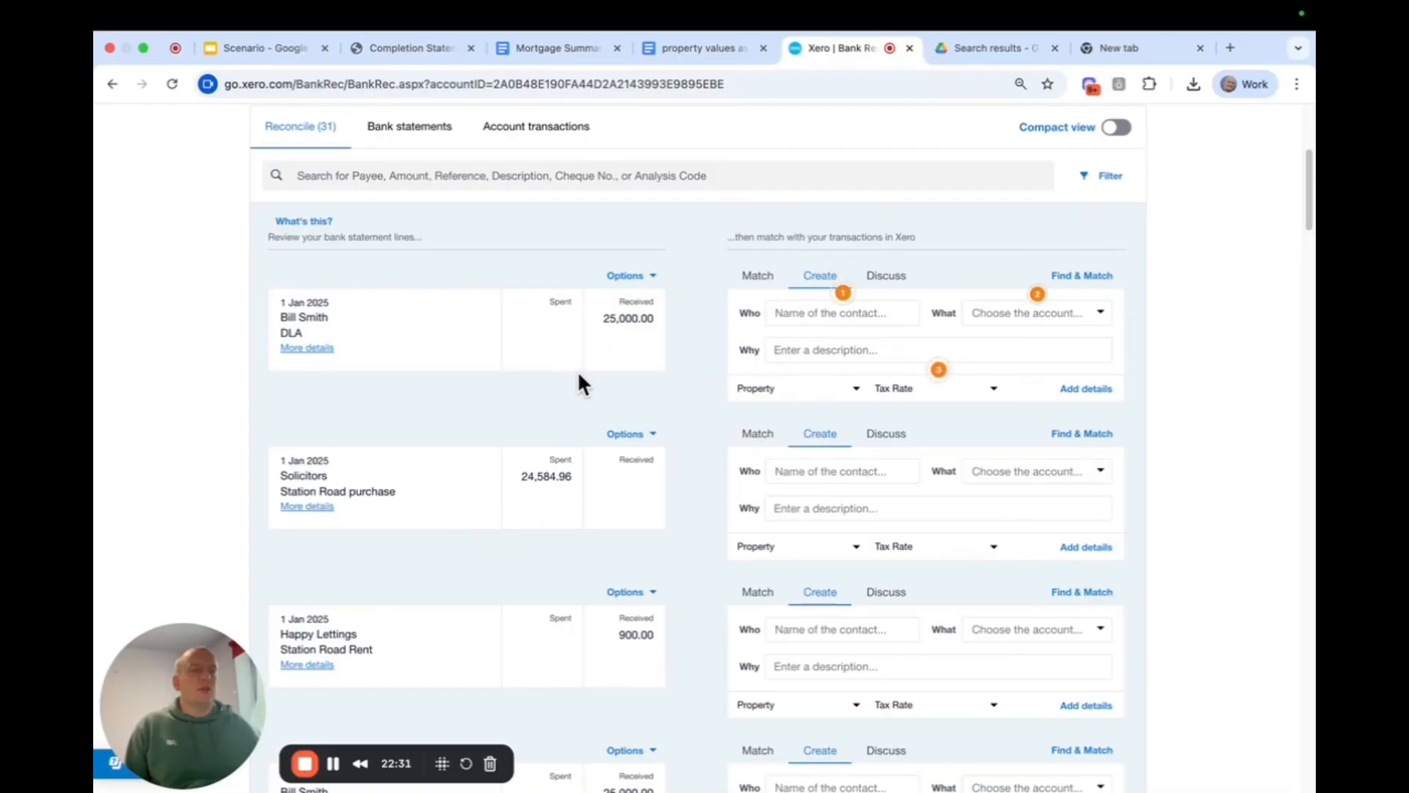
- Add Happy Lettings as a new contact on the 1 Jan 2025 Station Road Rent statement line
scroll(429, 448, "down", 5)
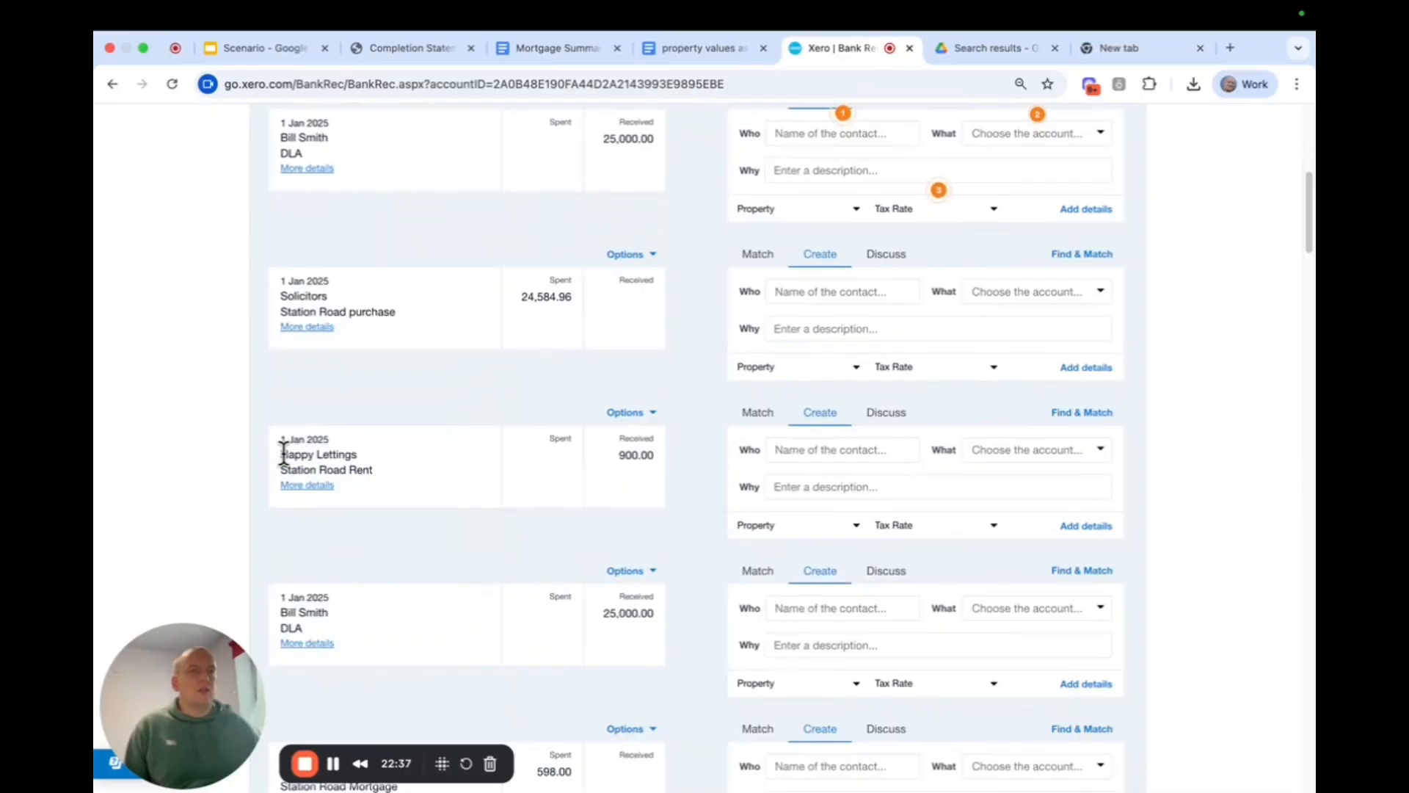
left_click_drag(280, 455, 363, 453)
key("super+c")
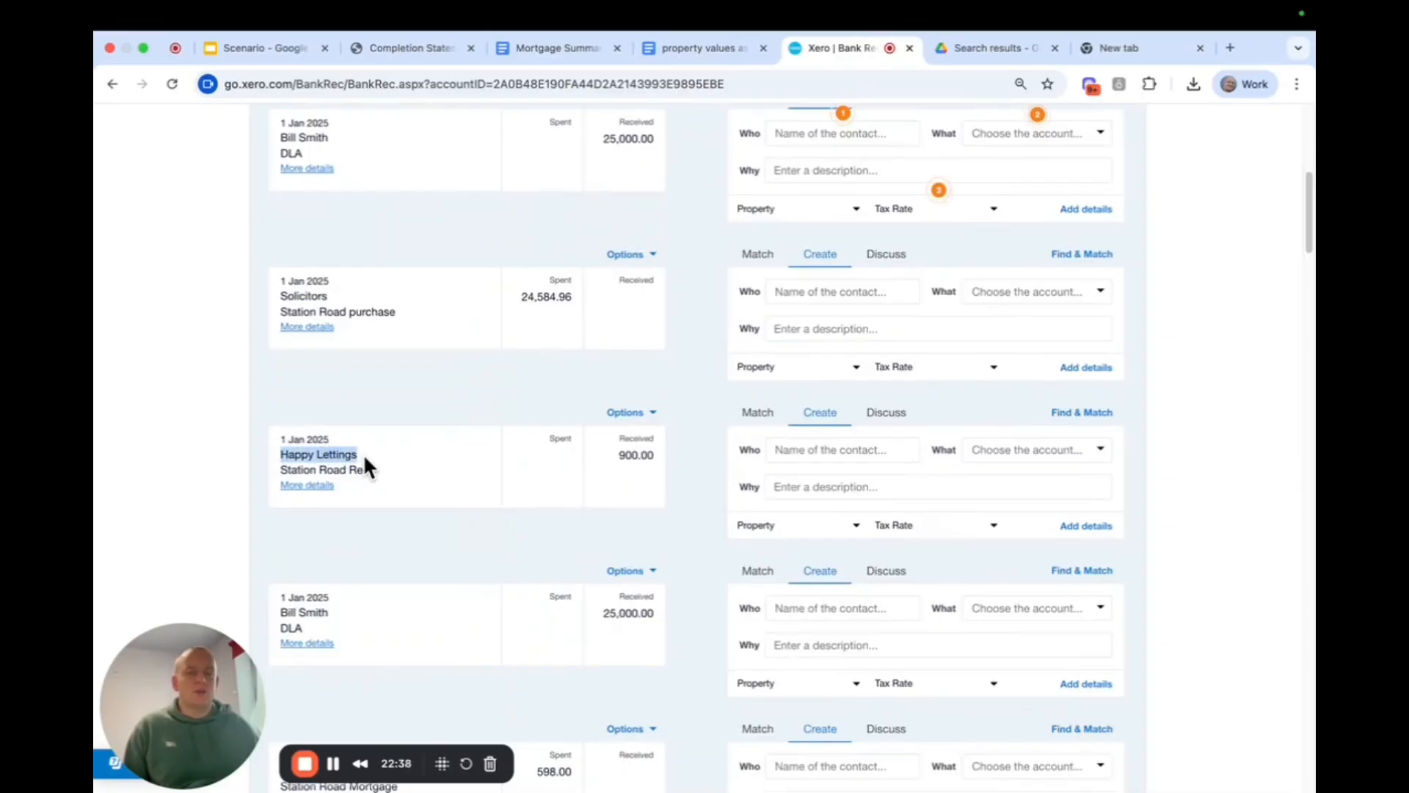
left_click(826, 457)
key("super+v")
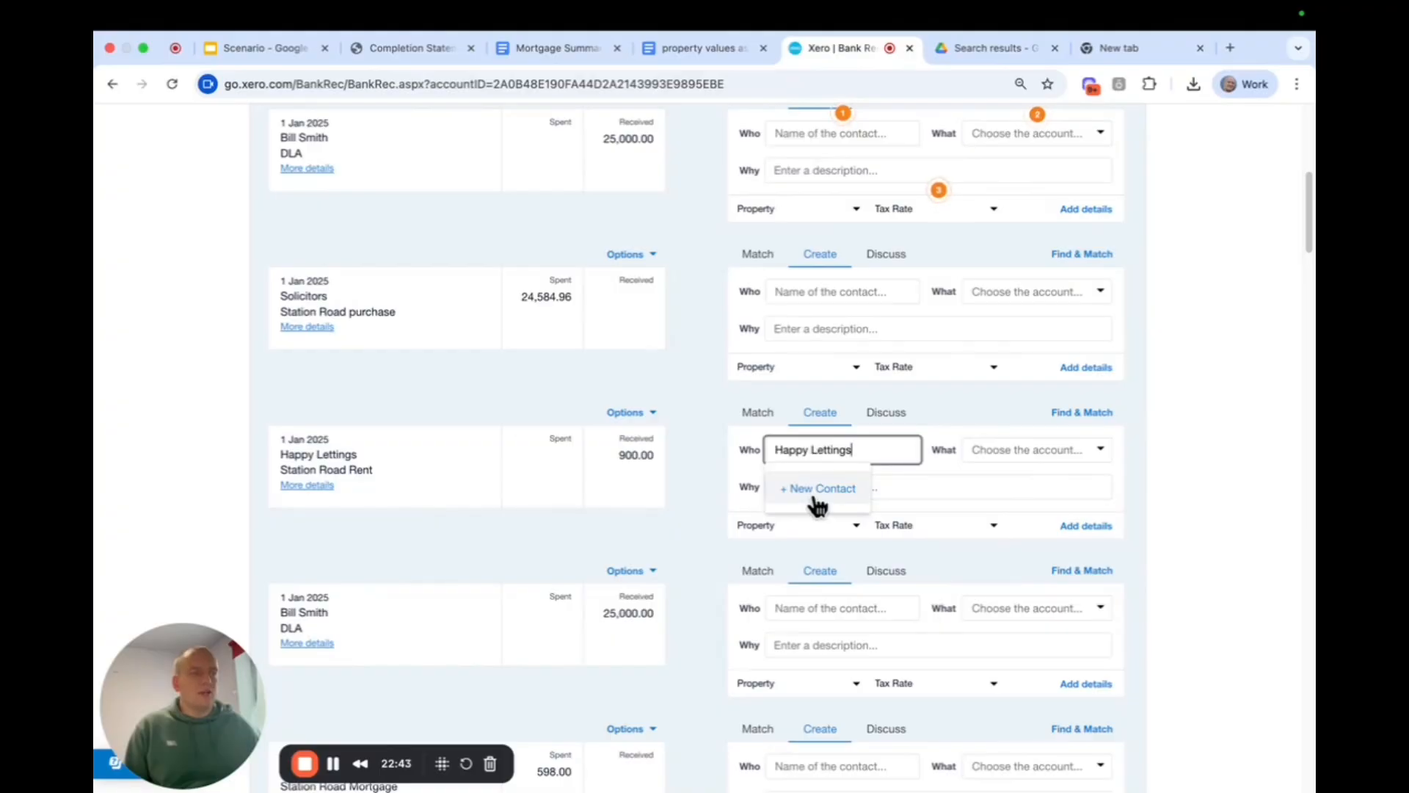
left_click(815, 493)
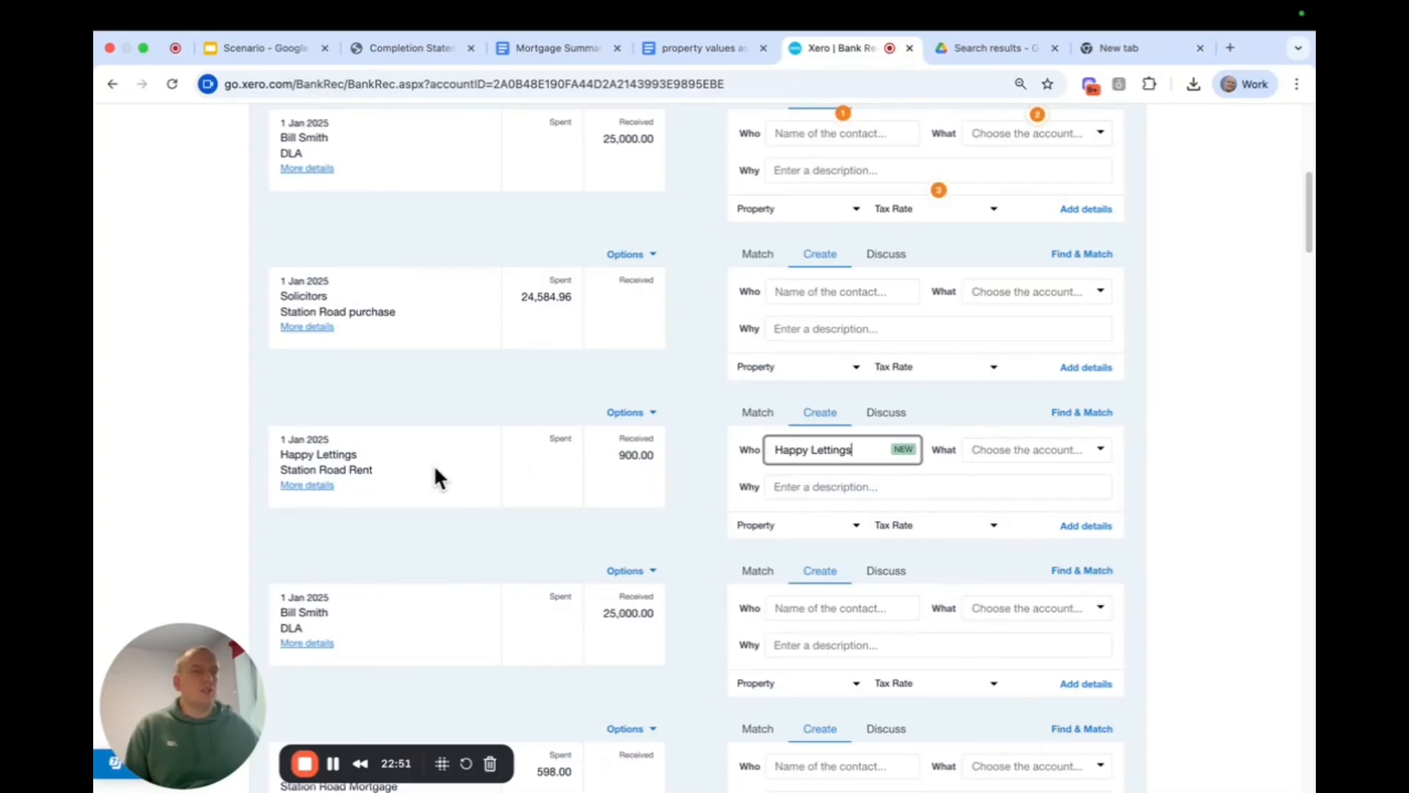
- Allocate the 1 Jan 2025 Happy Lettings receipt to the account 200 - Rents receivable
left_click(1001, 450)
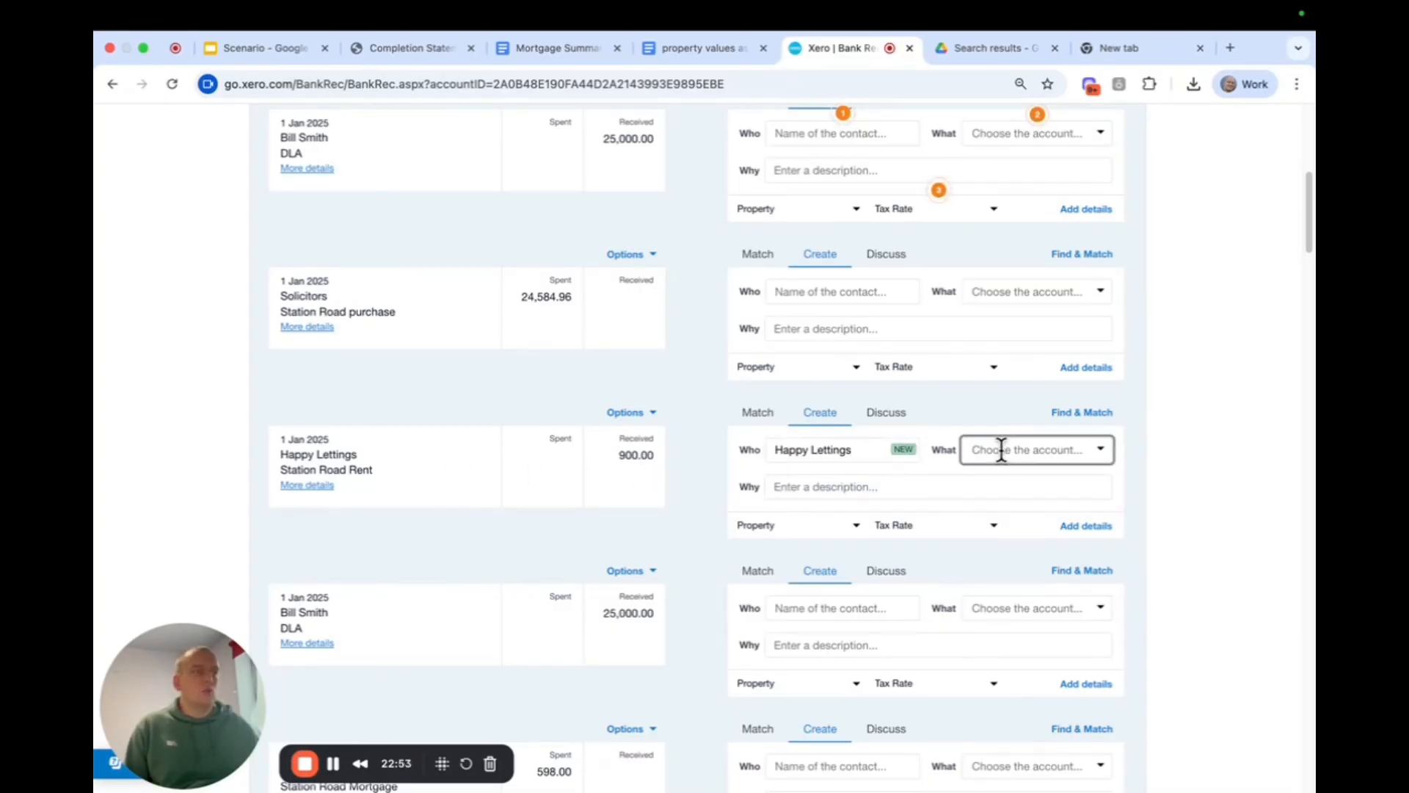
type("rent")
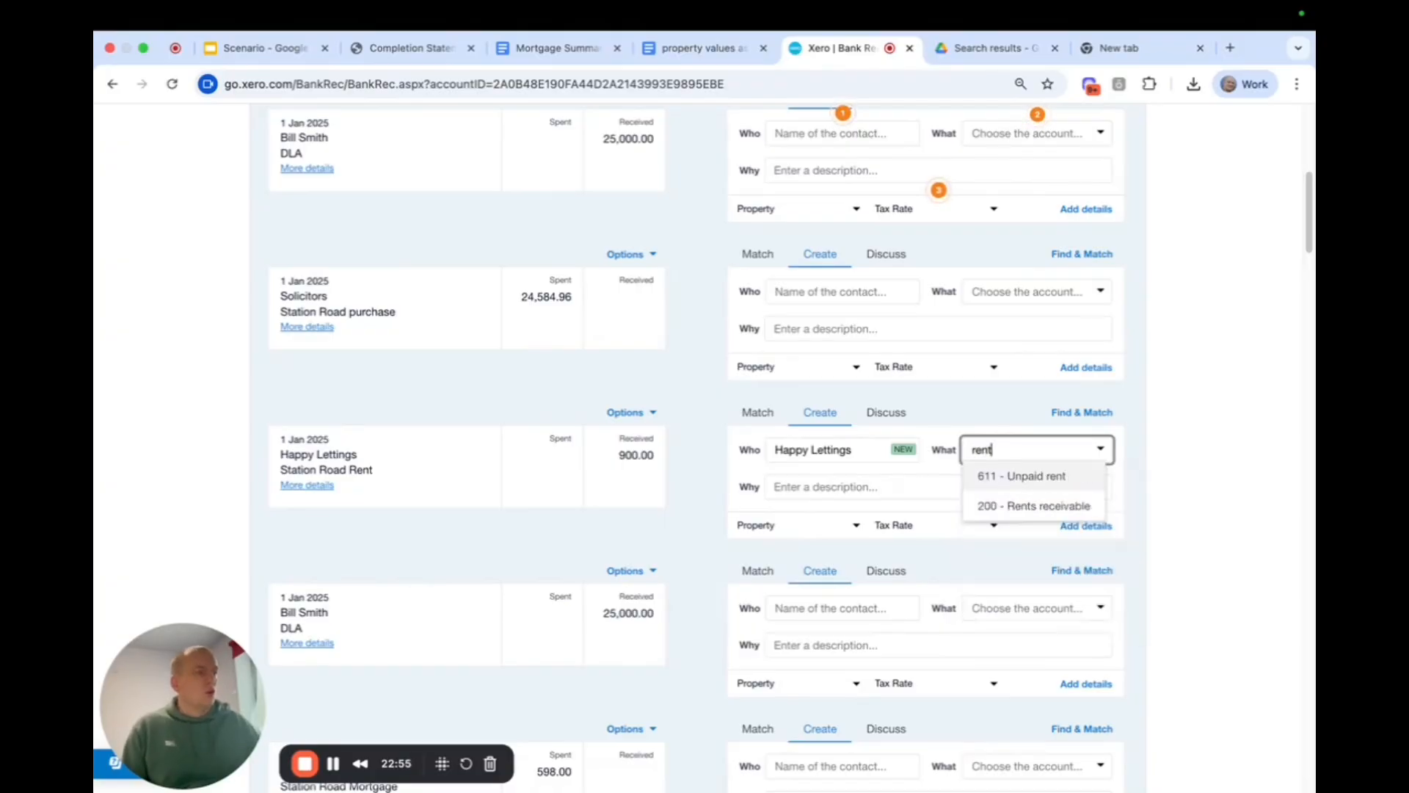
left_click(1020, 510)
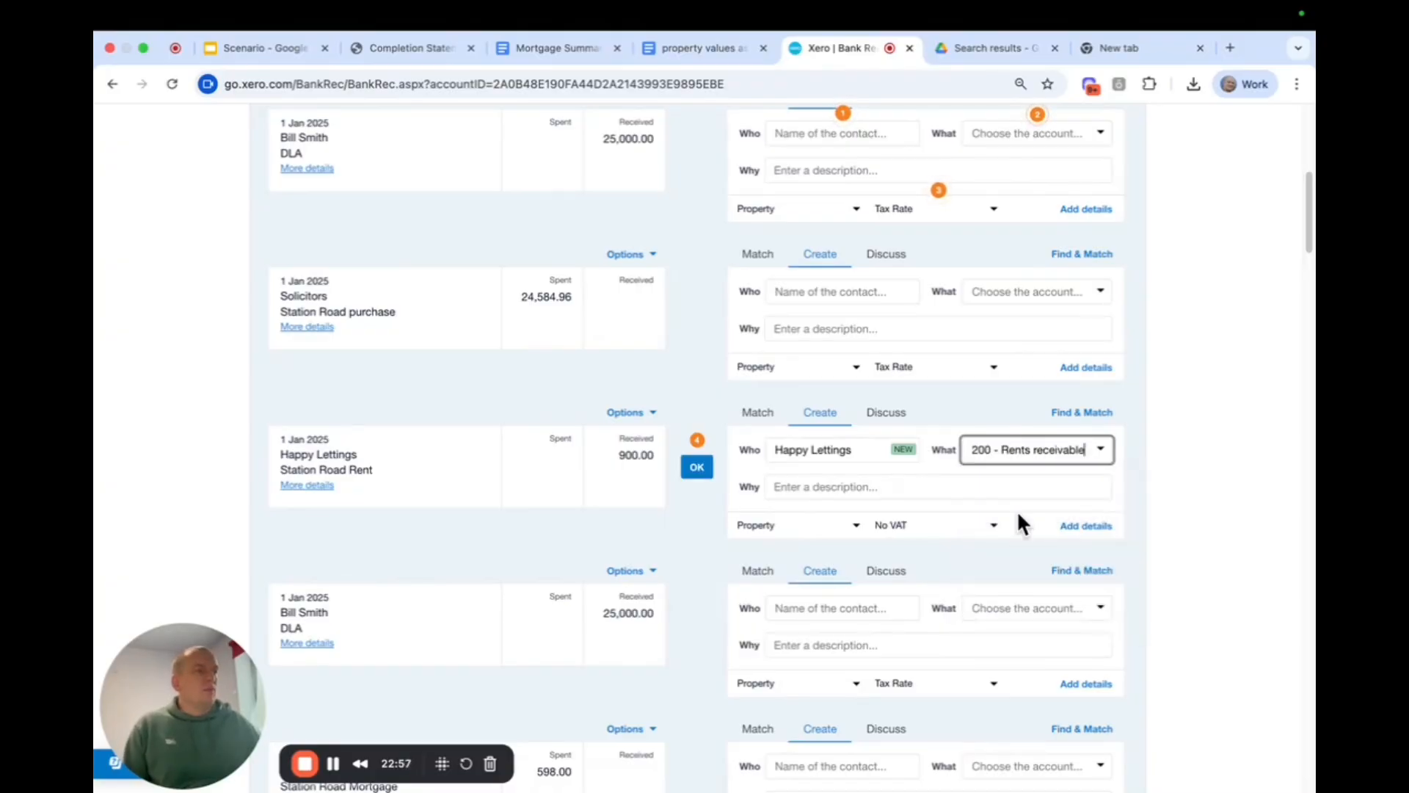
- Copy the statement reference "Station Road Rent" into the Happy Lettings receipt's description and reconcile the line
left_click(838, 486)
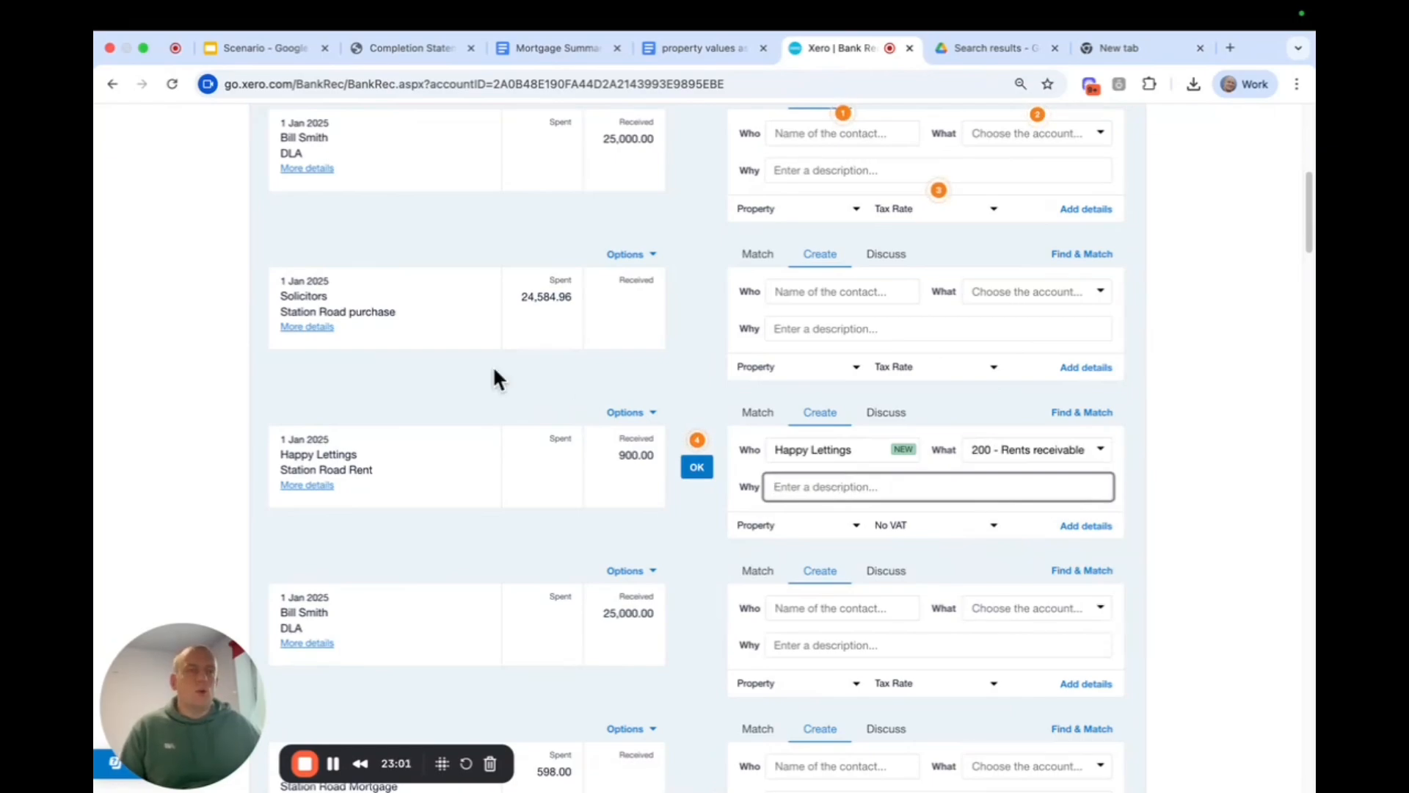
left_click_drag(279, 469, 372, 469)
key("super+c")
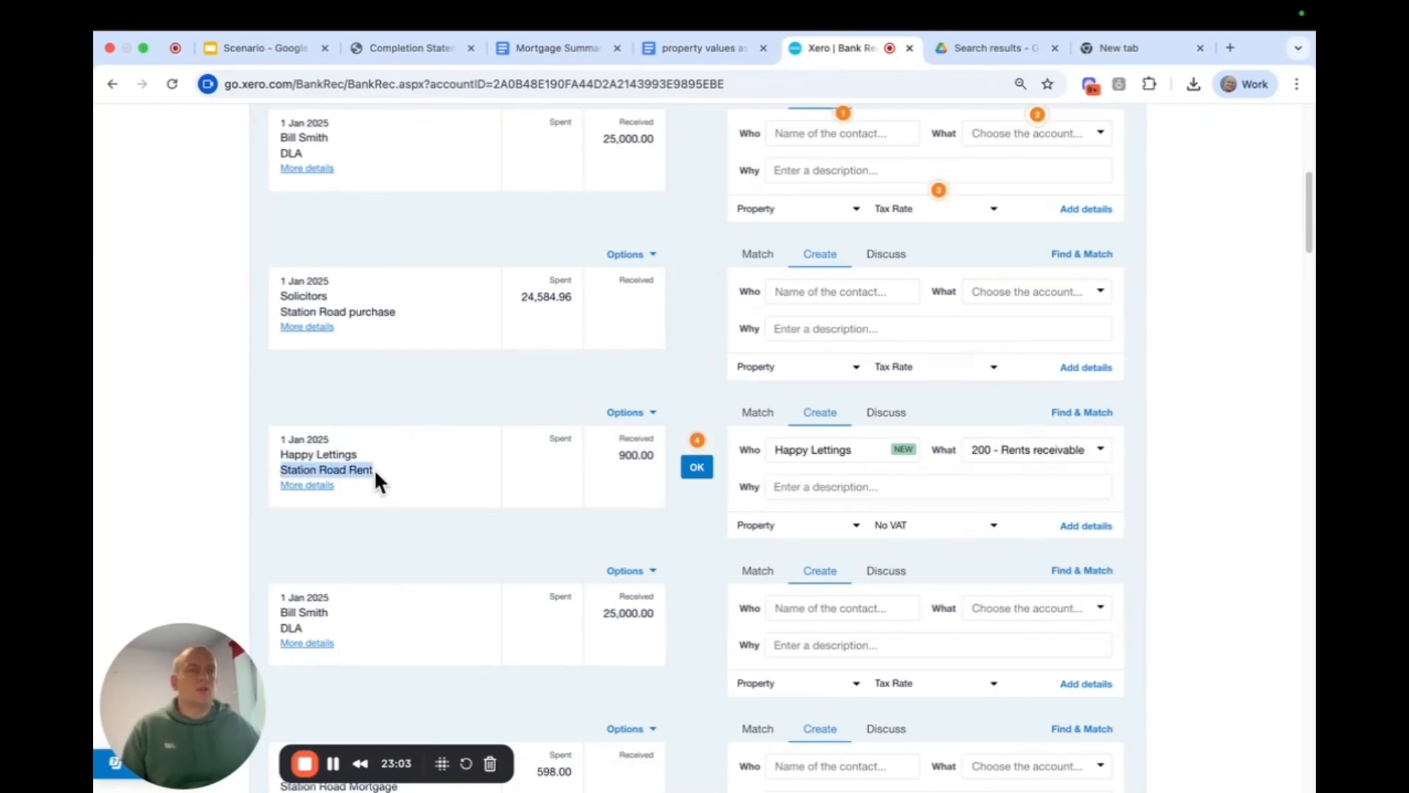
left_click(811, 488)
key("super+v")
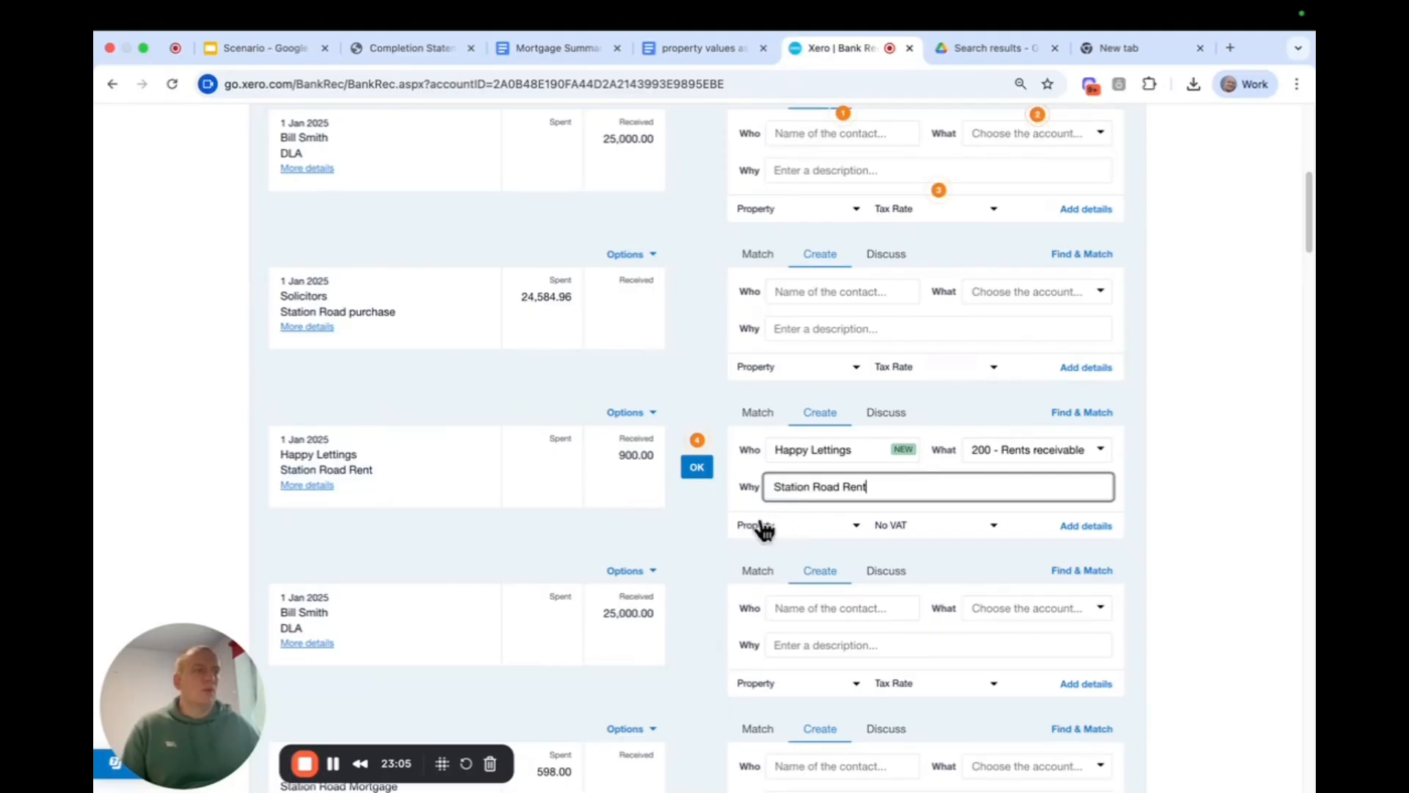
left_click(697, 473)
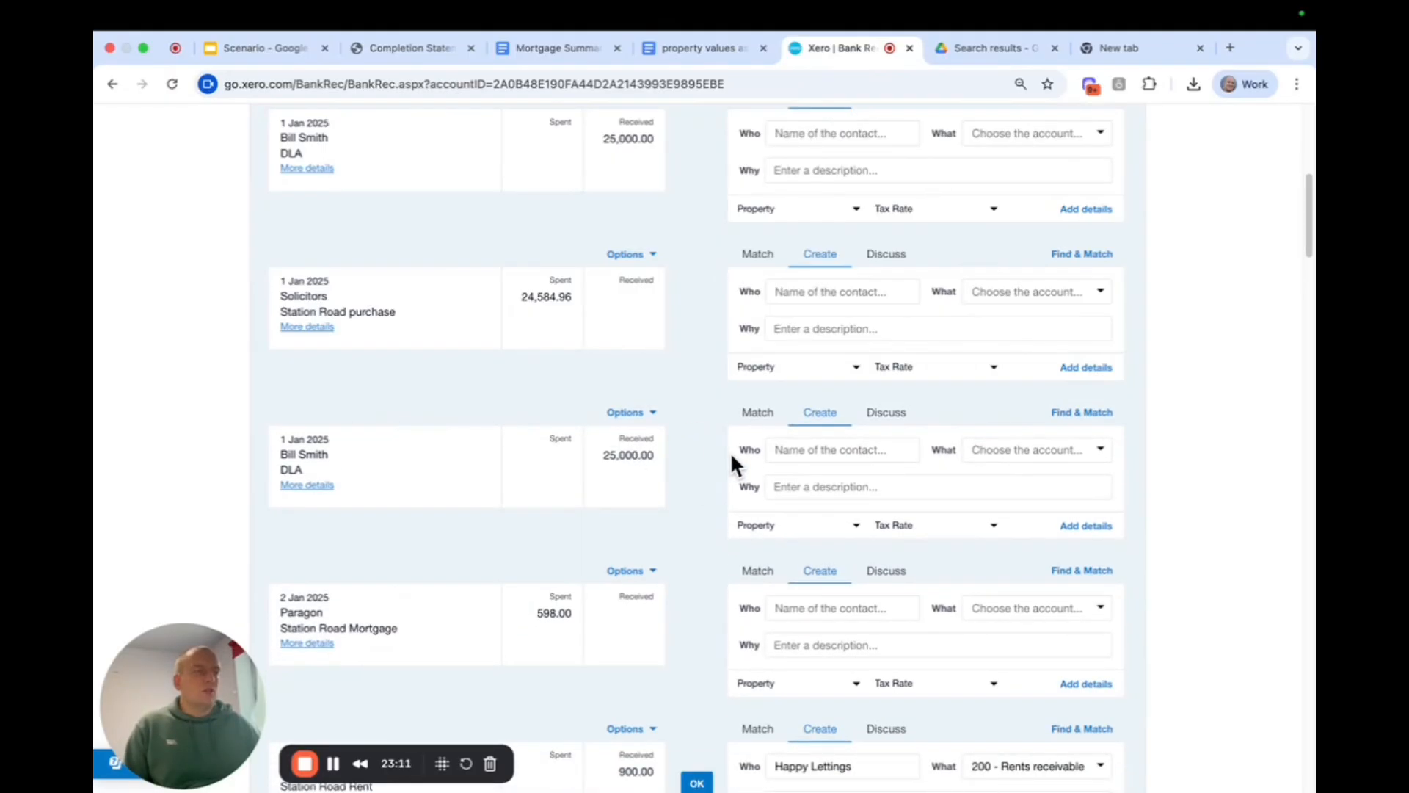
- Start creating a bank rule from the first 1 Jan 2025 DLA receipt of 25,000.00
scroll(724, 447, "down", 2)
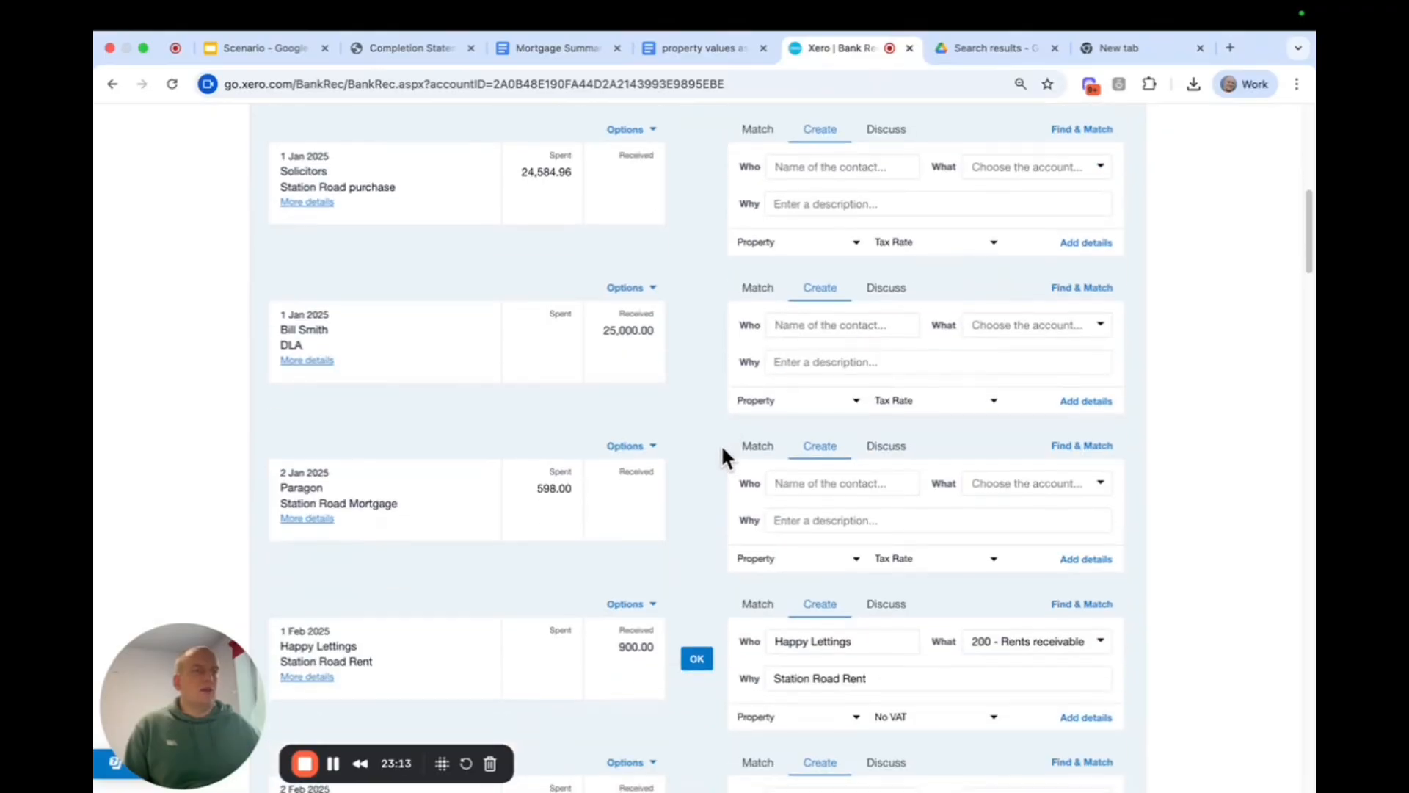
scroll(721, 444, "down", 2)
scroll(708, 469, "down", 2)
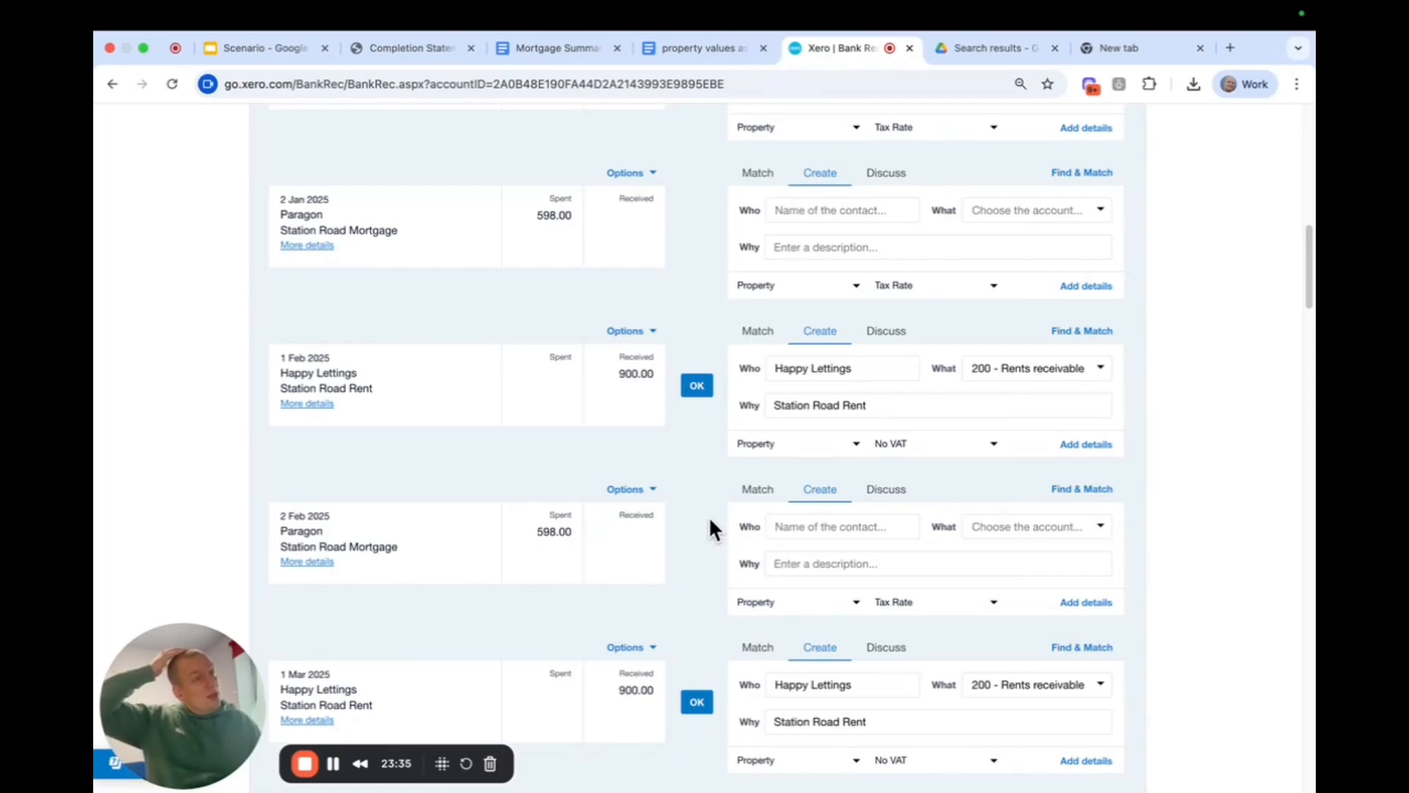
scroll(708, 512, "up", 4)
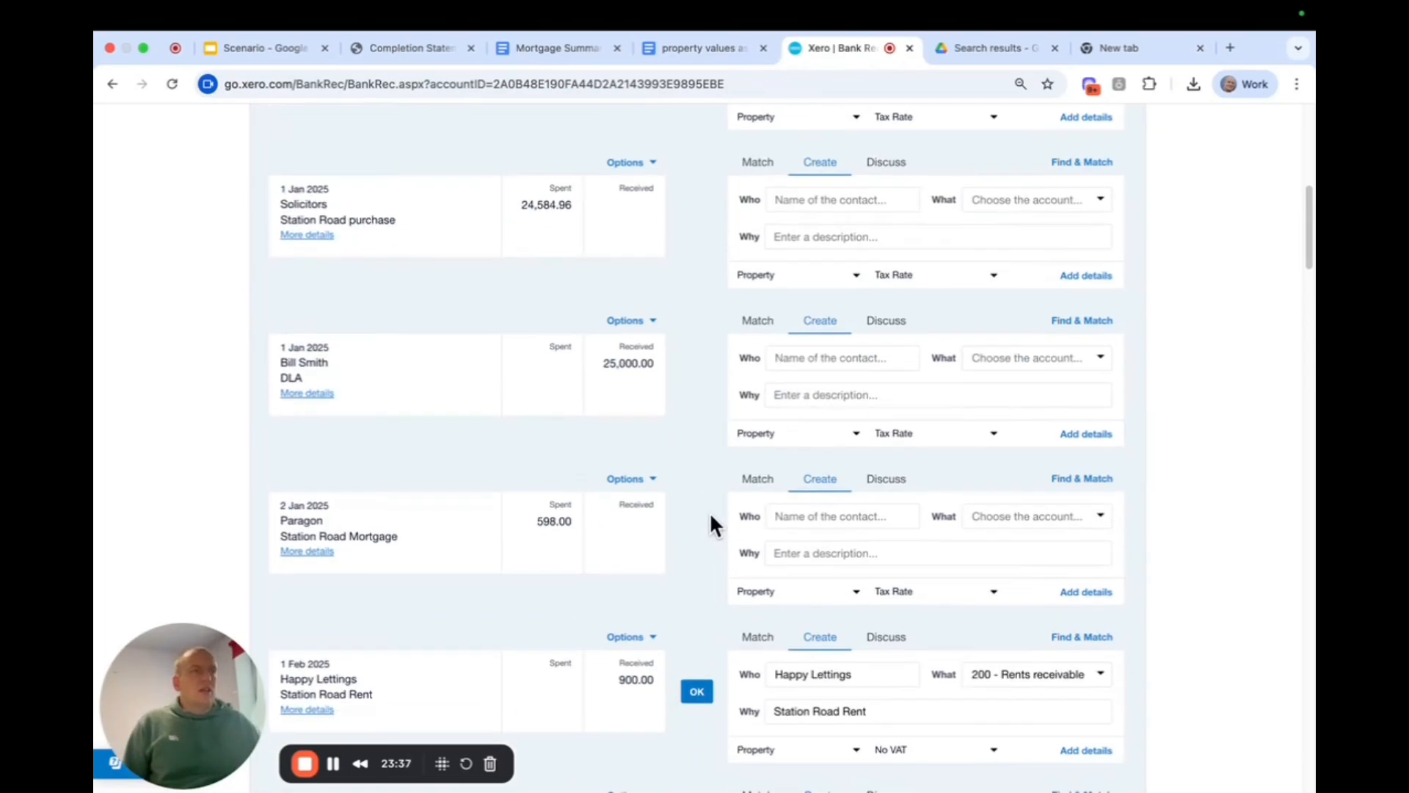
scroll(710, 514, "up", 2)
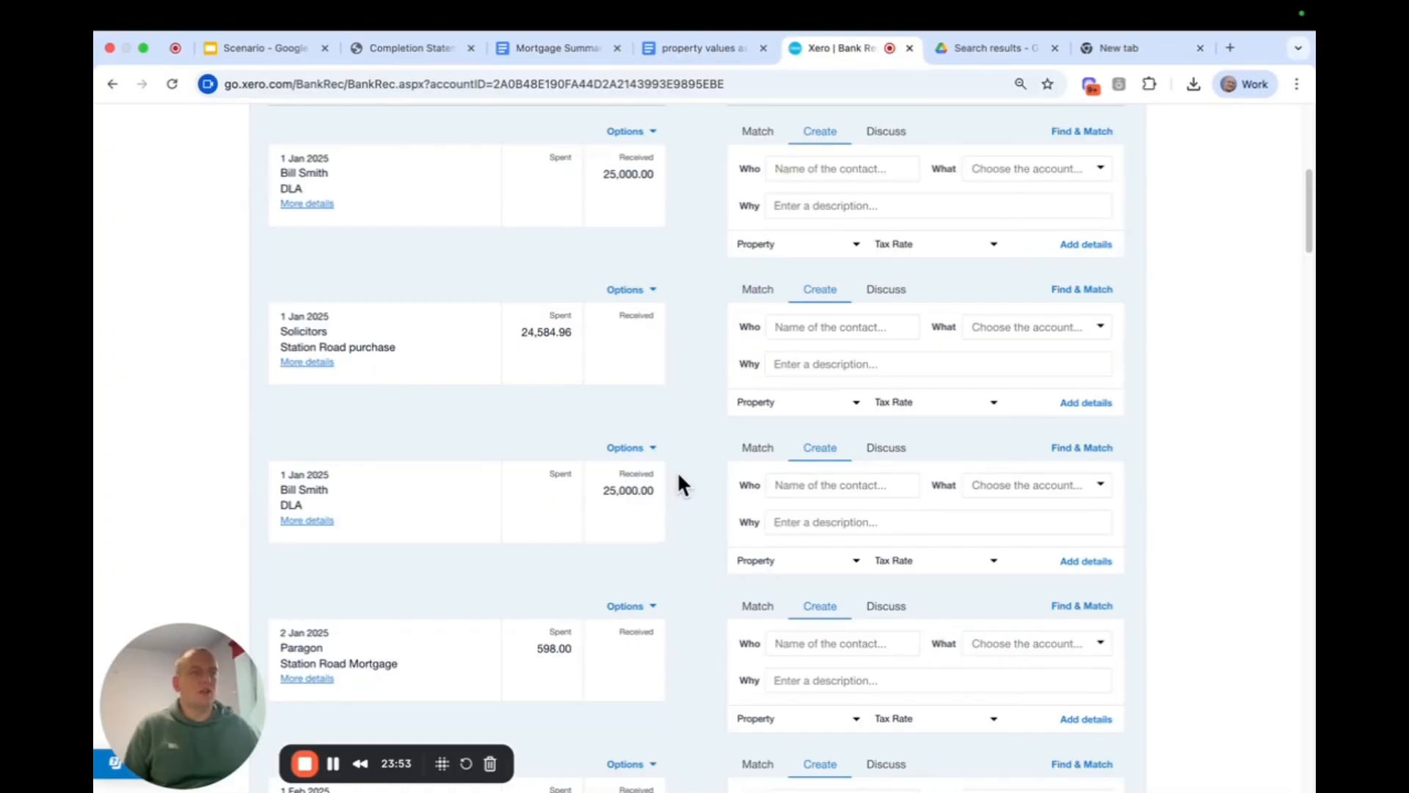
scroll(678, 470, "up", 2)
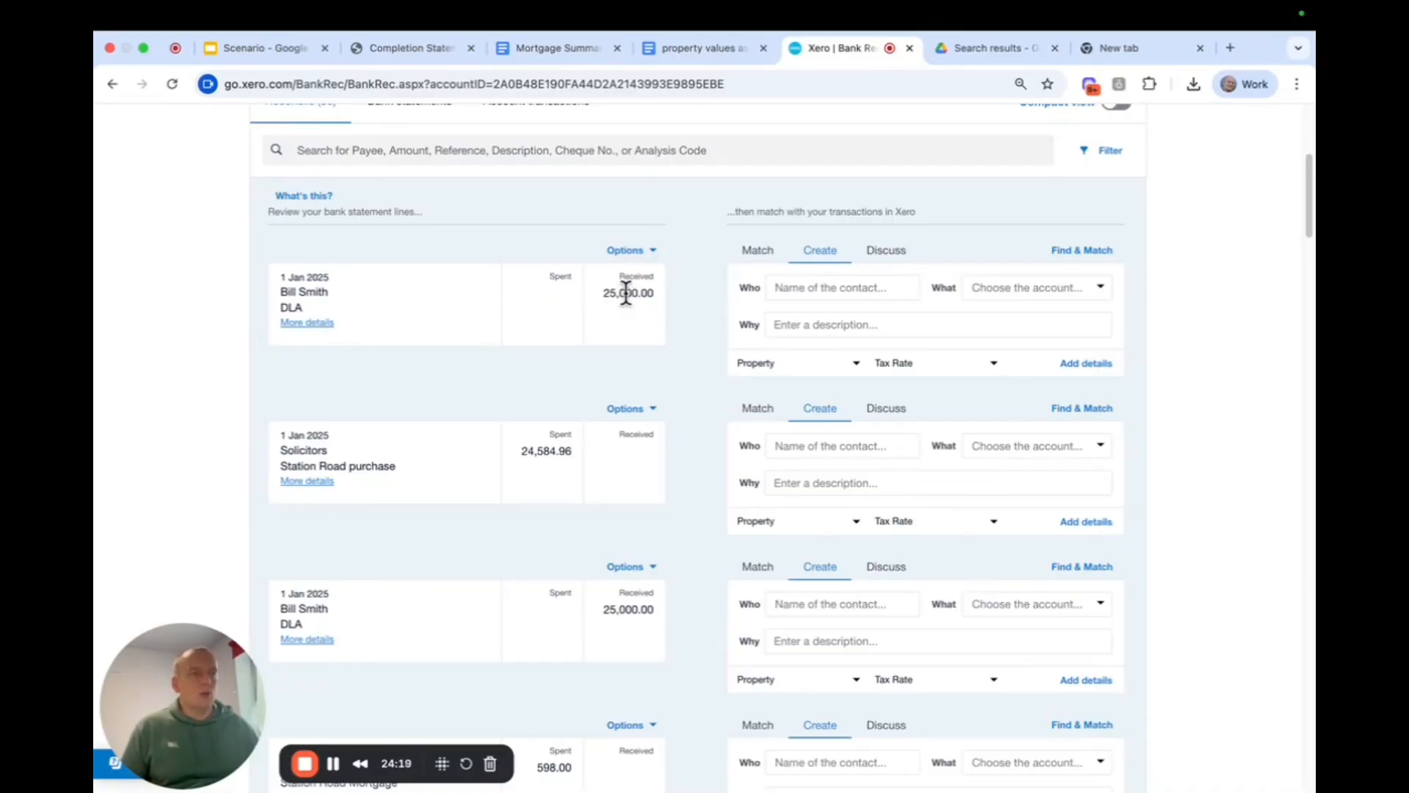
left_click(646, 255)
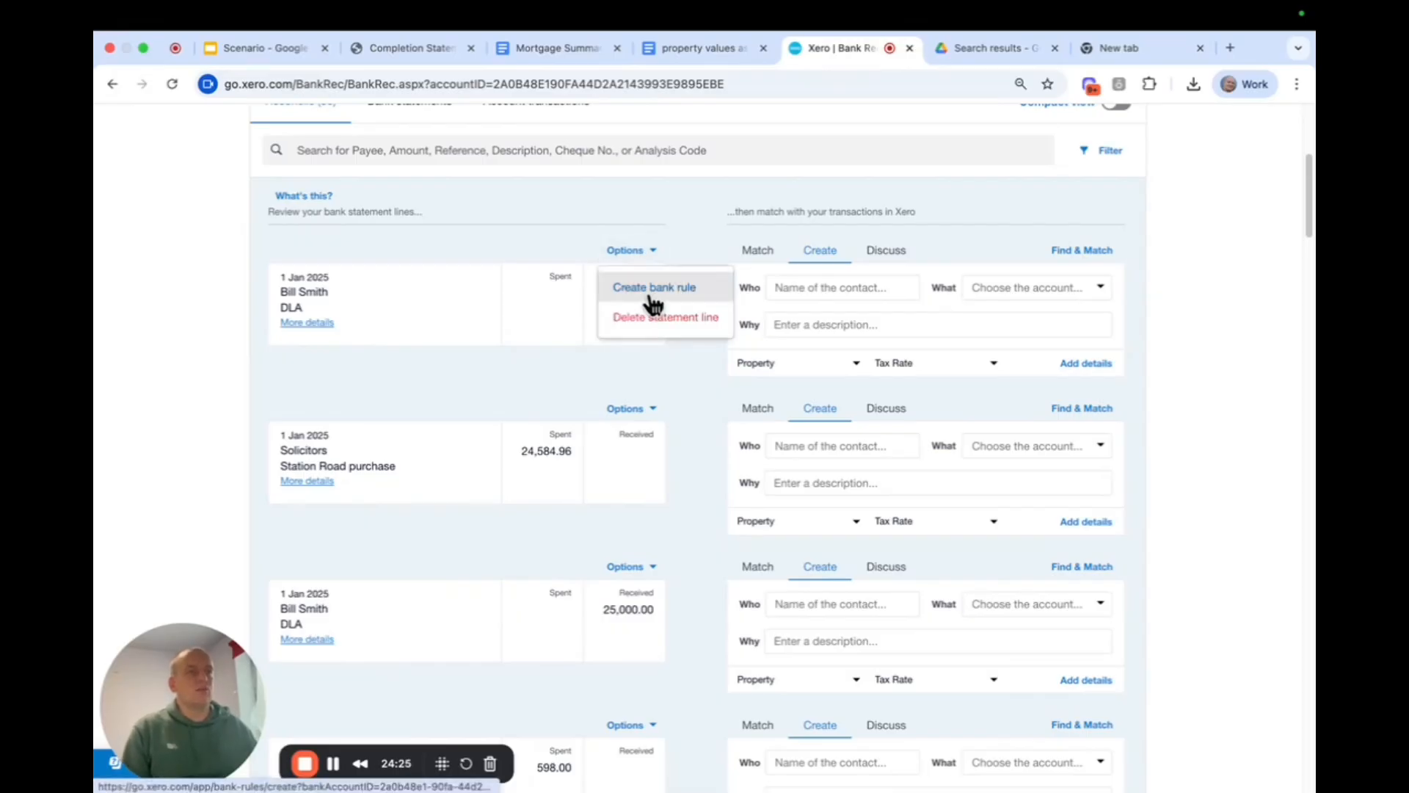
left_click(653, 289)
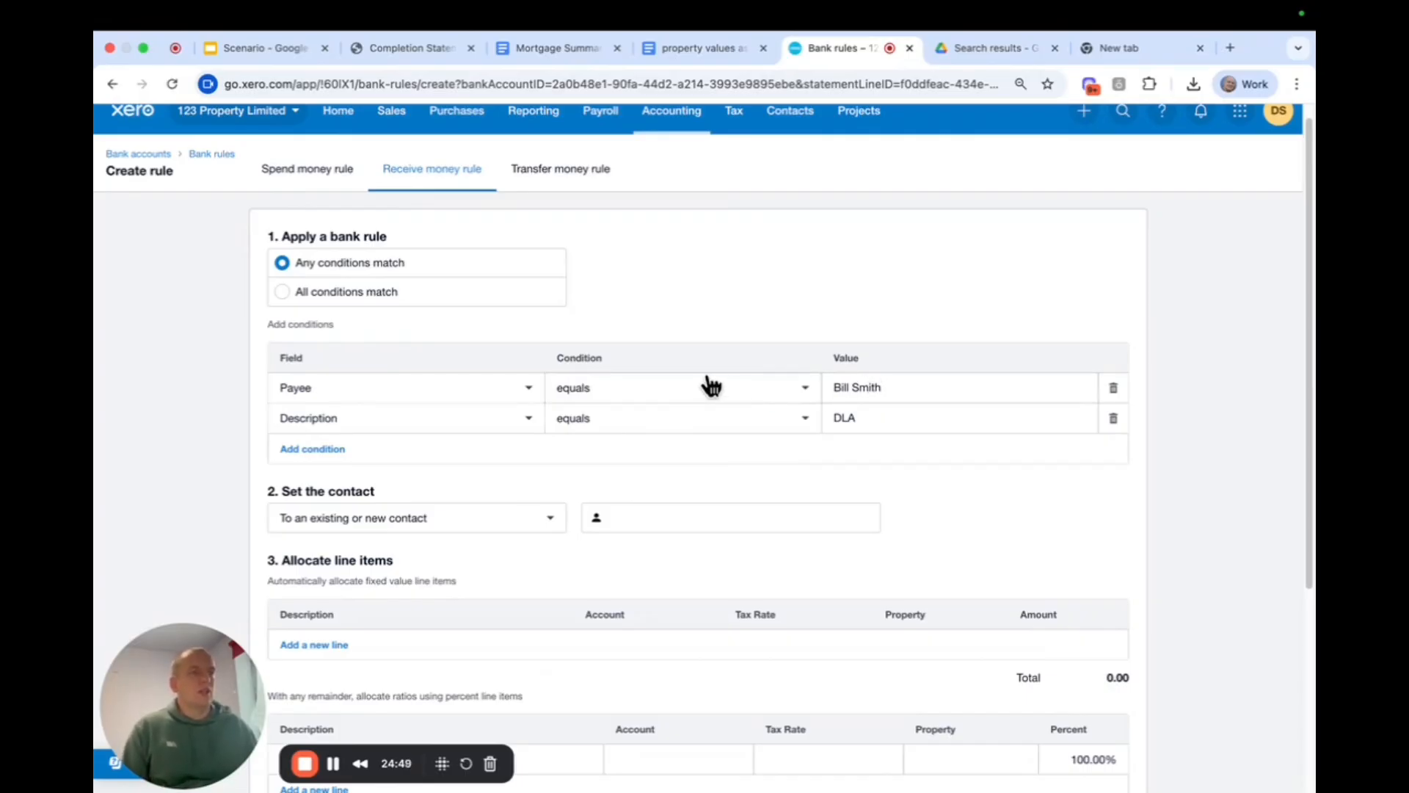
- Set the rule's Payee condition to "contains" and remove the Description condition
left_click(791, 395)
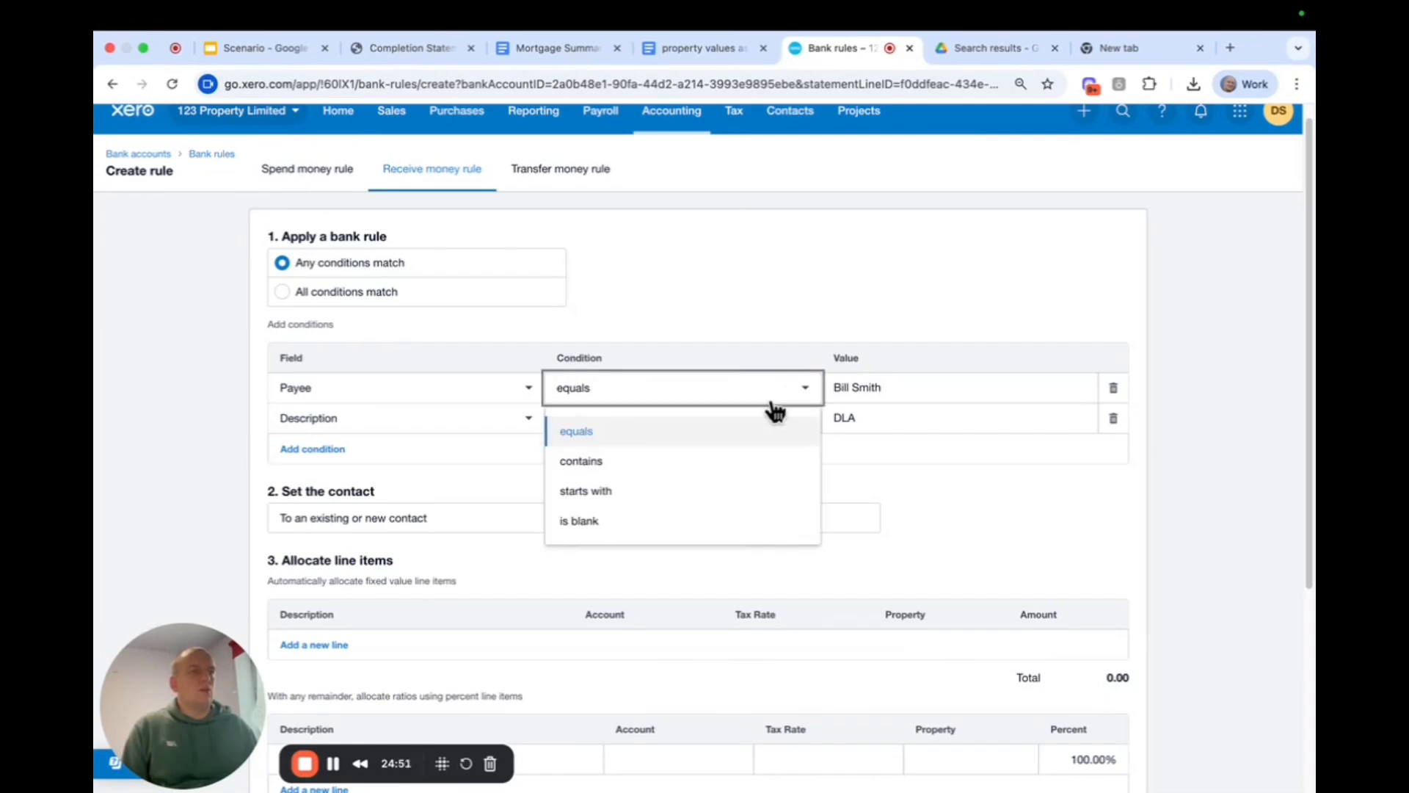
left_click(673, 469)
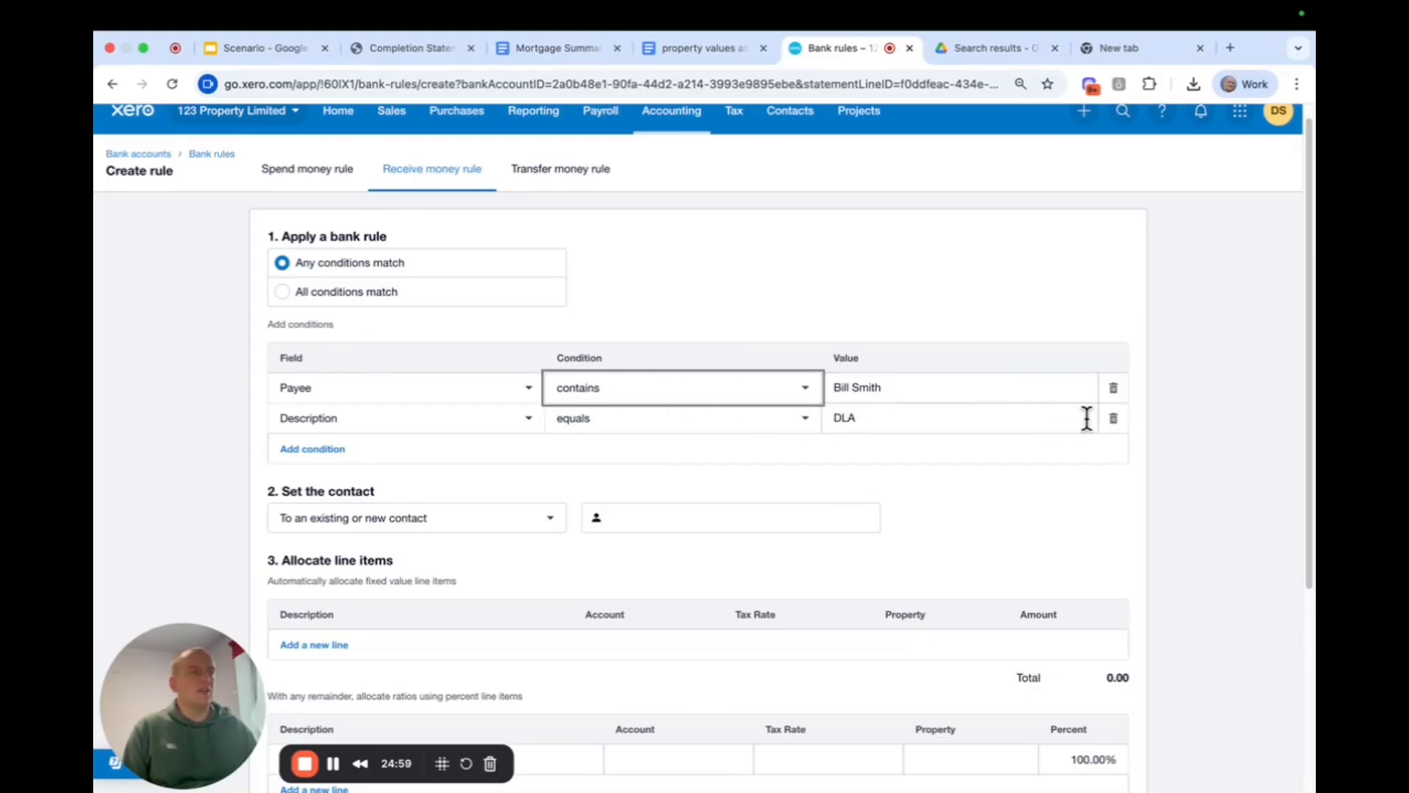
left_click(1111, 422)
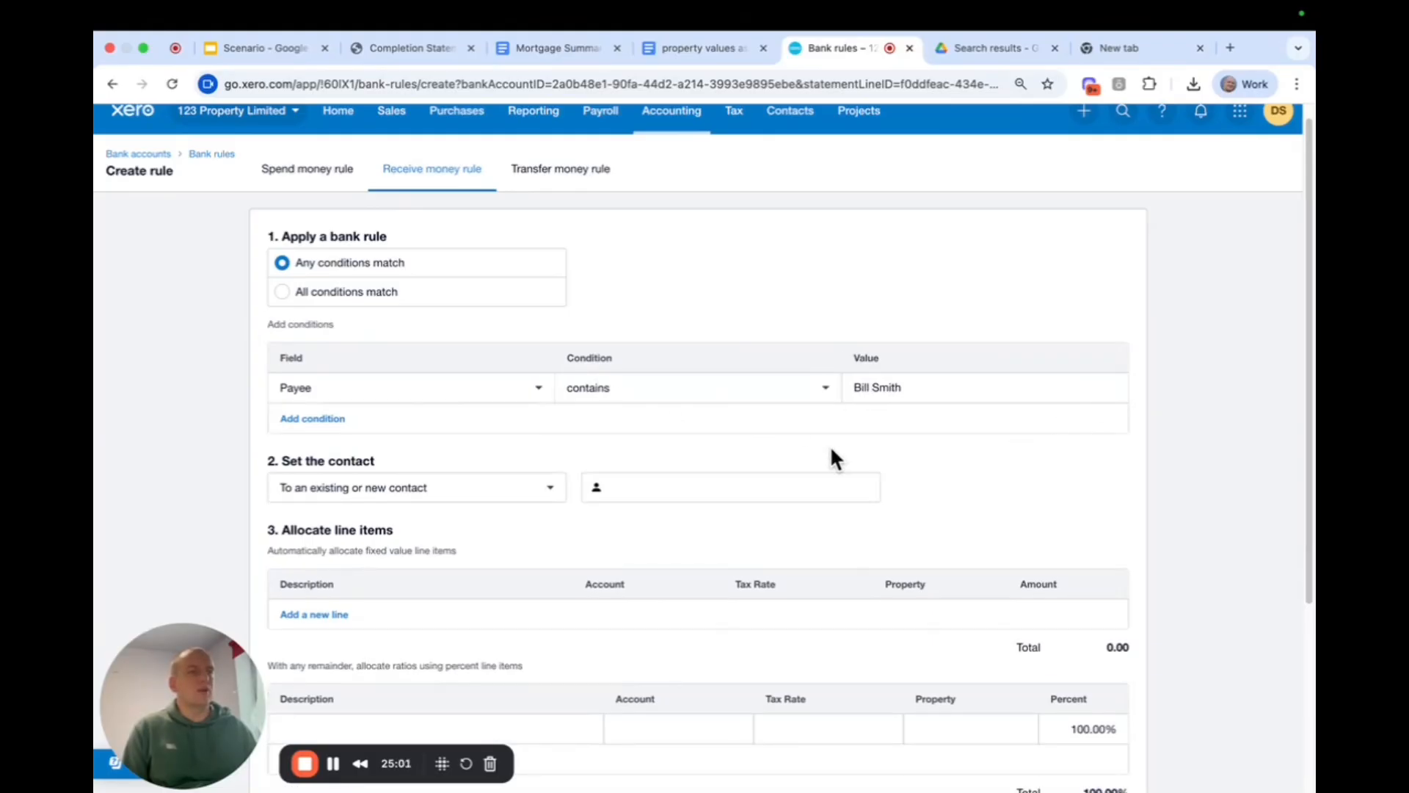
- Set the rule's contact to the director by copying the name from the Payee condition's value
left_click(745, 484)
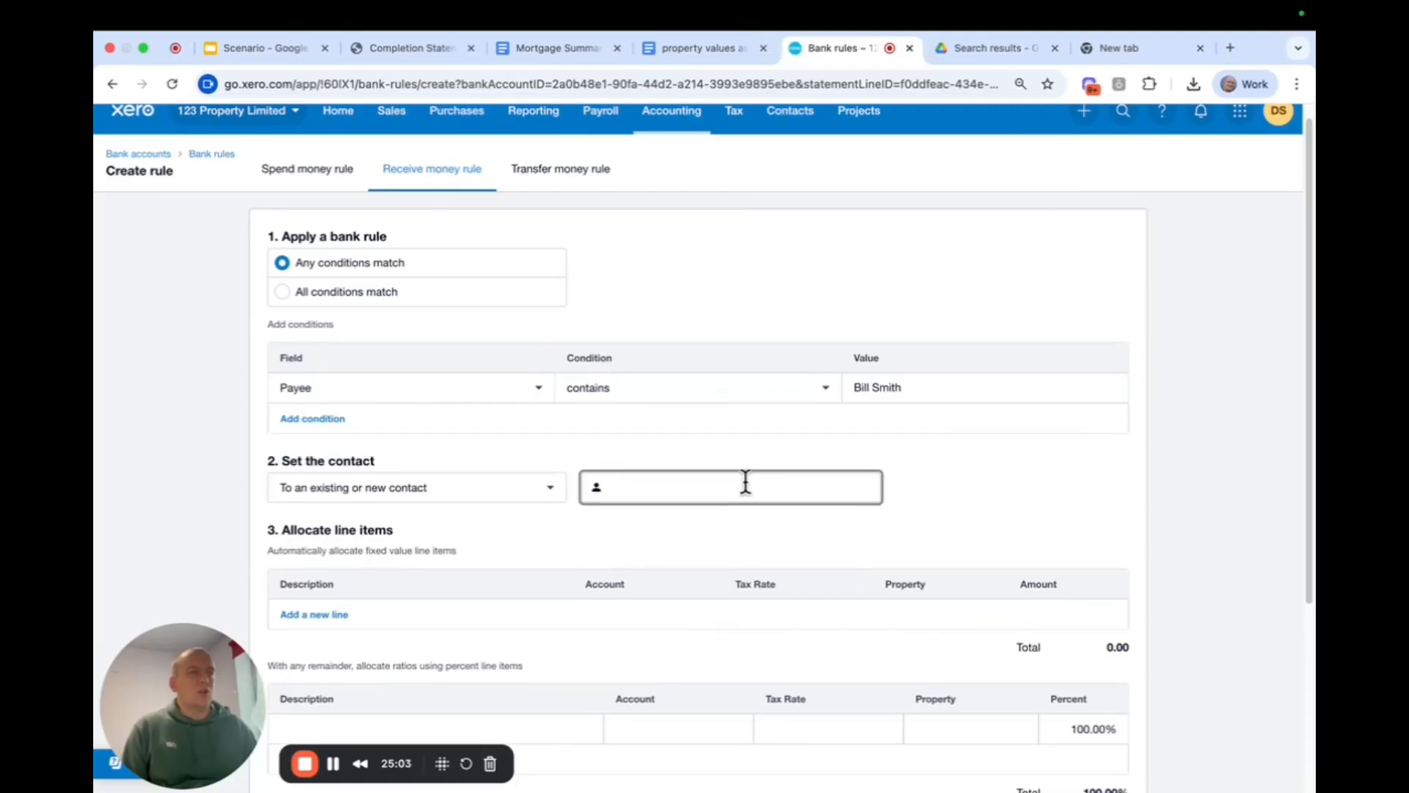
left_click_drag(902, 390, 827, 403)
key("super+c")
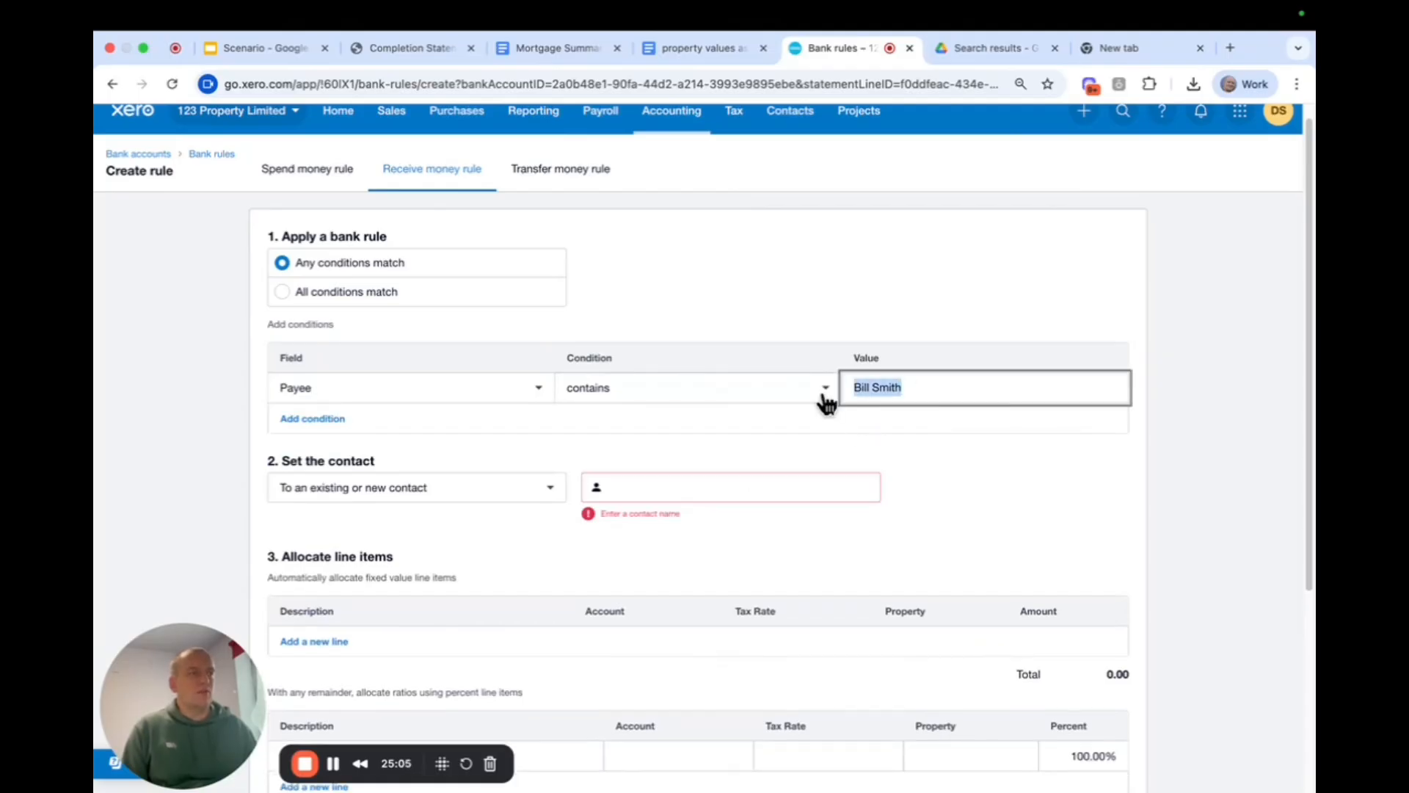
left_click(742, 488)
key("super+v")
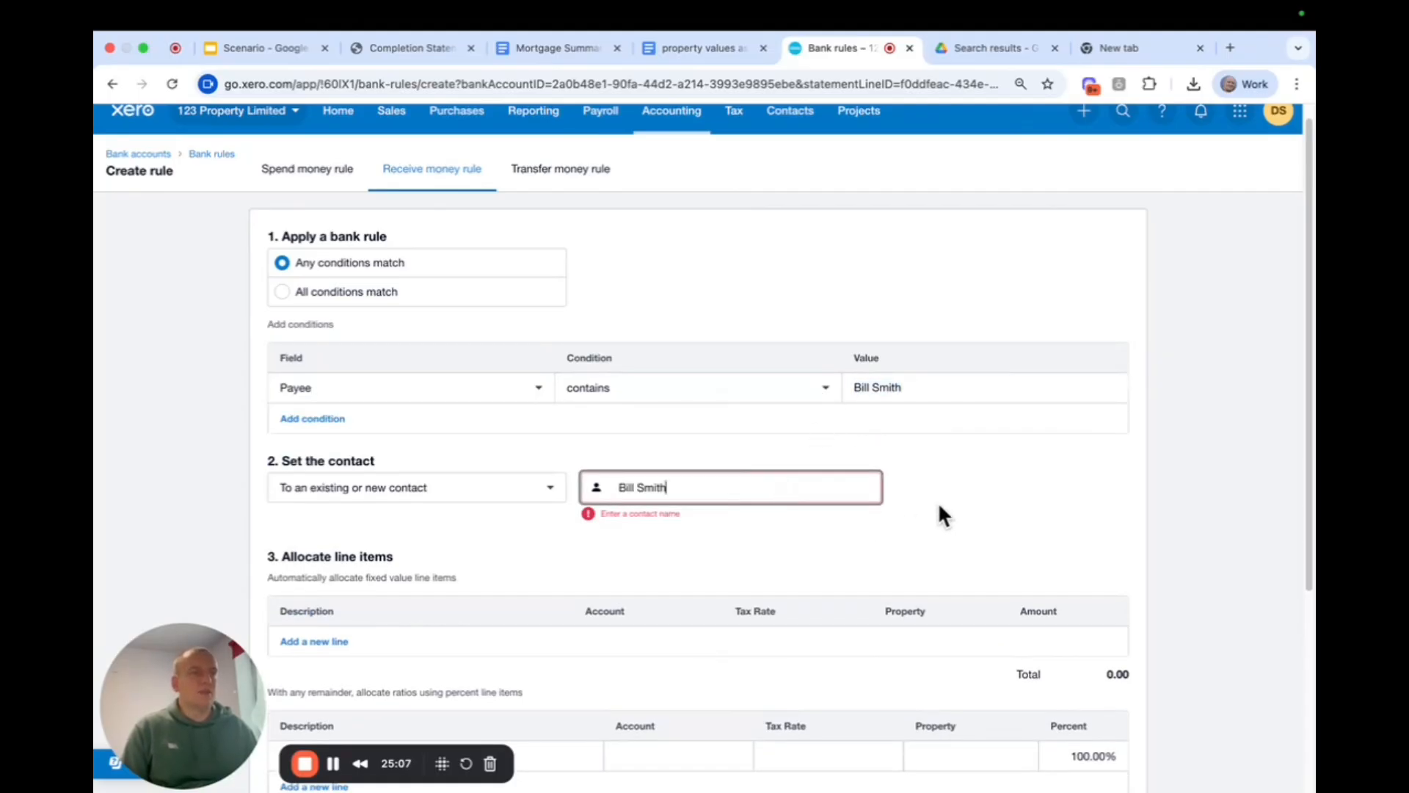
left_click(740, 536)
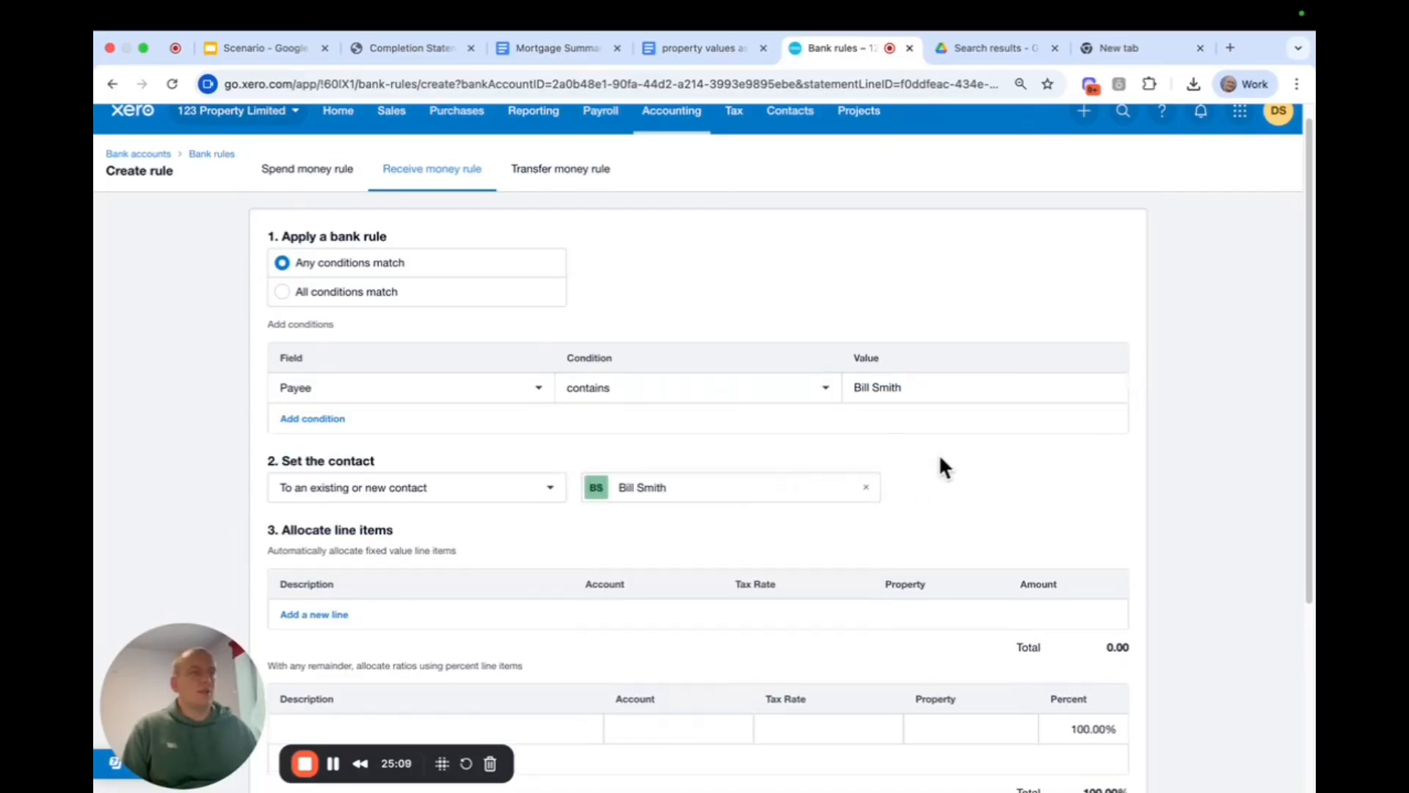
- Describe the rule's 100% allocation line with the director's full name followed by "DLA"
scroll(807, 440, "down", 4)
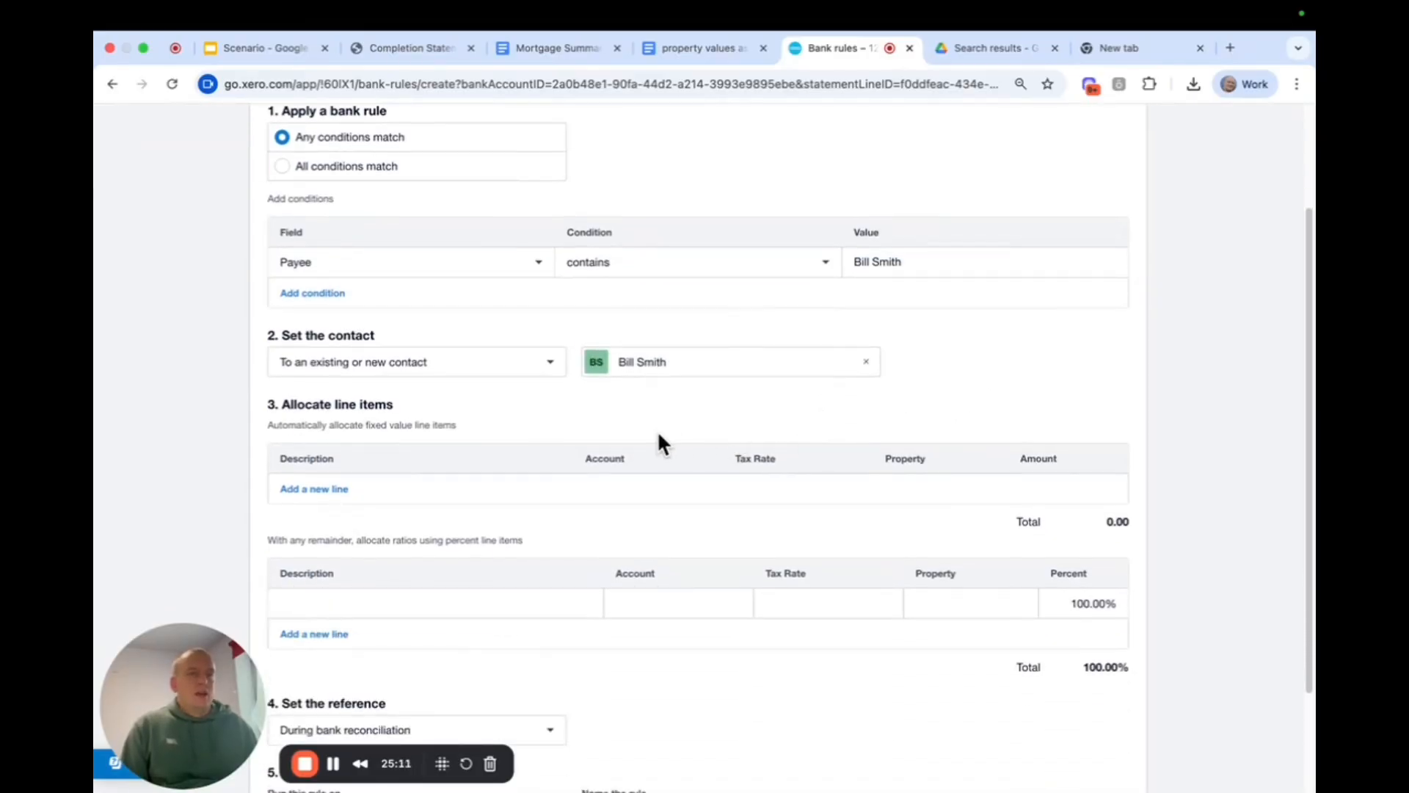
scroll(631, 437, "down", 1)
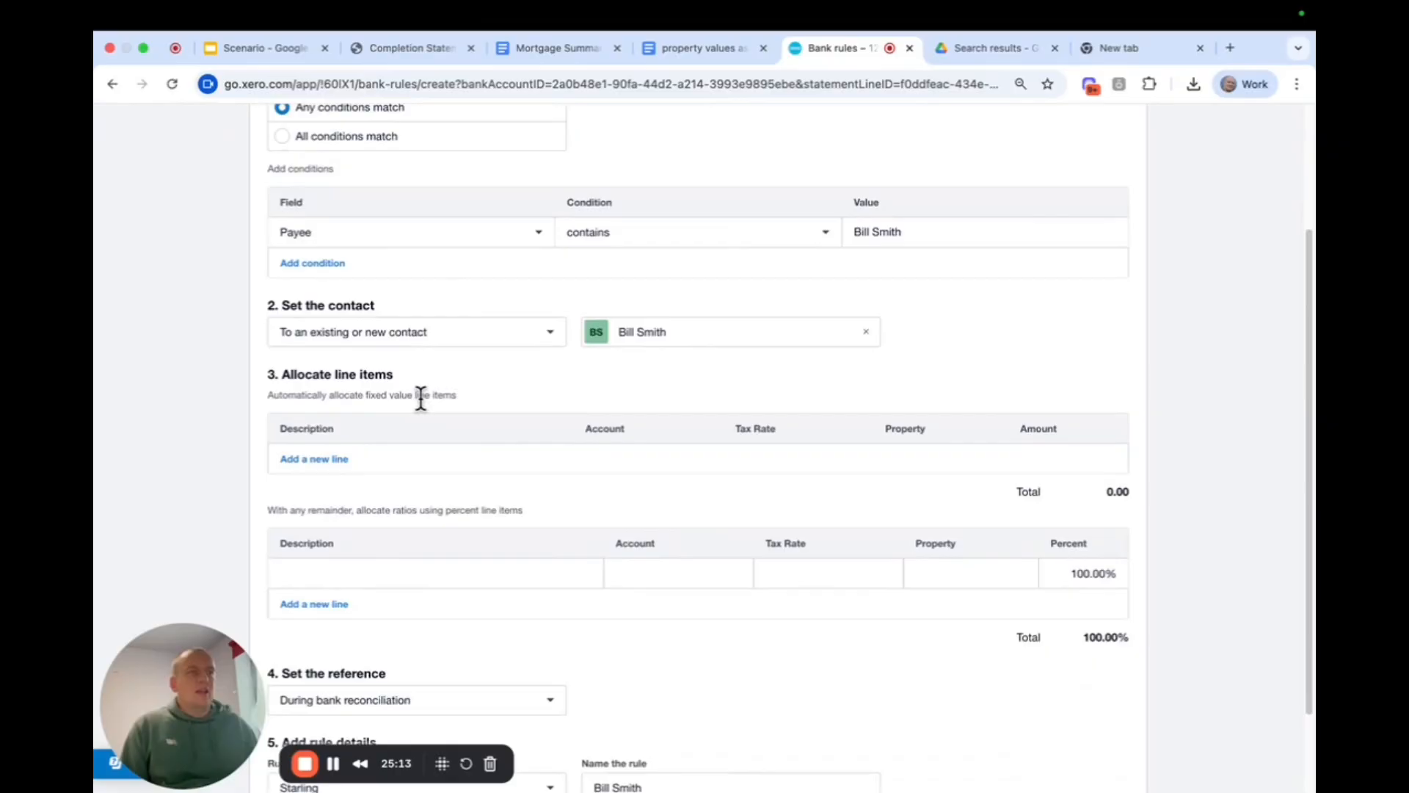
scroll(367, 411, "down", 1)
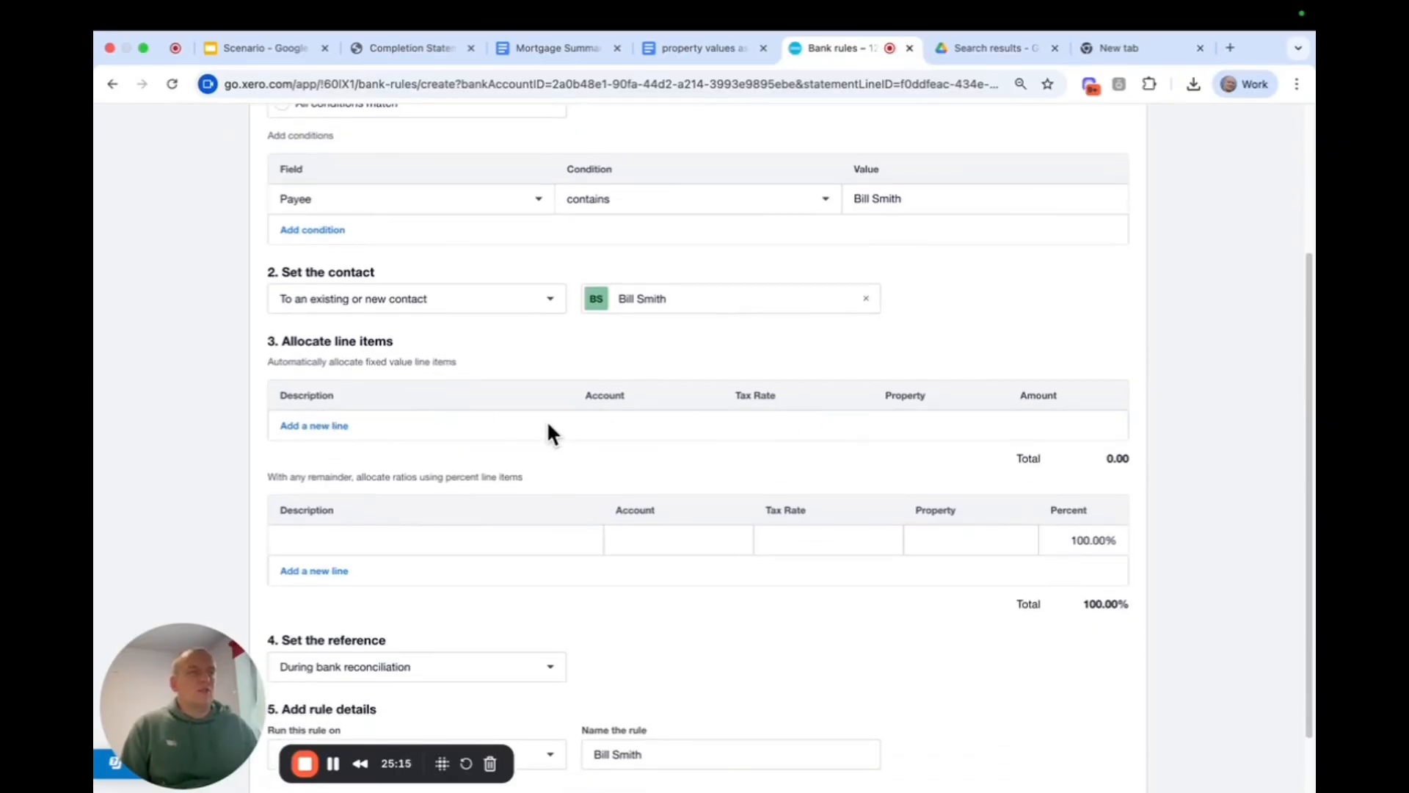
left_click(477, 536)
type("B")
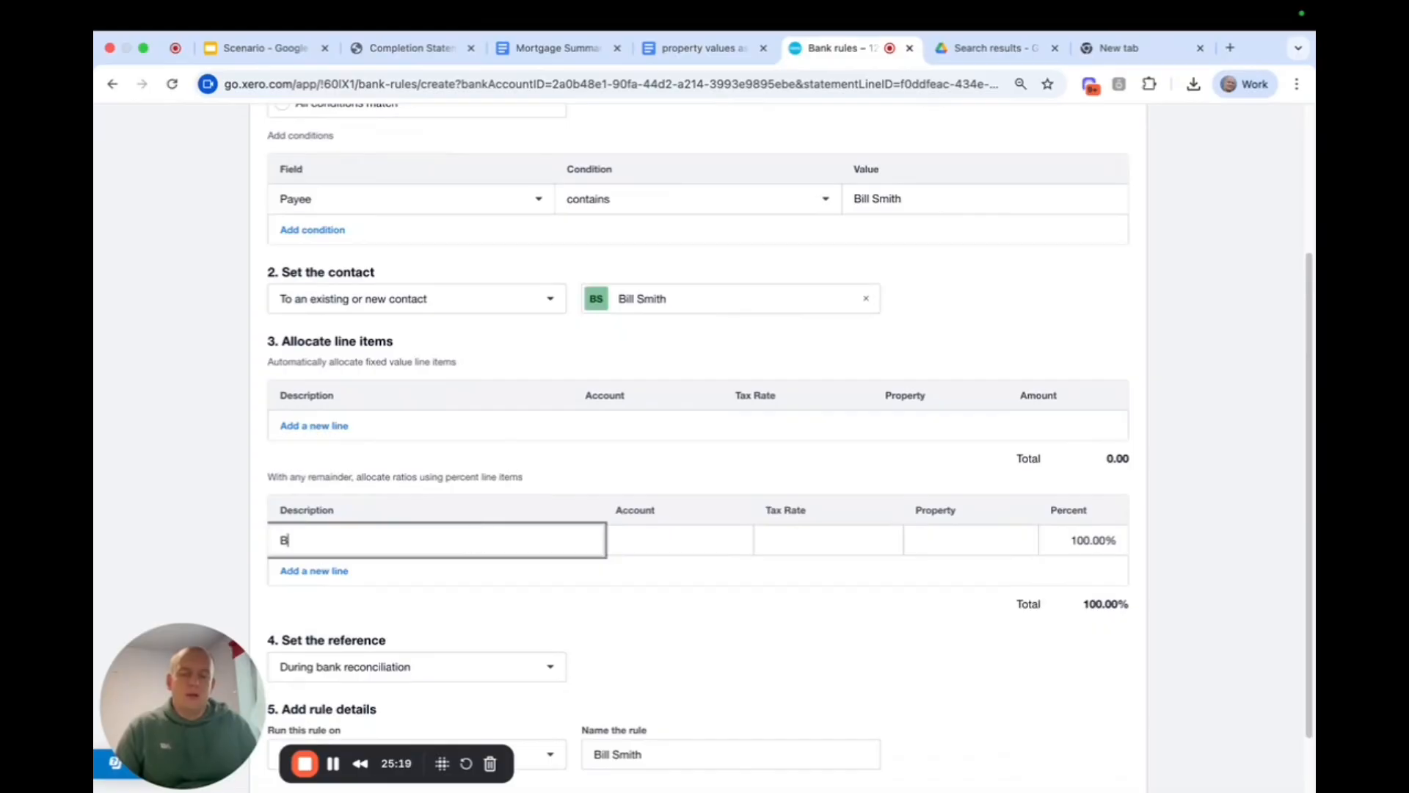
type("ill SMith")
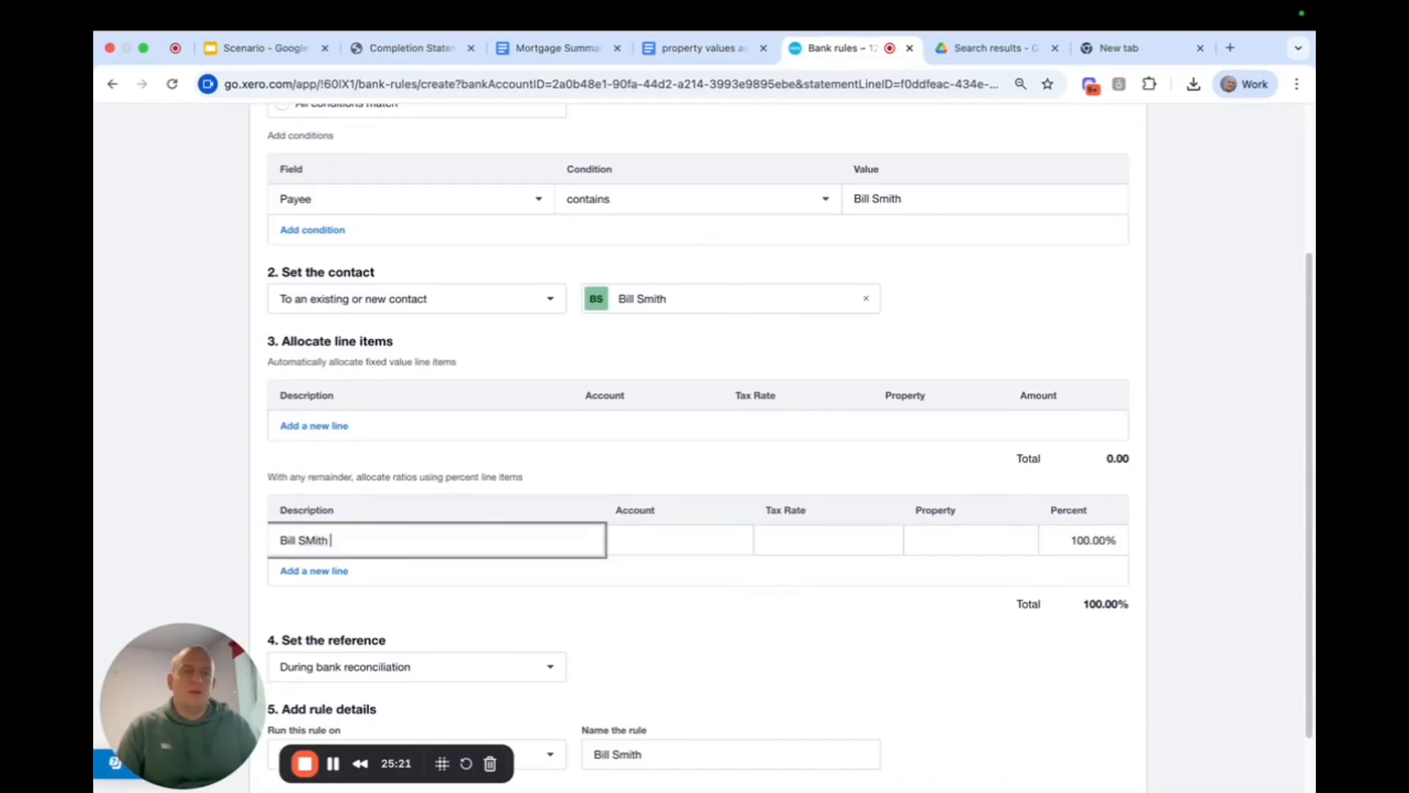
key("BackSpace")
key("BackSpace")
key("BackSpace")
key("BackSpace")
type("mith DLA")
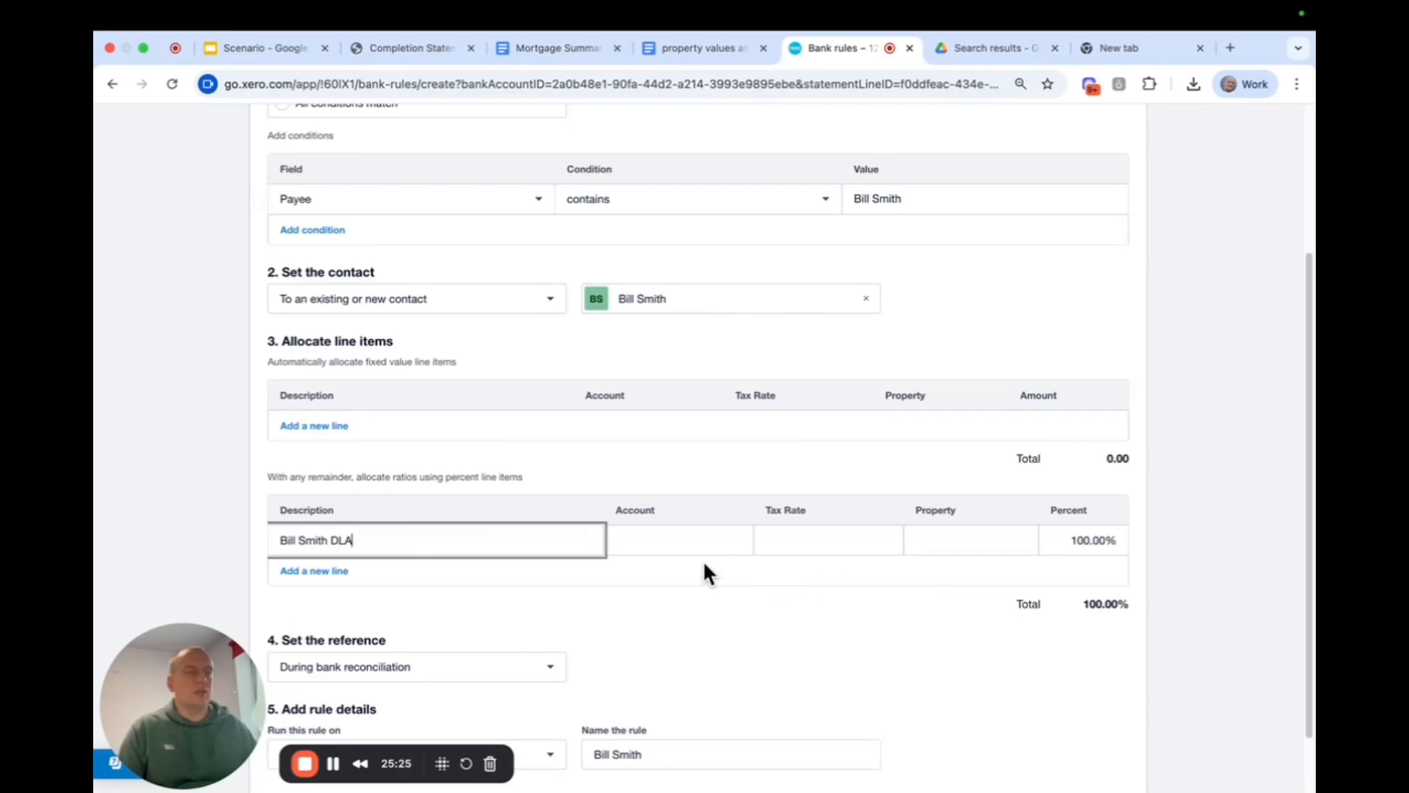
- Allocate the rule's 100% line to account 896, the directors loan account in the payee's name
left_click(691, 542)
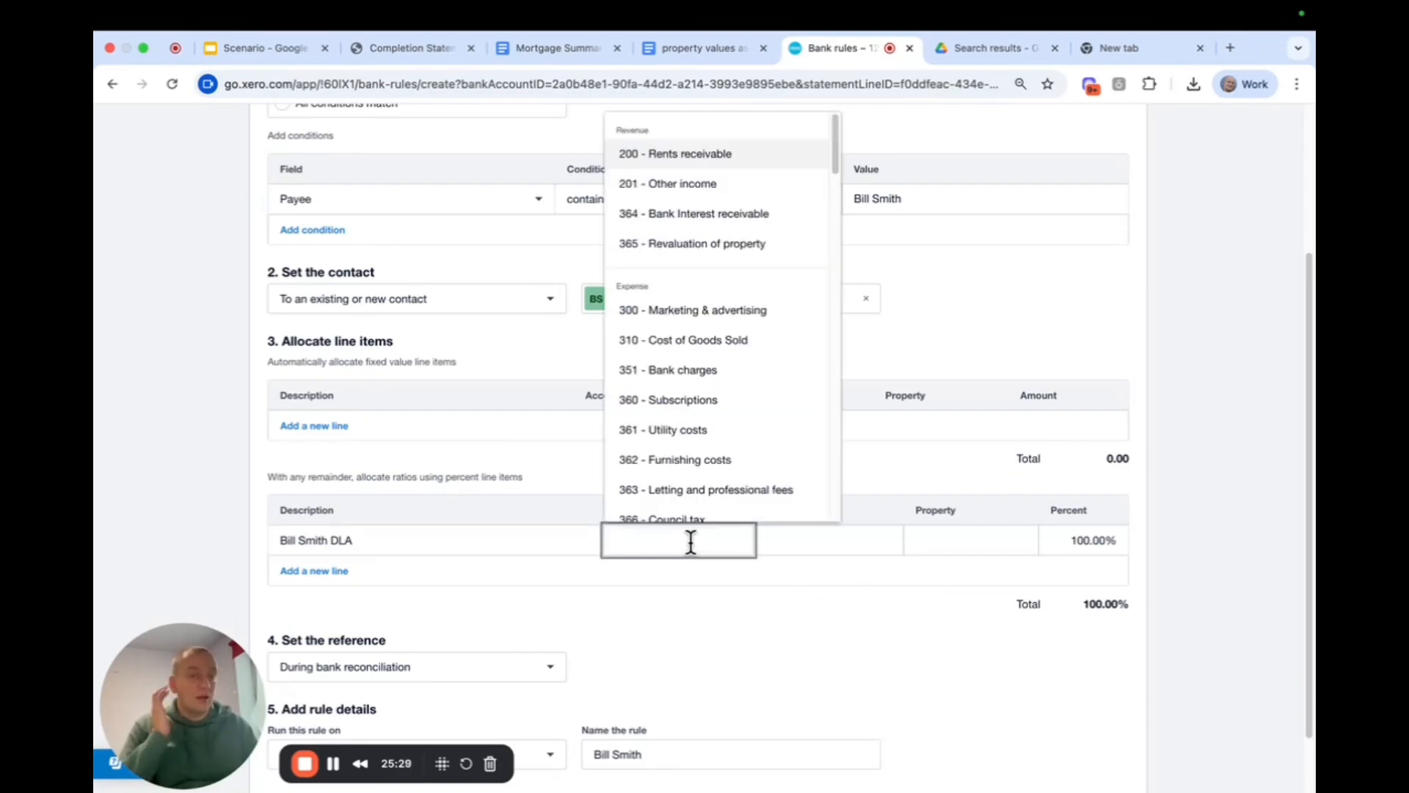
type("directo")
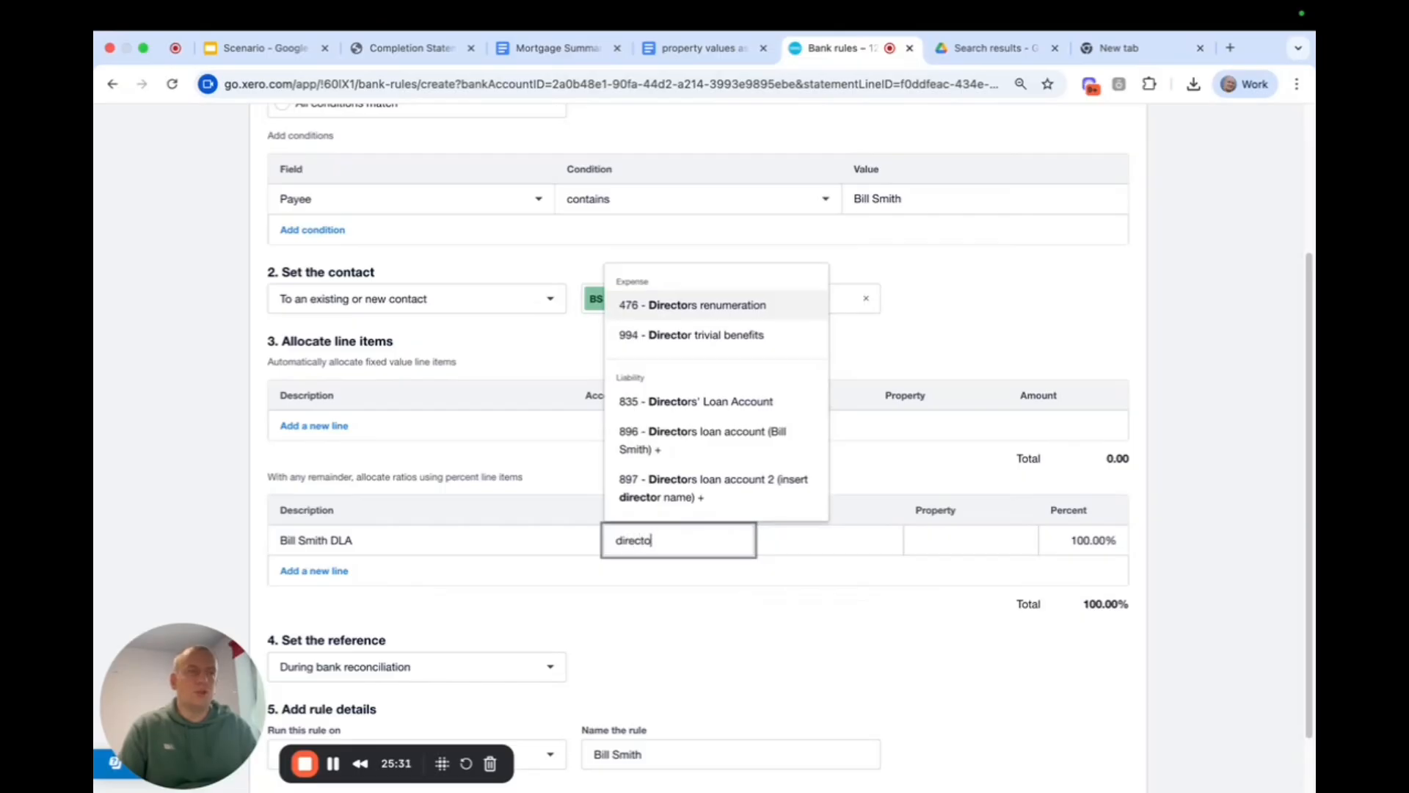
type("r")
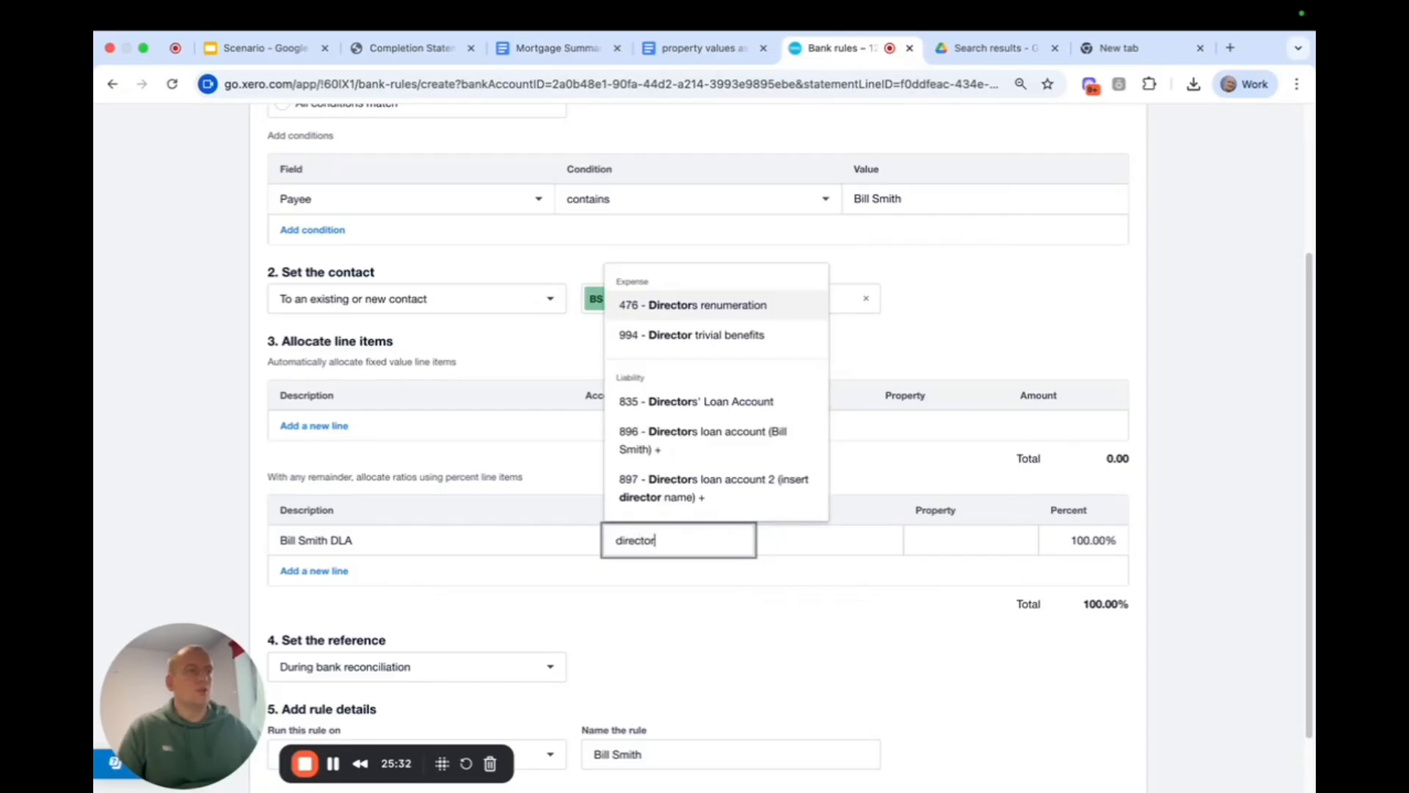
left_click(726, 454)
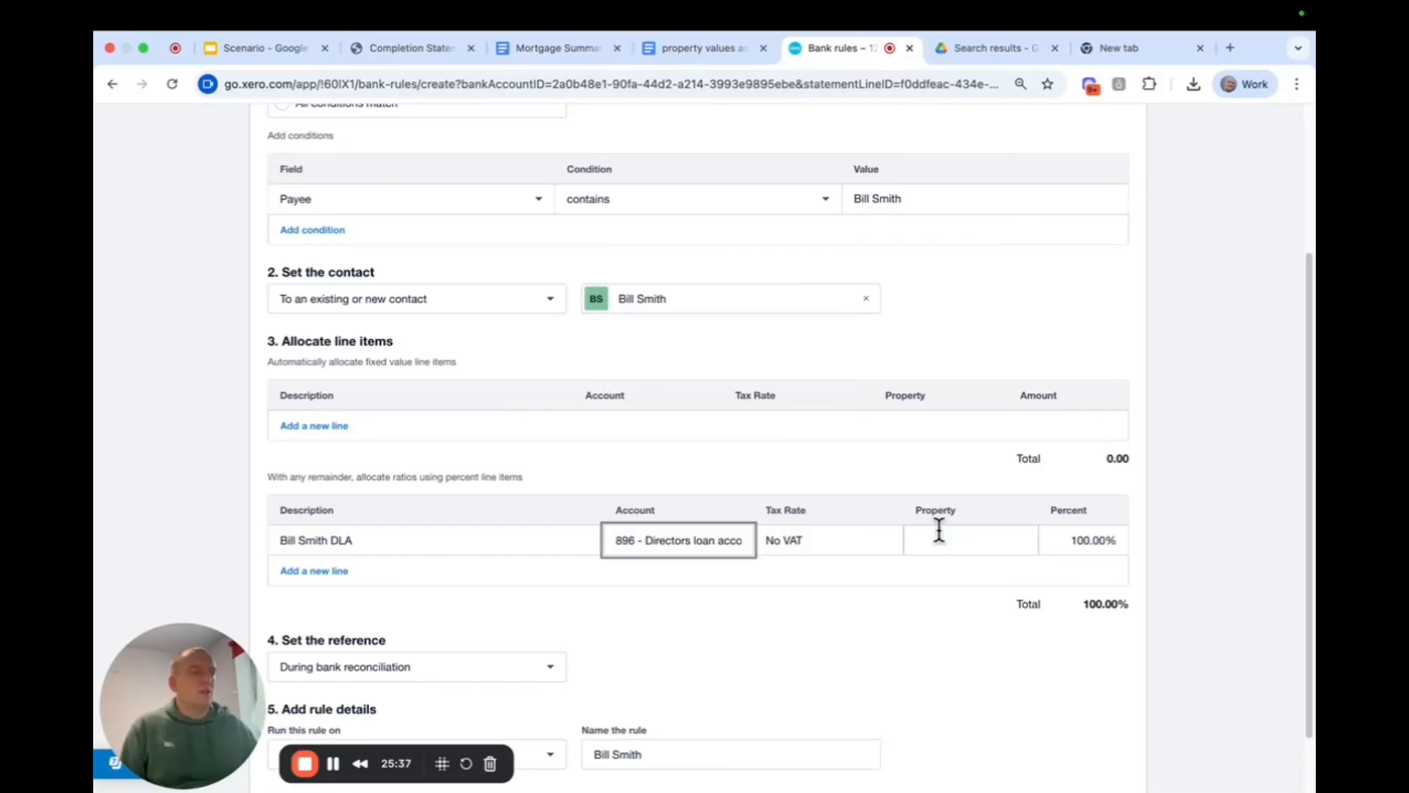
- Name the bank rule with the director's full name followed by "- DLA"
scroll(874, 539, "down", 1)
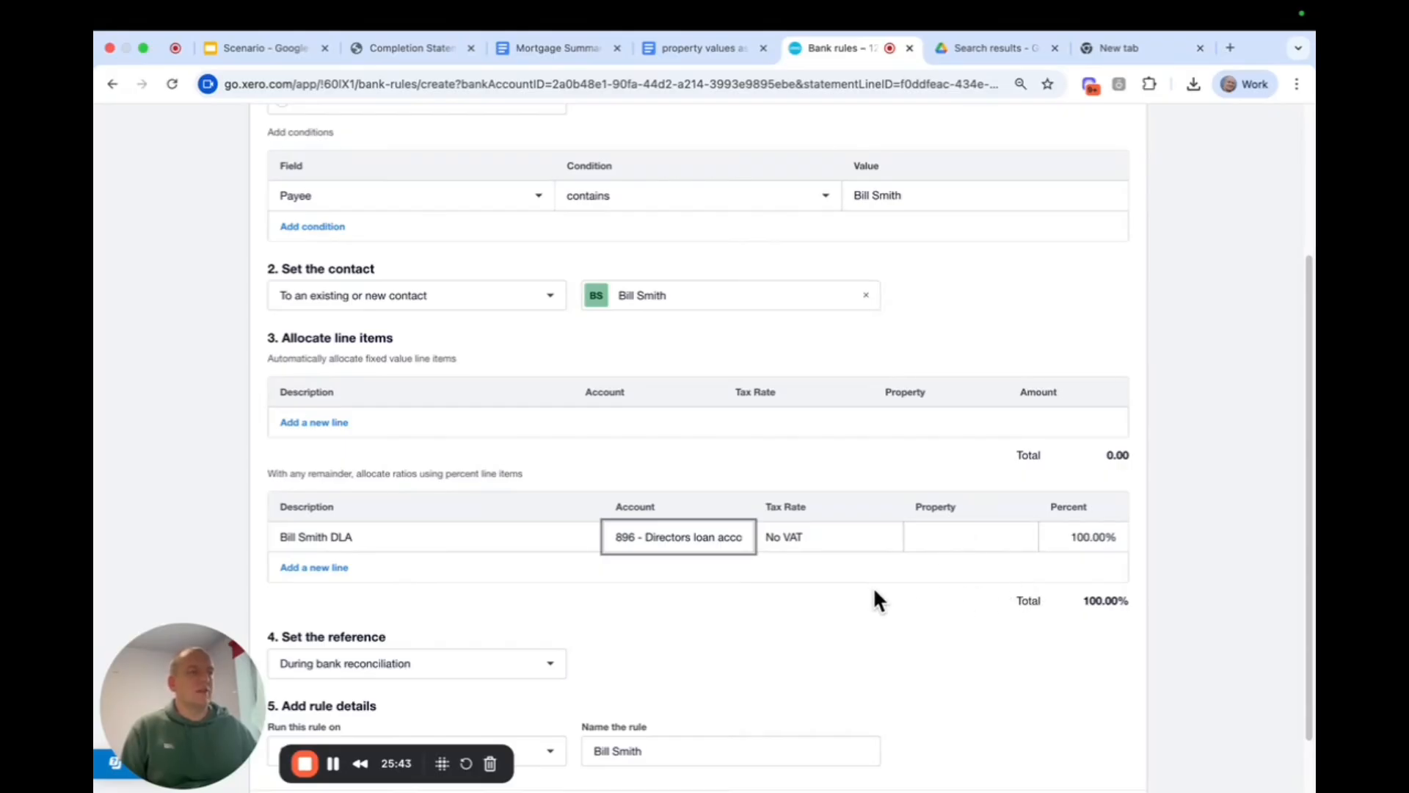
scroll(874, 596, "down", 2)
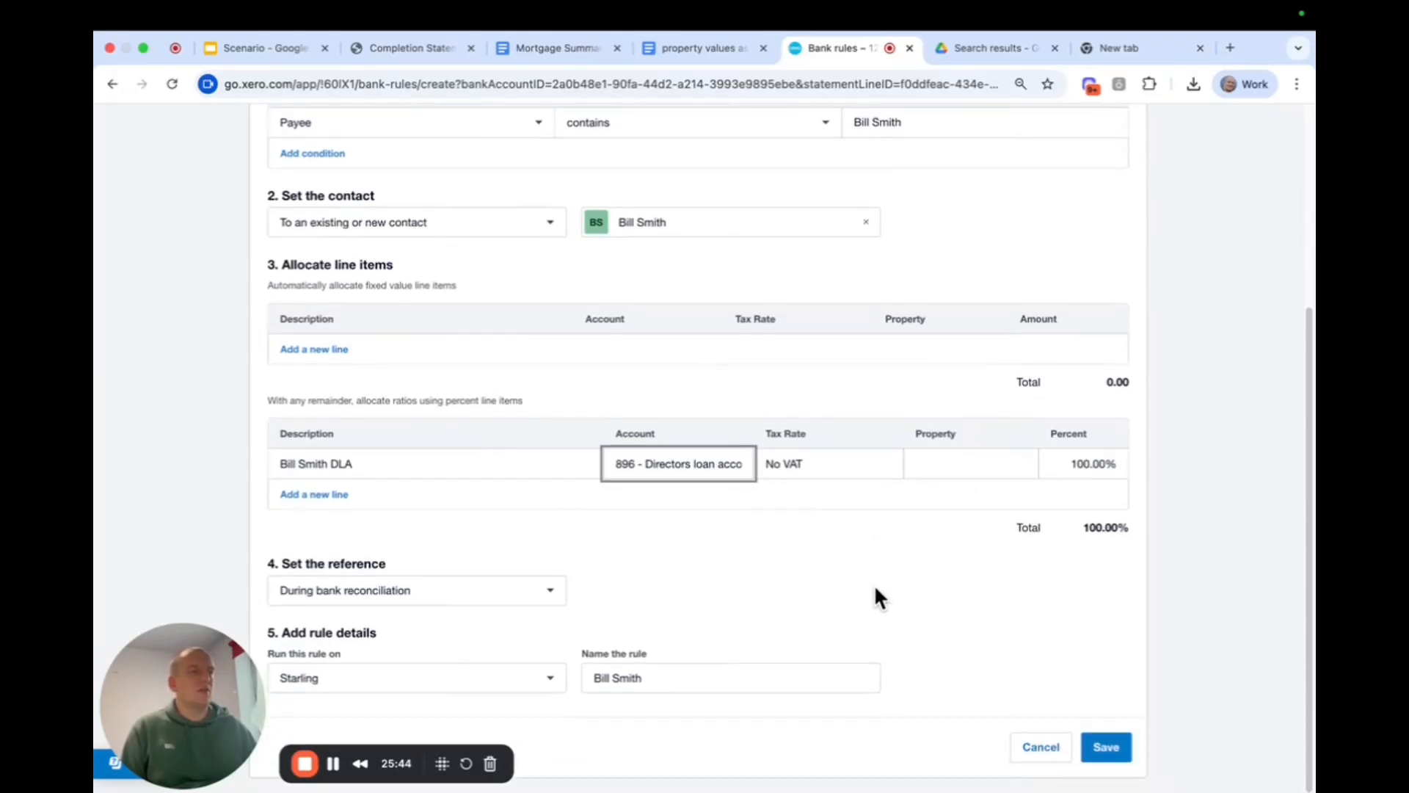
left_click(709, 675)
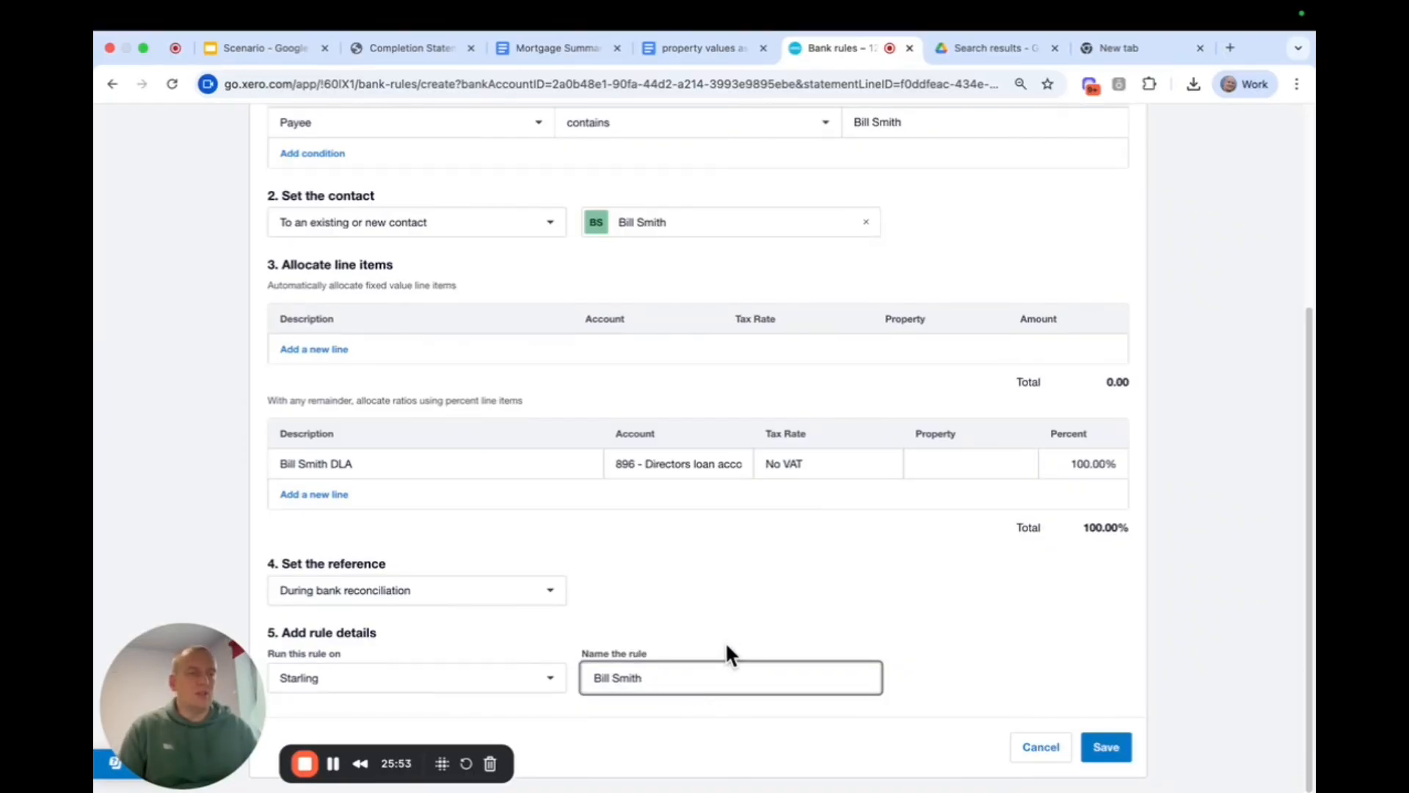
type("- DLA")
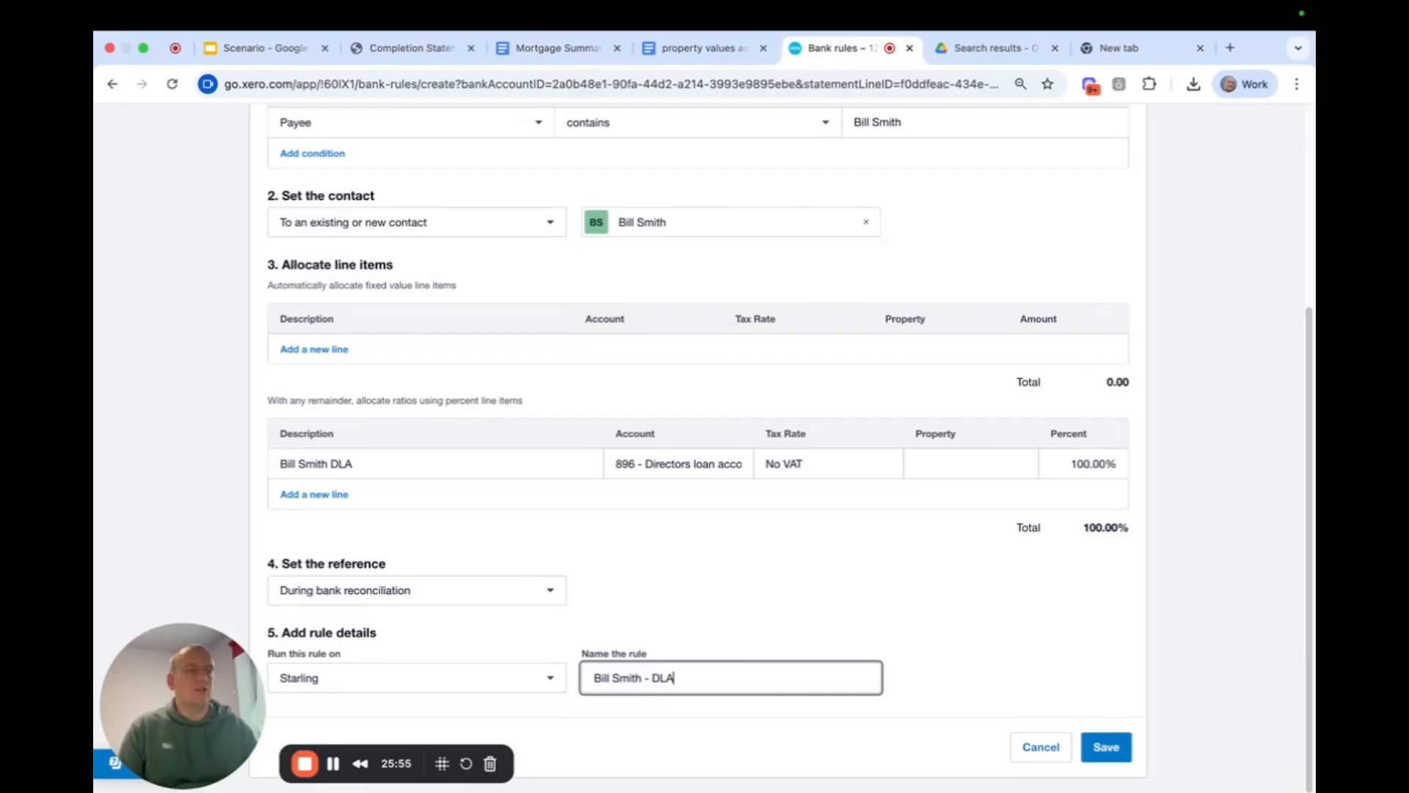
left_click(842, 571)
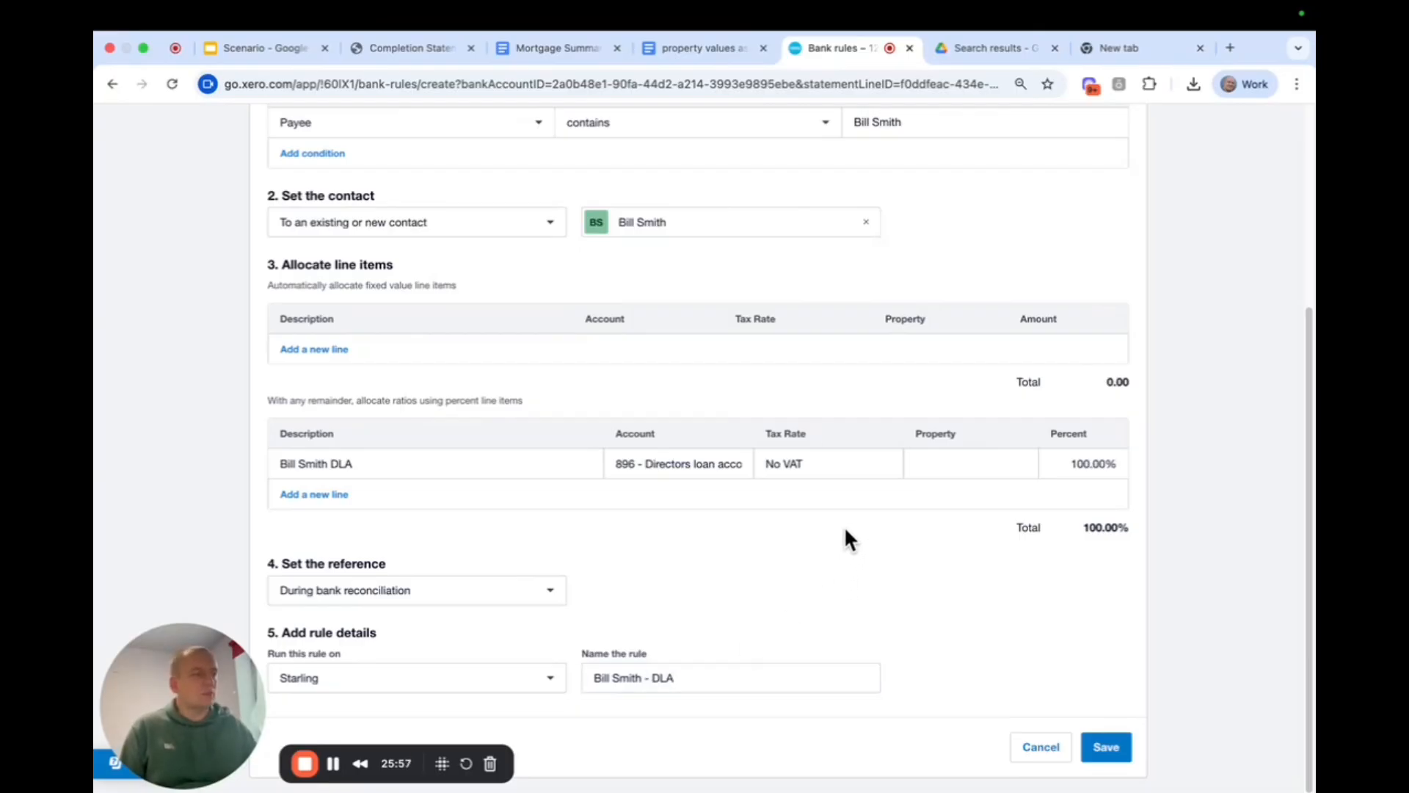
- Compare the spend and receive money rule types, keep this one as a receive money rule, and save it
scroll(830, 515, "up", 5)
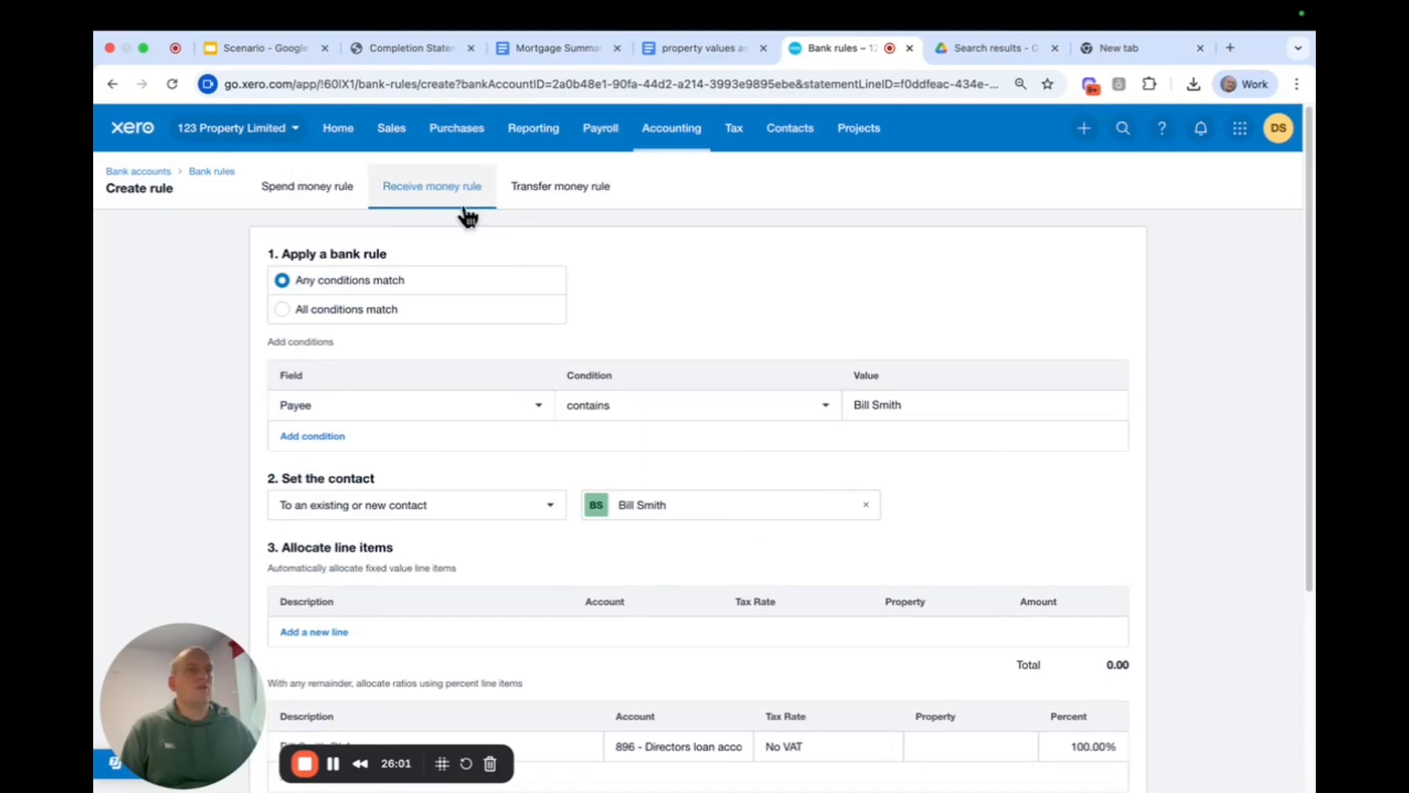
left_click(319, 195)
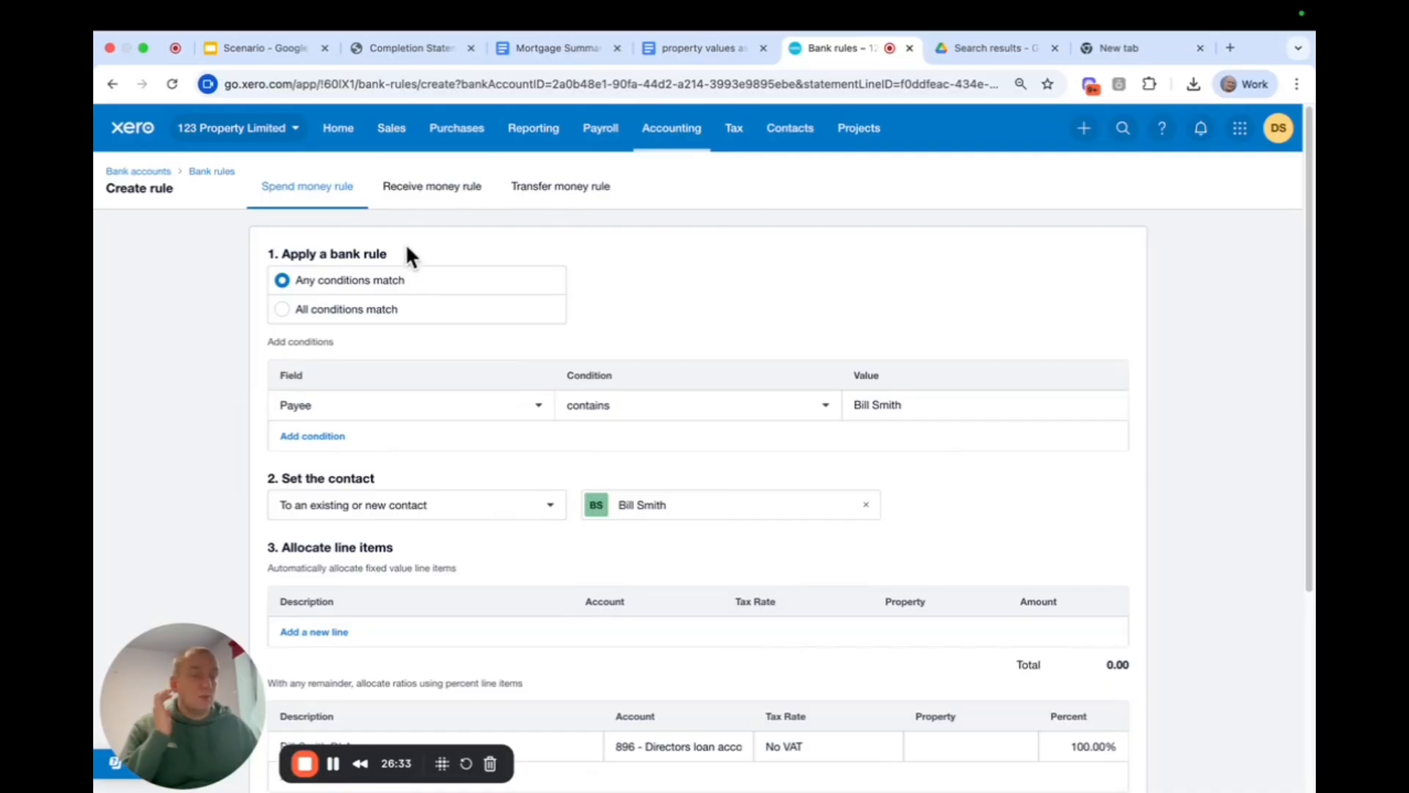
left_click(443, 195)
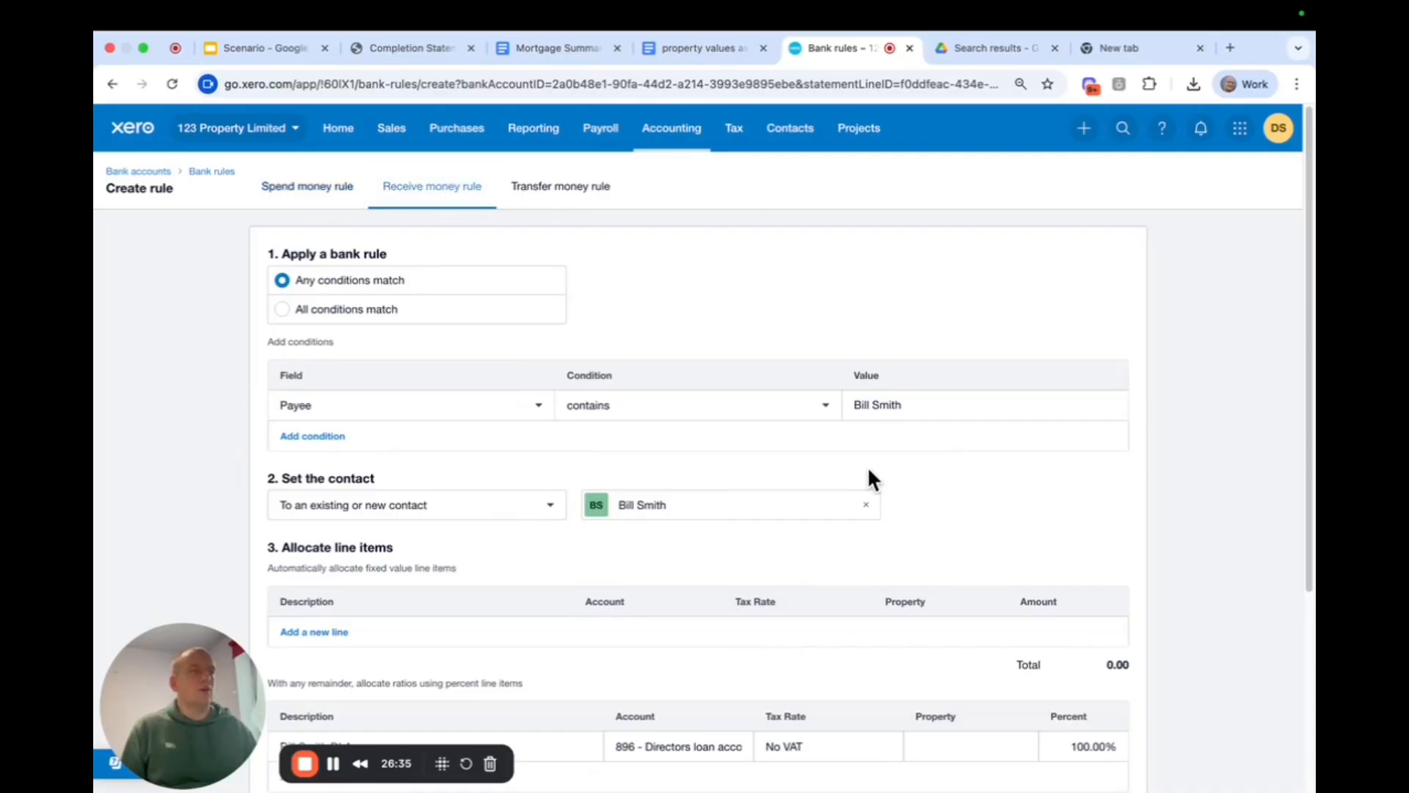
scroll(868, 470, "down", 4)
left_click(1103, 748)
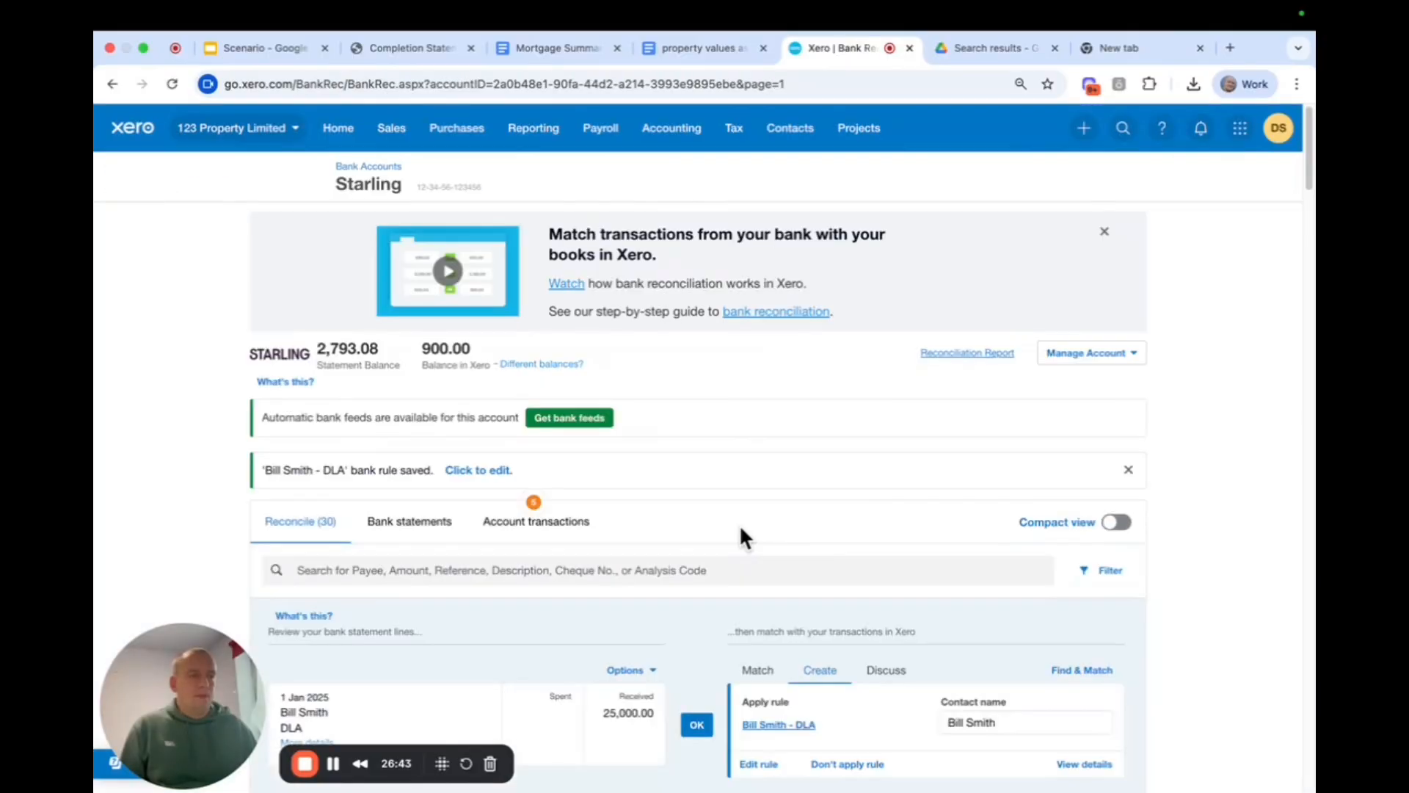
- Review the statement lines on the Reconcile page to see where the director's loan rule applies
scroll(739, 530, "down", 8)
scroll(737, 528, "up", 5)
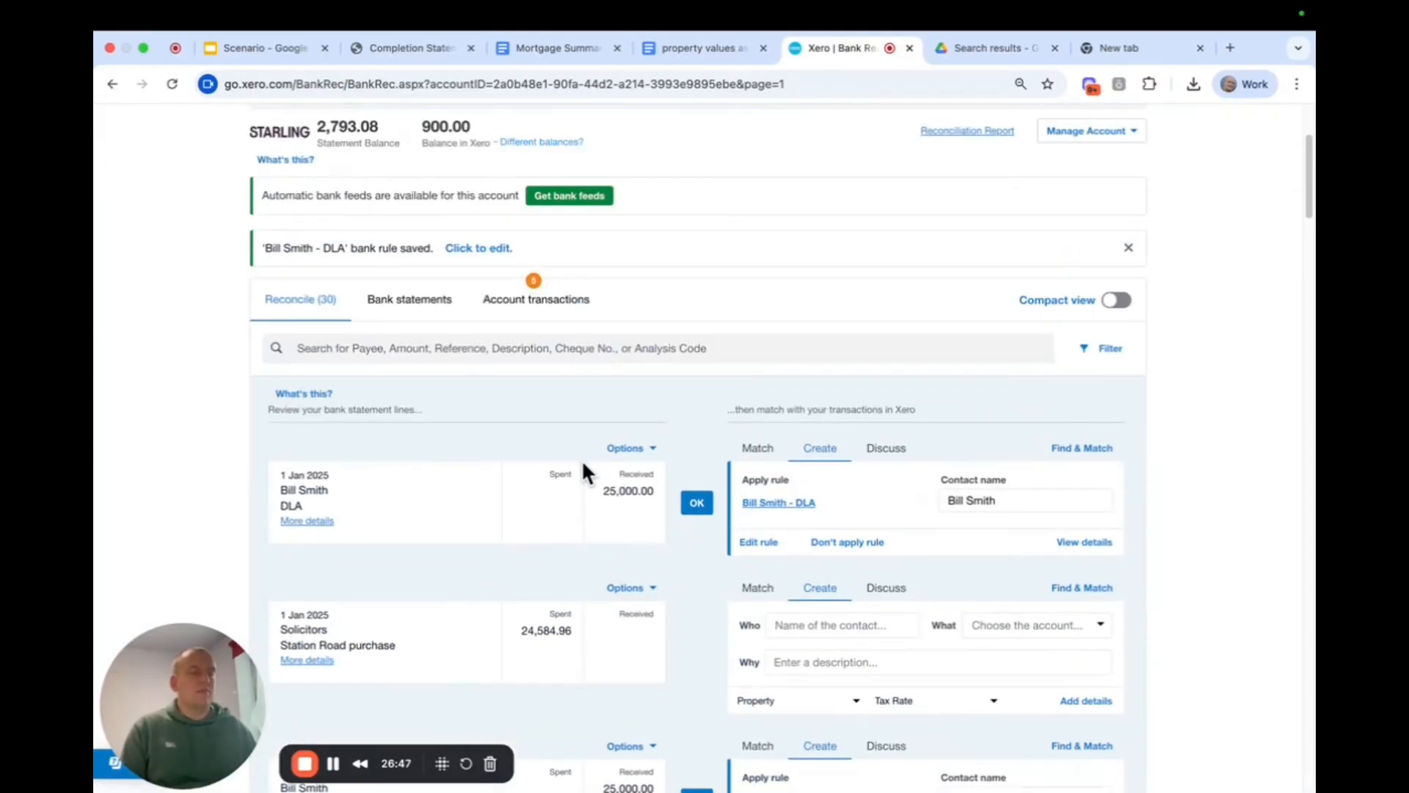
scroll(638, 448, "down", 2)
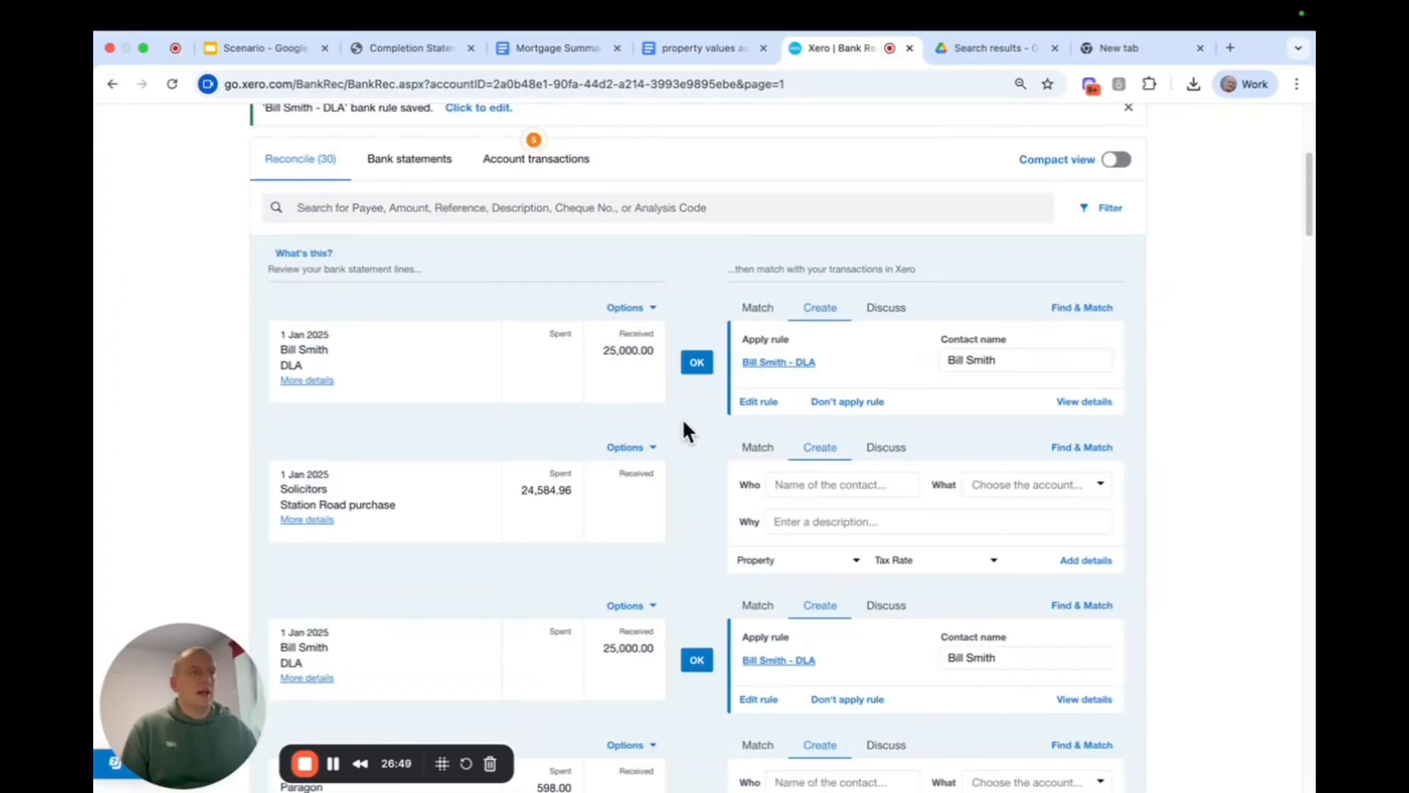
left_click(696, 362)
scroll(684, 562, "down", 2)
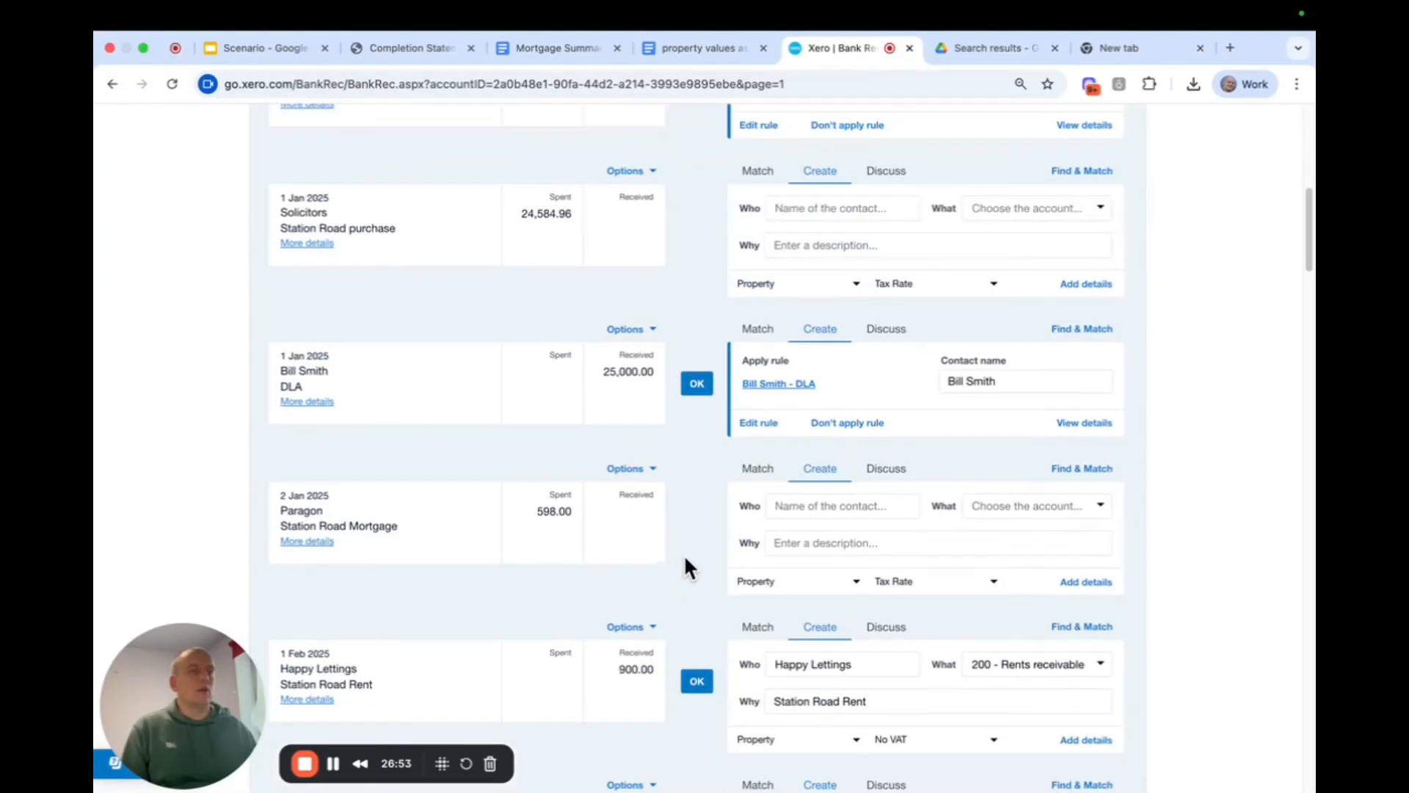
scroll(684, 568, "up", 5)
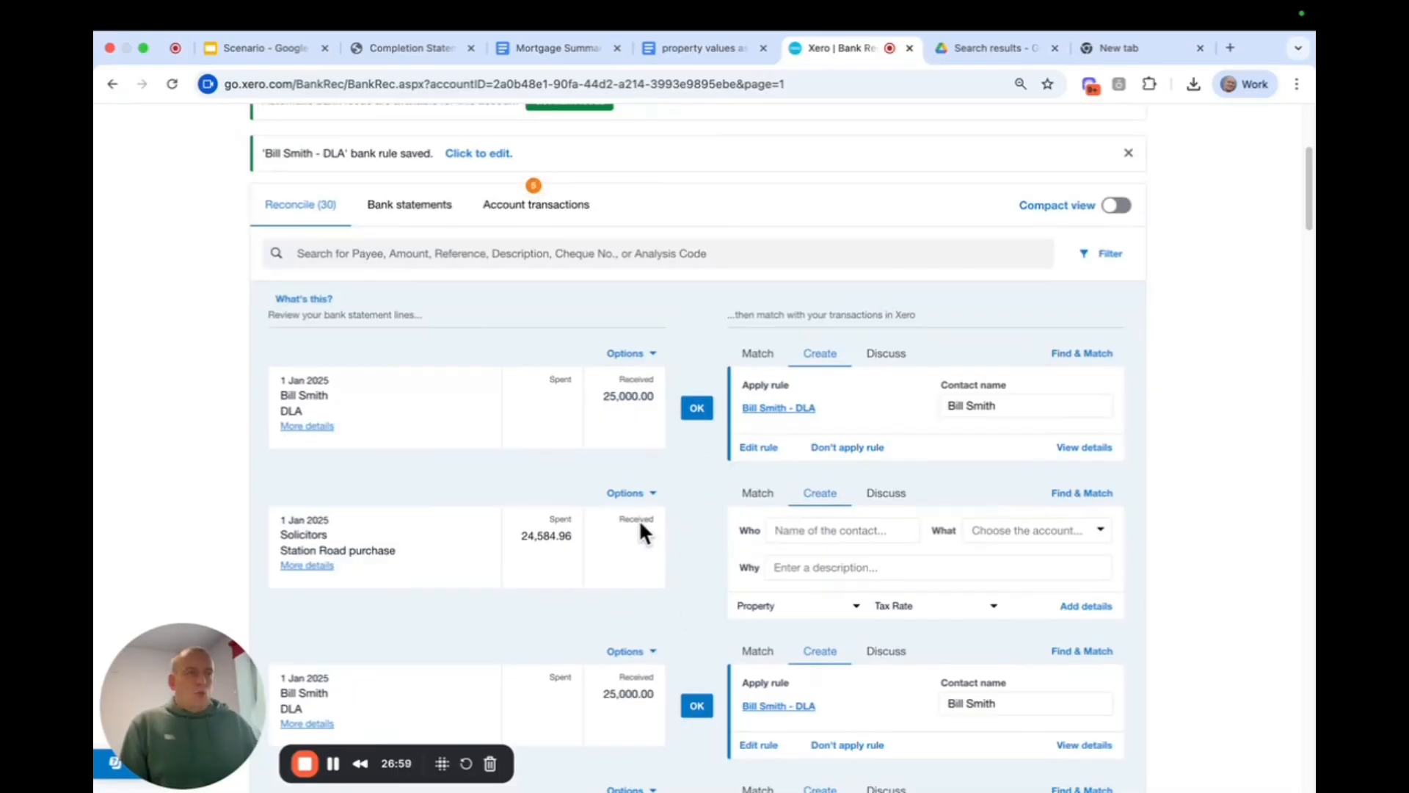
scroll(640, 518, "down", 2)
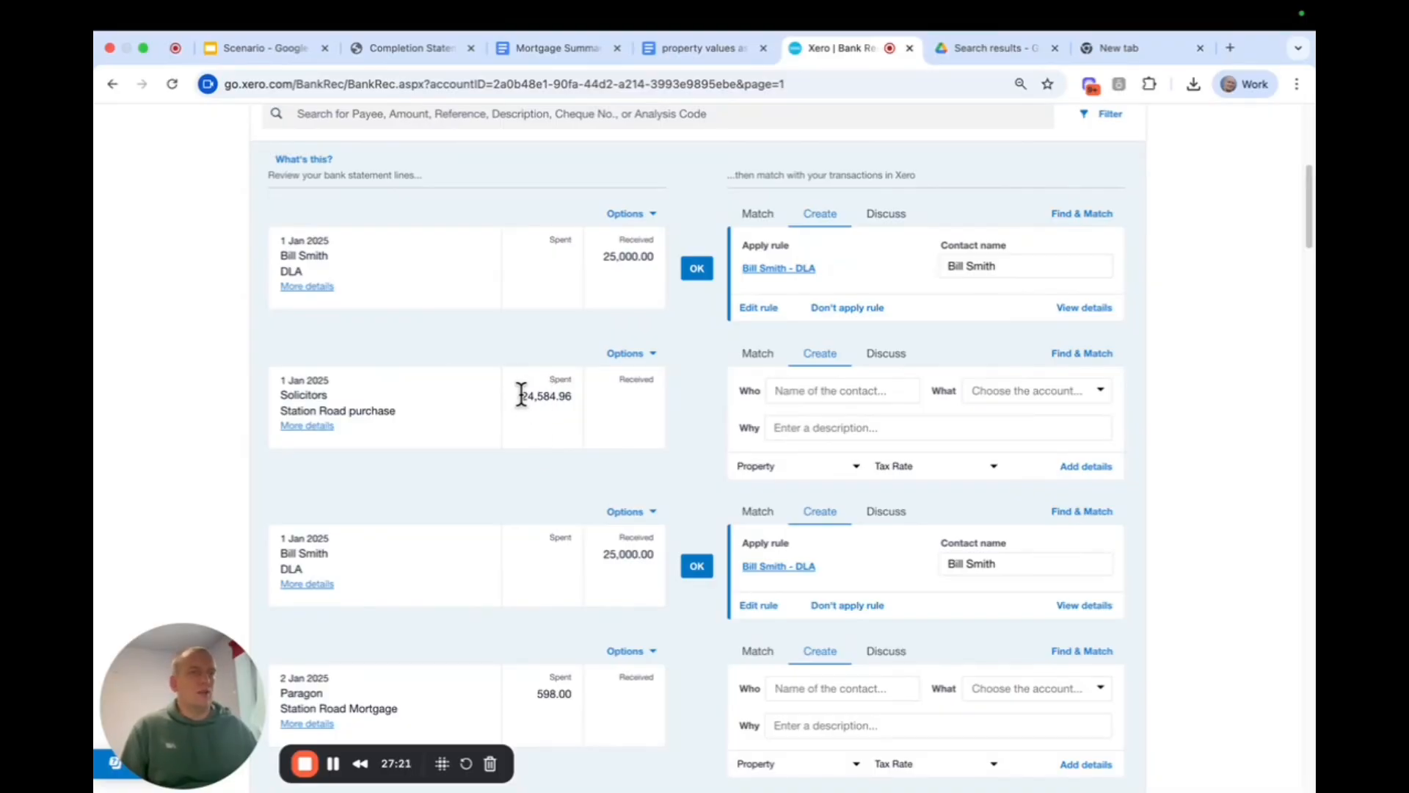
- Code the 24,584.96 payment to a new contact "Solicitors" and account 700 - Station Road Investment Property
double_click(283, 394)
key("ctrl+c")
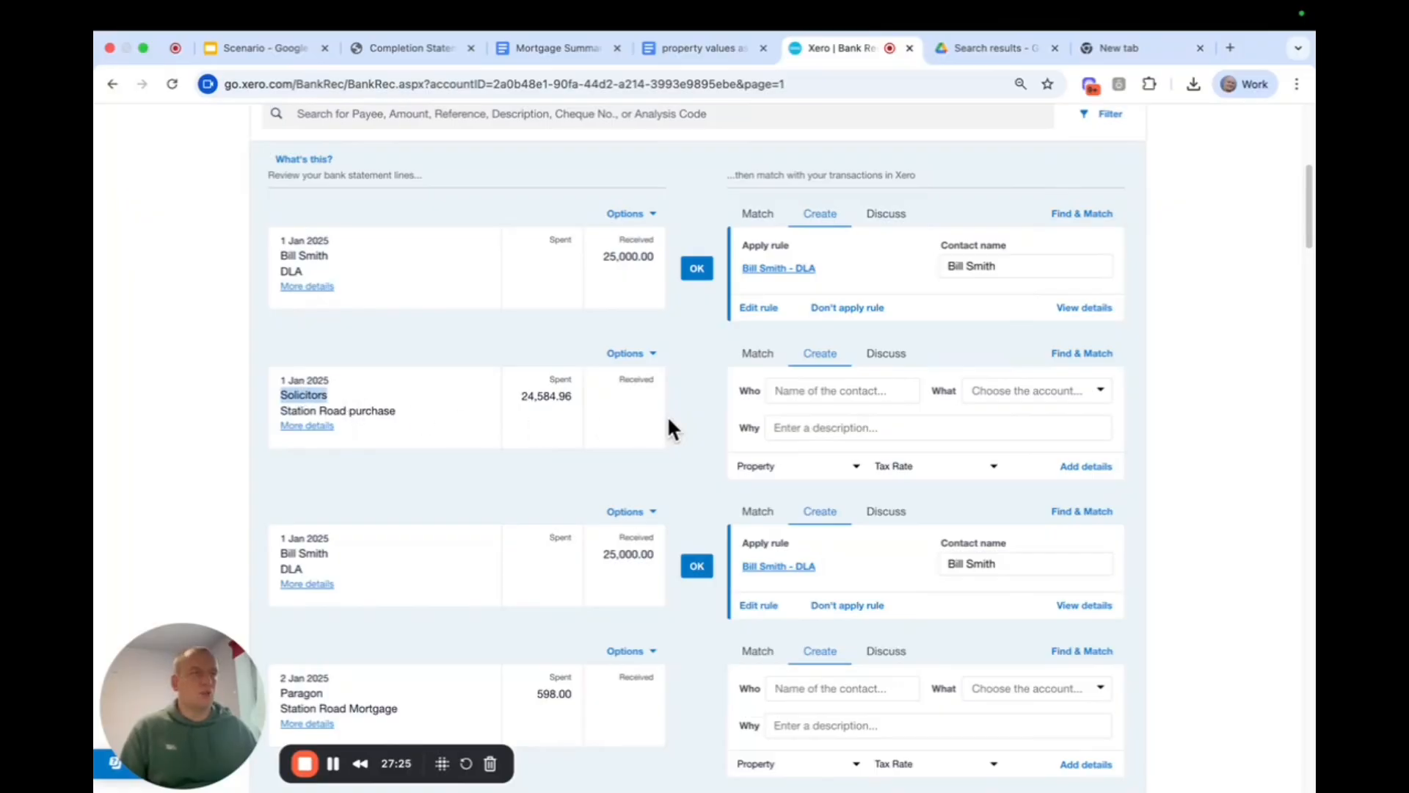
left_click(780, 392)
key("ctrl+v")
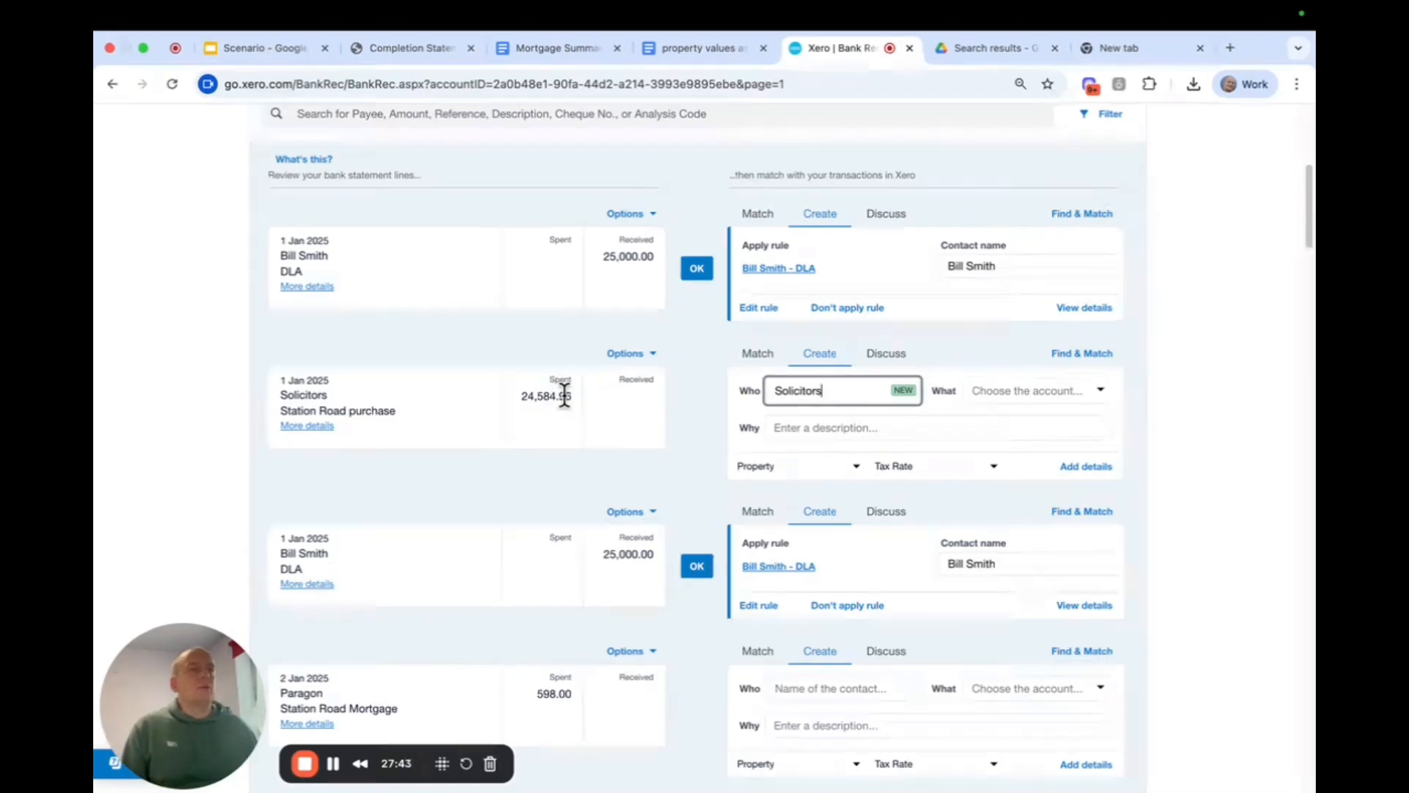
left_click(998, 397)
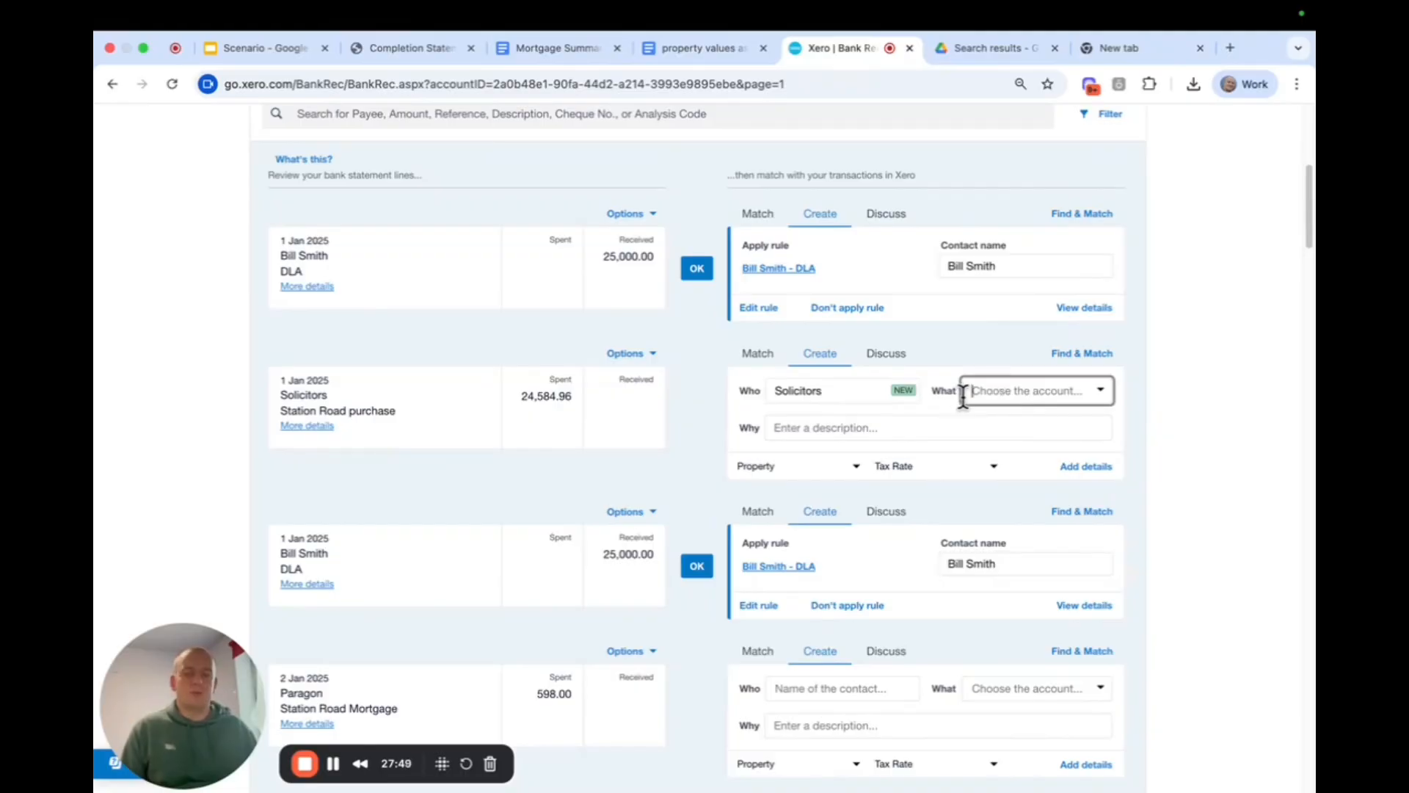
type("station")
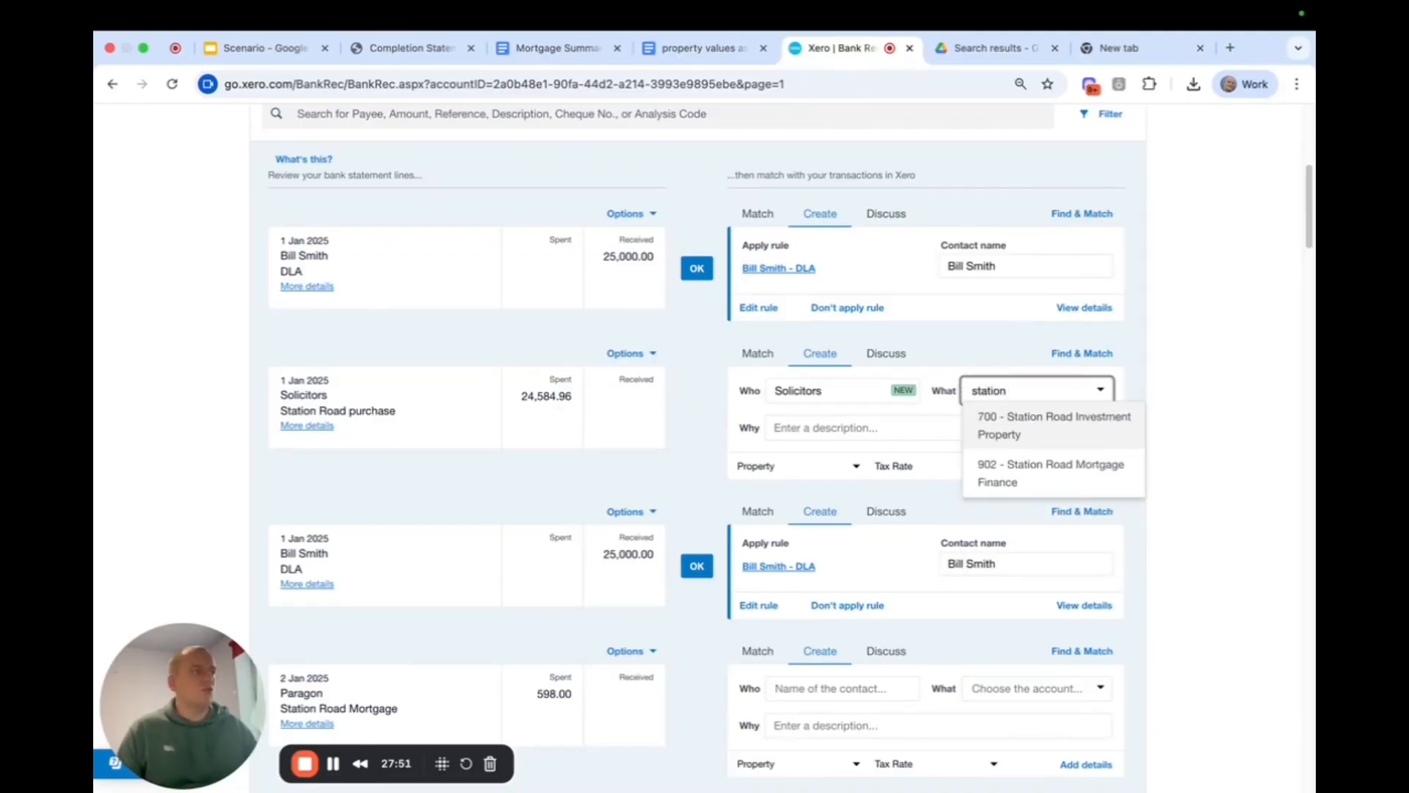
left_click(1021, 423)
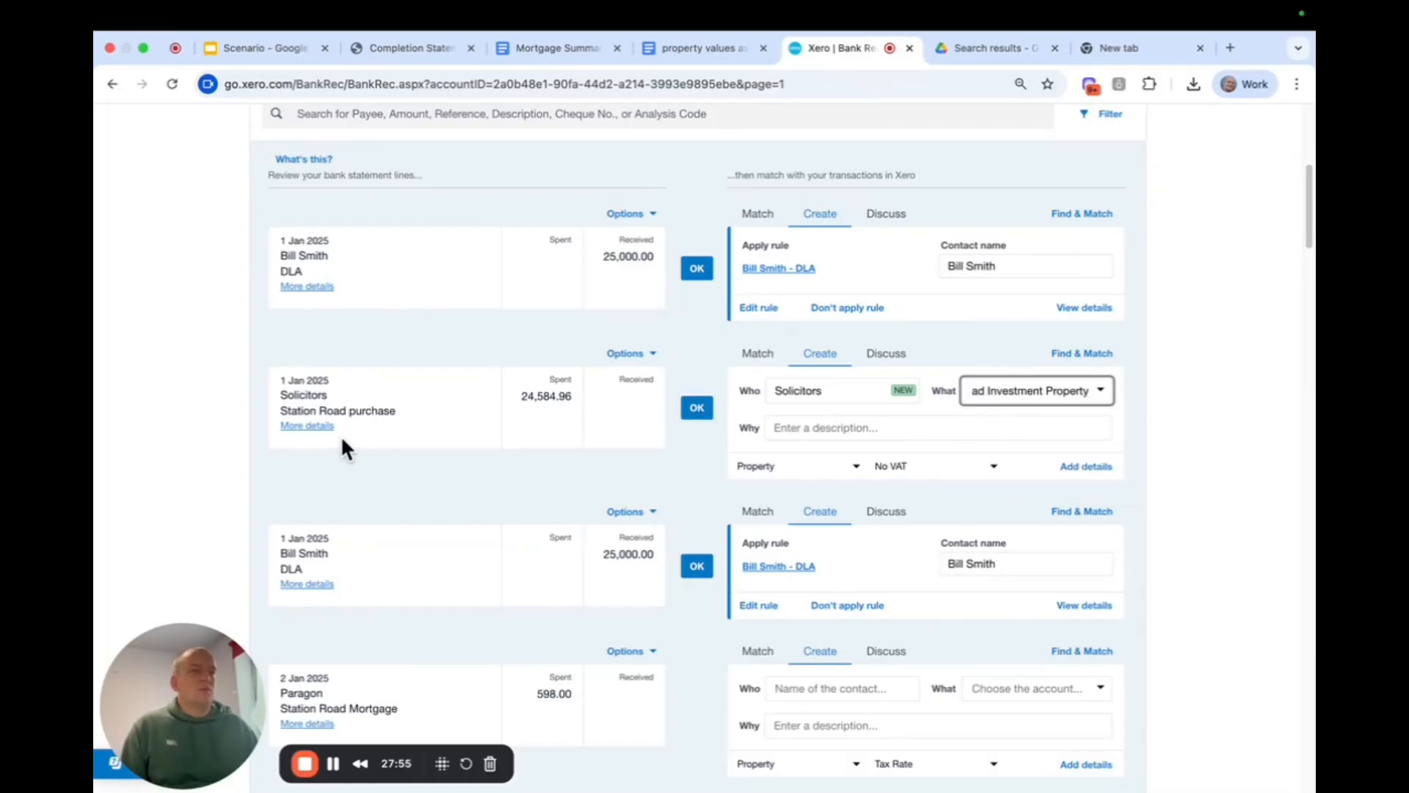
- Copy "Station Road purchase" from the statement line as the solicitors payment's description and reconcile the line
left_click_drag(280, 410, 392, 410)
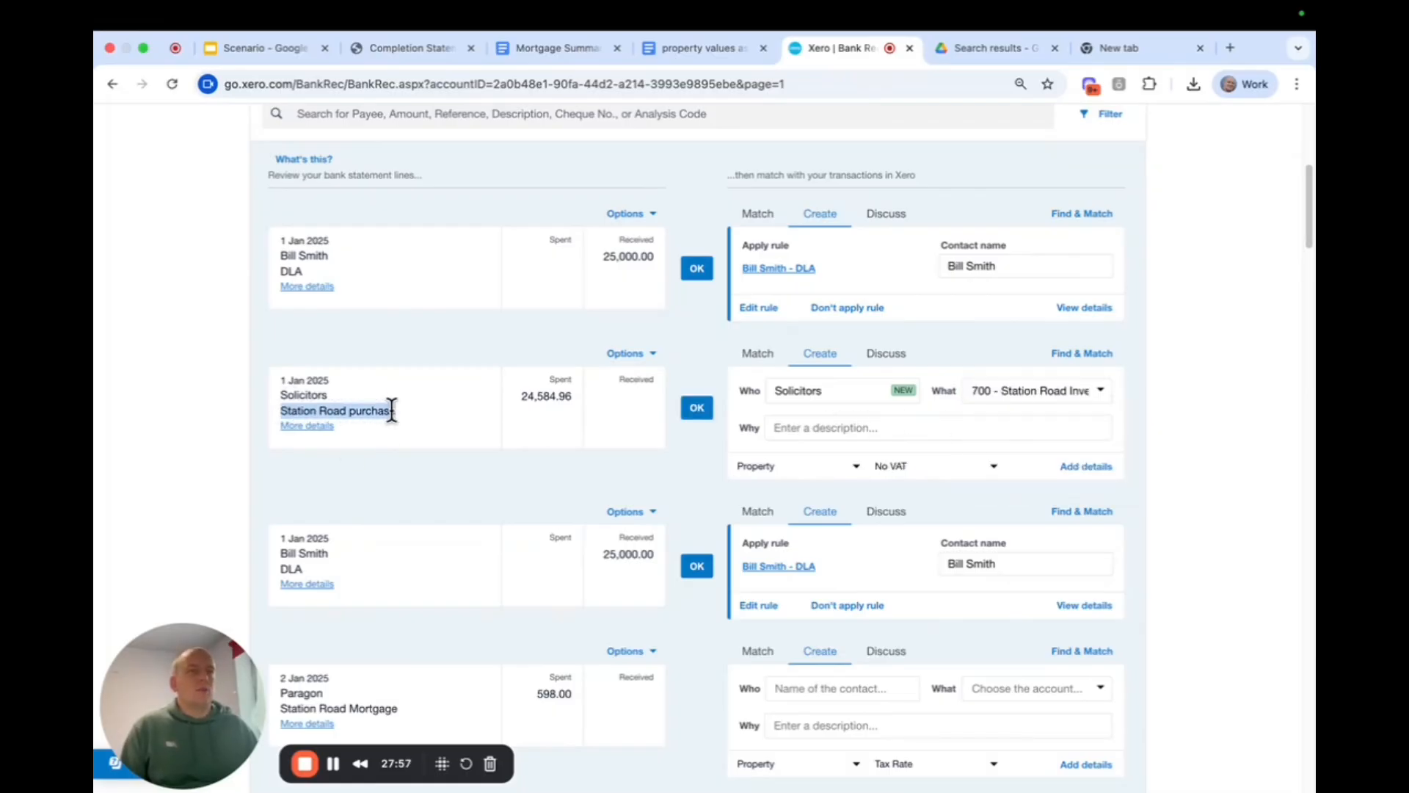
key("ctrl+c")
left_click(832, 431)
key("ctrl+v")
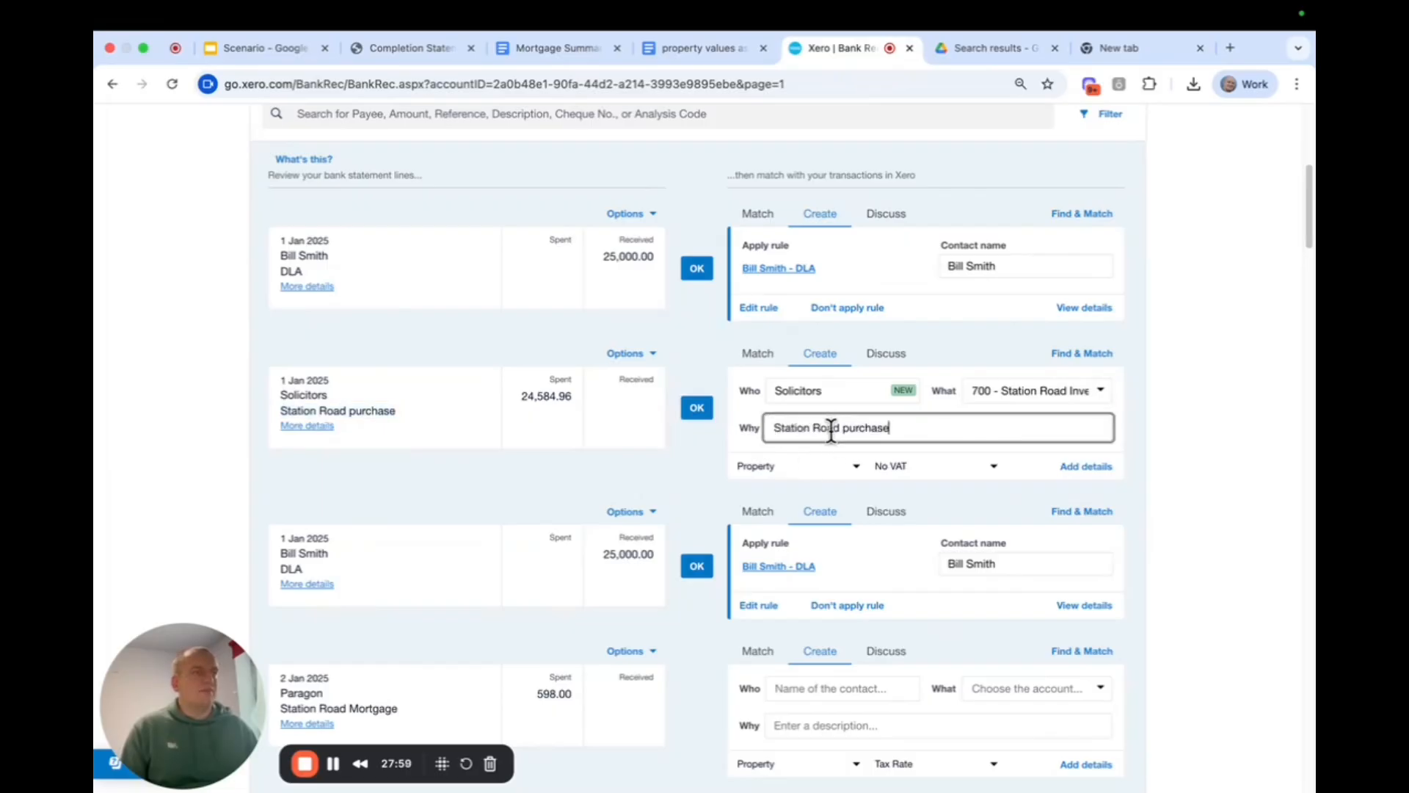
left_click(695, 460)
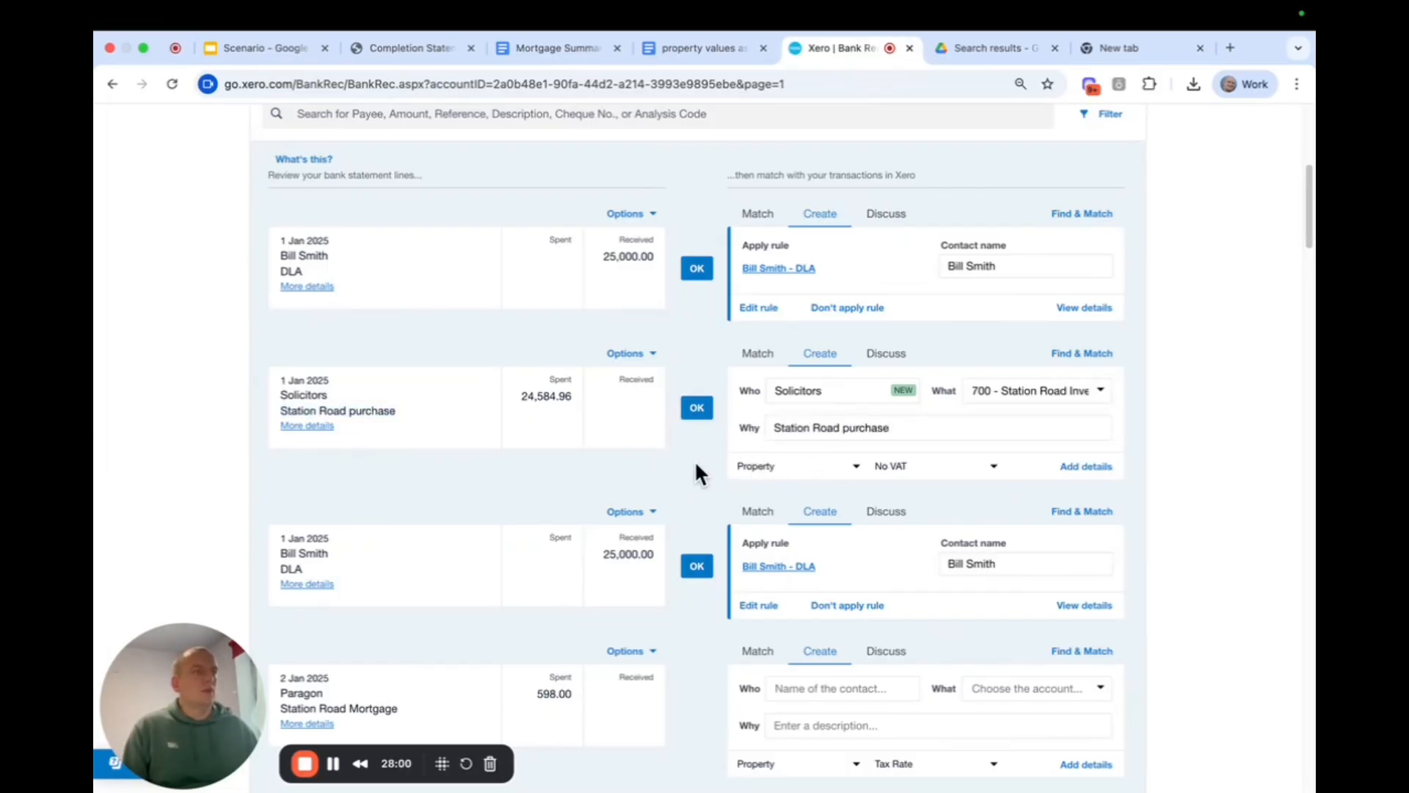
left_click(709, 410)
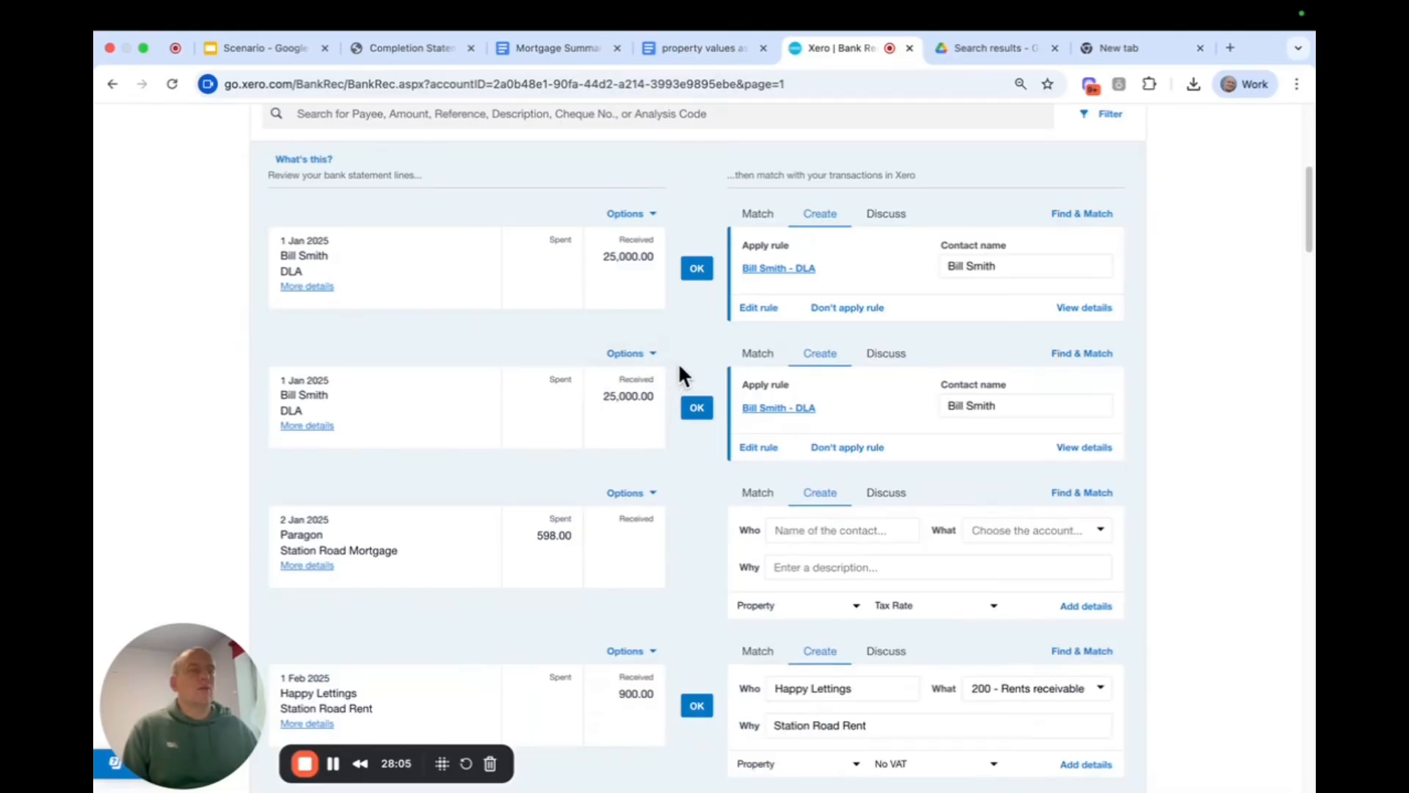
- Reconcile both 25,000.00 director's loan receipts dated 1 Jan 2025 using the applied DLA rule
left_click(698, 272)
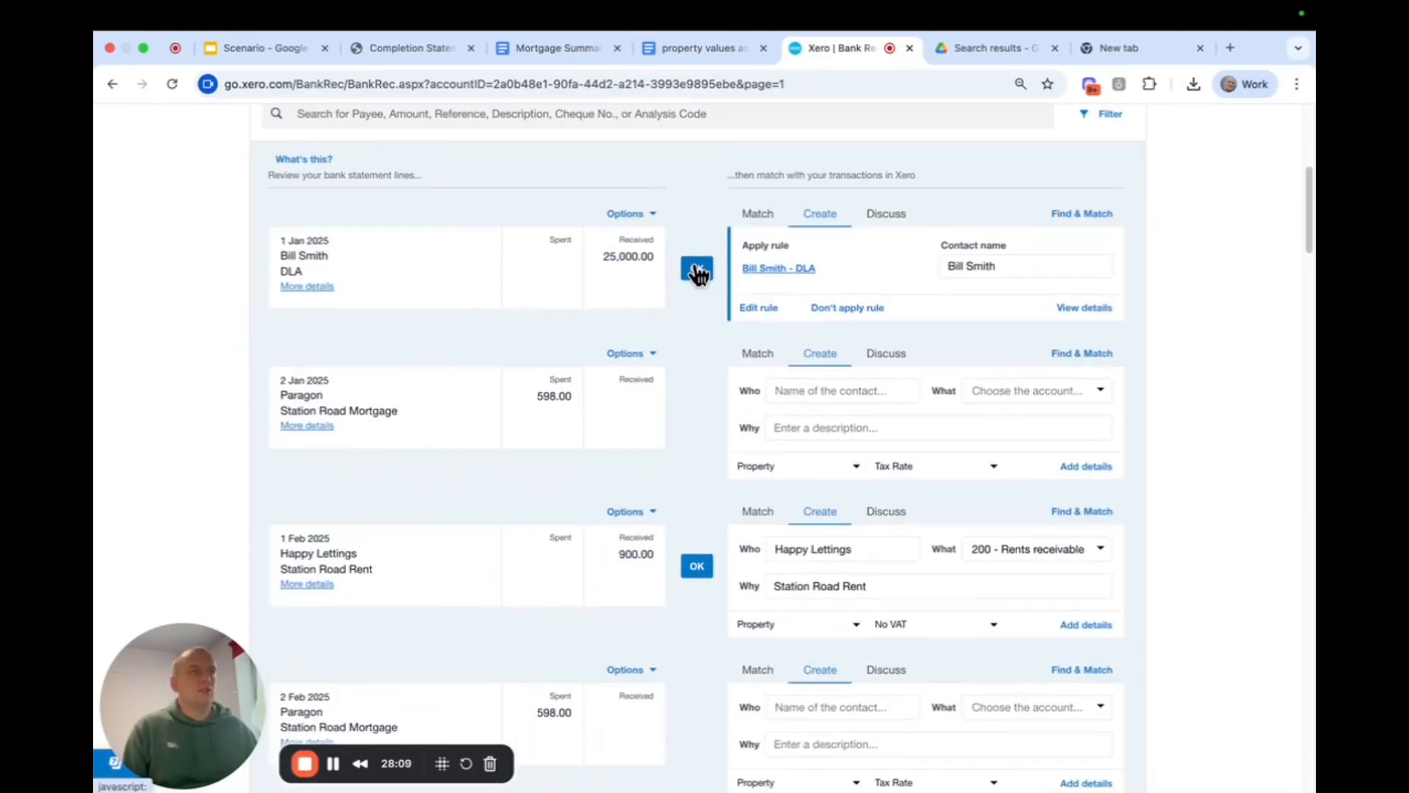
left_click(698, 271)
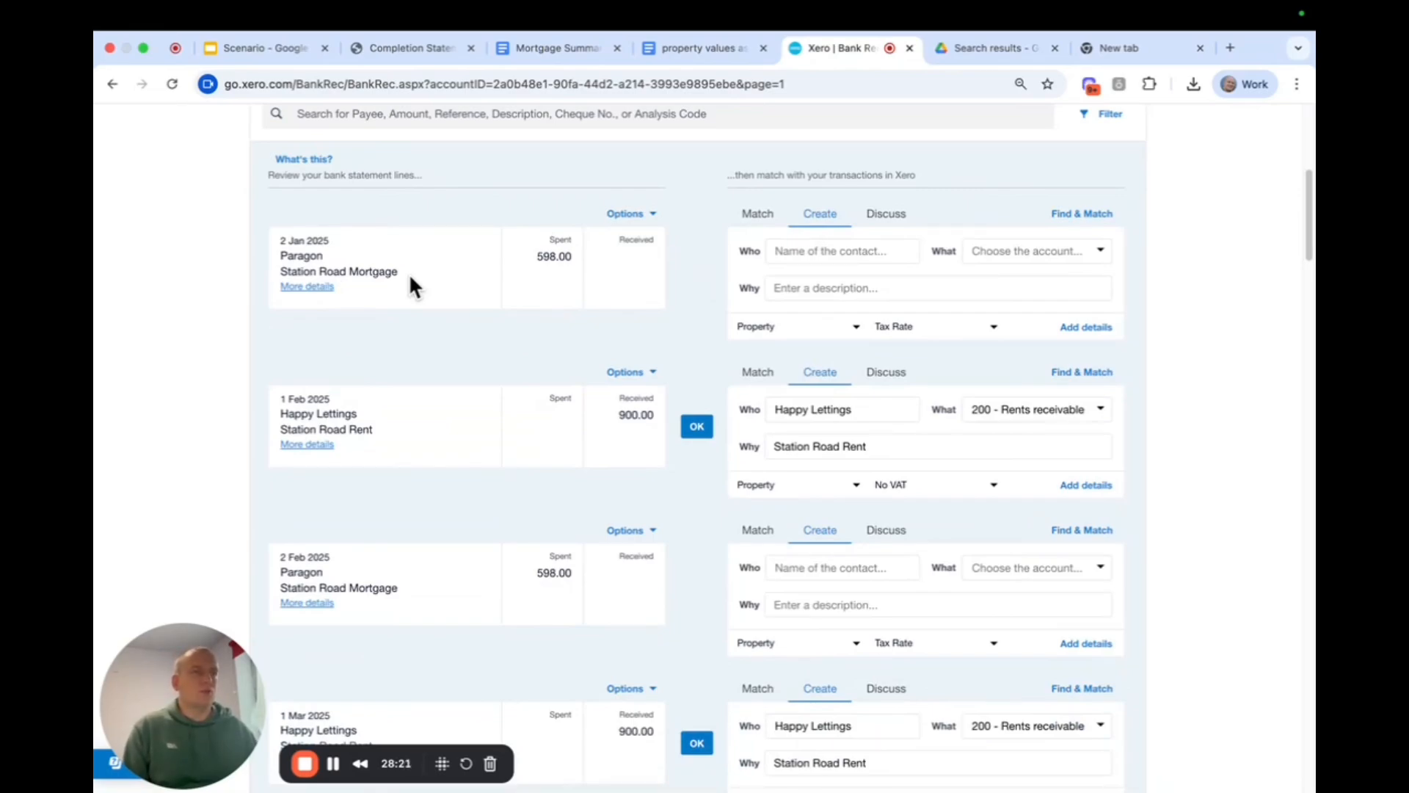
- Create a bank rule from the 2 Jan 2025 Paragon Station Road Mortgage payment and remove its Description condition
left_click(646, 215)
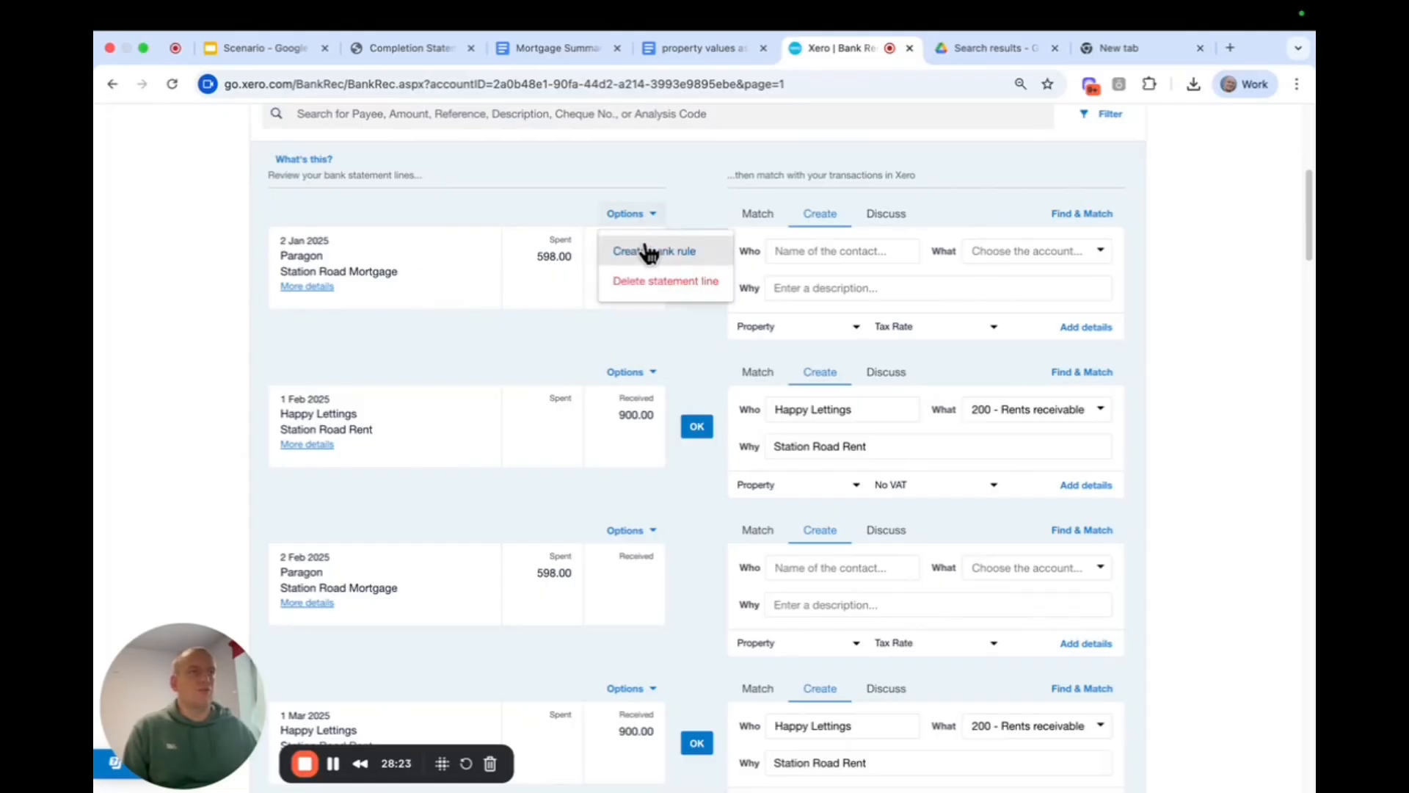
left_click(648, 251)
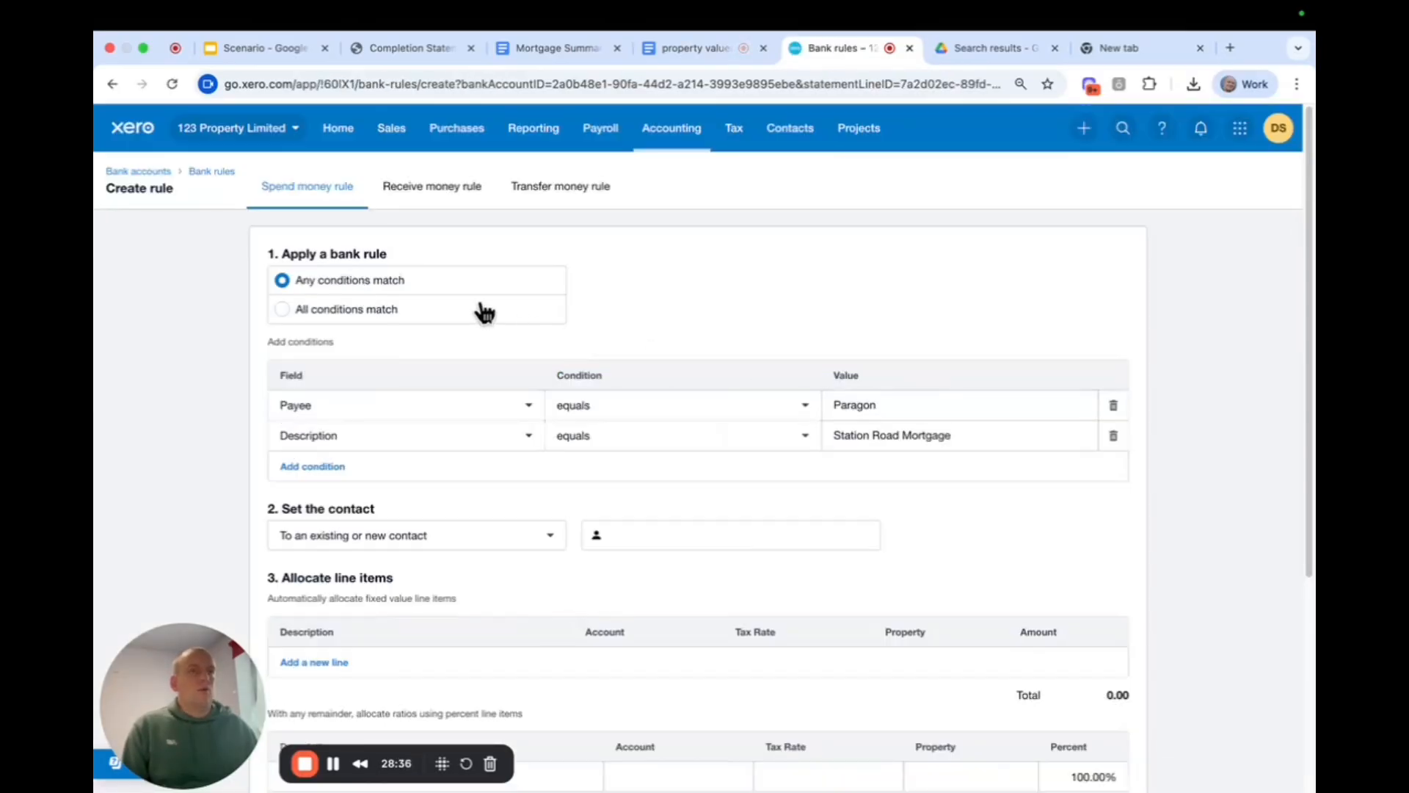
left_click(1112, 436)
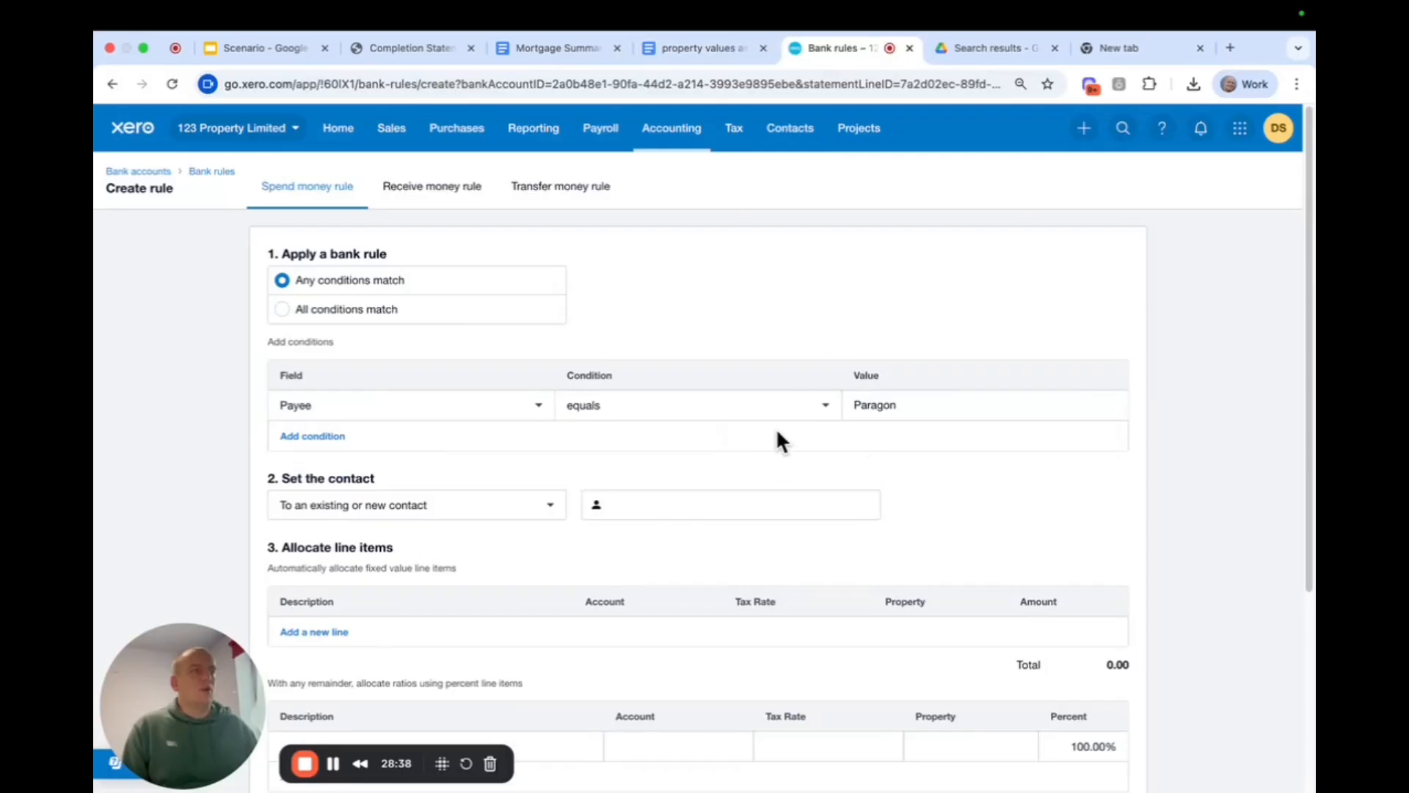
- Set the rule's Payee condition to "contains" for the value Paragon
double_click(902, 410)
left_click(940, 409)
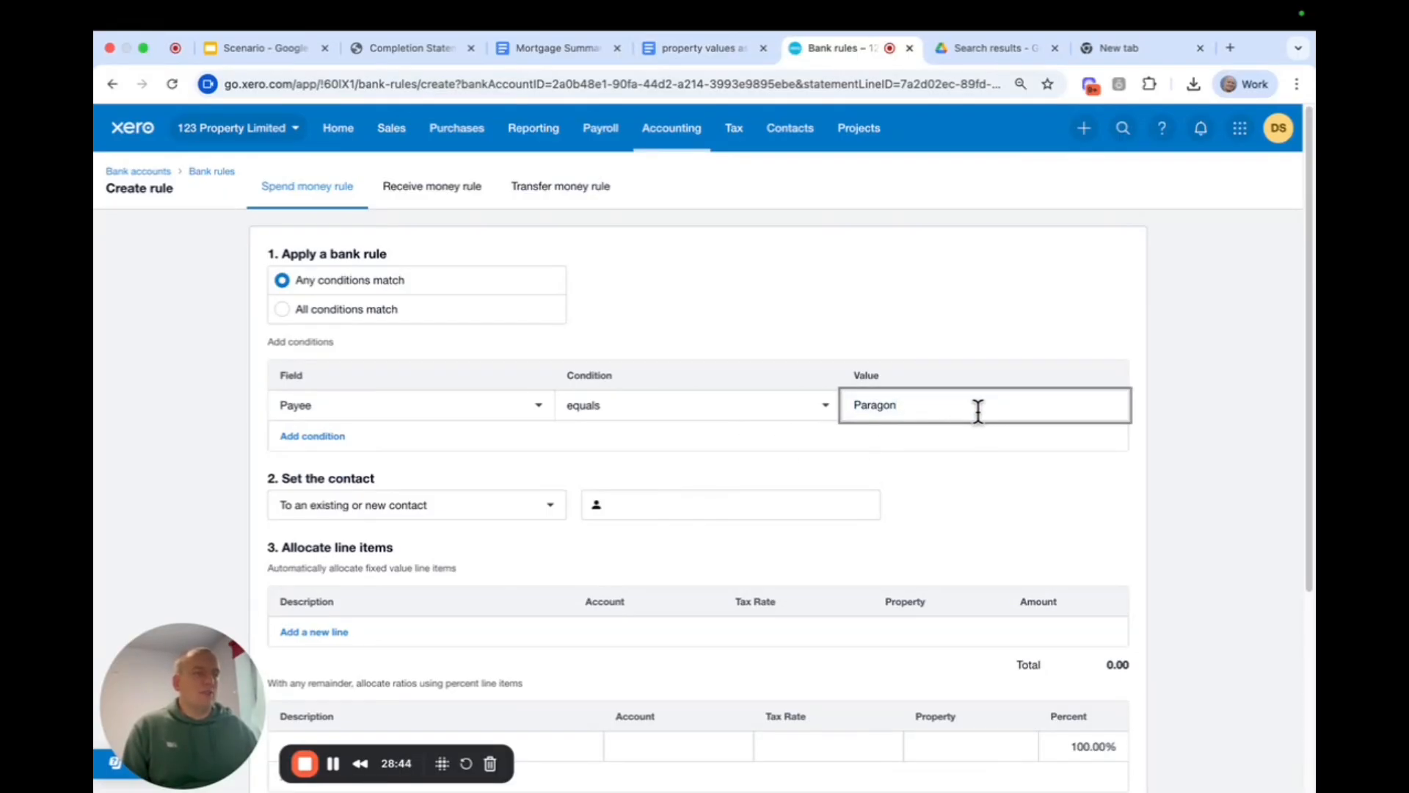
left_click(683, 415)
left_click(657, 479)
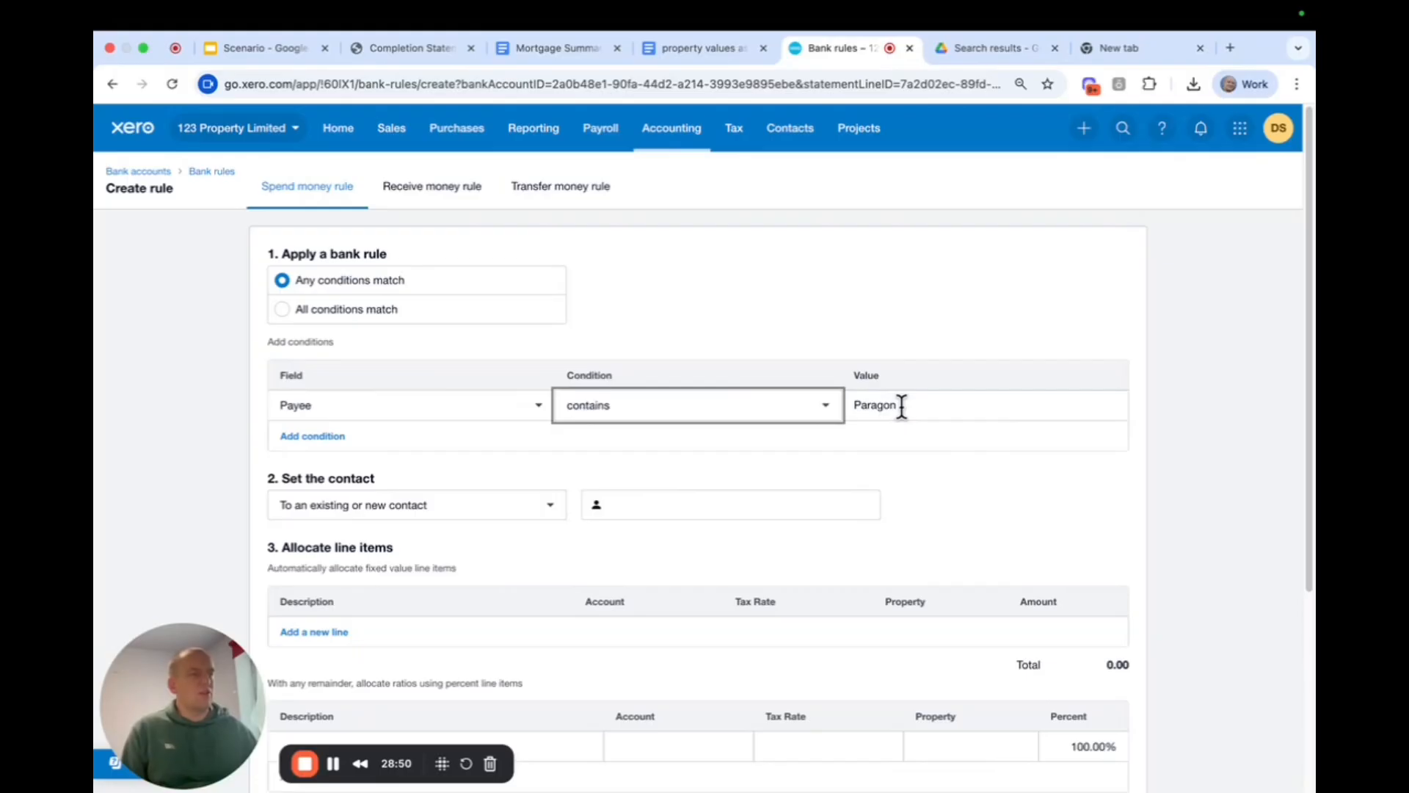
- Copy "Paragon" from the Payee condition and create it as a new contact for the rule
left_click(937, 404)
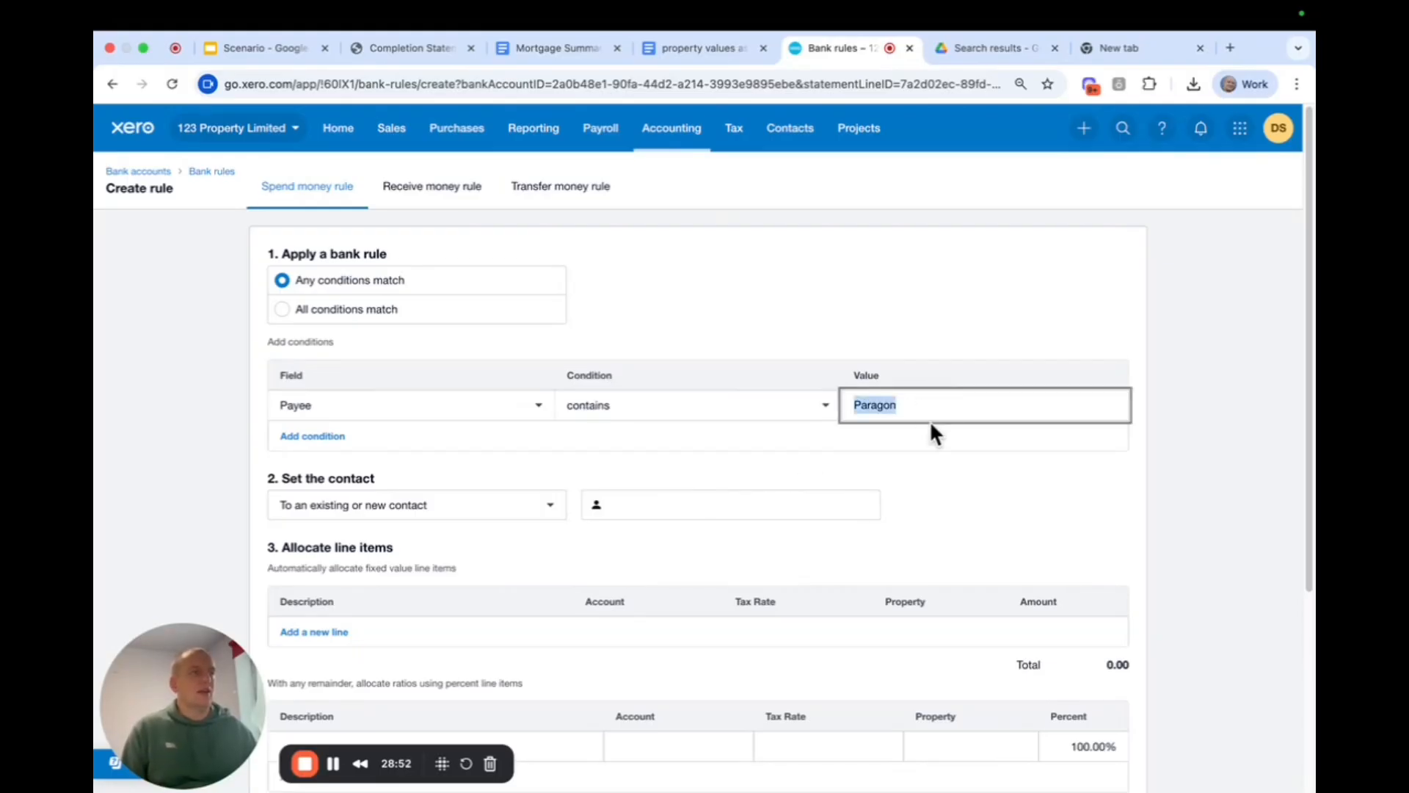
left_click(954, 466)
left_click(915, 405)
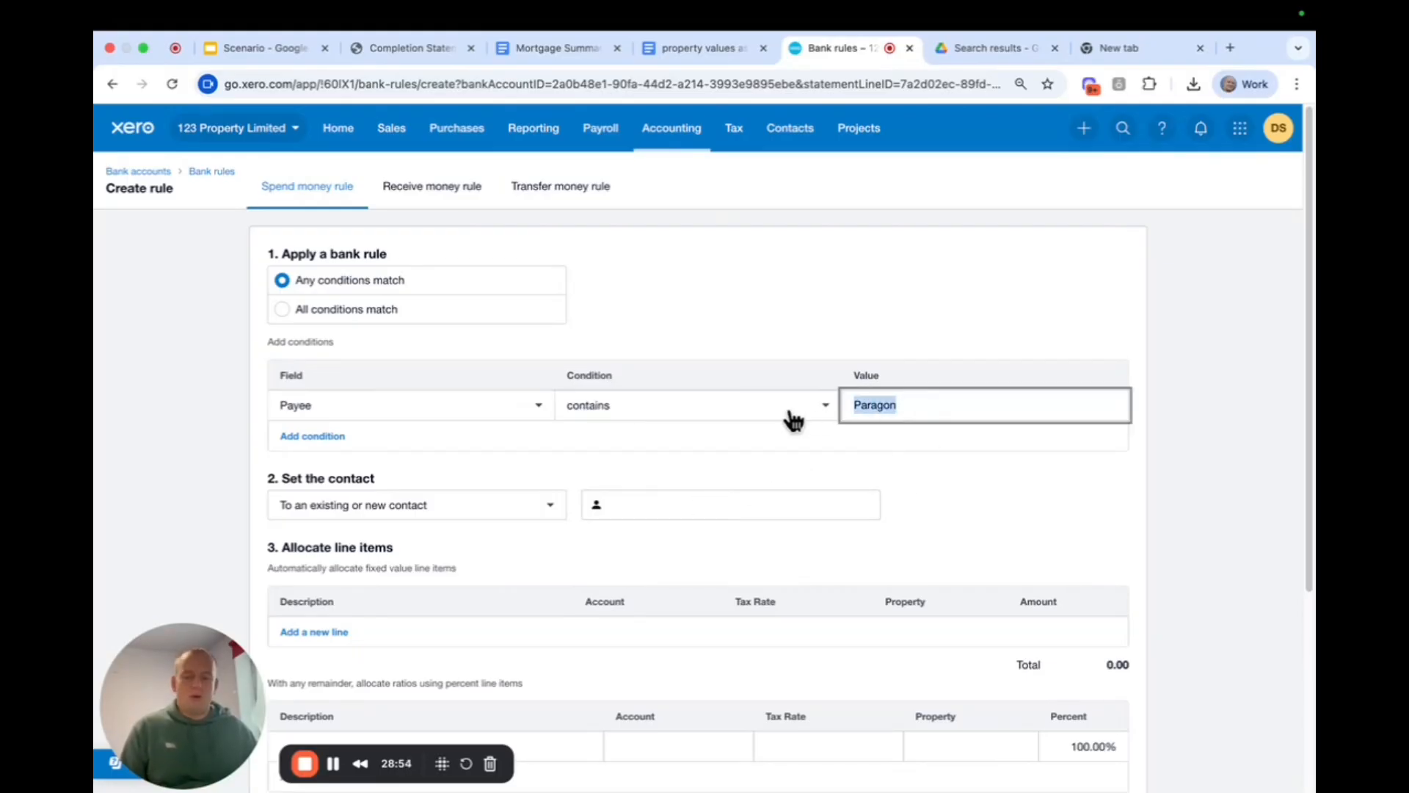
left_click(722, 501)
key("ctrl+v")
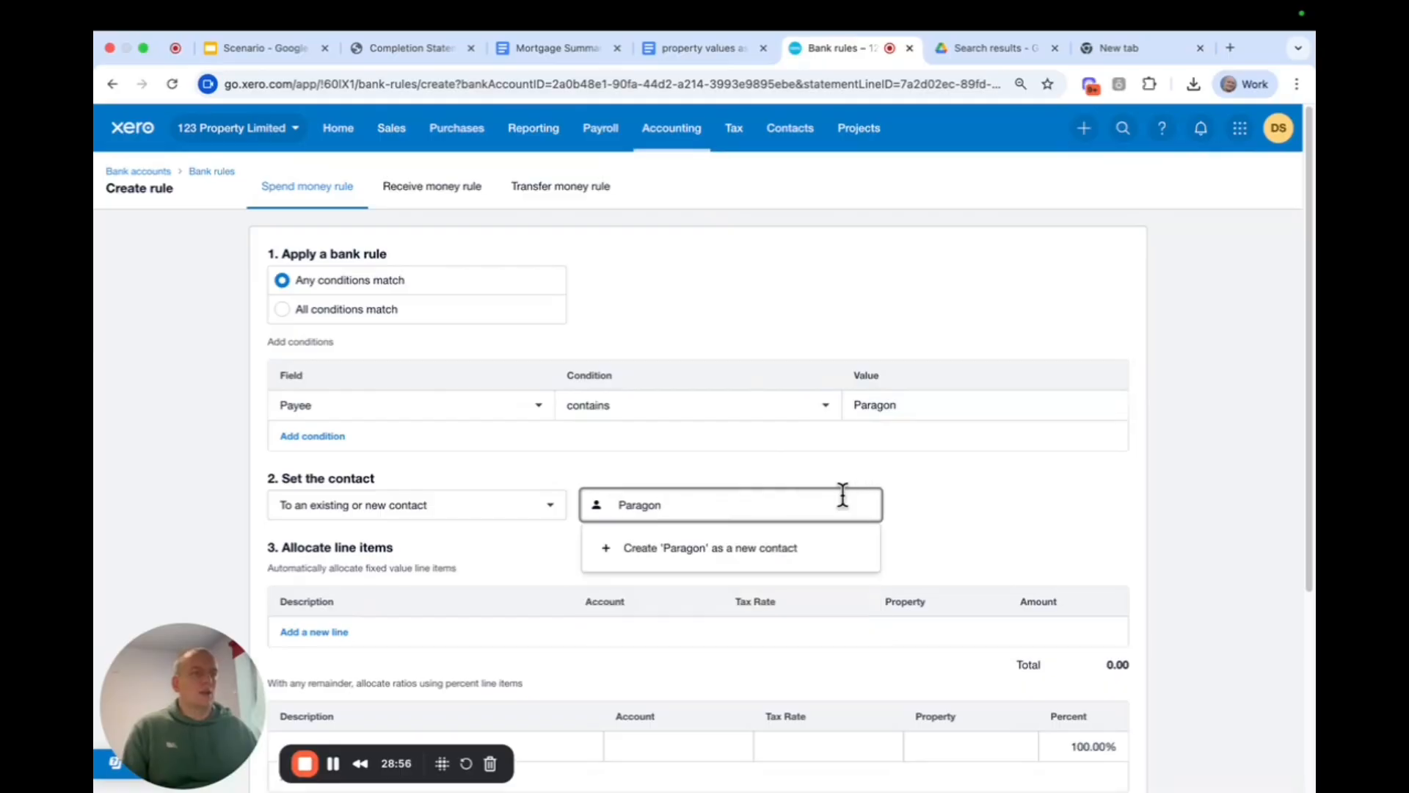
left_click(744, 554)
- Enter "Paragon mortgage station road" as the description of the rule's 100% line item
scroll(455, 526, "down", 4)
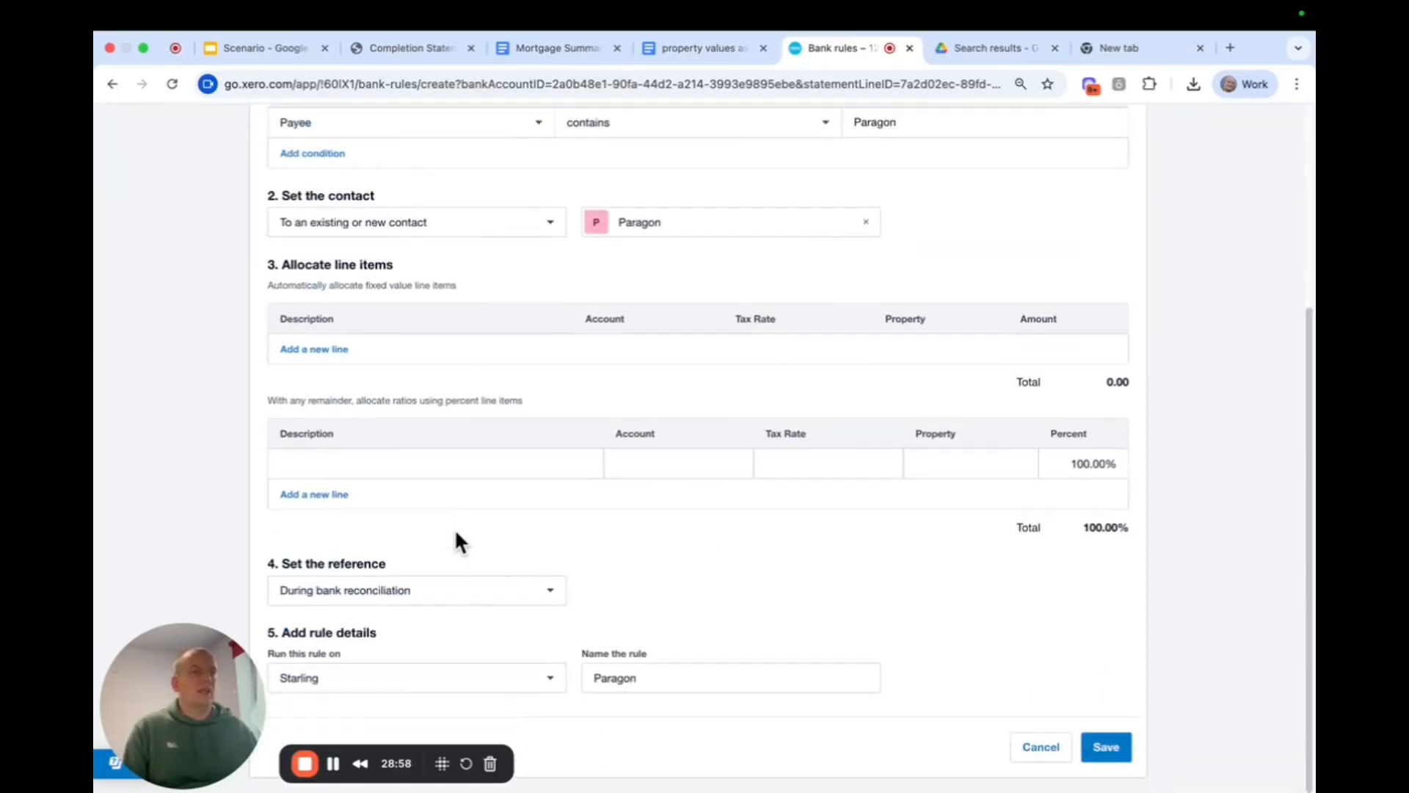
left_click(426, 457)
key("super+v")
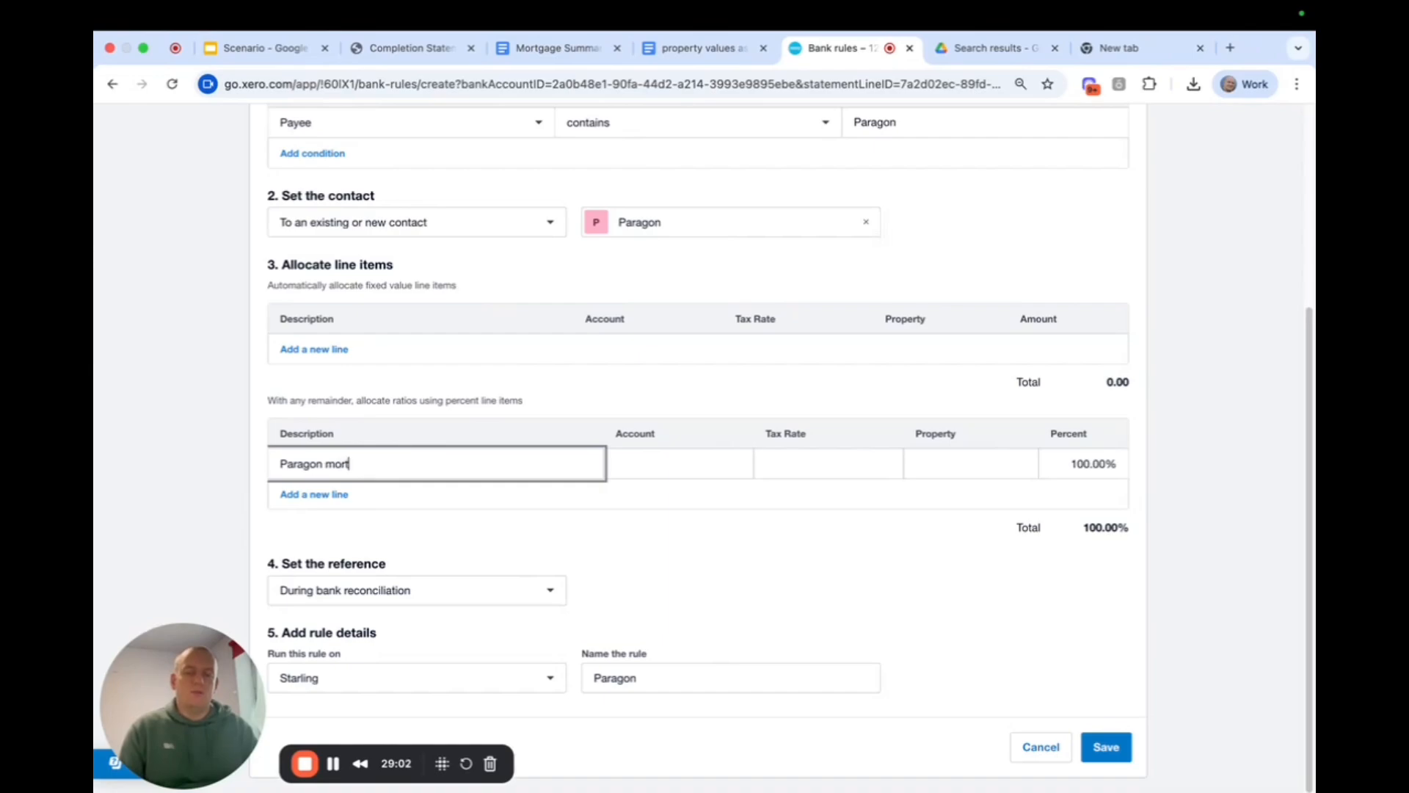
type("mortgage")
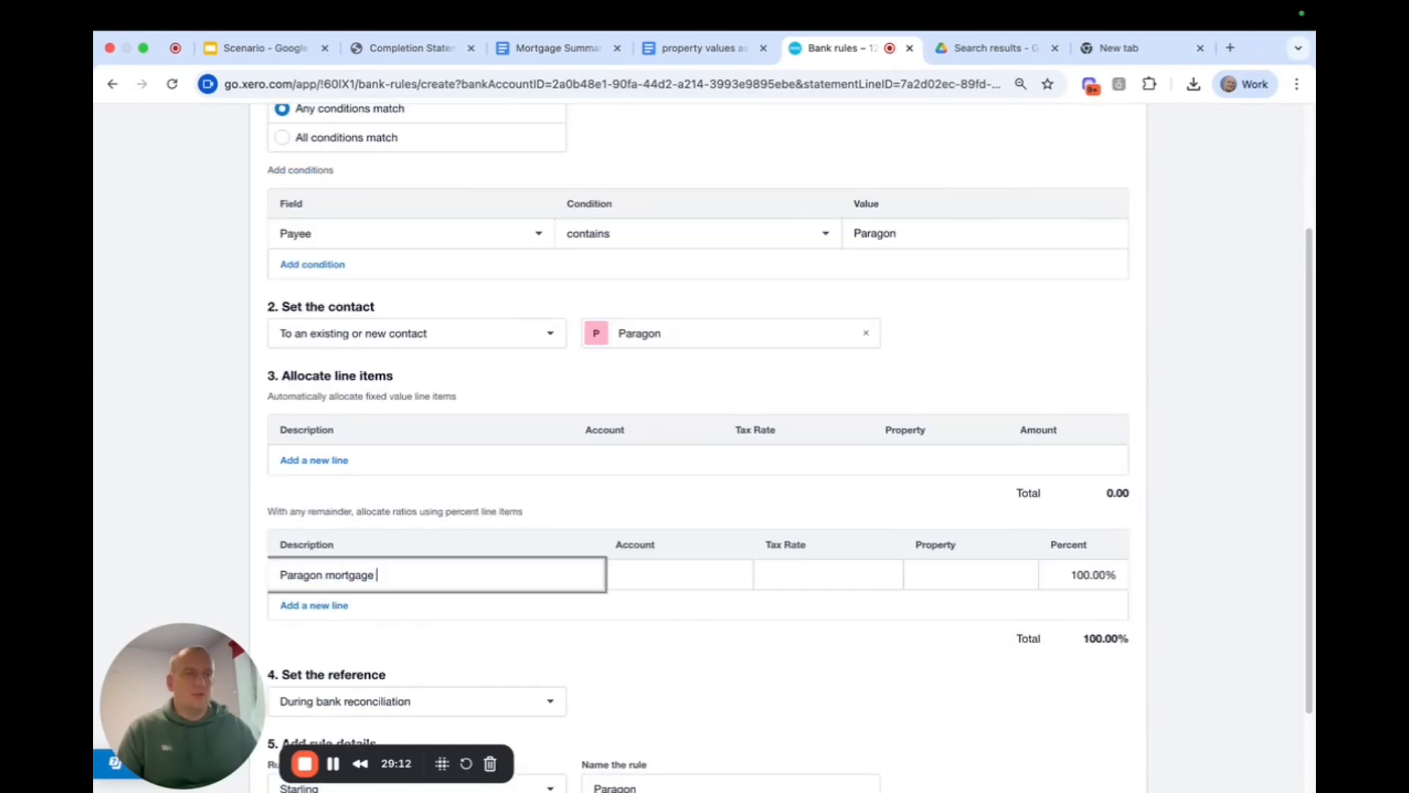
type("station road")
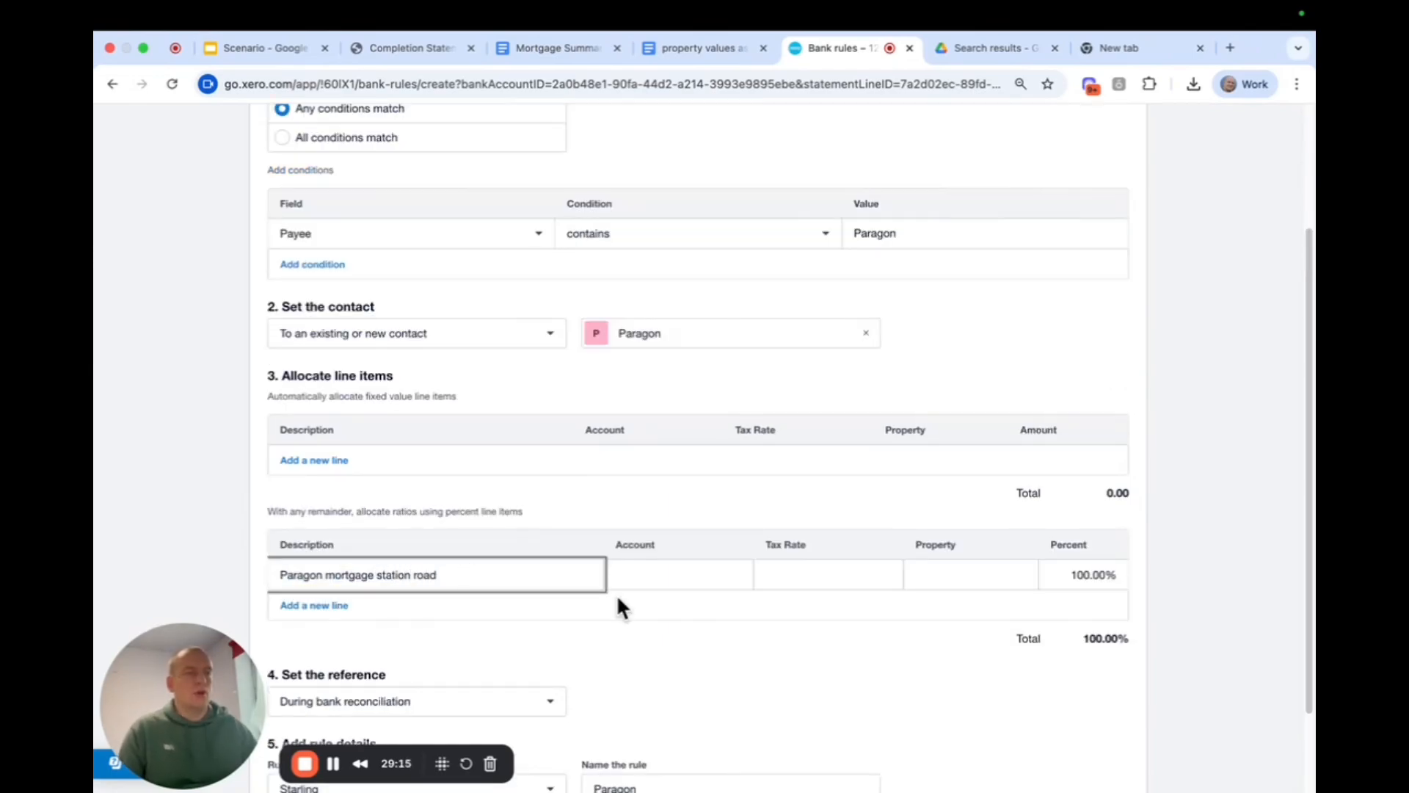
- Allocate the Paragon percent line to account 992 - Mortgage interest and set its Property to Station Road
left_click(686, 574)
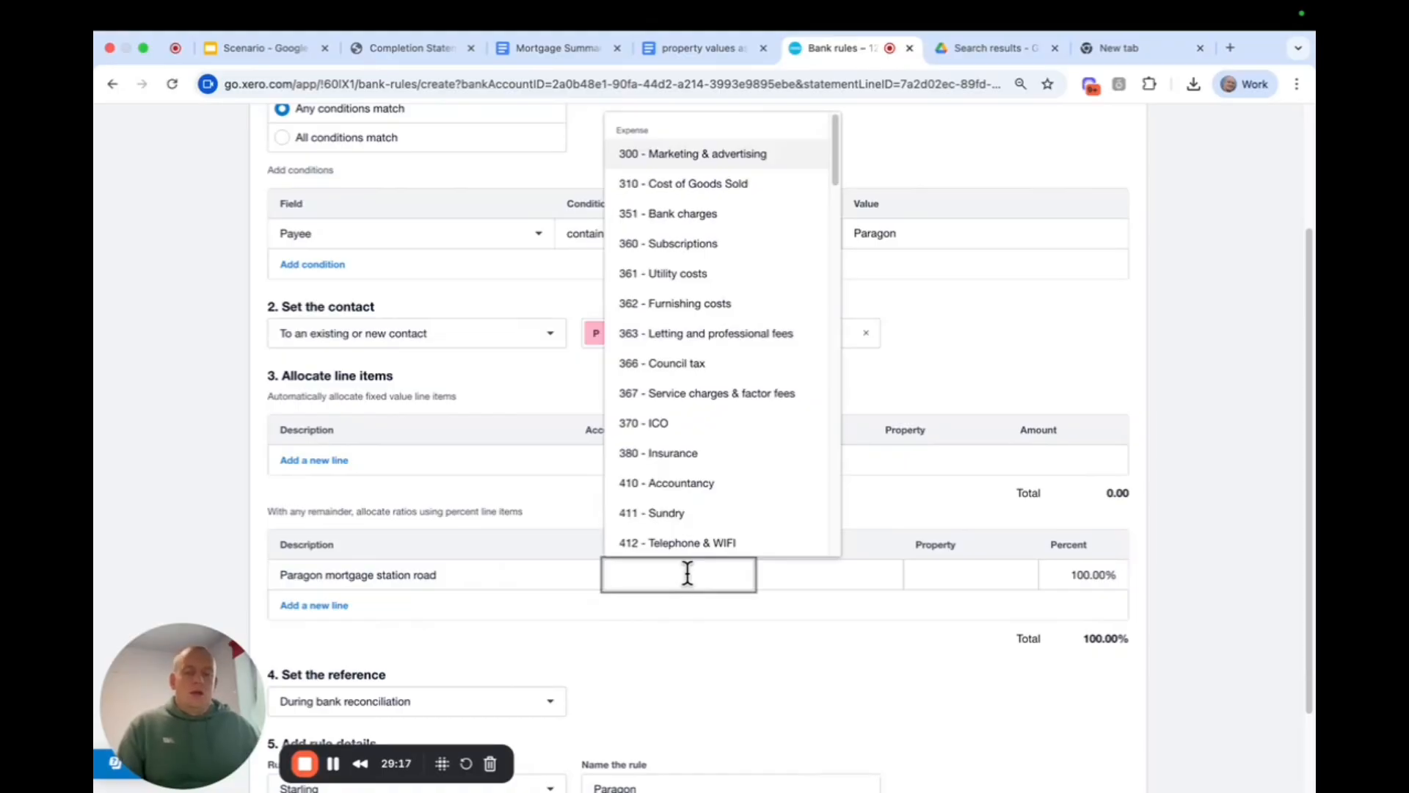
type("mort")
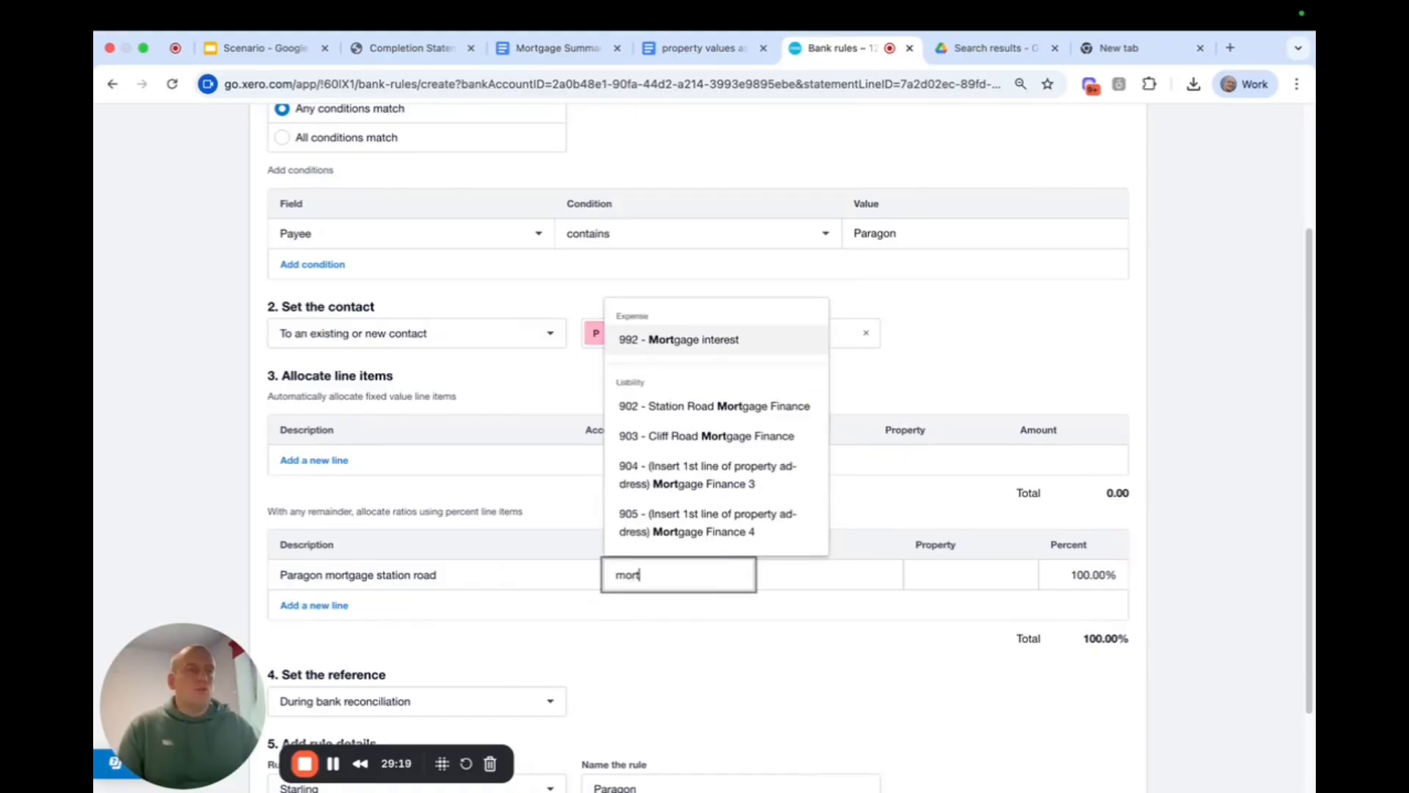
left_click(729, 337)
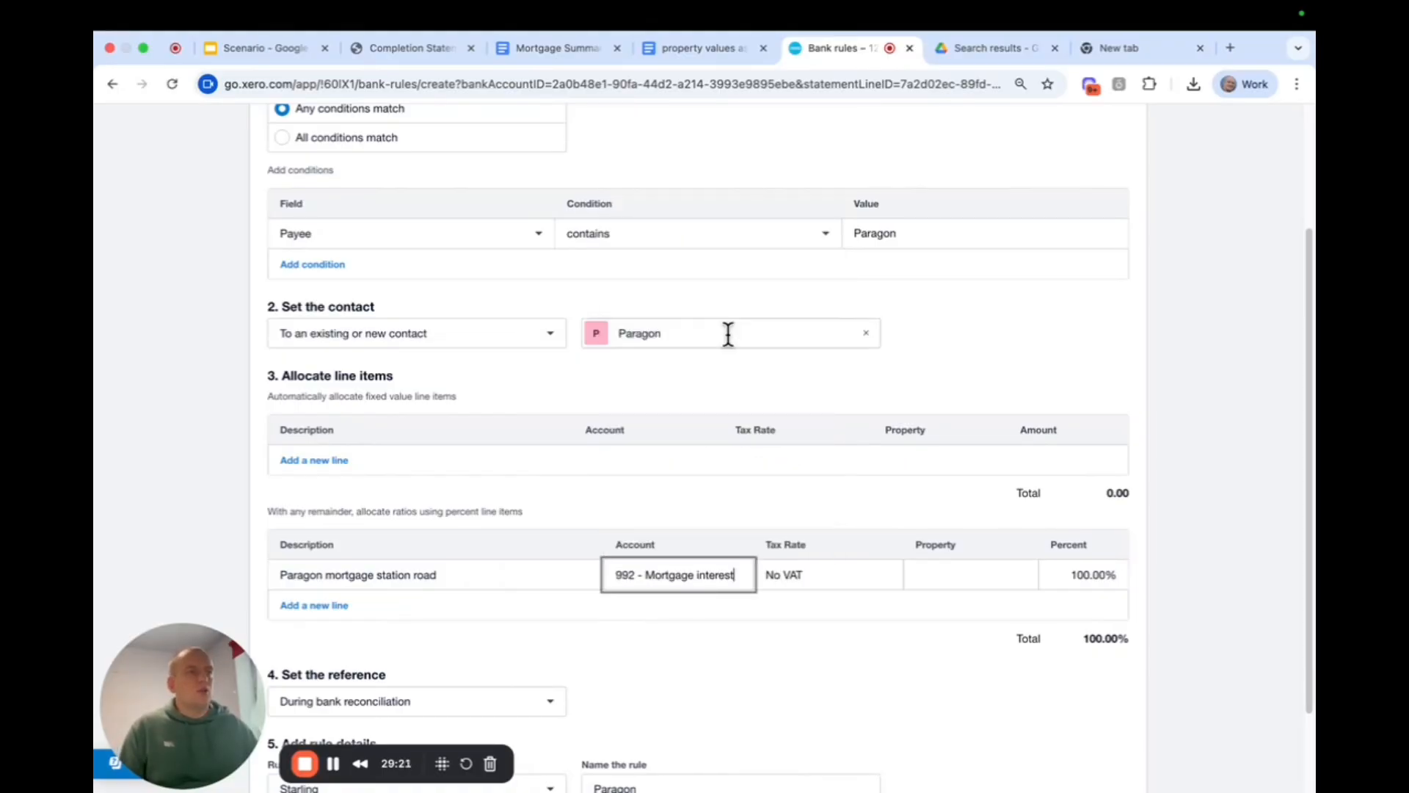
left_click(955, 574)
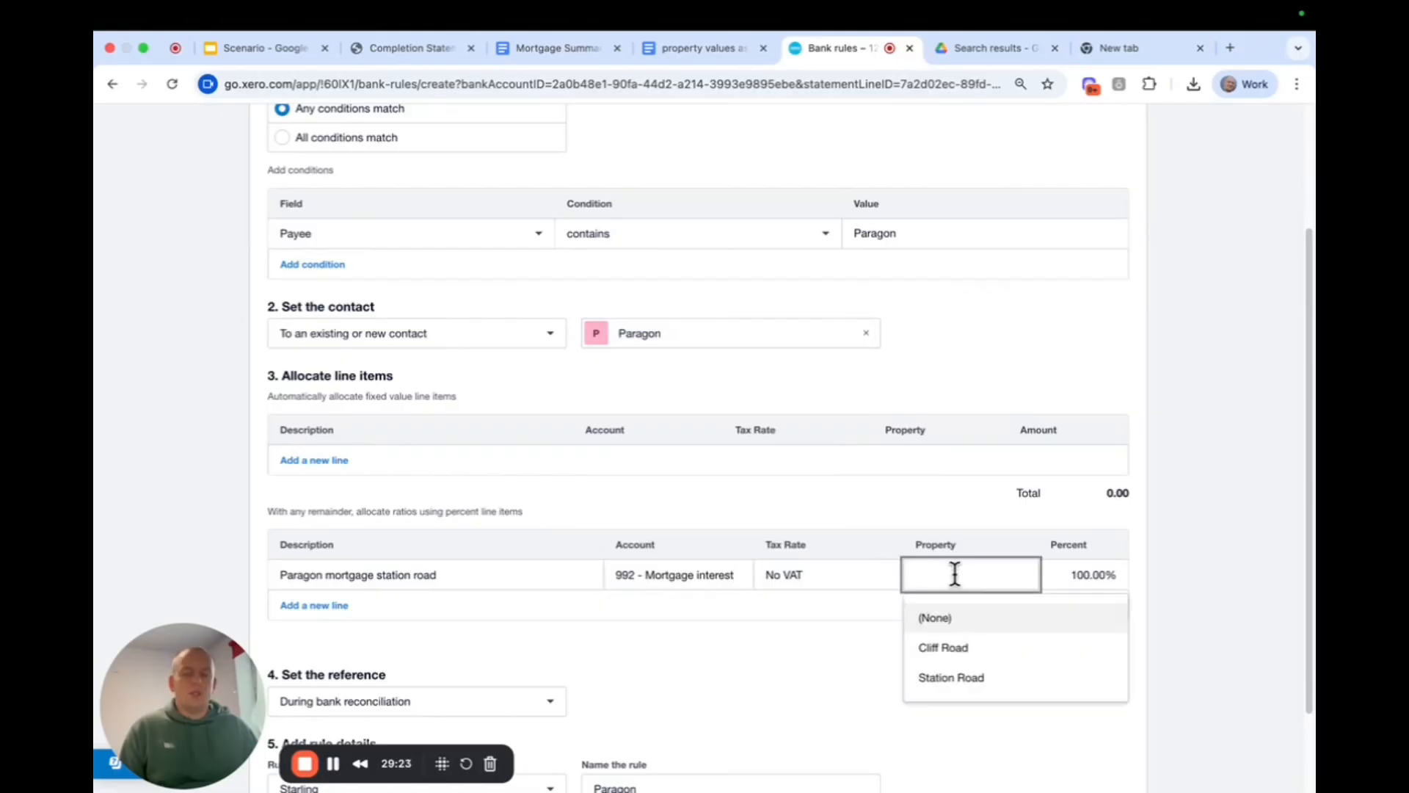
type("staion")
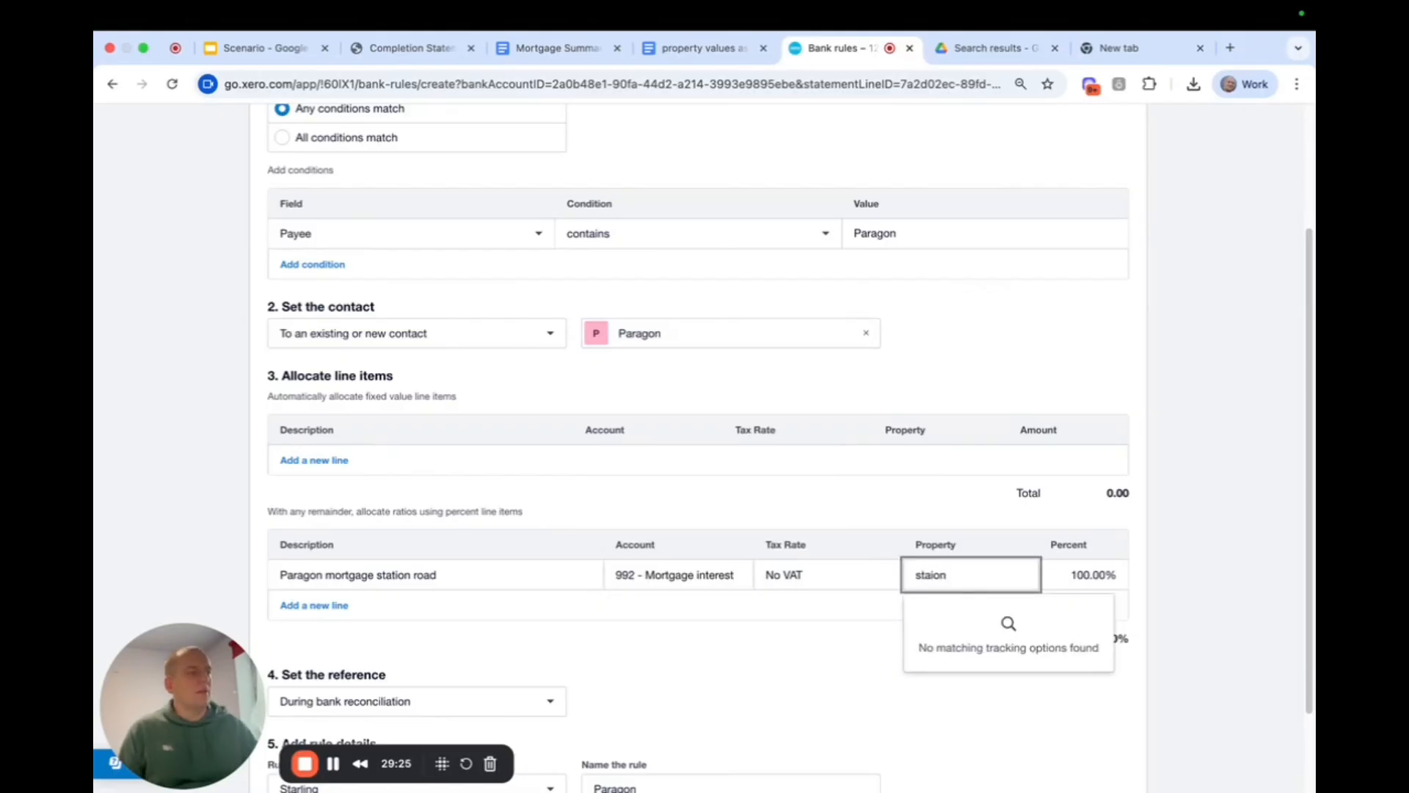
key("BackSpace")
key("BackSpace")
key("BackSpace")
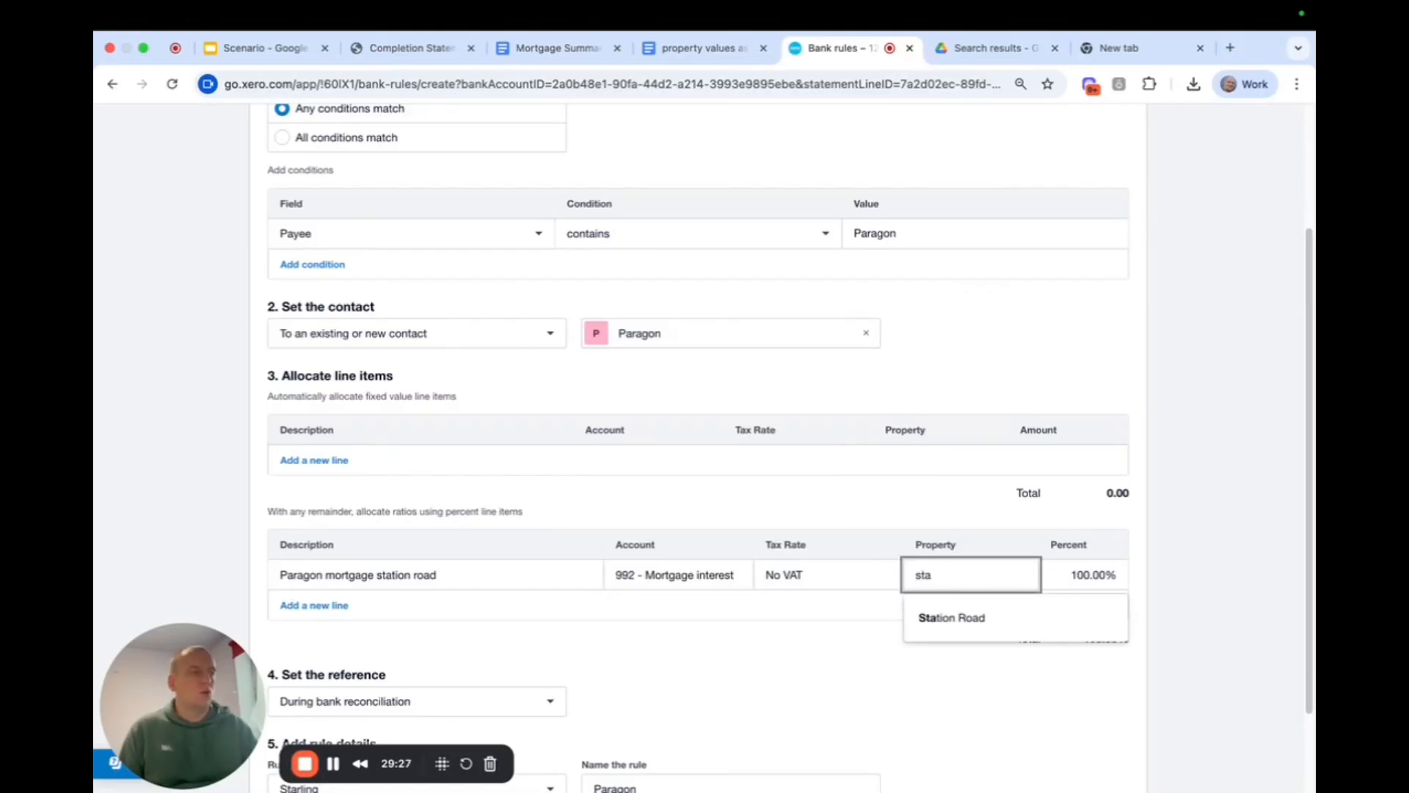
left_click(957, 620)
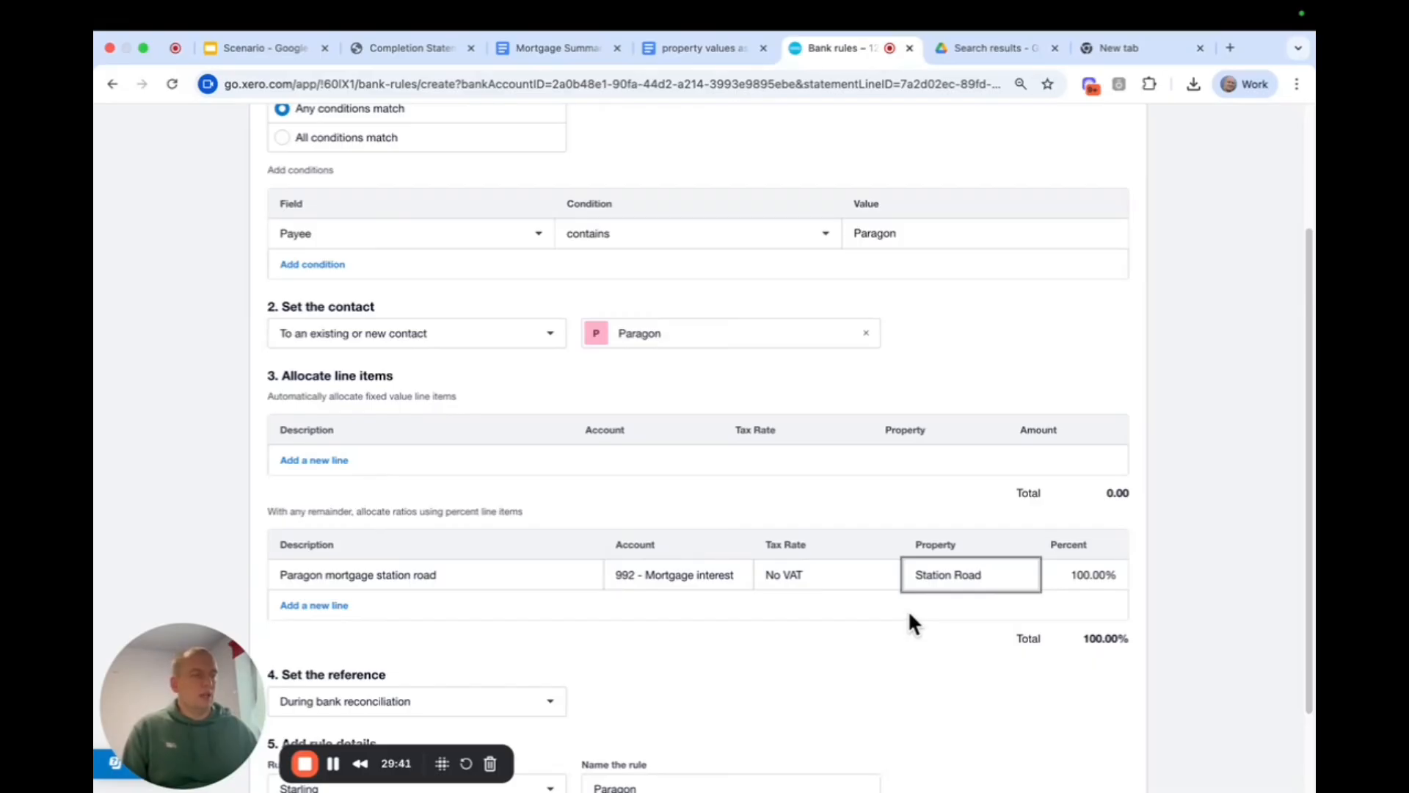
- Name the rule "Paragon - station road mortgage" and save it
scroll(909, 622, "down", 3)
left_click(693, 676)
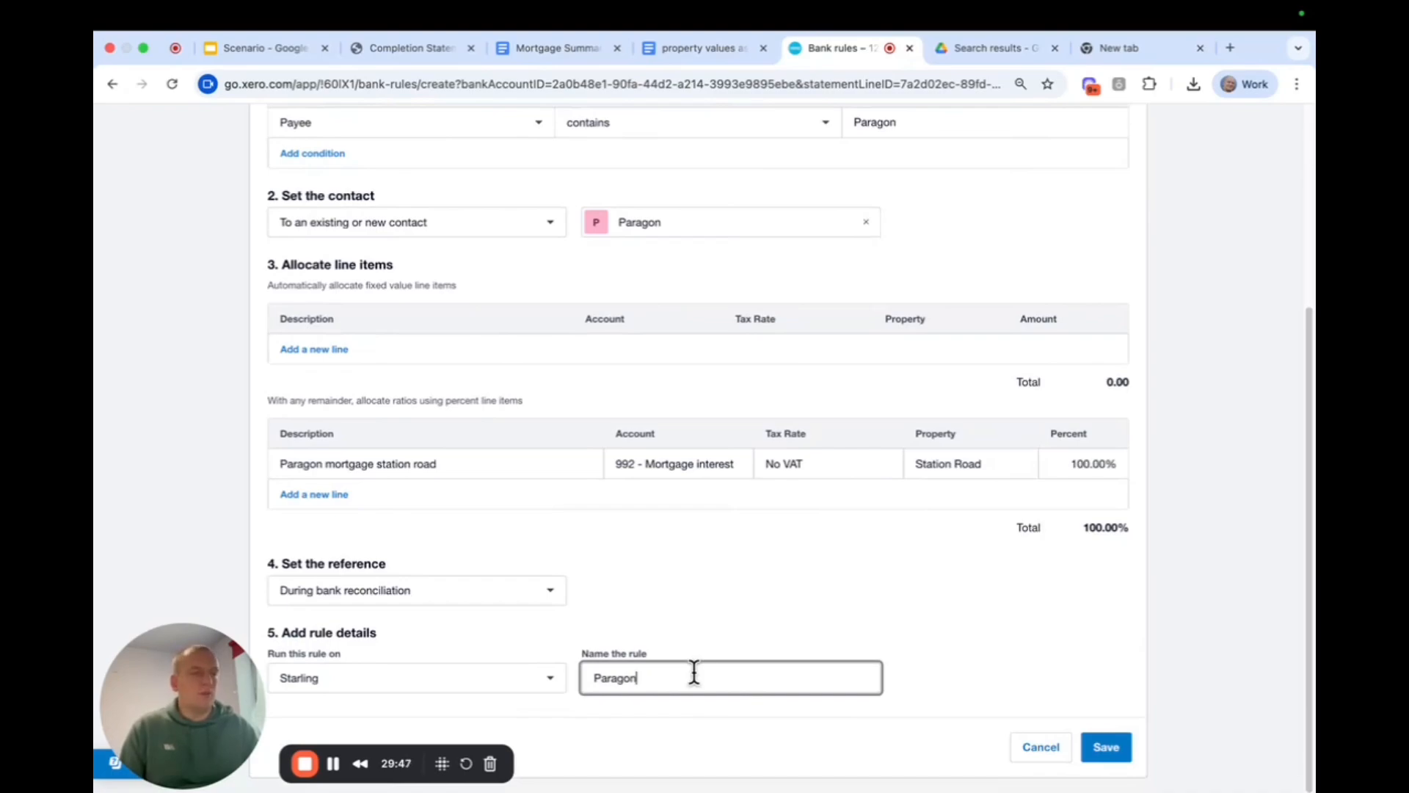
type("- ")
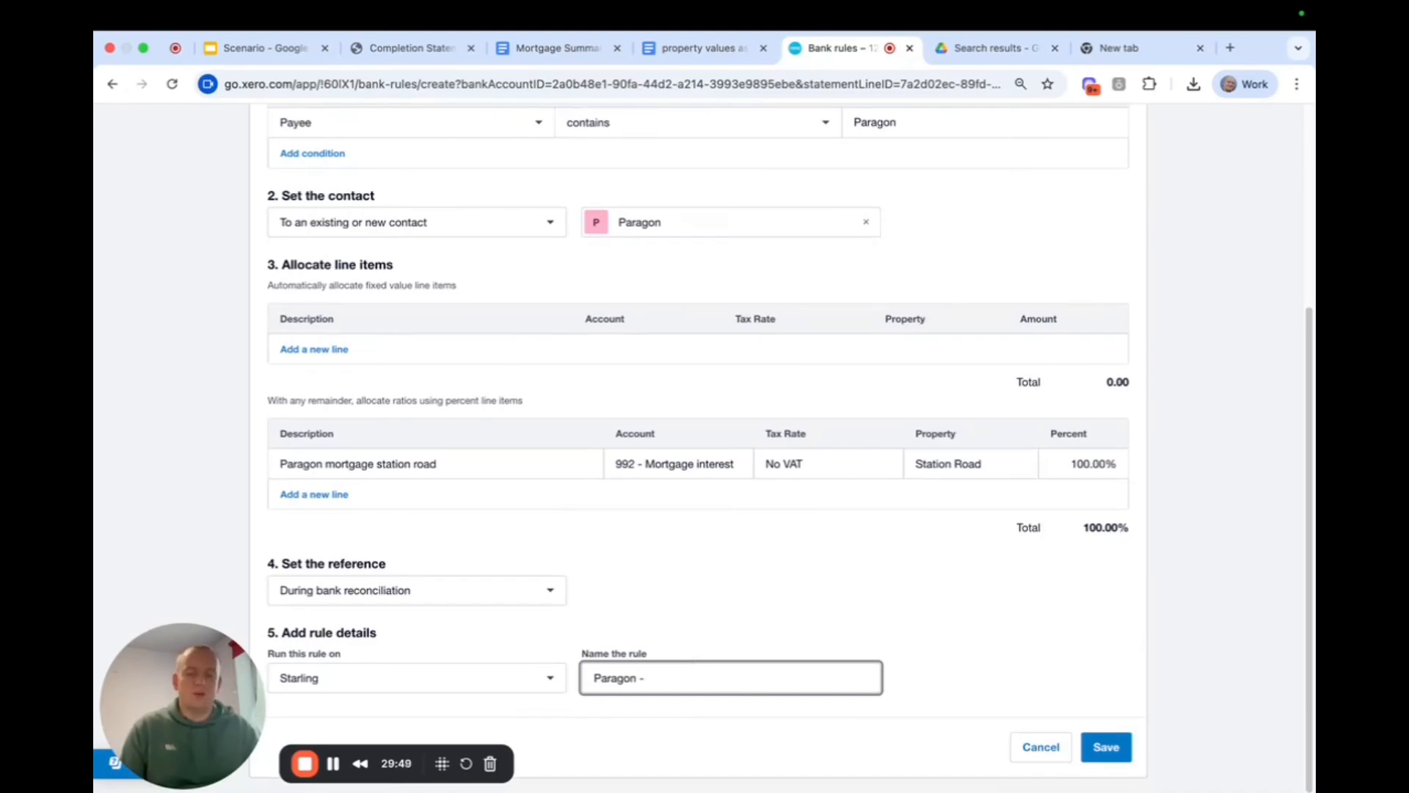
type("station road ")
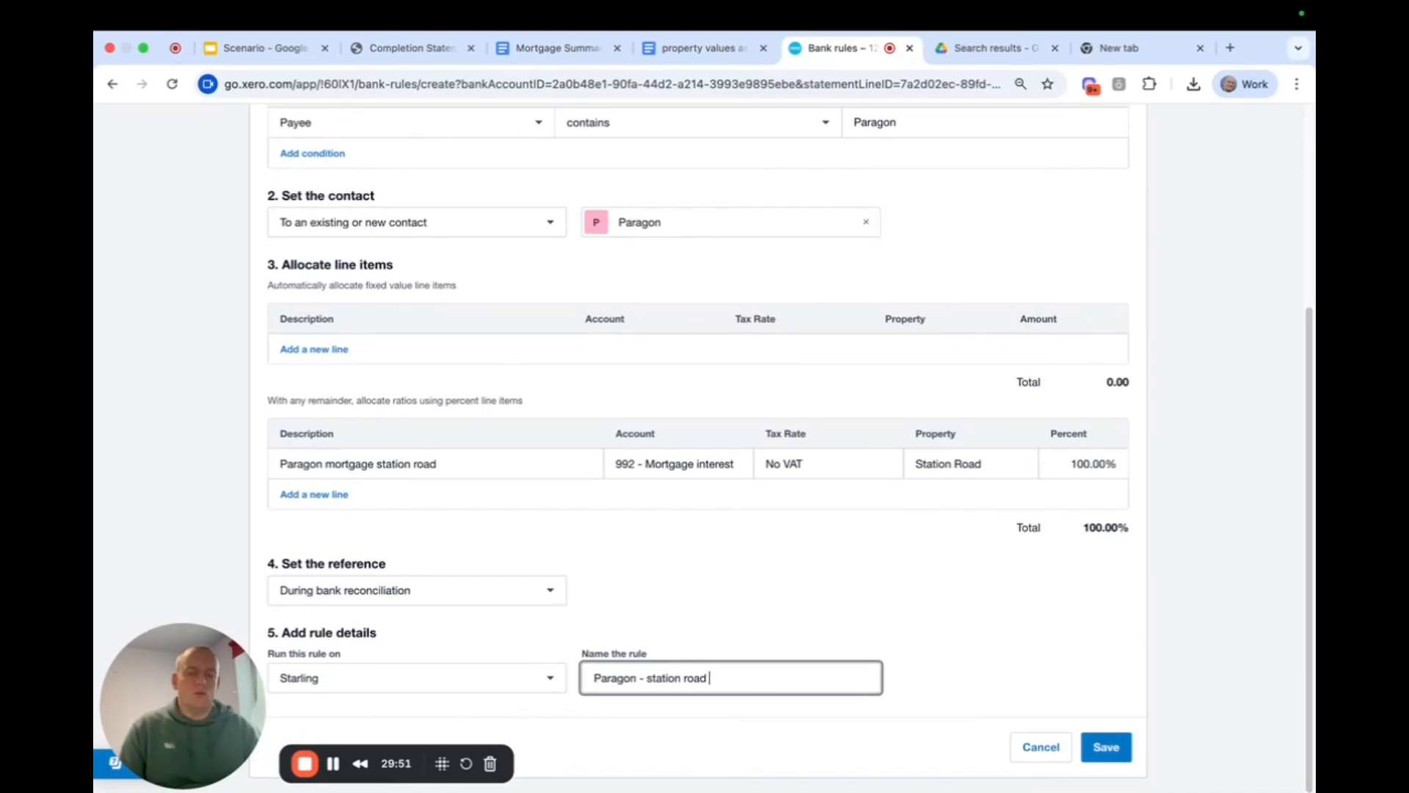
type("mortgage")
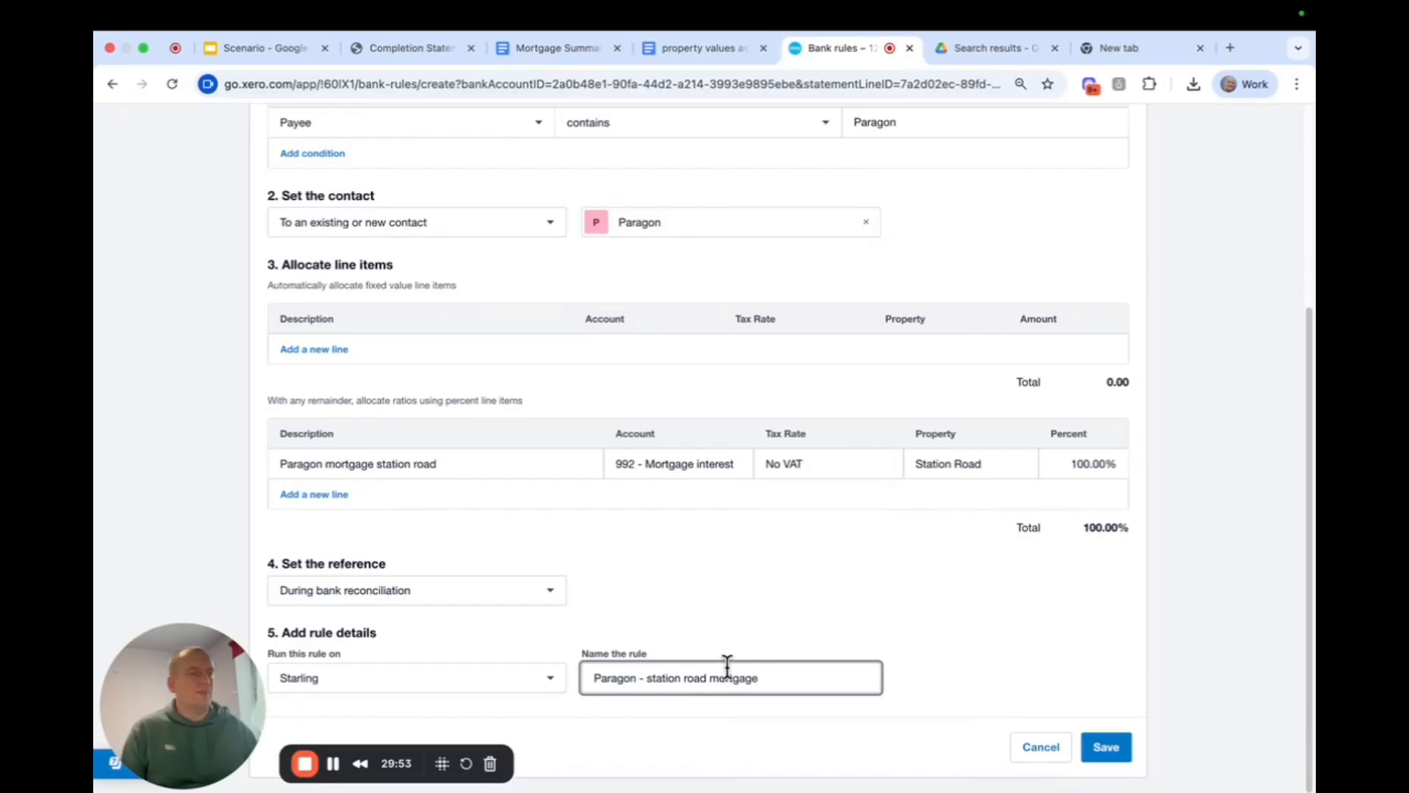
left_click(1106, 746)
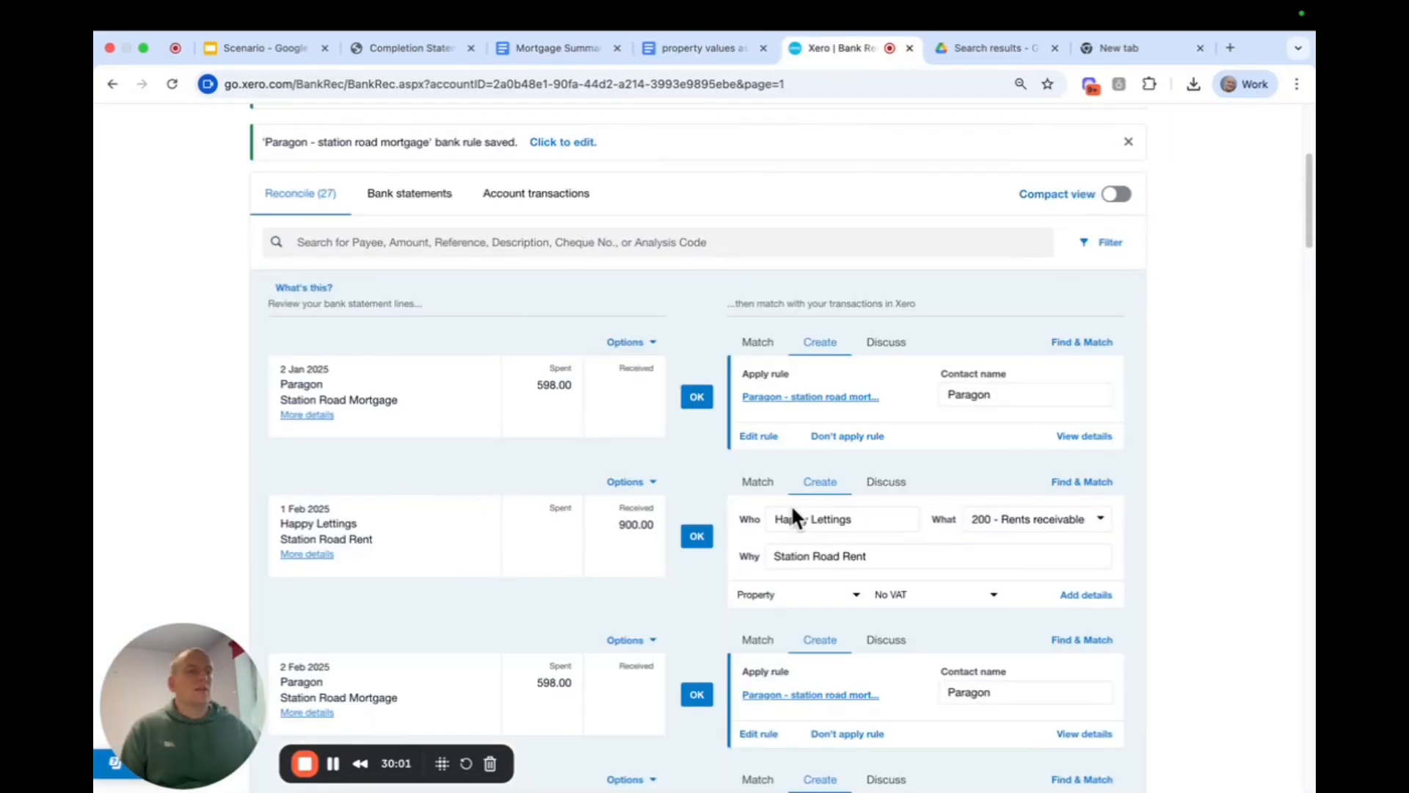
- Check the Paragon statement lines for the applied rule and reconcile the 2 Jan 2025 Station Road Mortgage payment
scroll(628, 528, "down", 2)
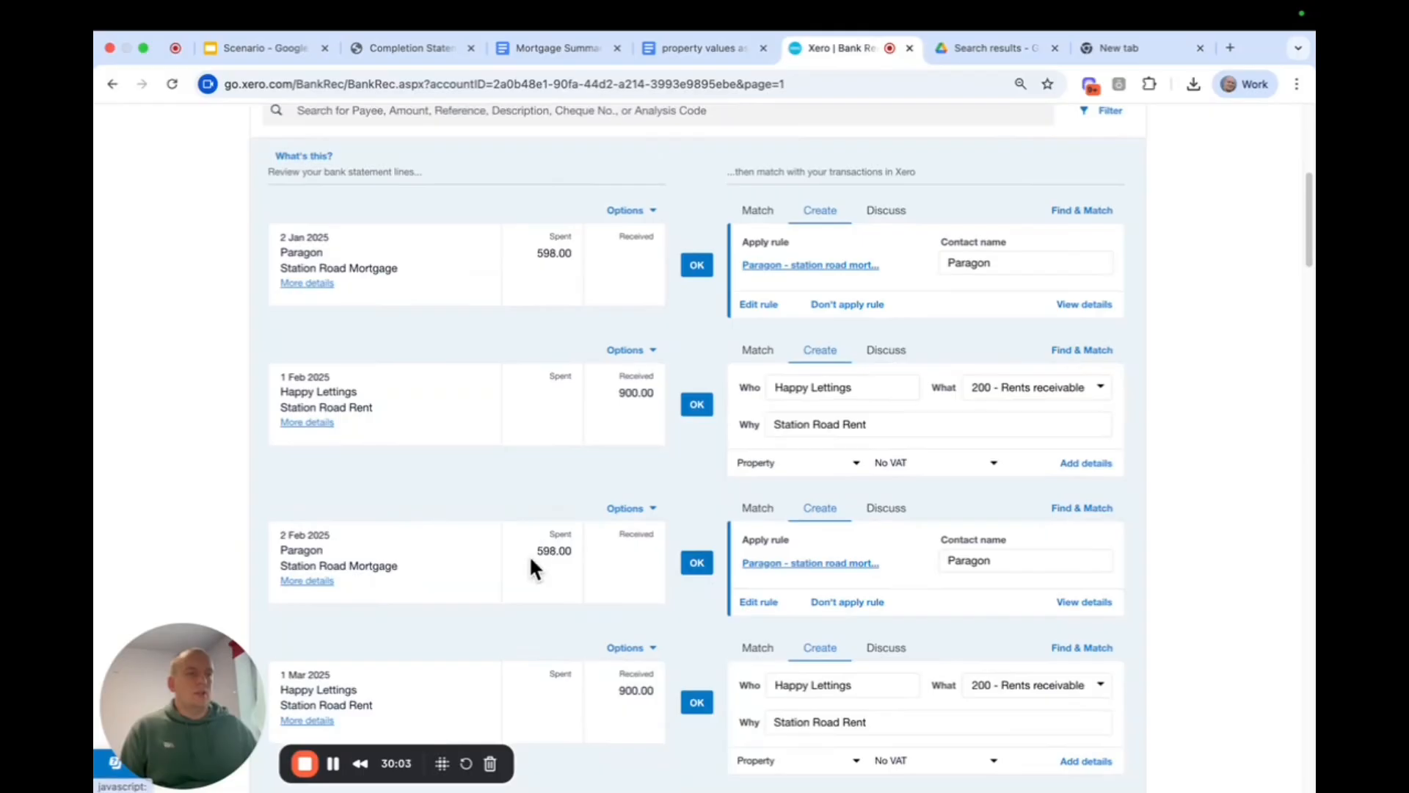
scroll(535, 553, "down", 5)
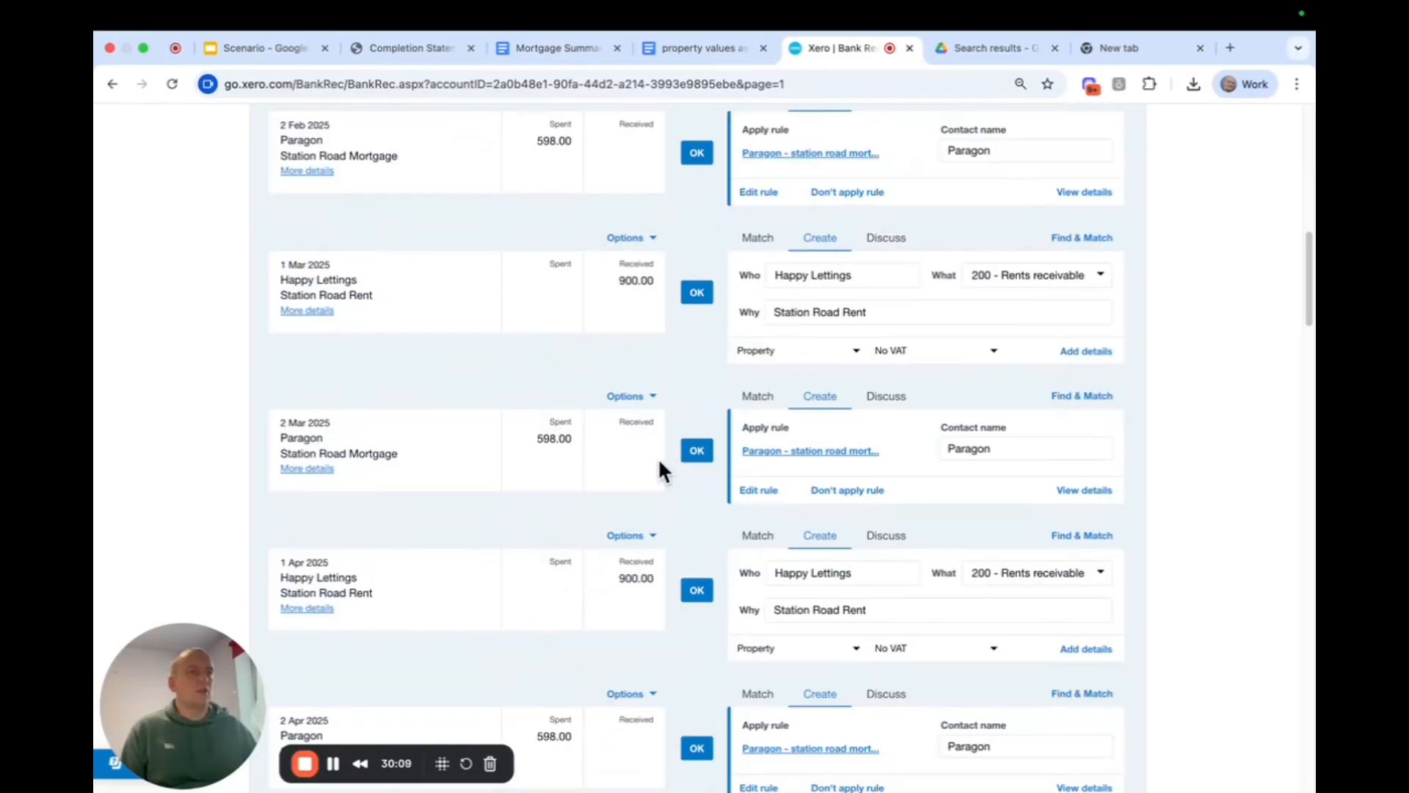
scroll(659, 461, "up", 3)
scroll(670, 468, "up", 7)
scroll(670, 473, "down", 5)
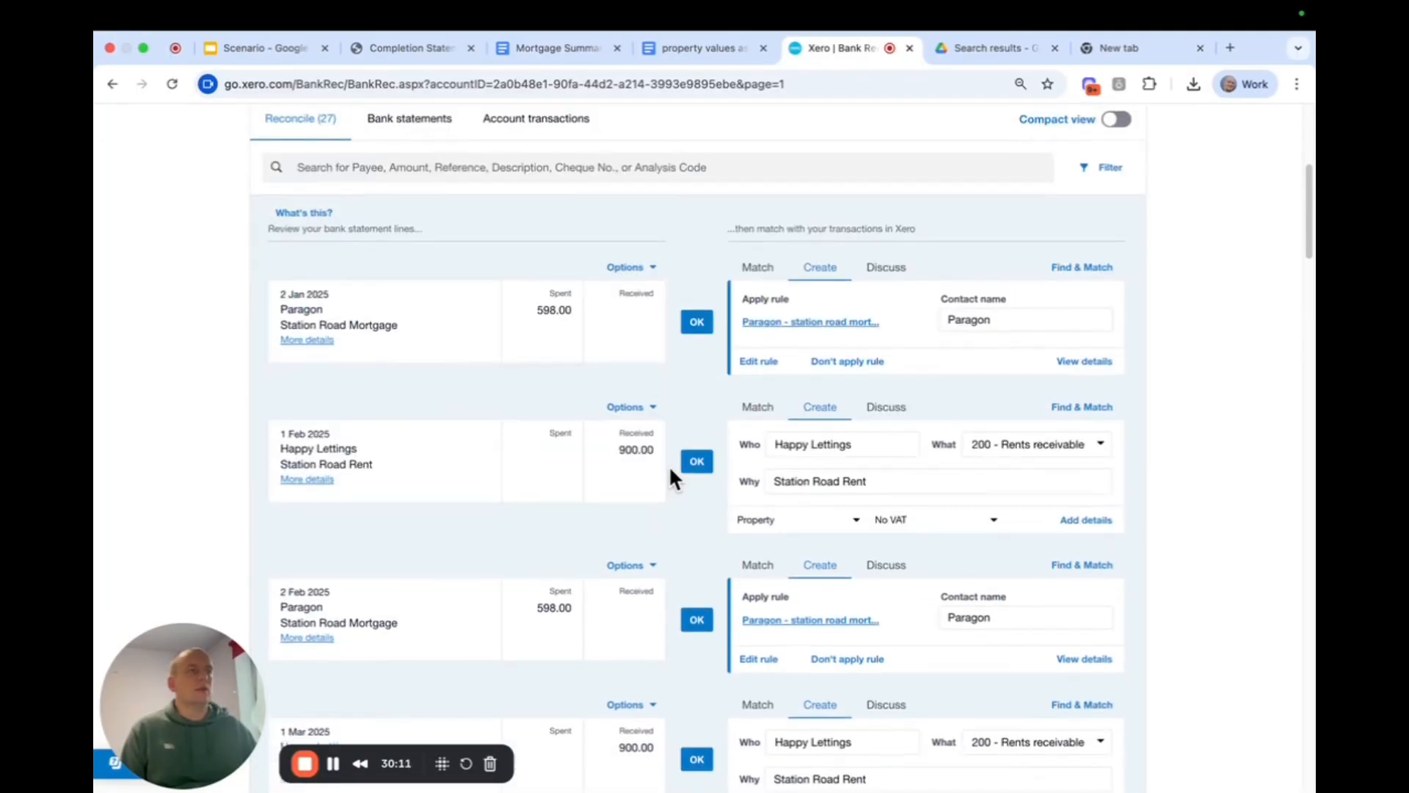
scroll(606, 464, "down", 1)
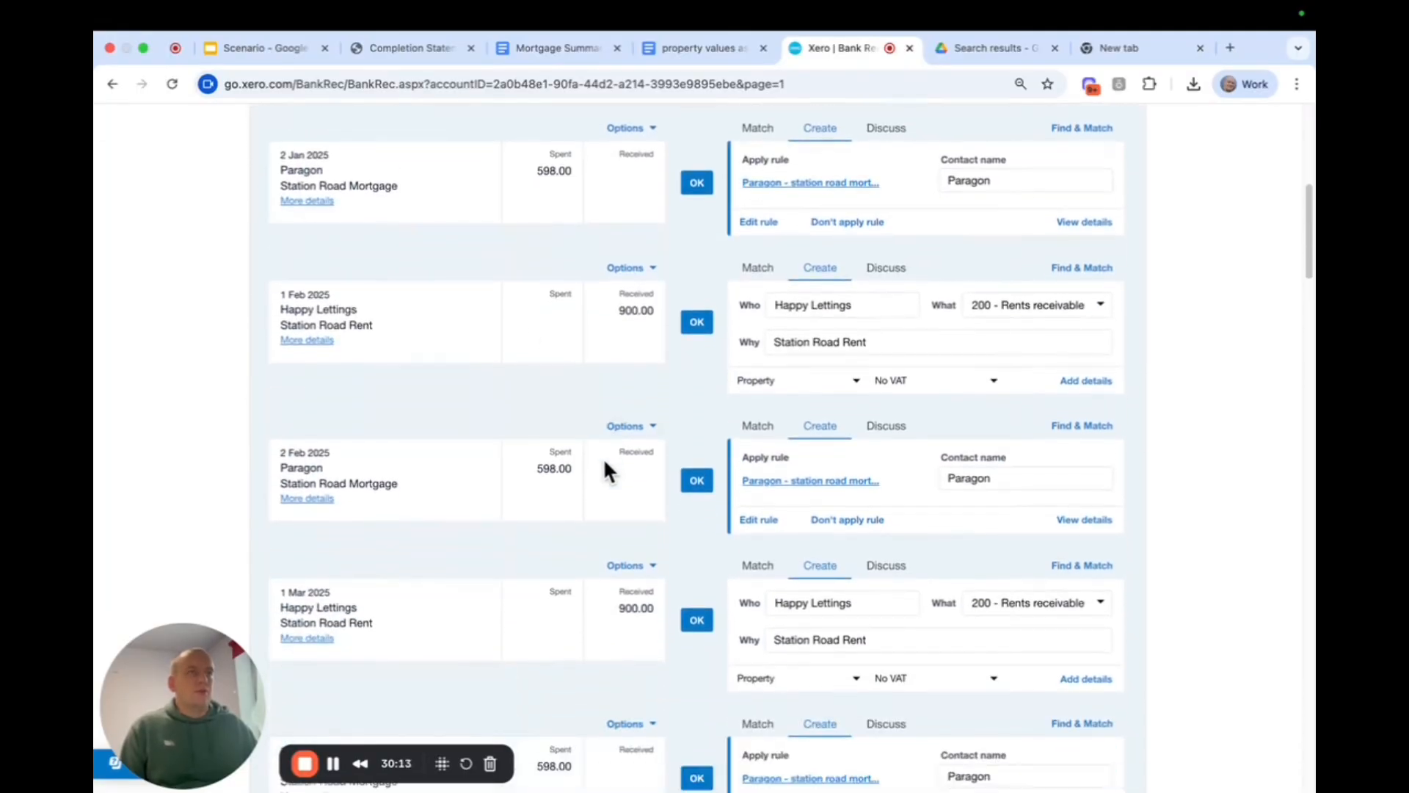
left_click(697, 183)
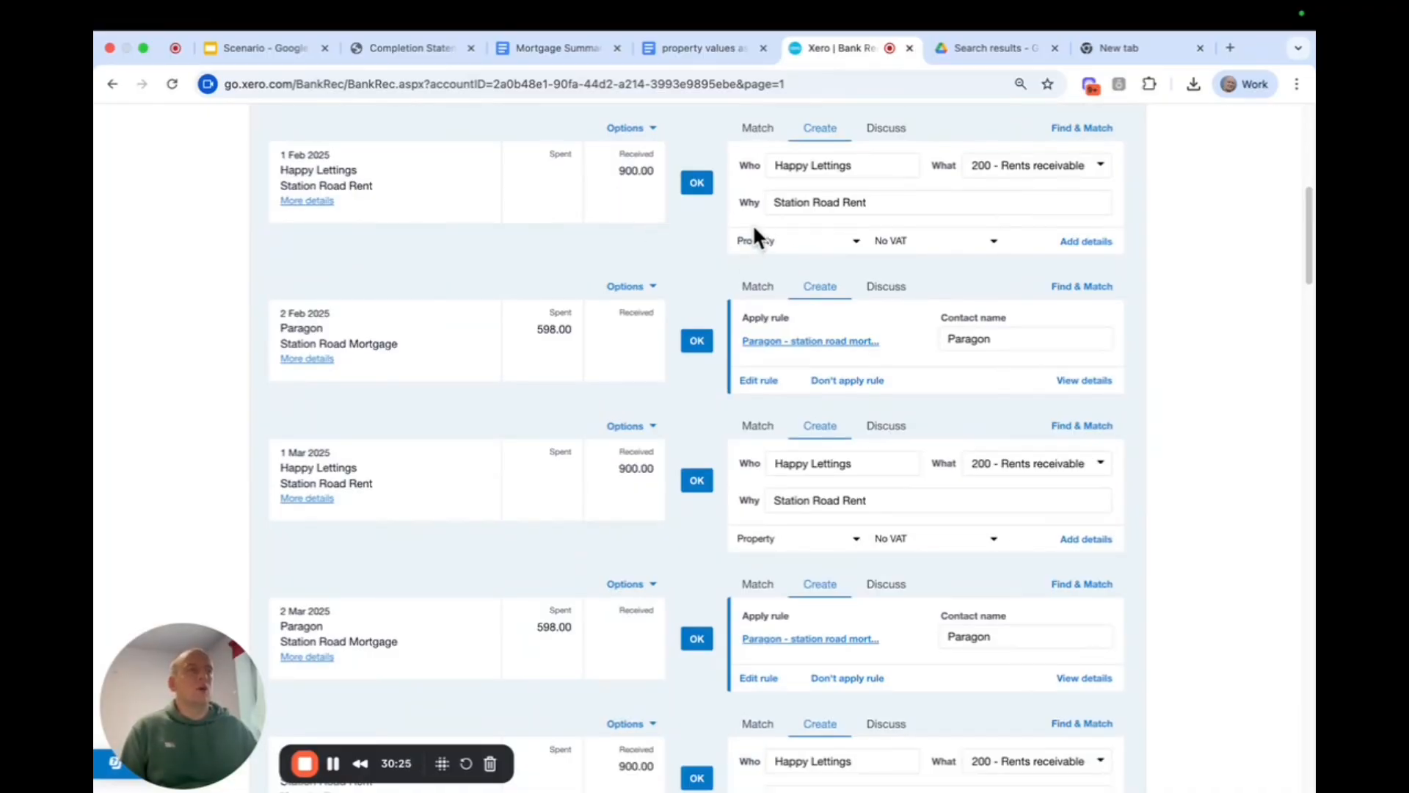
- Create a bank rule from the 1 Feb 2025 Happy Lettings receipt, with Payee set to "contains" and the Description condition removed
left_click(629, 130)
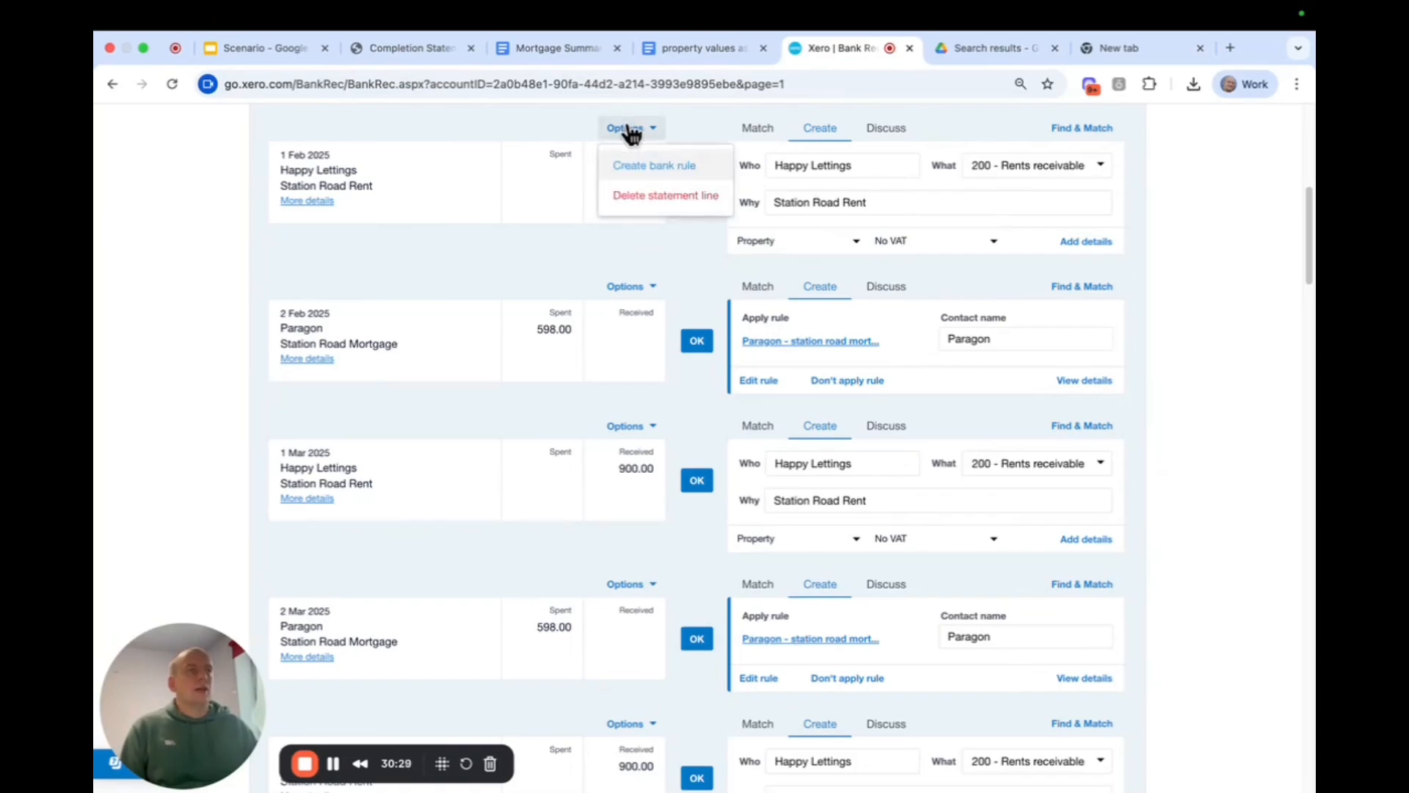
left_click(635, 176)
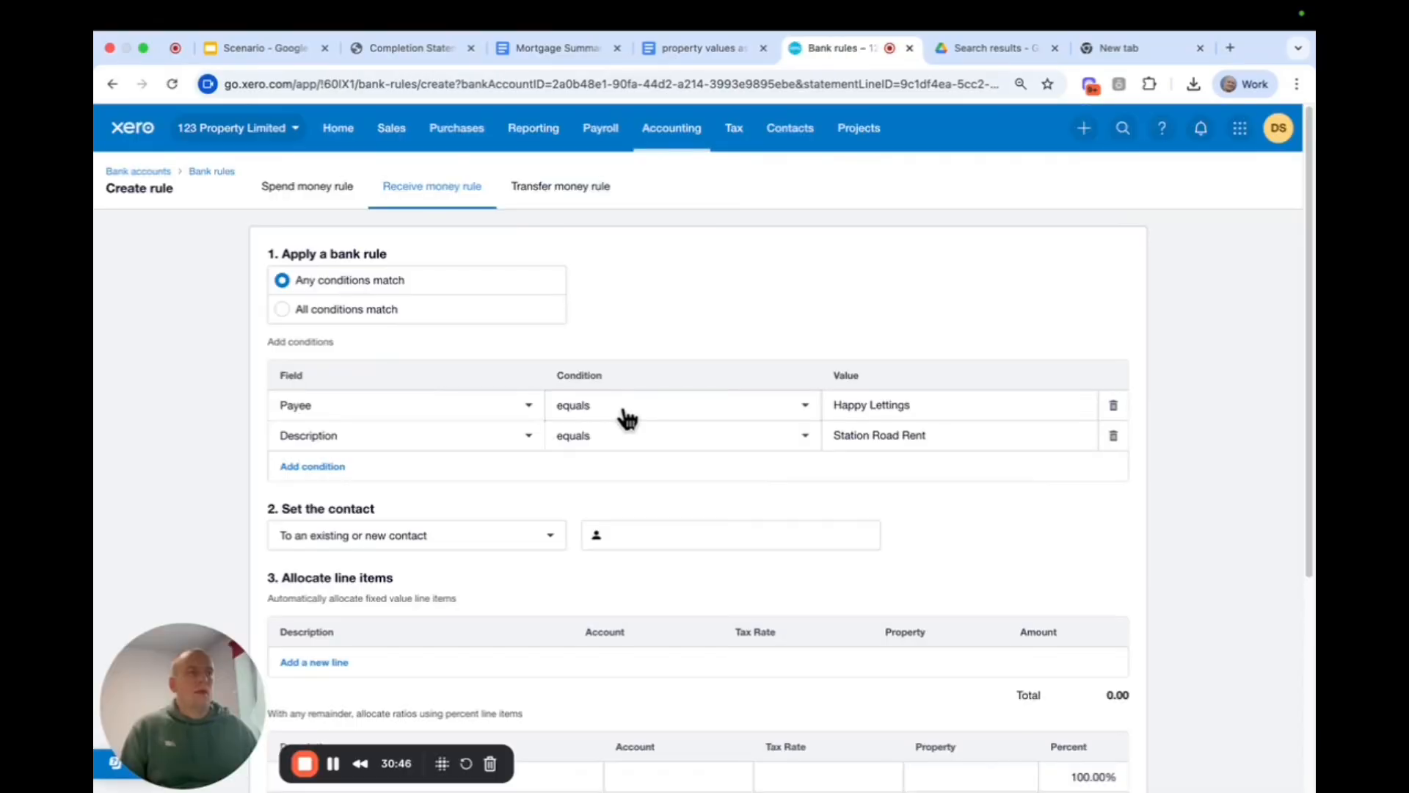
left_click(627, 417)
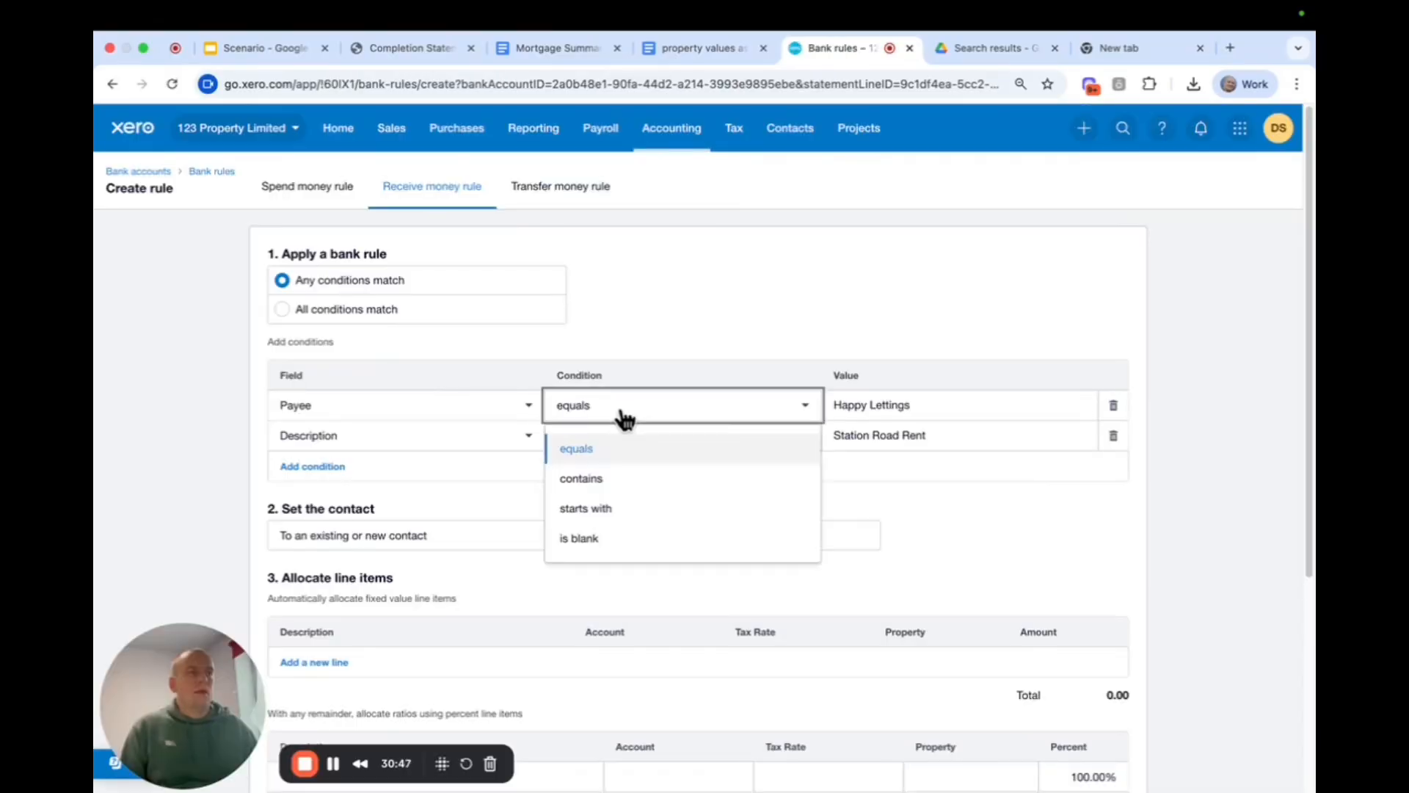
left_click(643, 488)
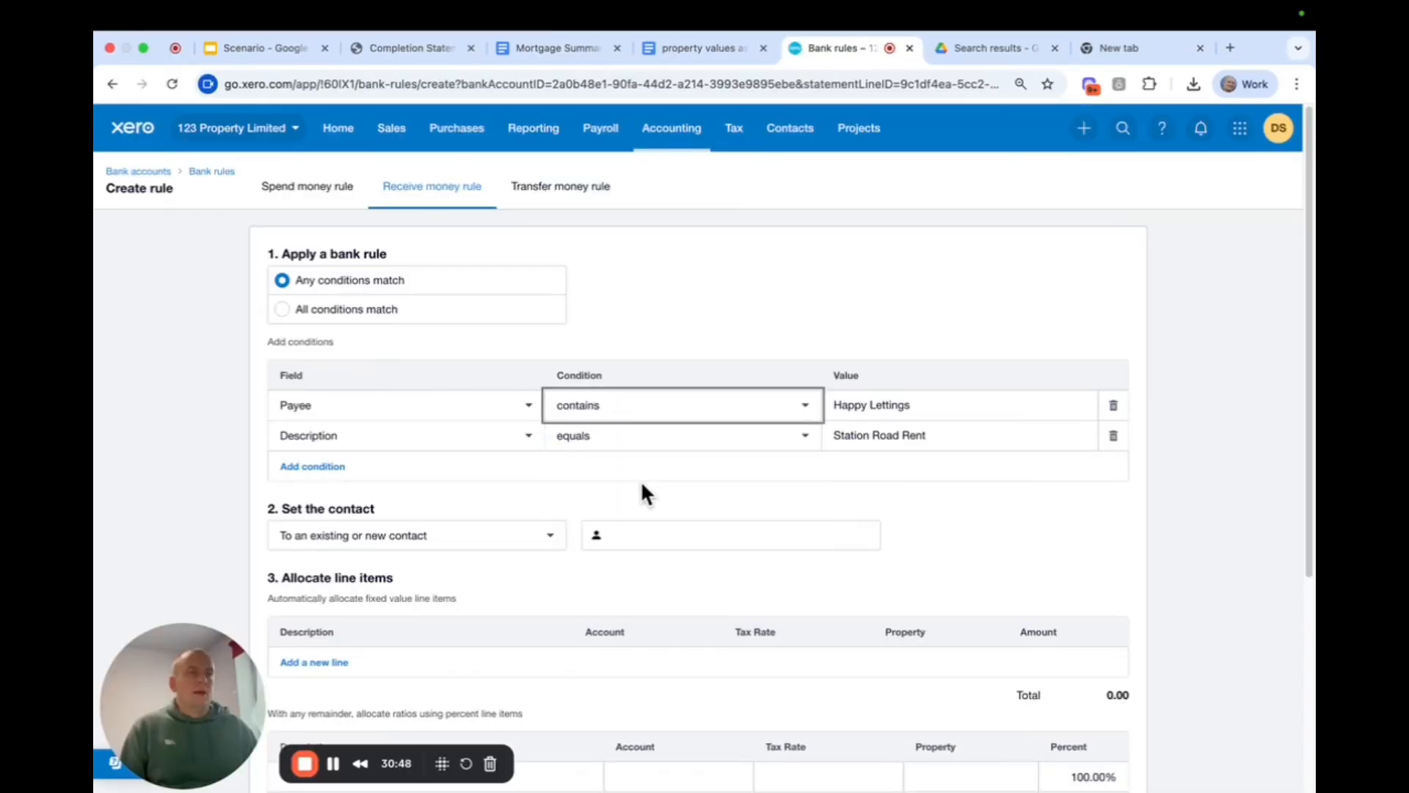
left_click(1112, 436)
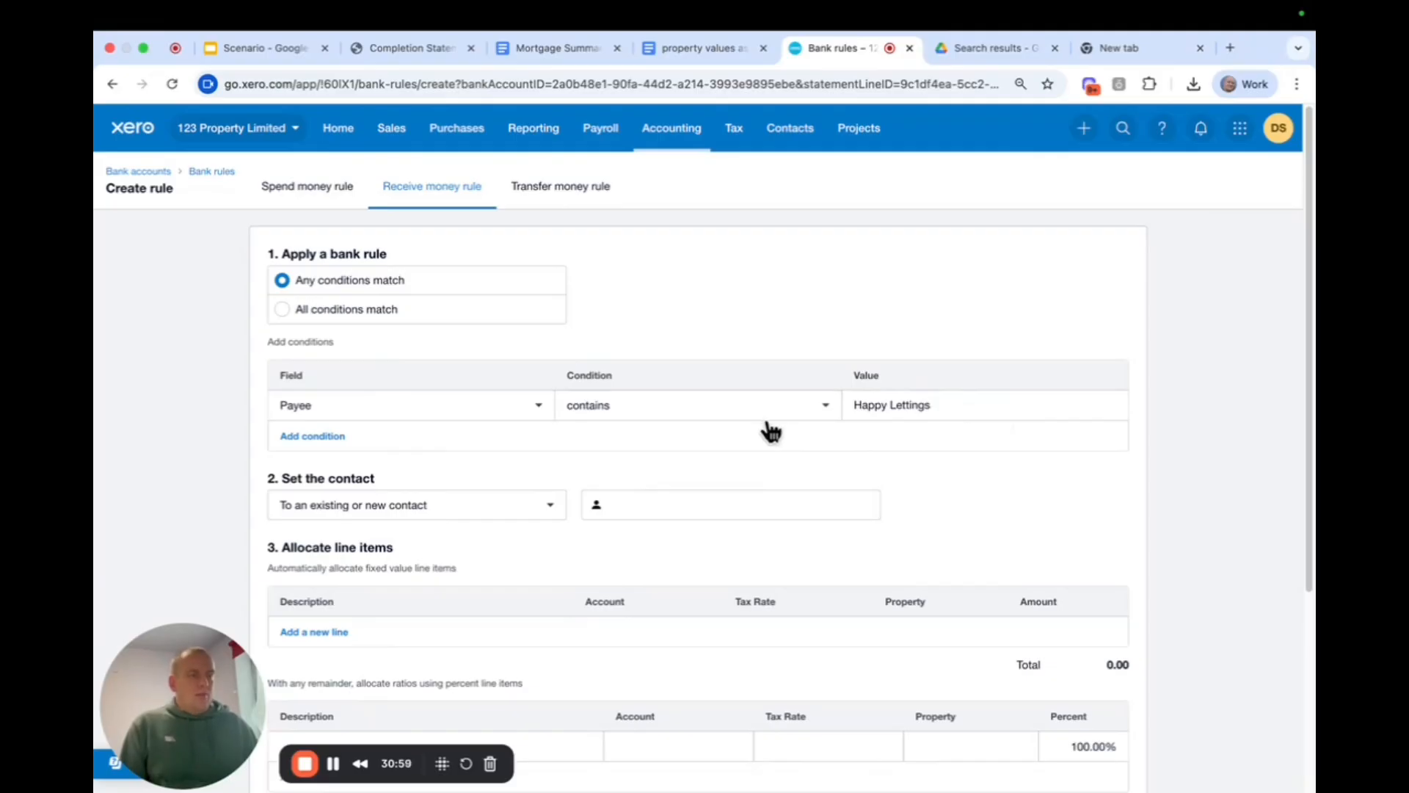
- Copy "Happy Lettings" from the Payee condition and set it as the rule's contact
scroll(764, 430, "down", 2)
triple_click(947, 272)
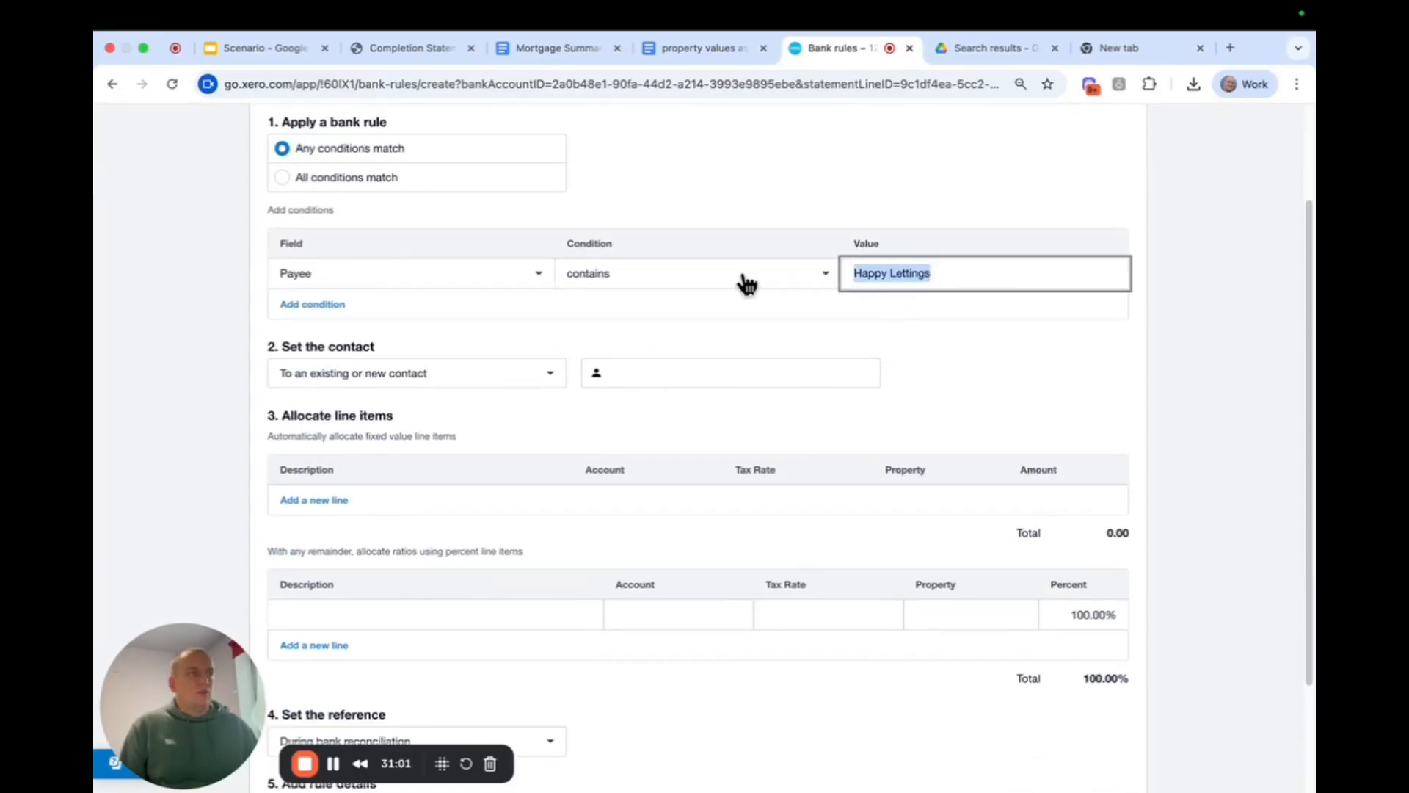
key("ctrl+c")
left_click(658, 373)
key("ctrl+v")
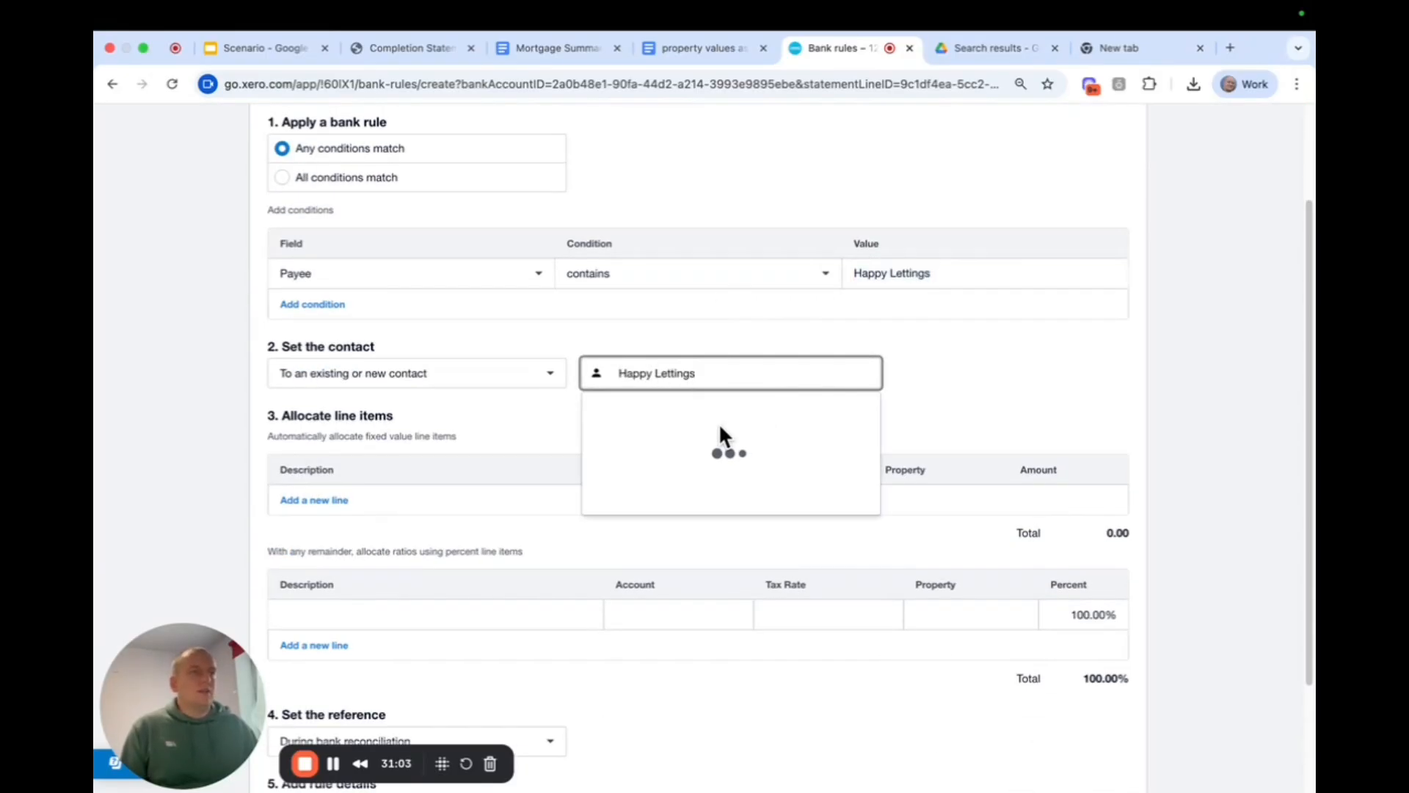
left_click(718, 418)
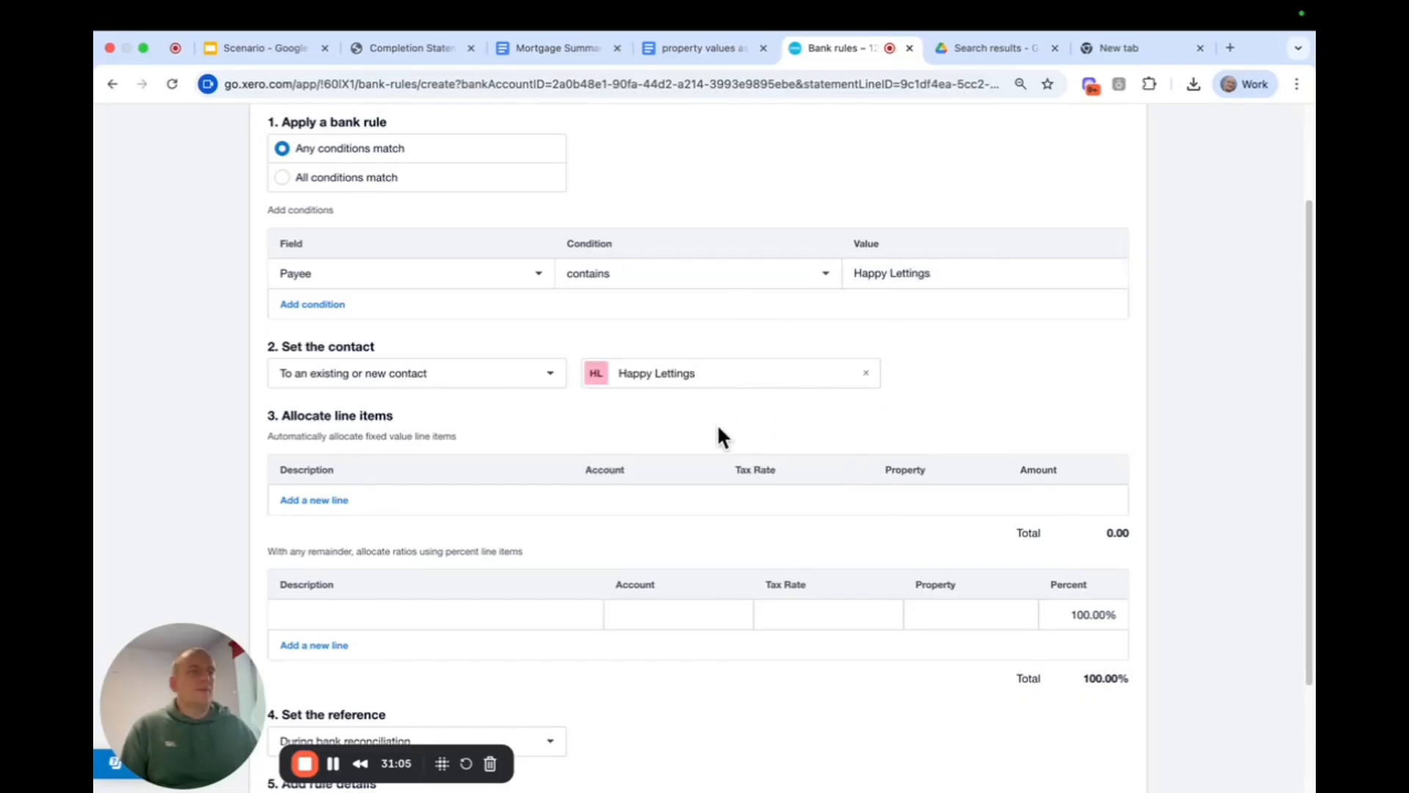
- Enter "Happy Lettings rent station road" as the description of the rule's 100% line item
scroll(715, 427, "down", 2)
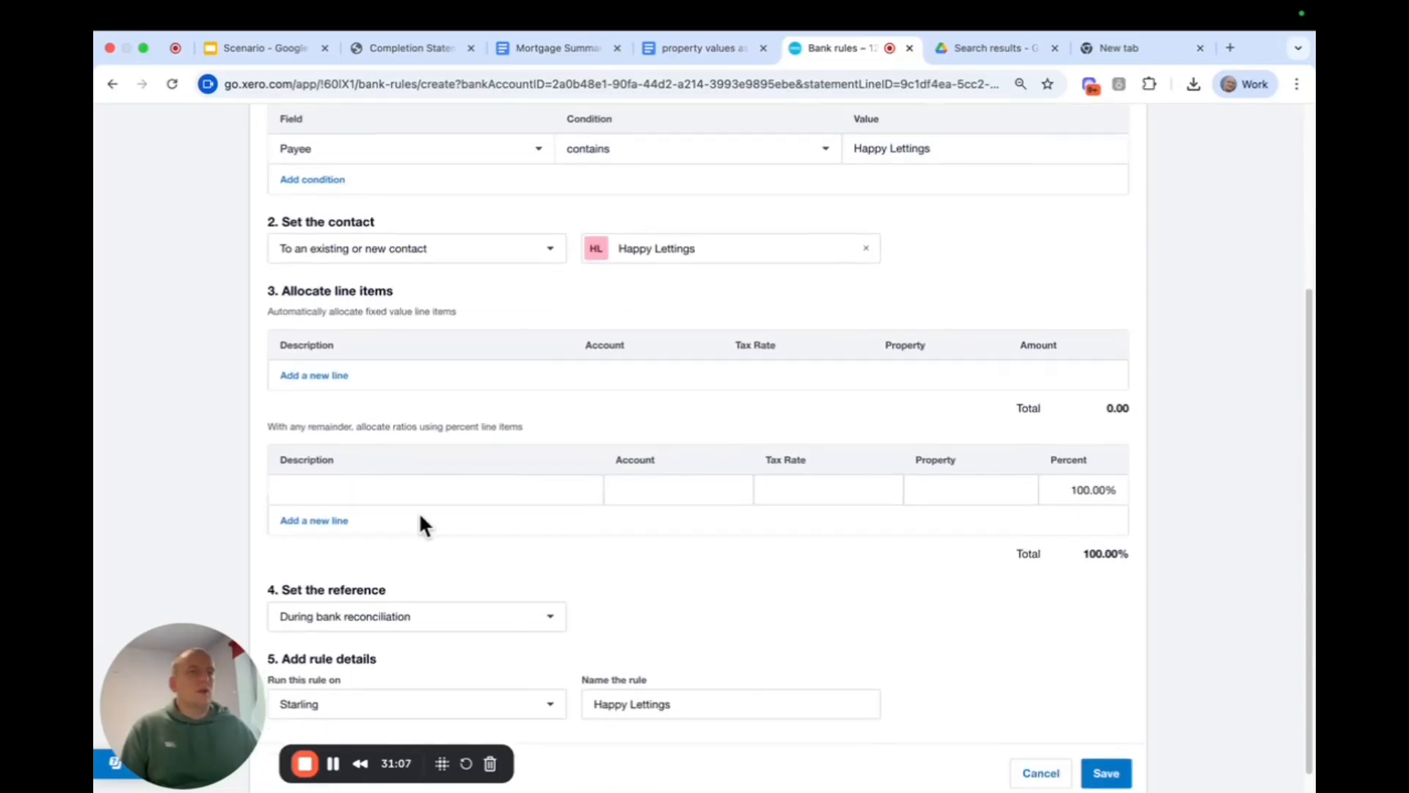
left_click(422, 487)
key("ctrl+v")
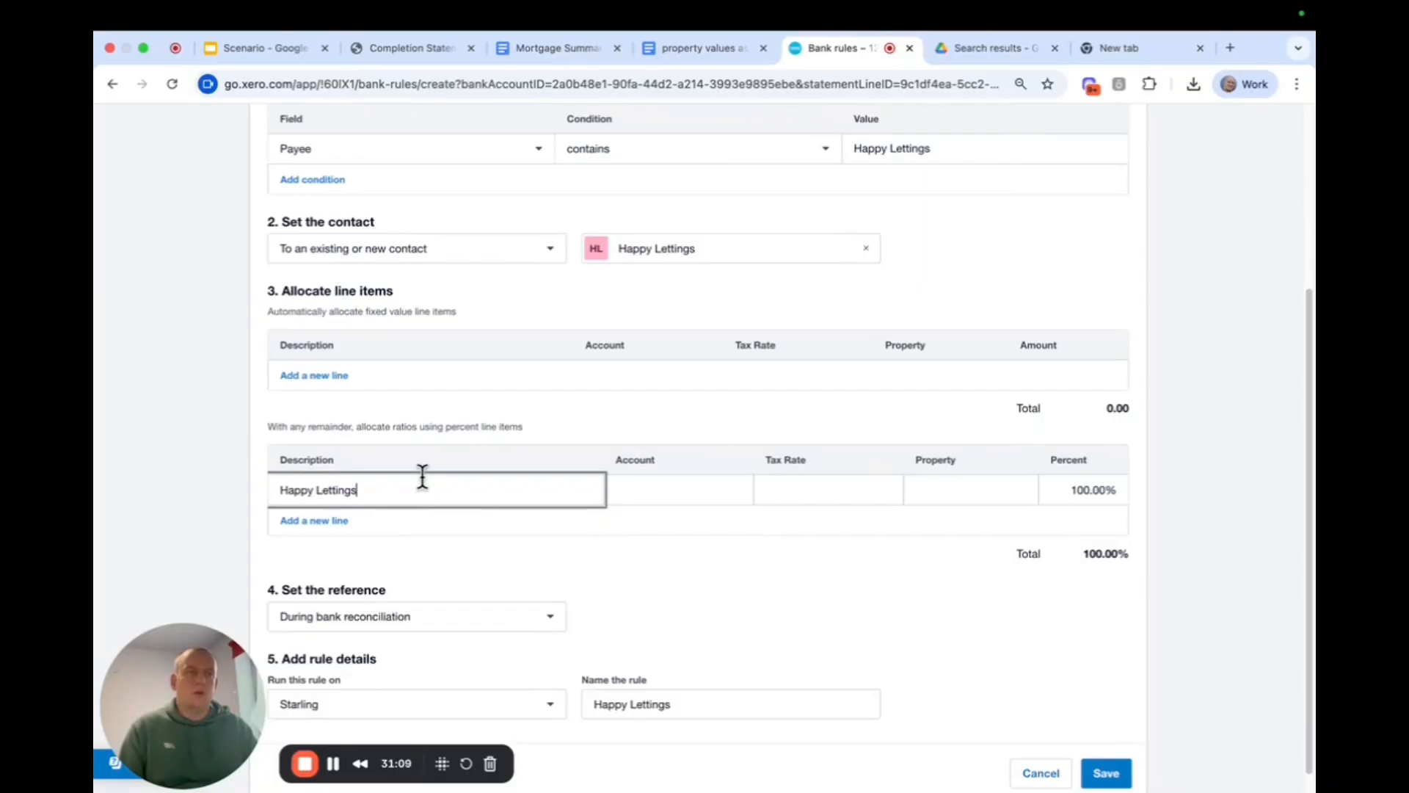
type("rent s")
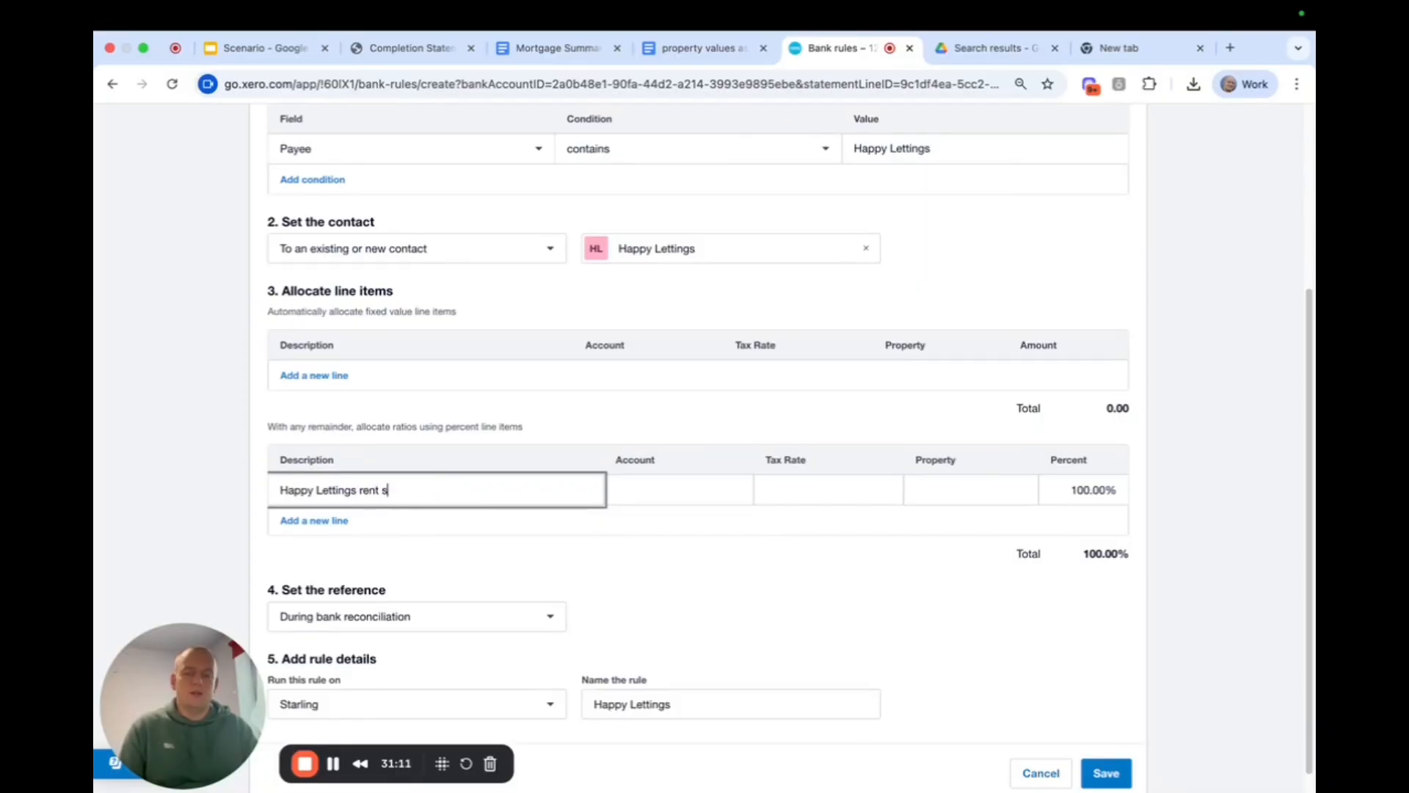
type("tation road")
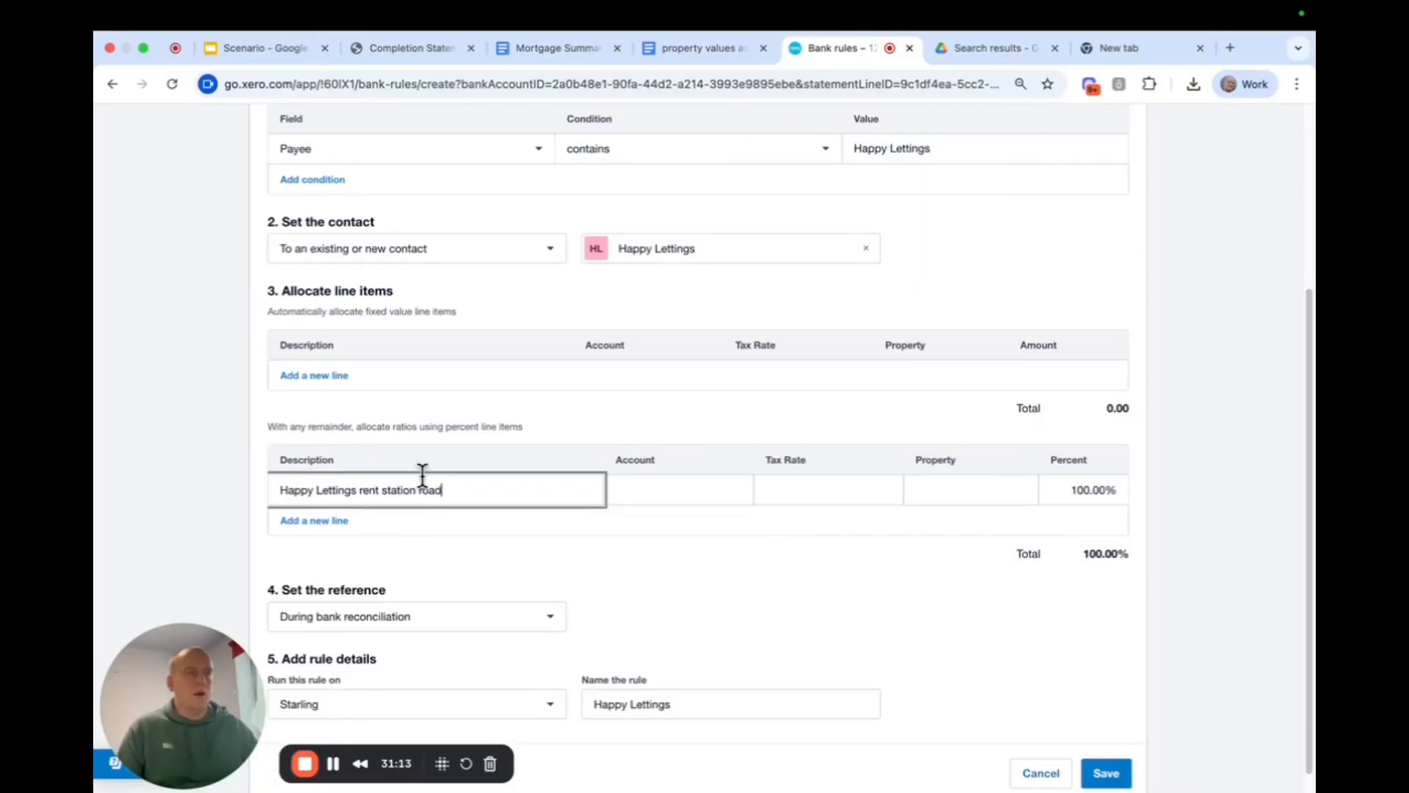
- Allocate the rule's 100% line item to account 200 - Rents receivable and the Station Road property
left_click(635, 489)
type("rent")
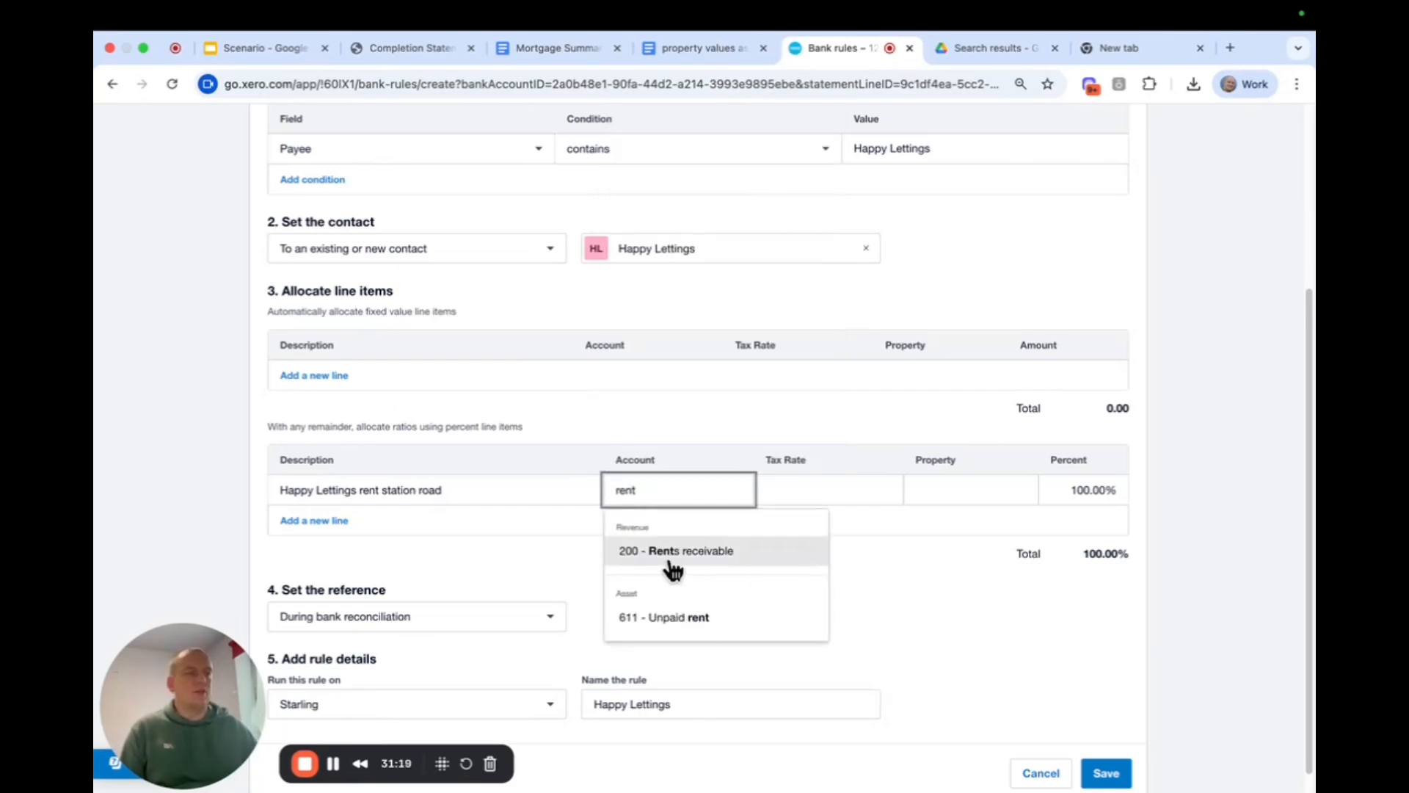
left_click(671, 564)
left_click(959, 484)
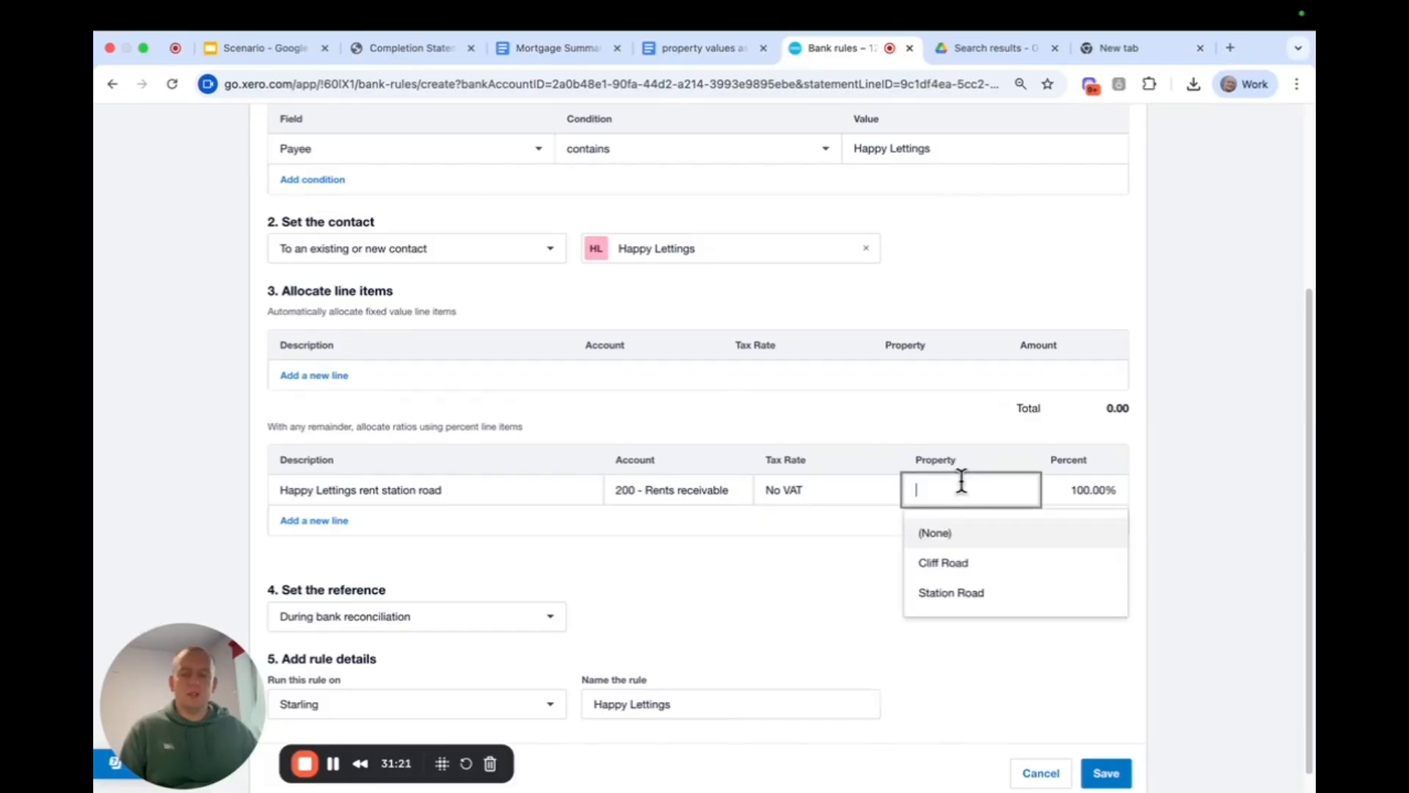
type("station")
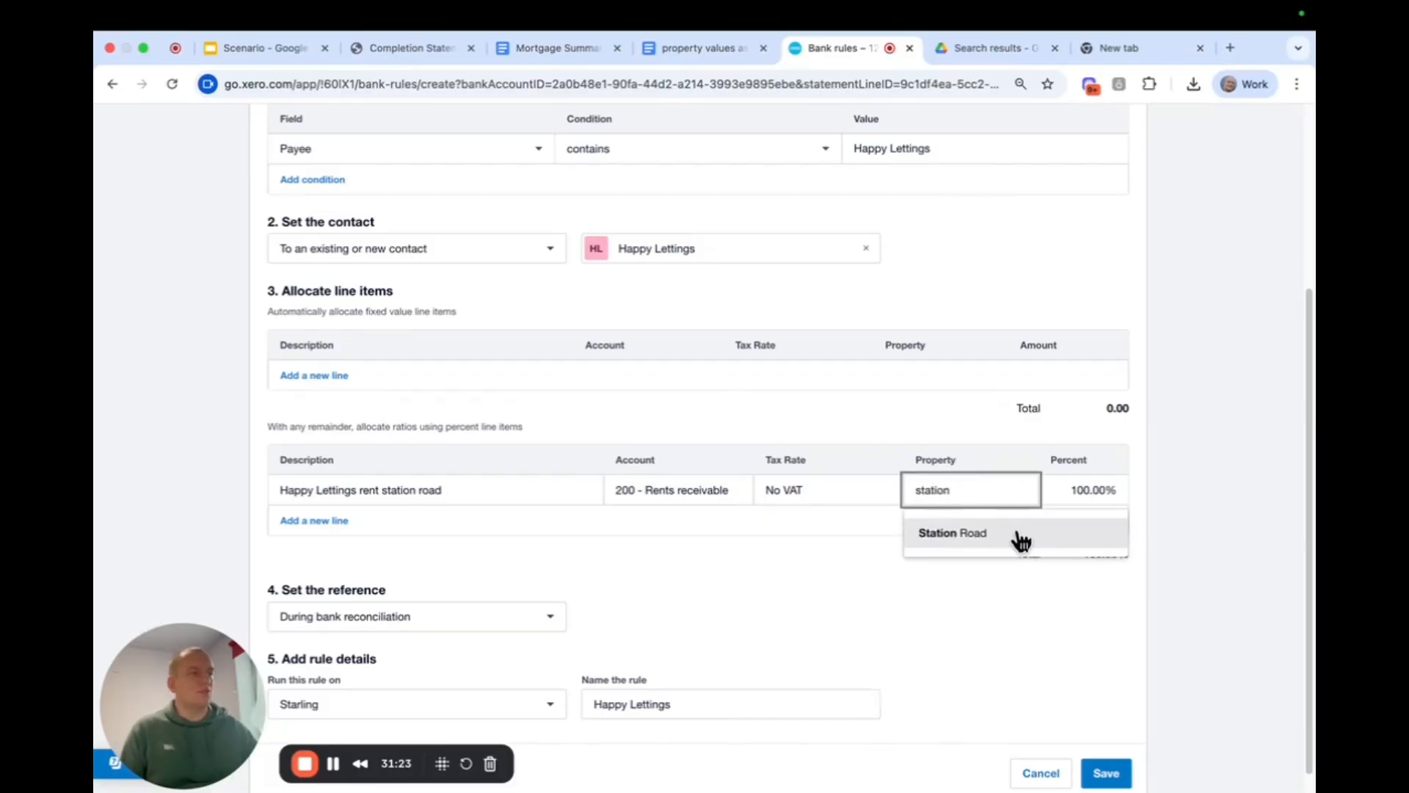
left_click(954, 532)
- Name the bank rule "Happy Lettings station road rent" and save it
scroll(746, 640, "down", 1)
left_click(690, 672)
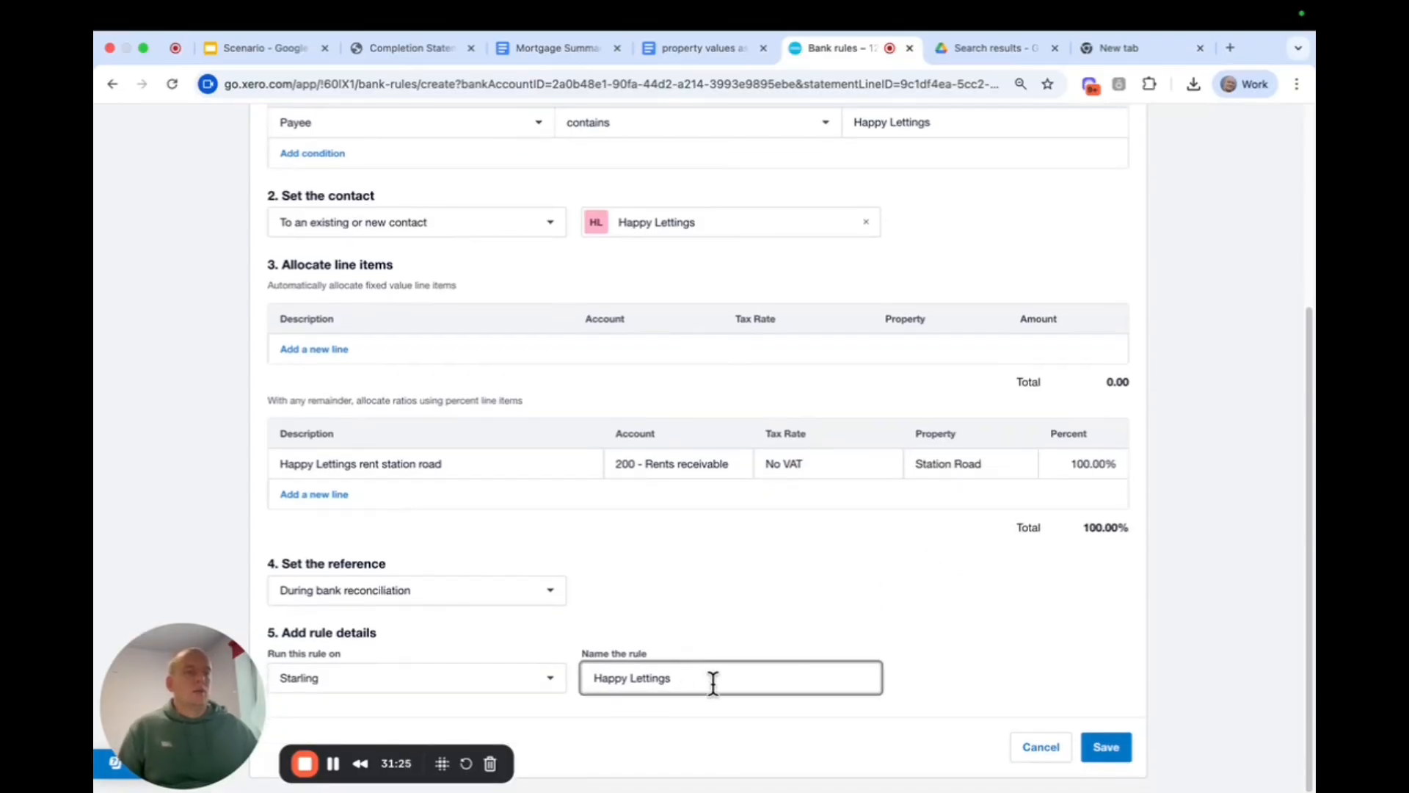
type("station")
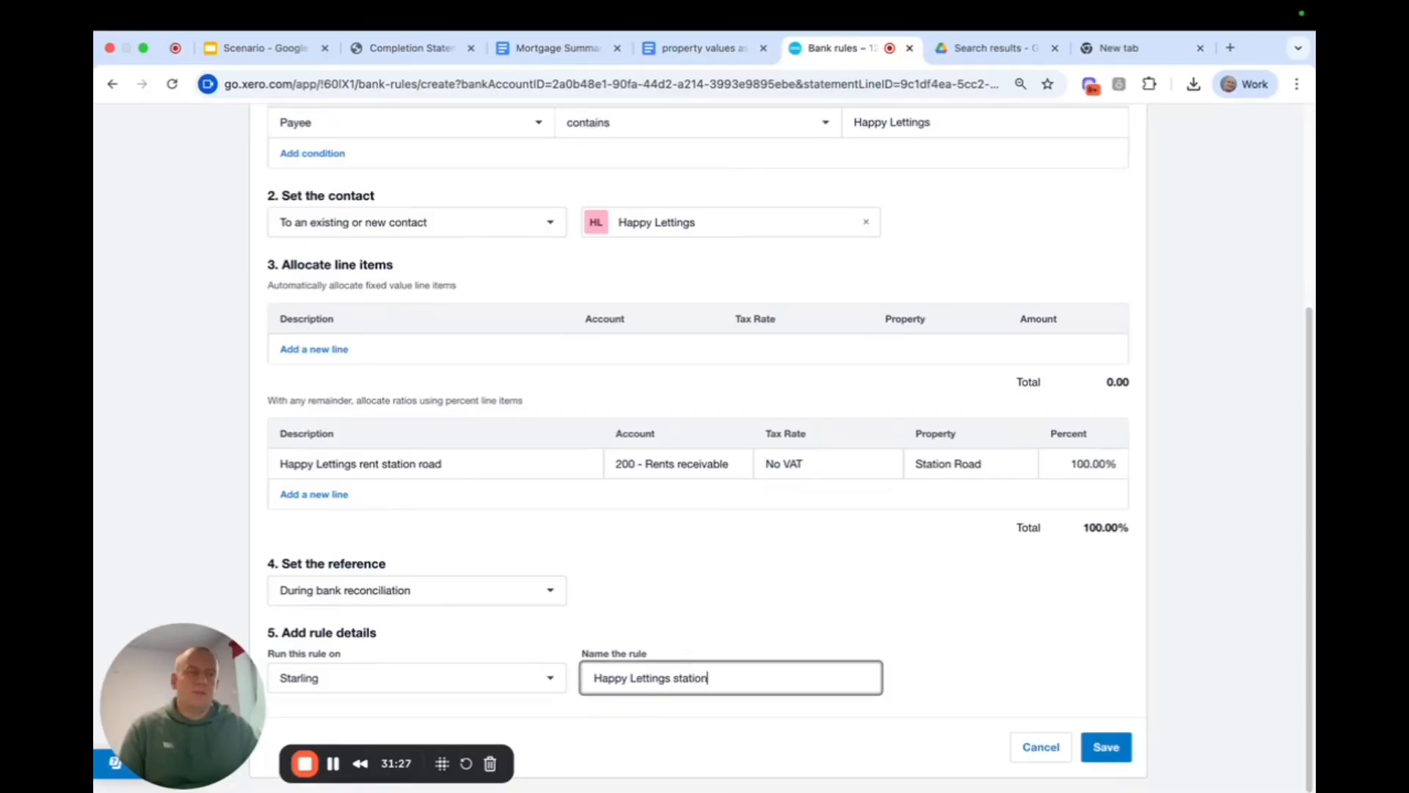
type(" road re")
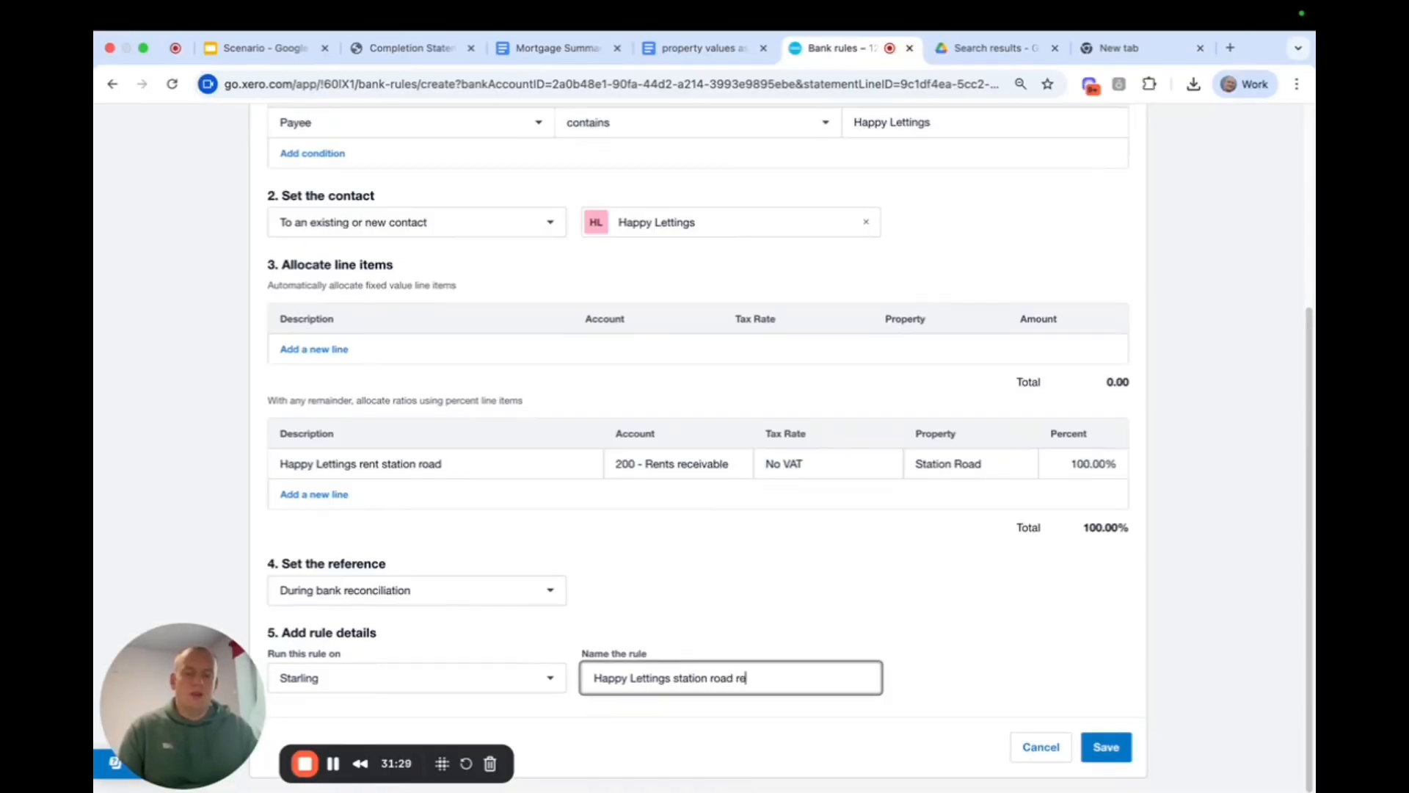
type("nt")
left_click(1039, 635)
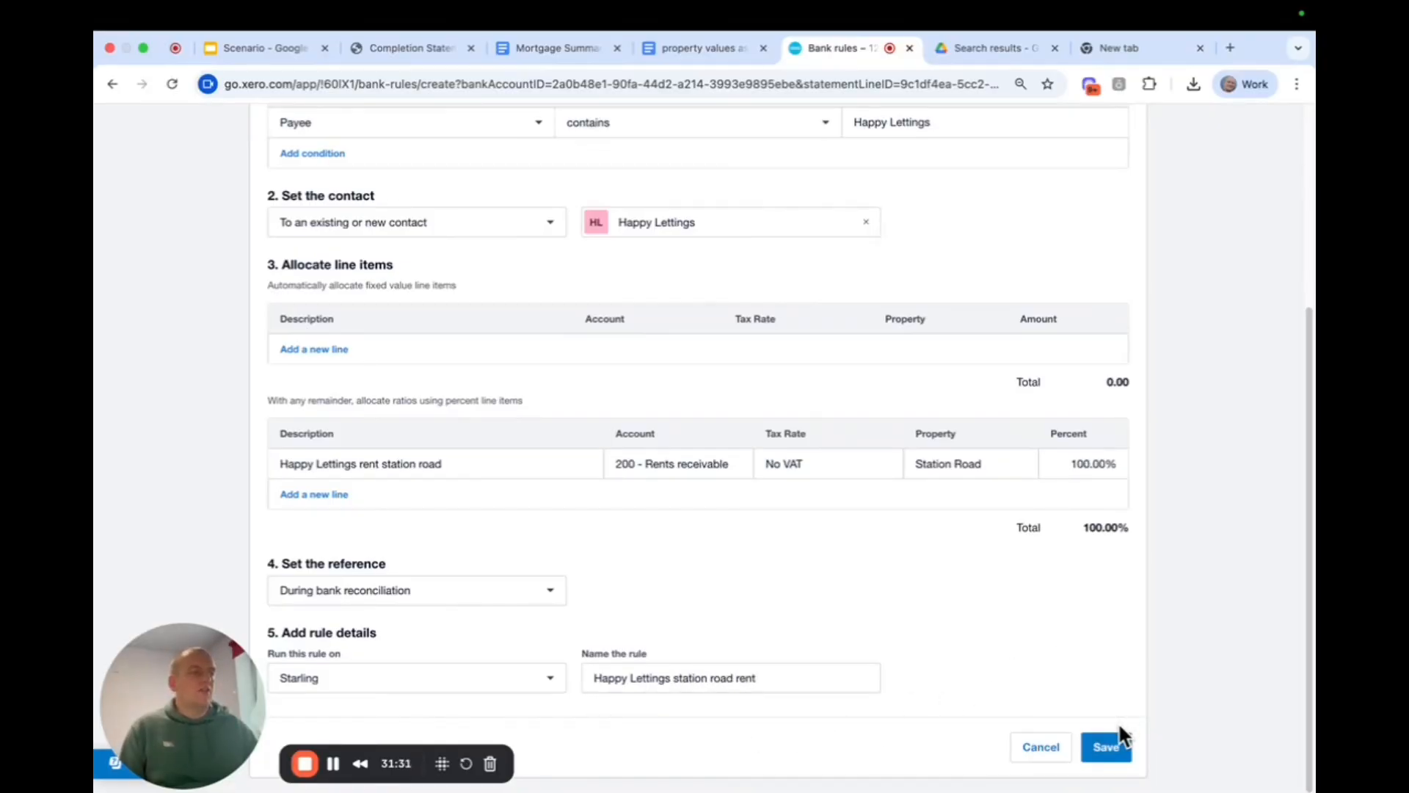
left_click(1108, 746)
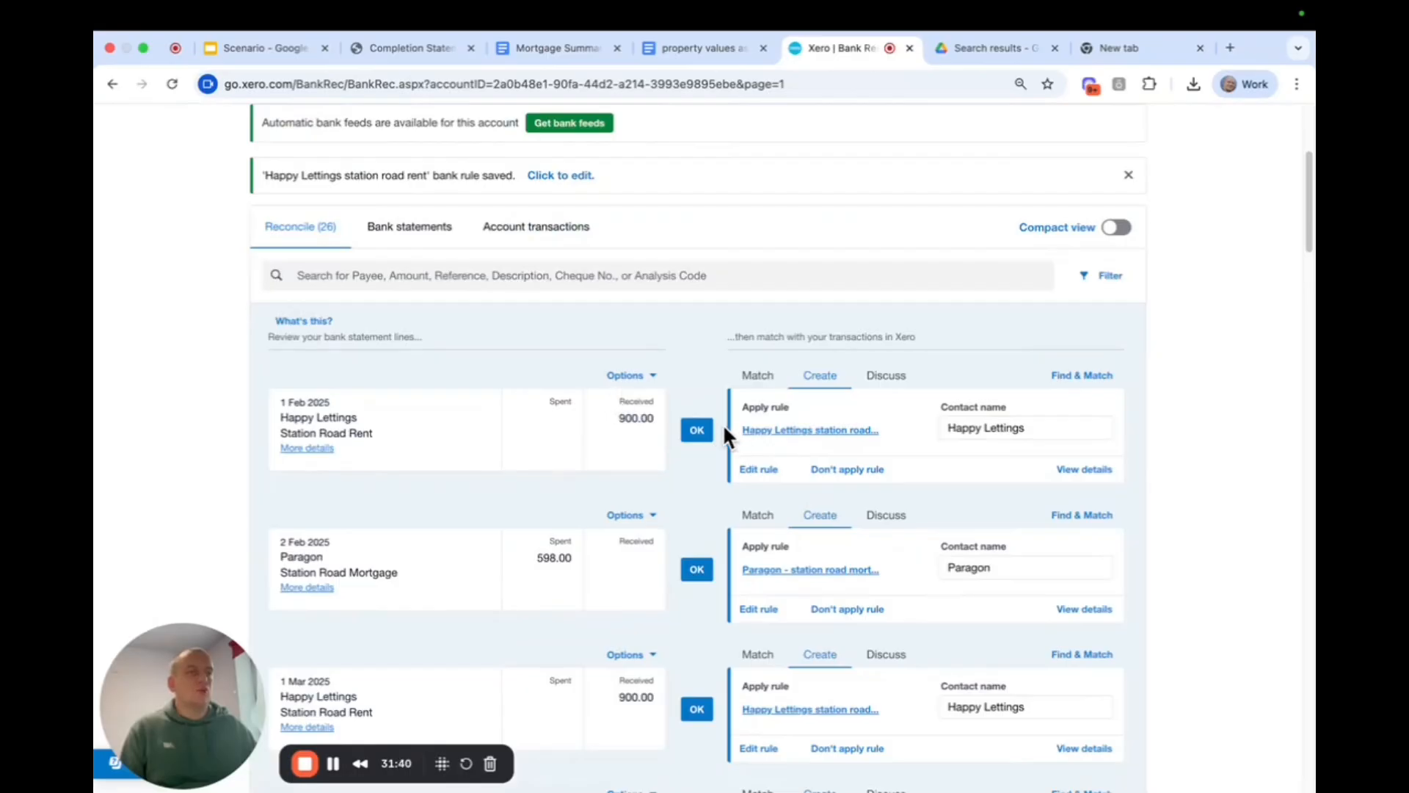
- Reconcile the Happy Lettings rent and Paragon mortgage lines dated 1 Feb to 1 Jul 2025 using their applied rules
scroll(663, 399, "down", 3)
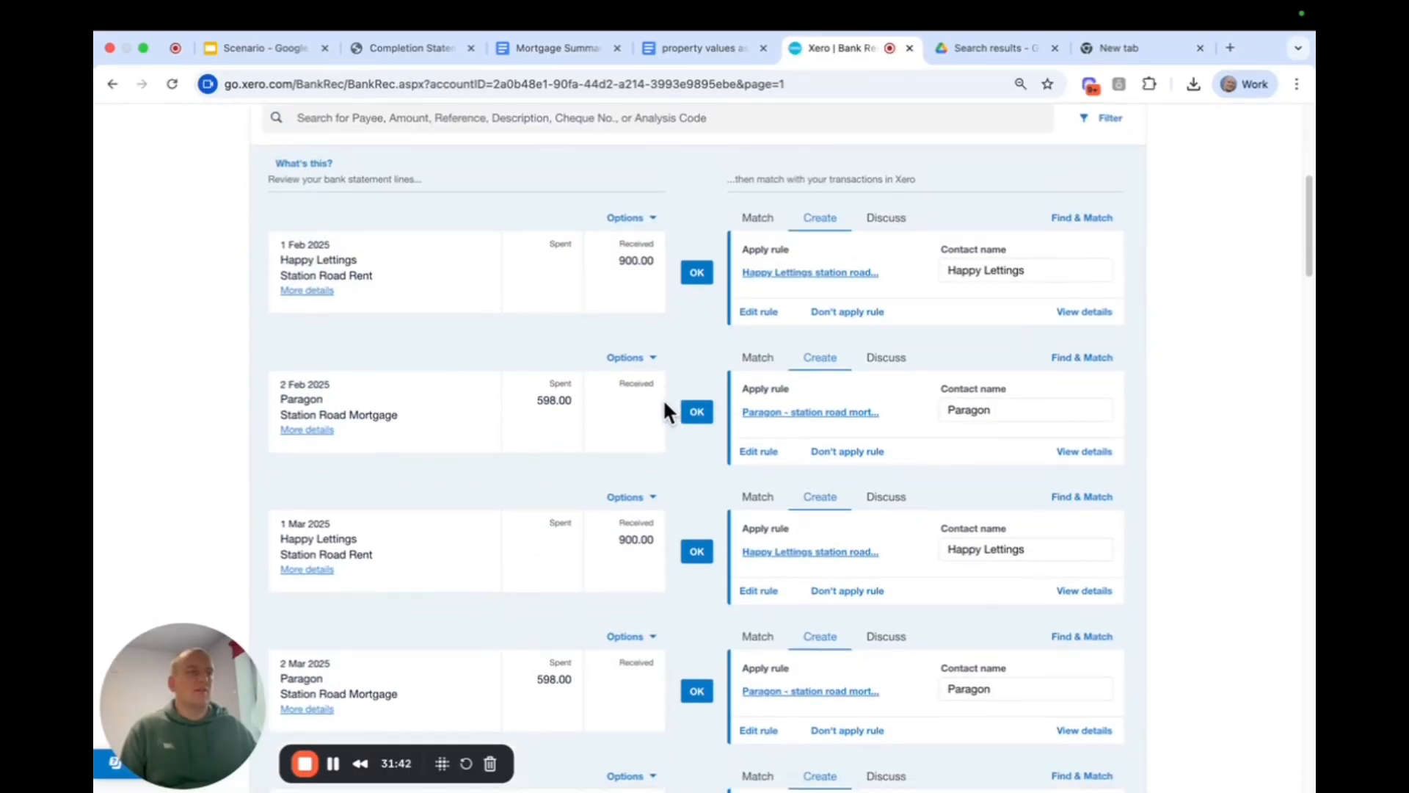
left_click(697, 273)
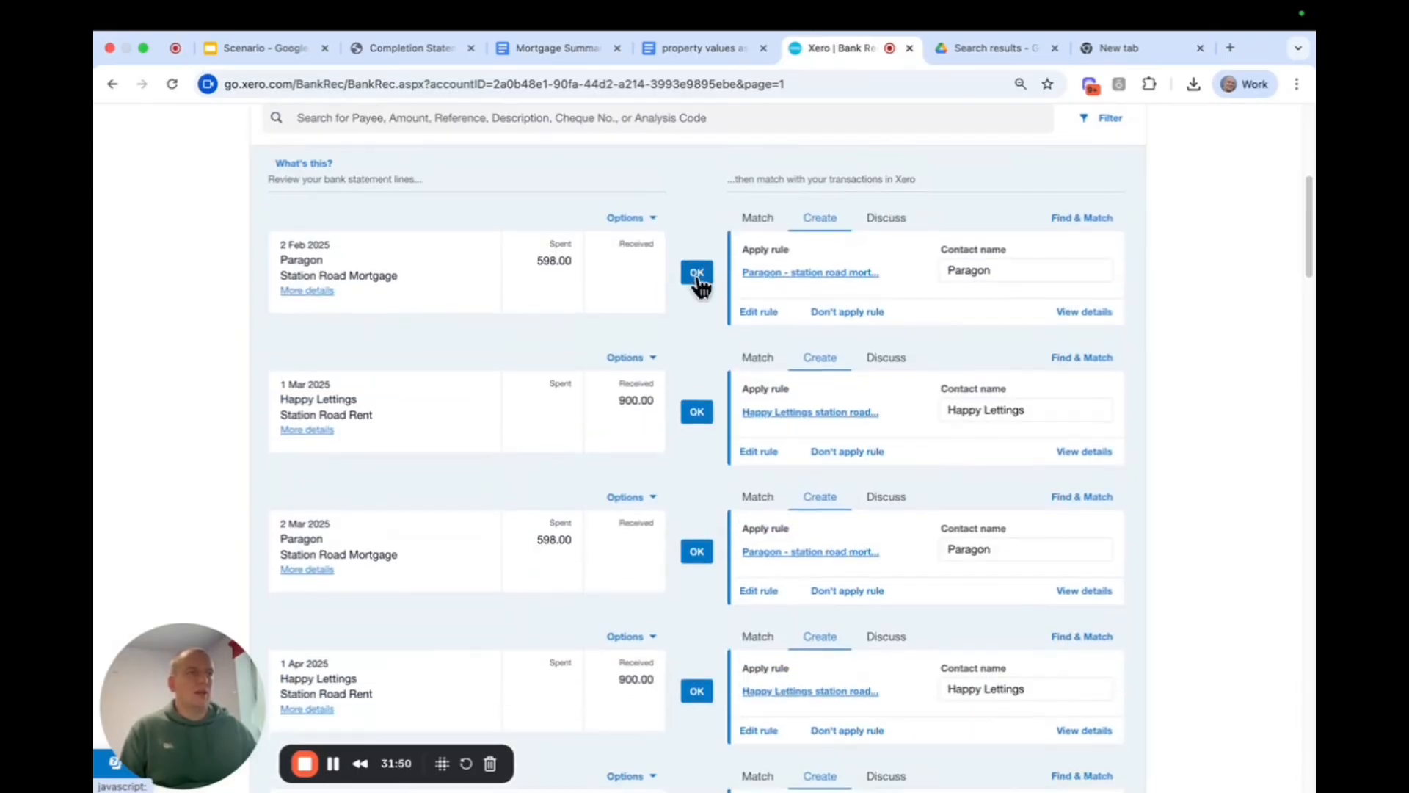
left_click(697, 273)
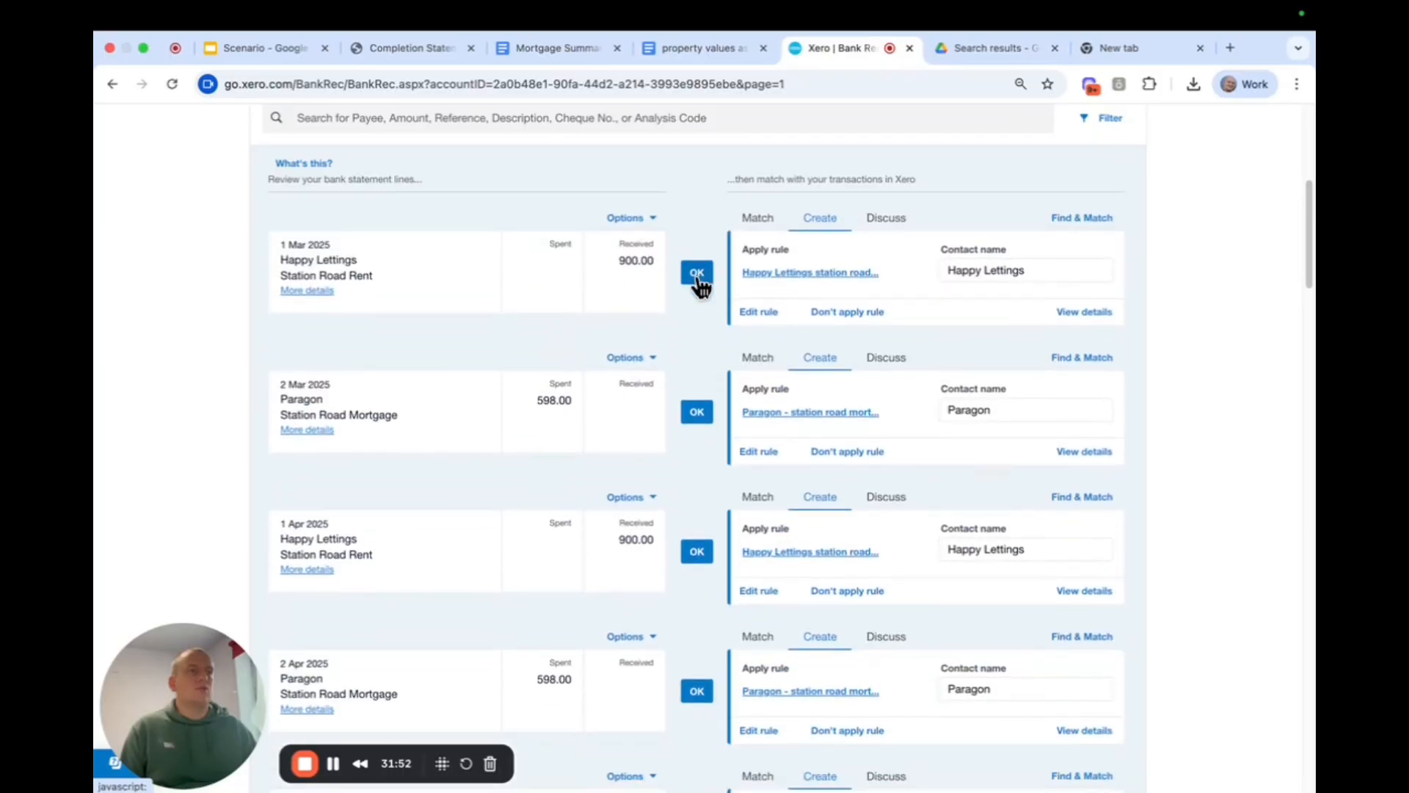
left_click(696, 273)
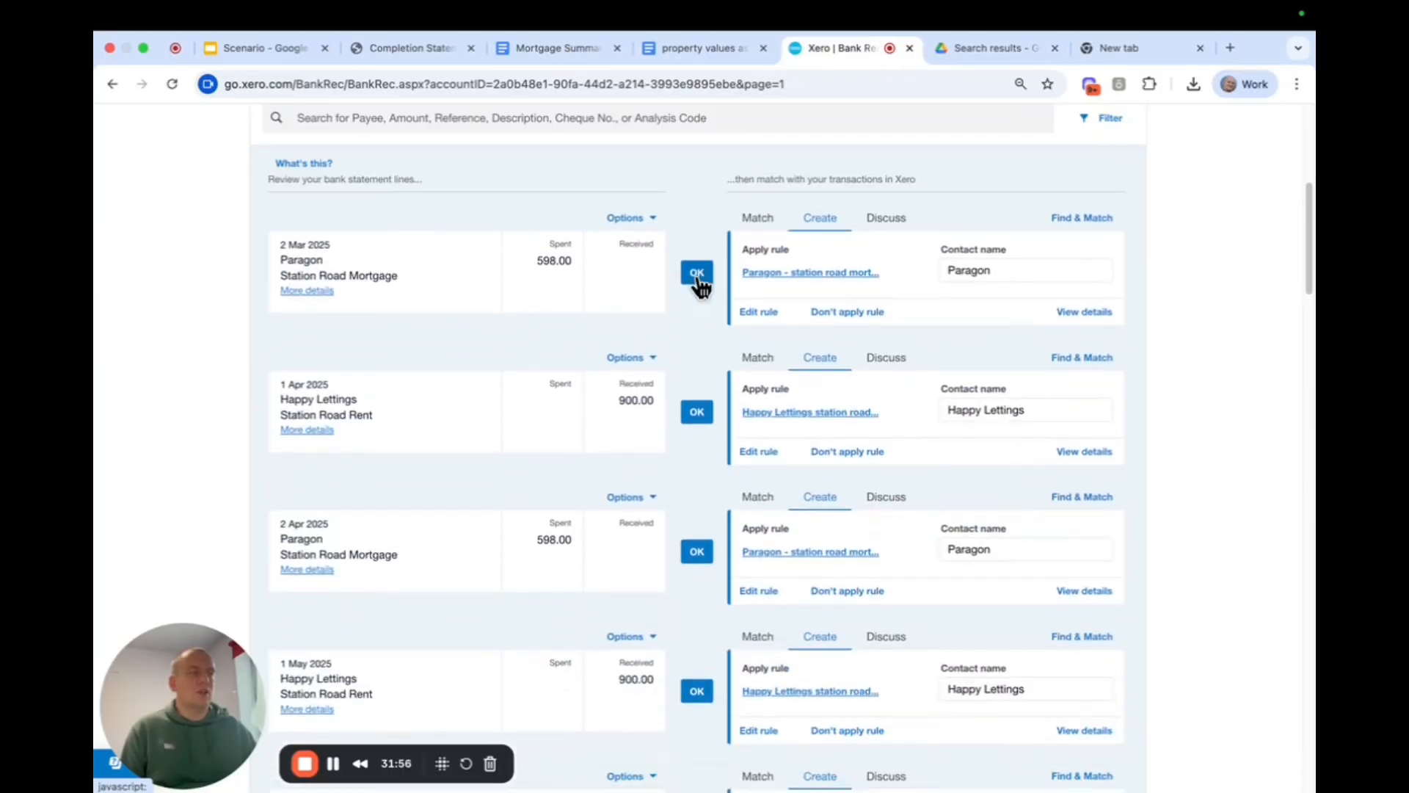
left_click(697, 272)
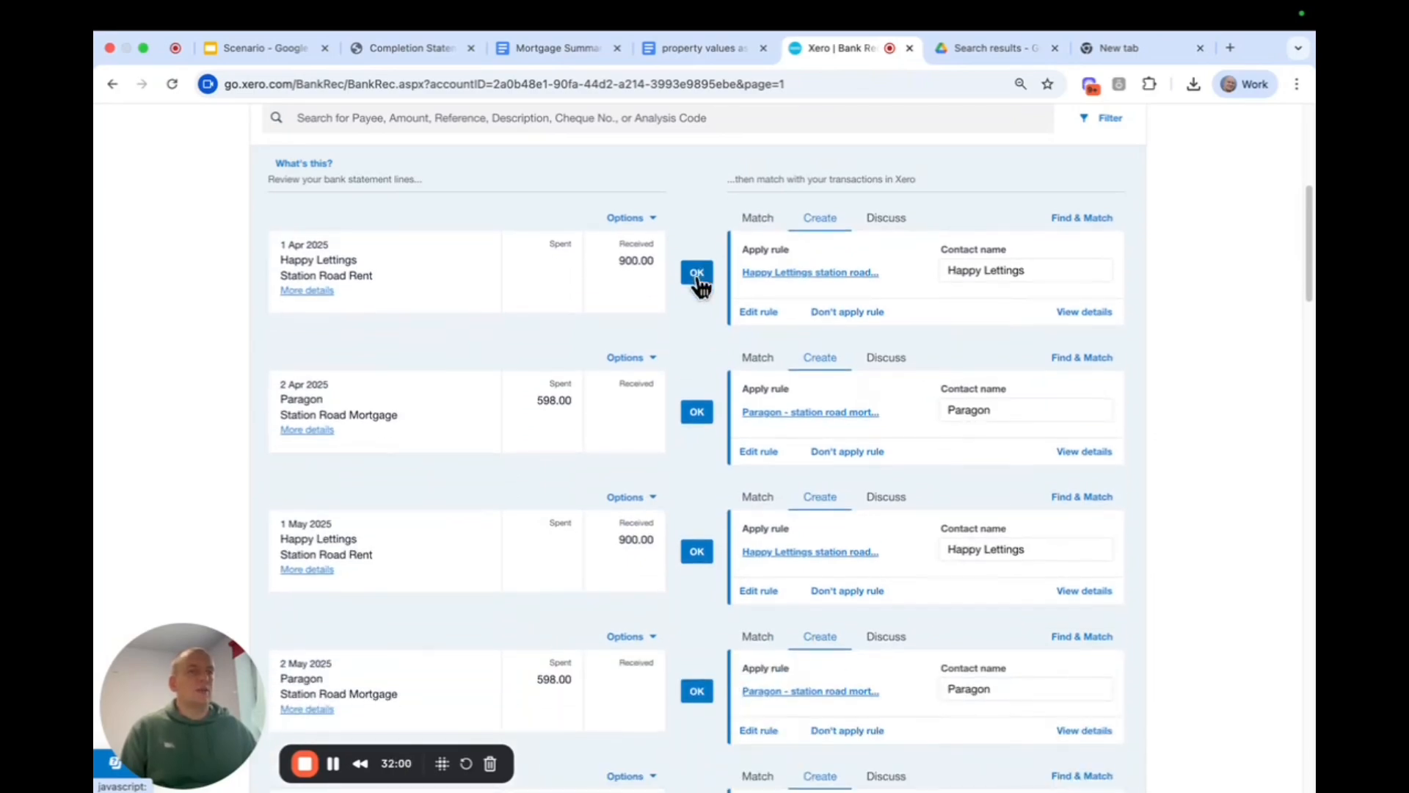
left_click(696, 273)
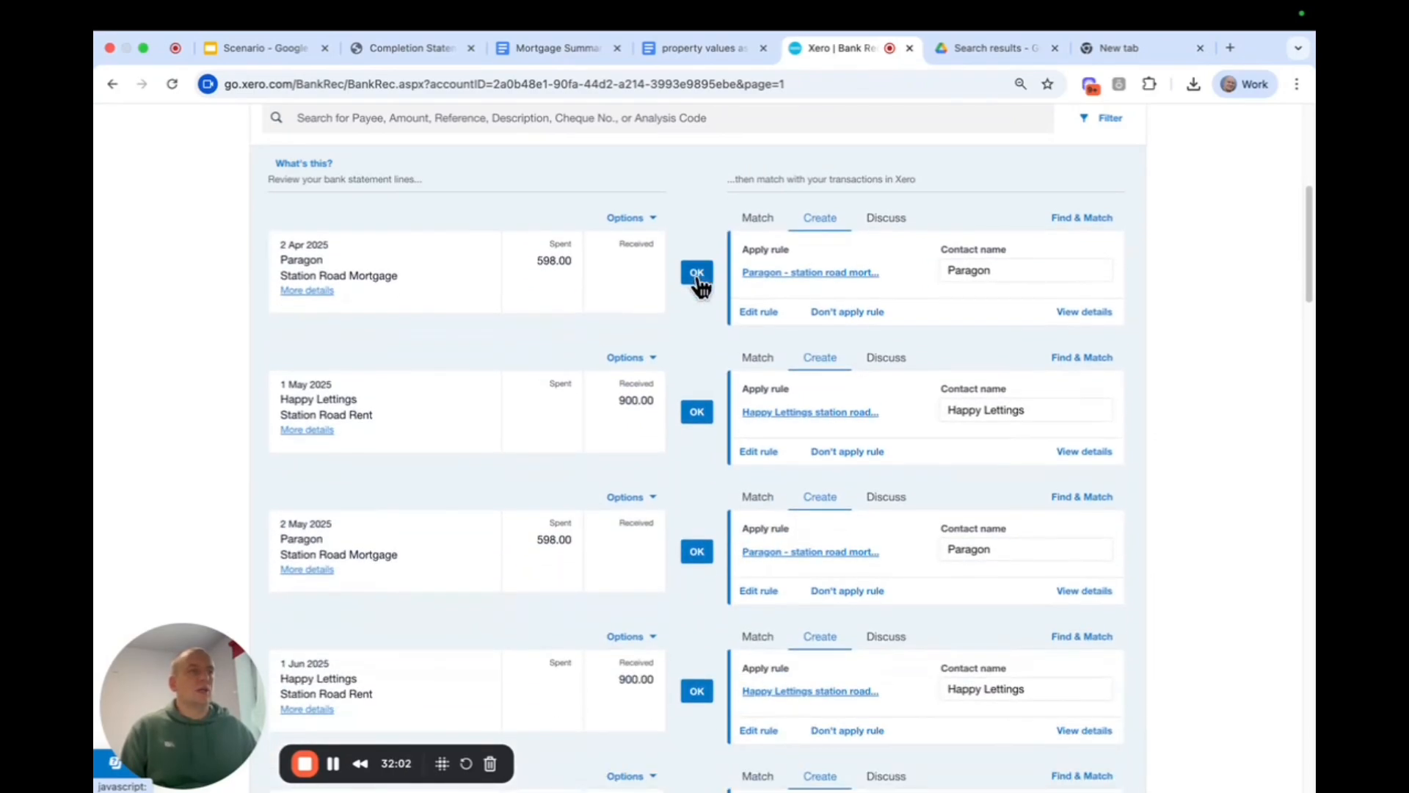
left_click(696, 273)
left_click(696, 273)
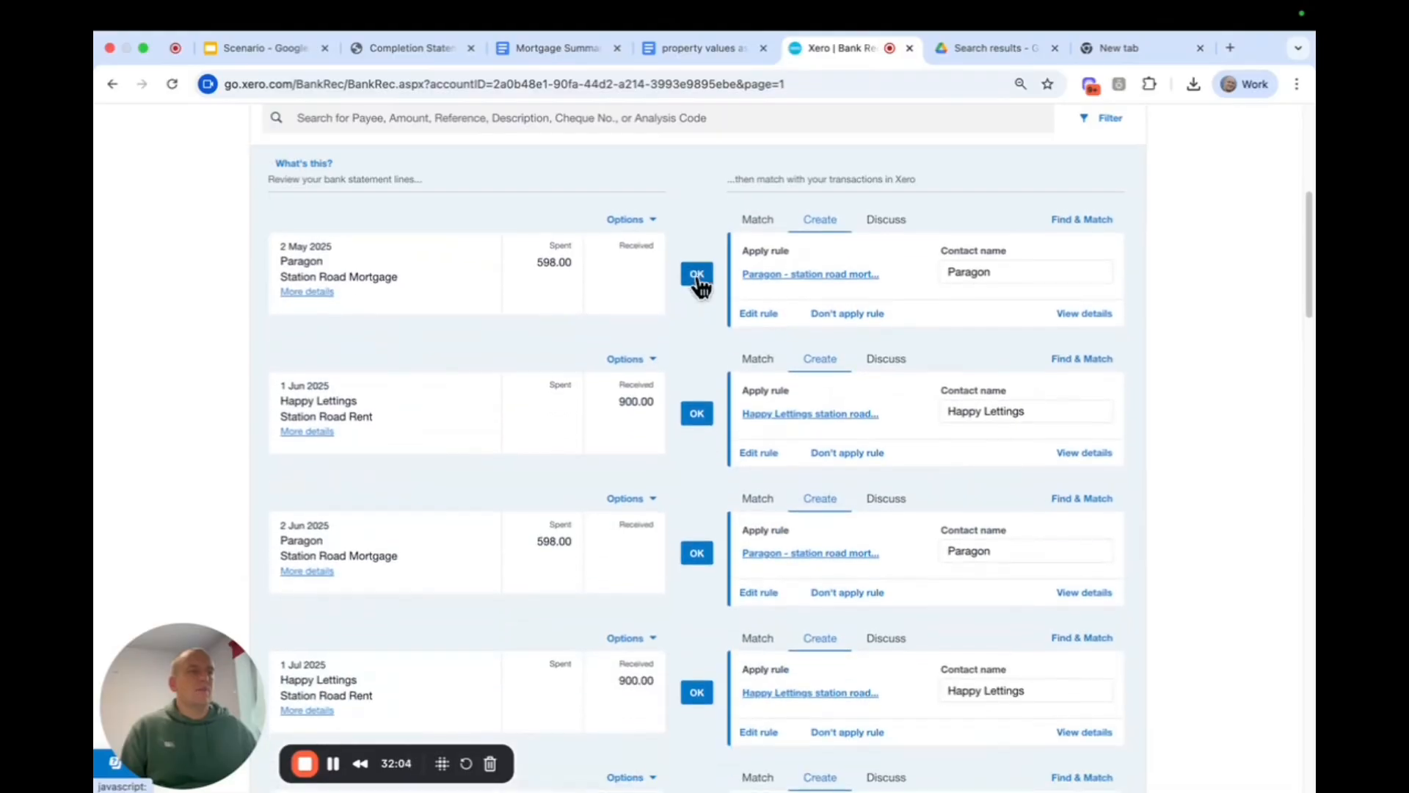
left_click(697, 273)
left_click(696, 273)
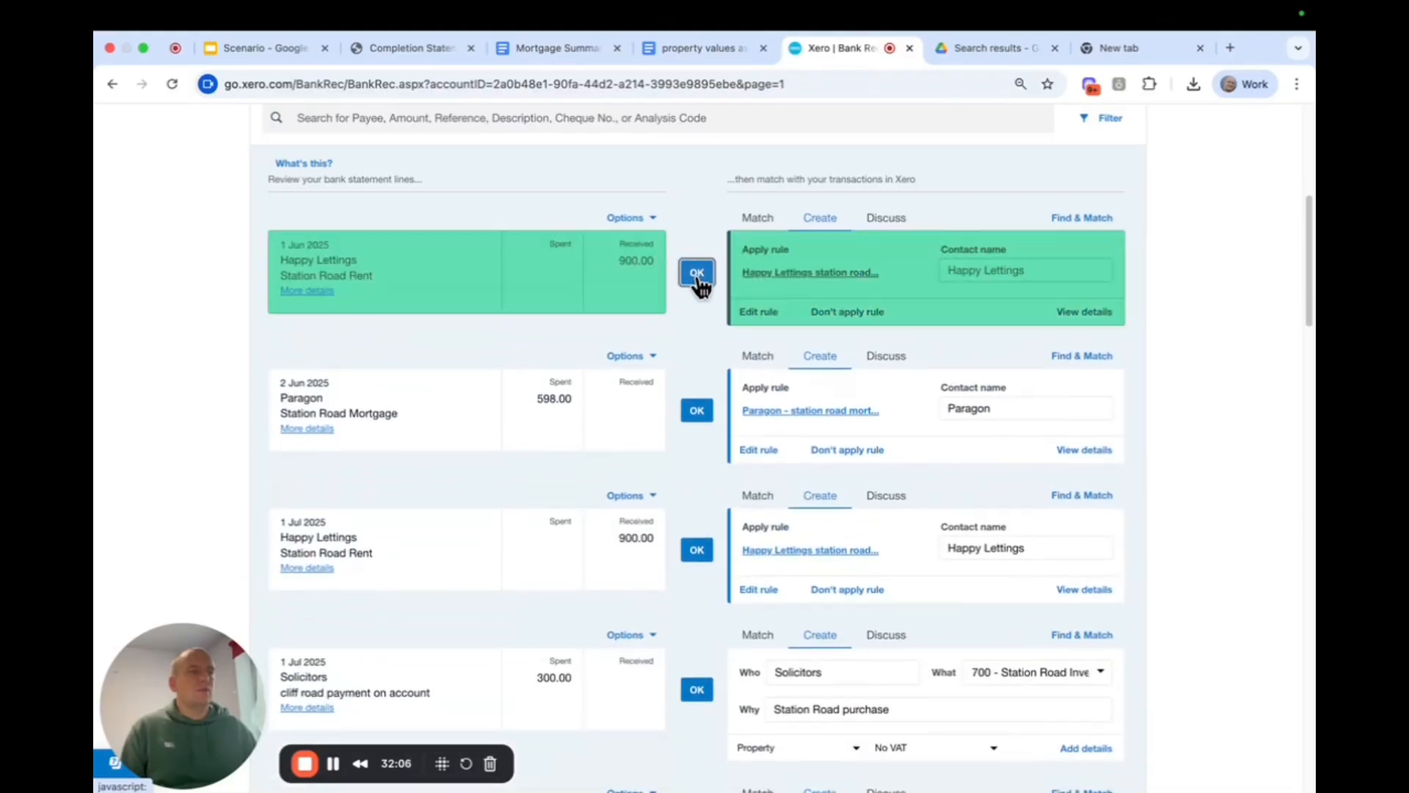
left_click(697, 273)
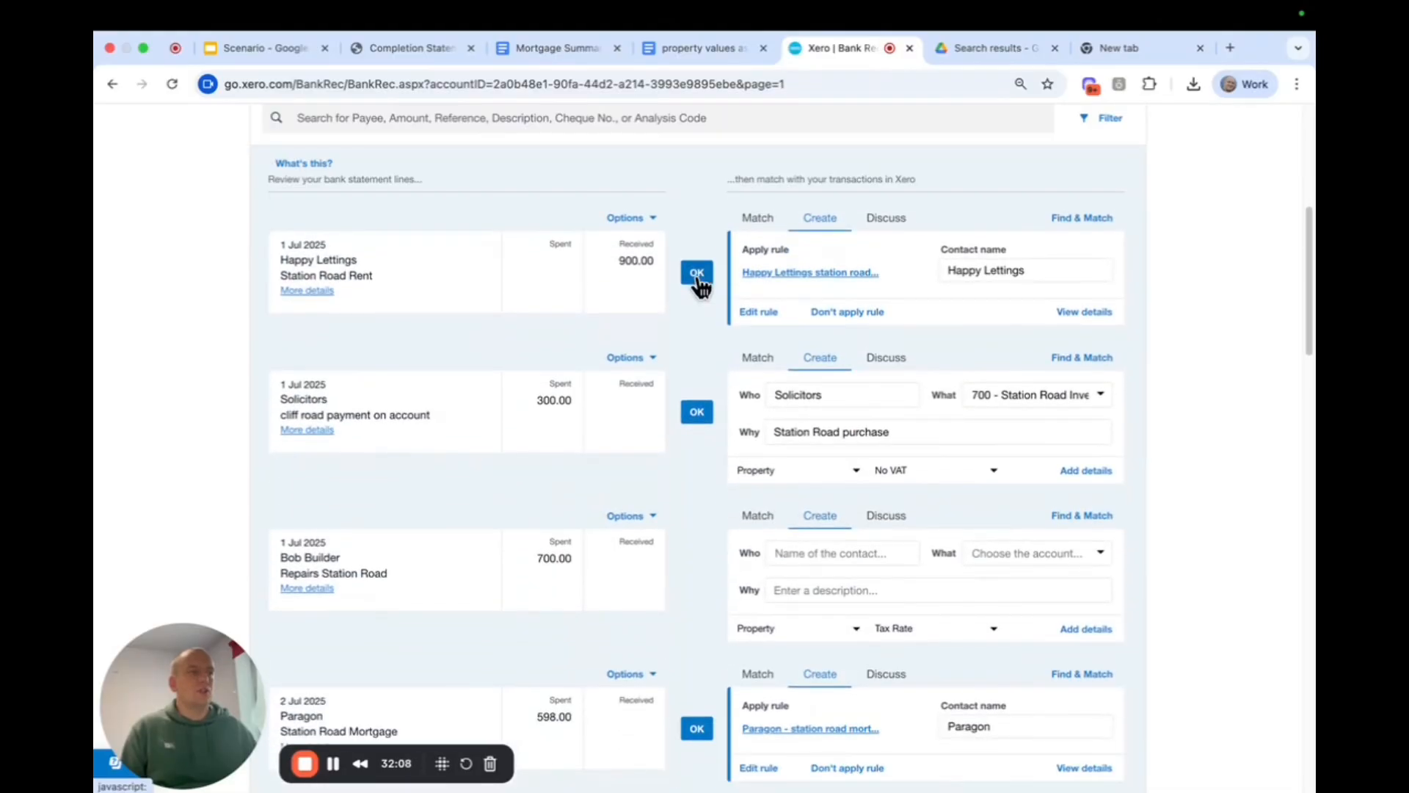
left_click(697, 277)
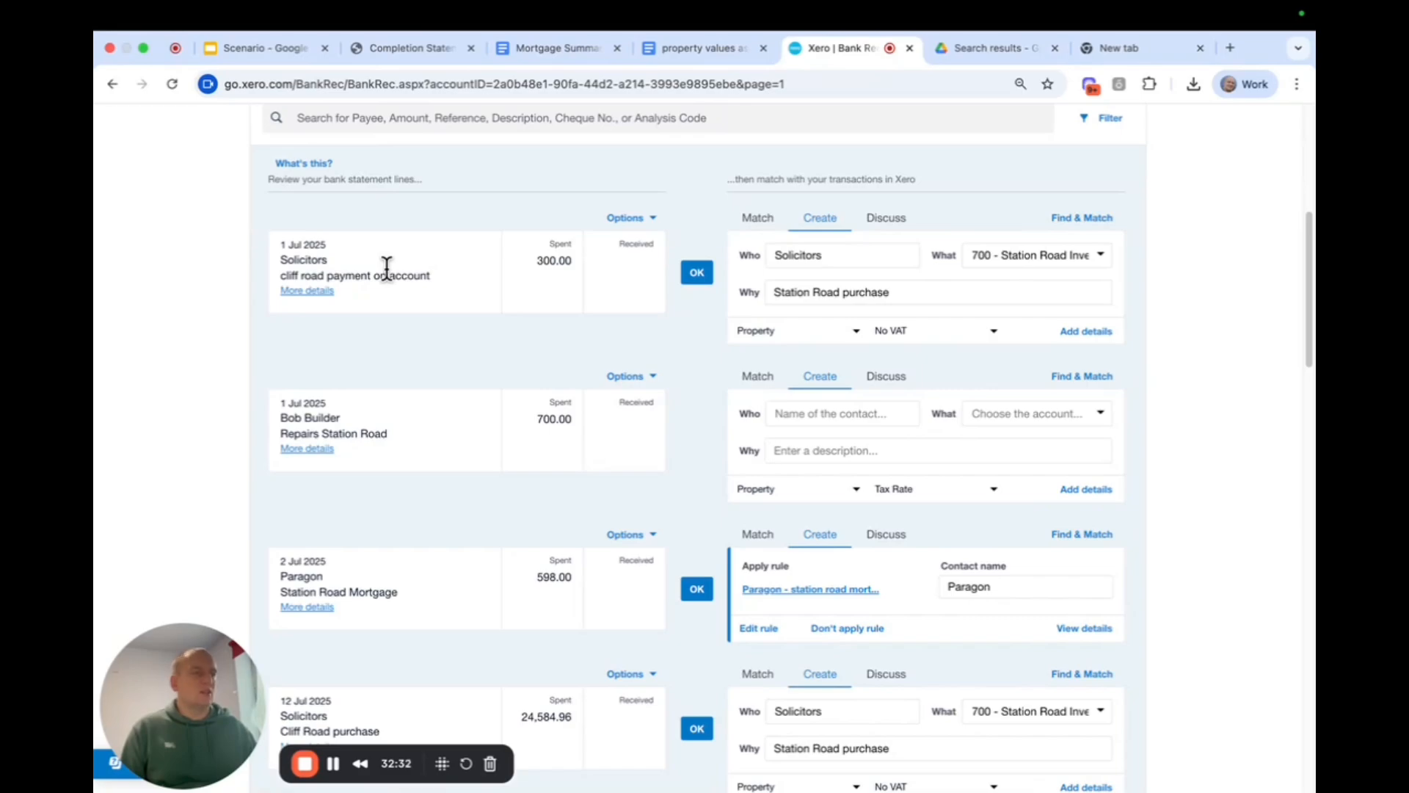
- Change the account of the 1 Jul 2025 solicitors' payment on account to 702 - Cliff Road Investment Property
left_click_drag(970, 255, 1098, 255)
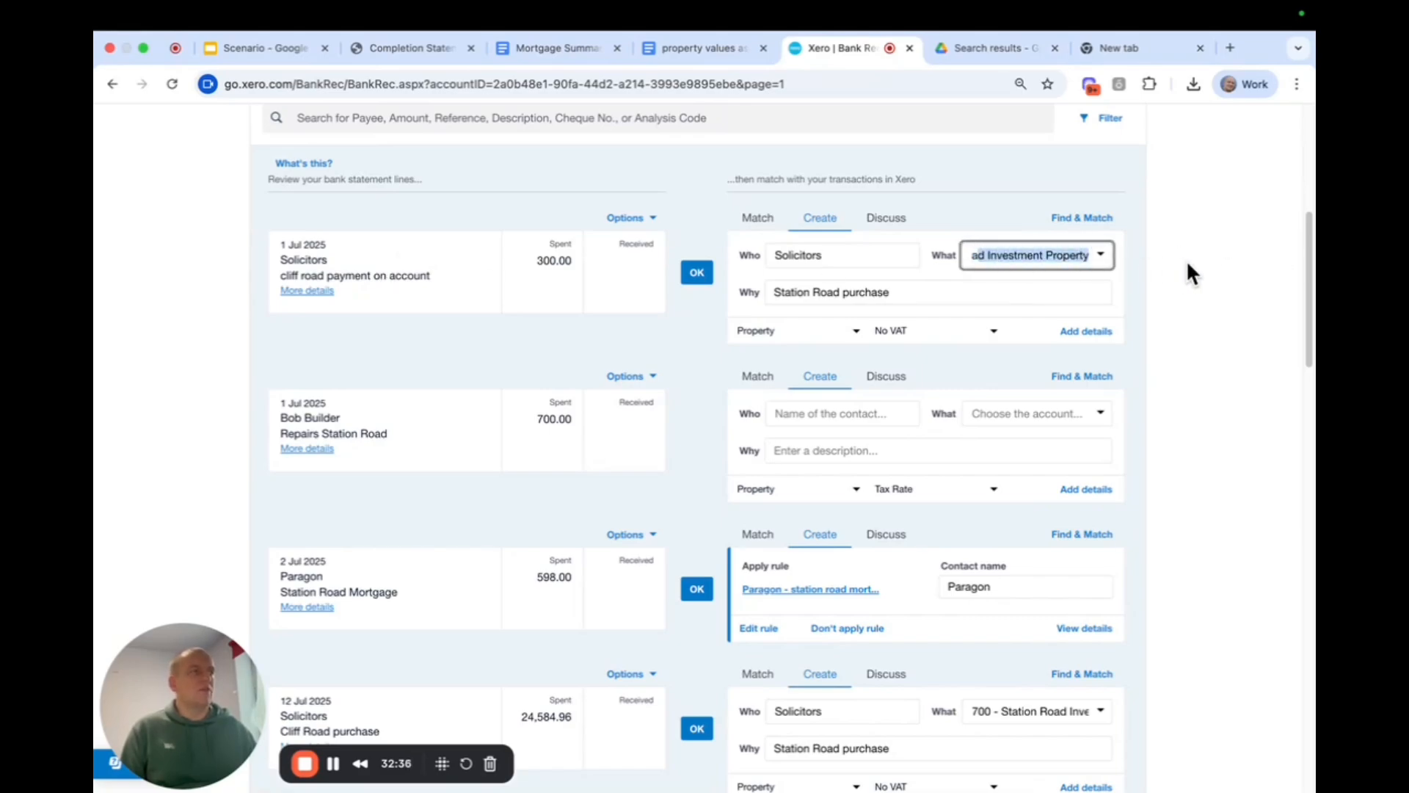
key("BackSpace")
key("BackSpace")
key("BackSpace")
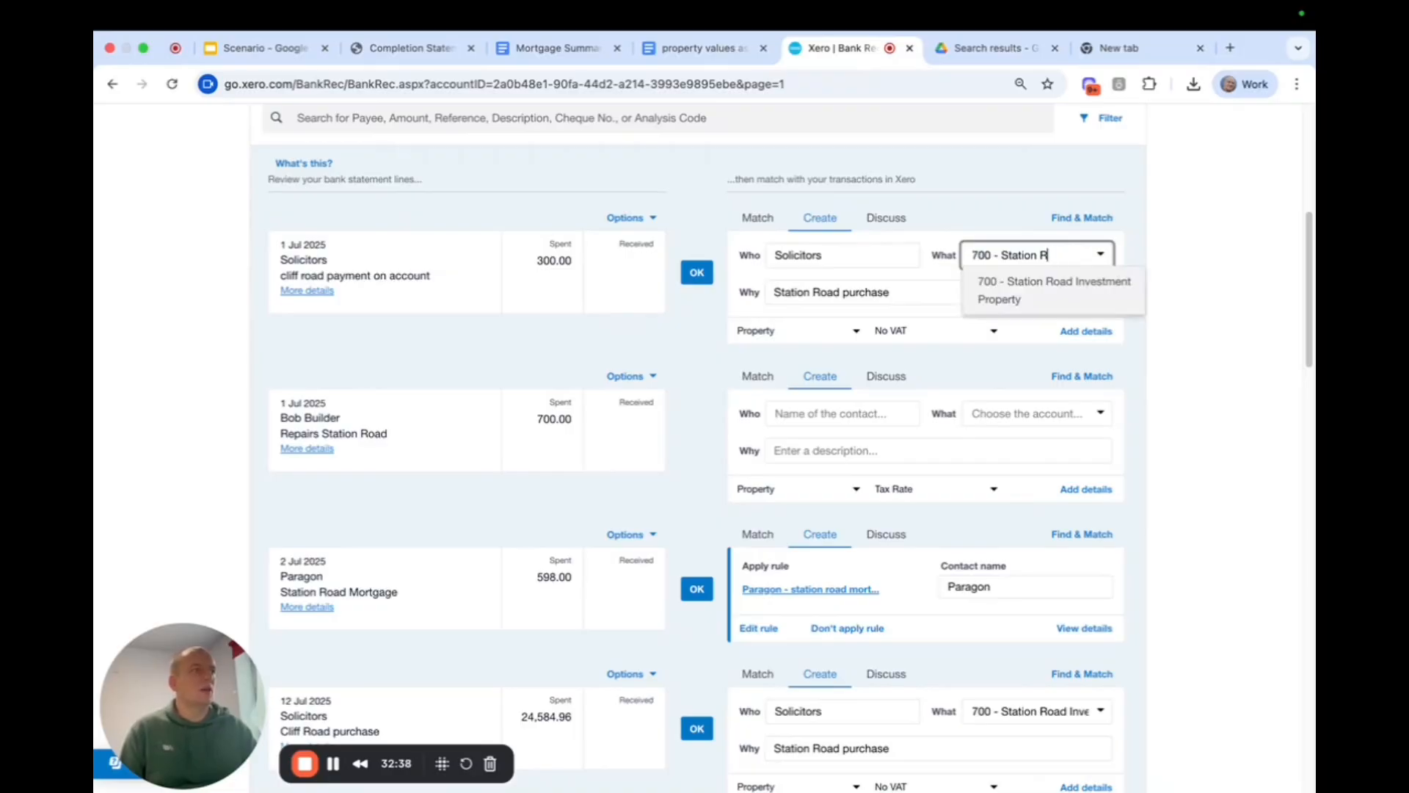
key("BackSpace")
key("BackSpace")
key("BackSpace")
key("BackSpace")
key("BackSpace")
key("BackSpace")
key("BackSpace")
key("BackSpace")
key("BackSpace")
key("BackSpace")
key("BackSpace")
key("BackSpace")
key("BackSpace")
key("BackSpace")
key("BackSpace")
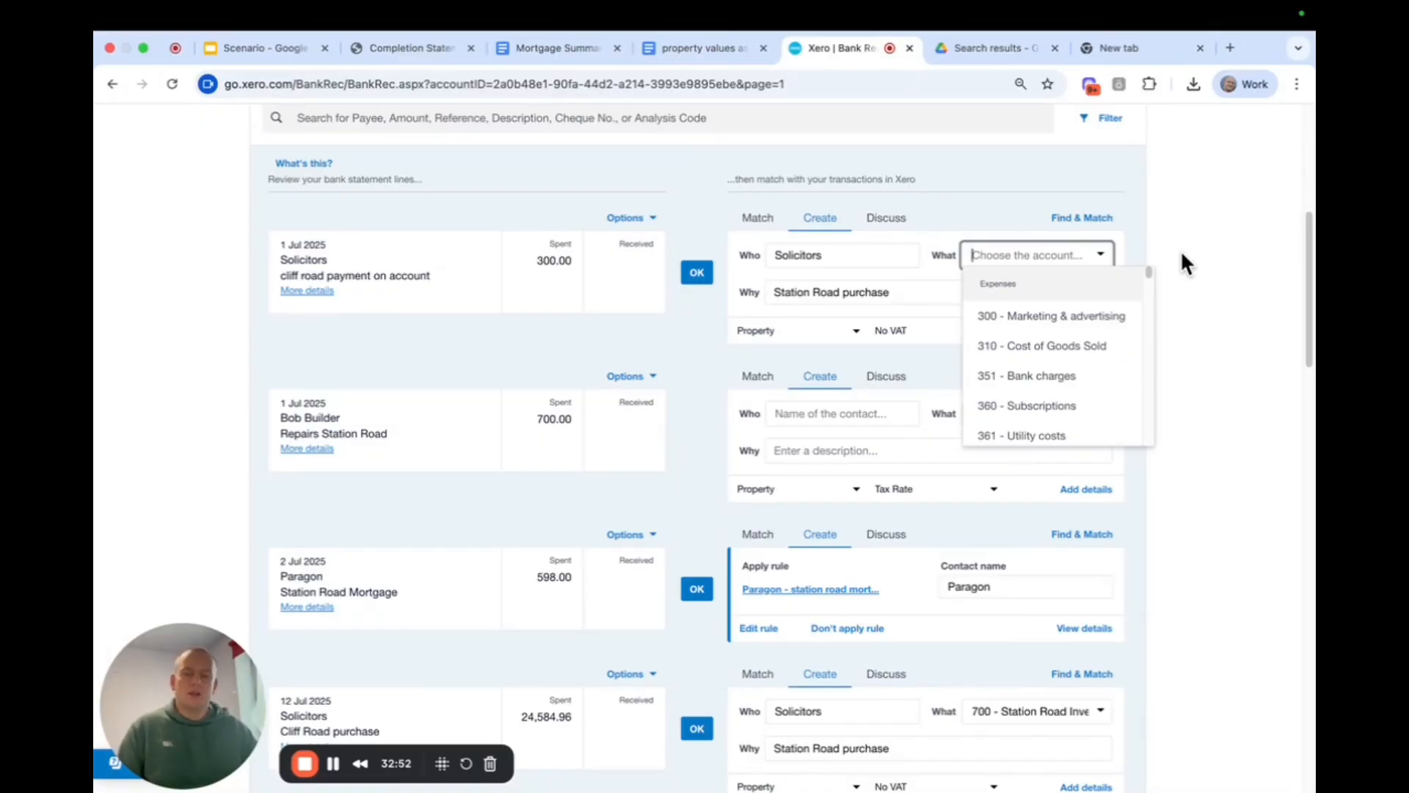
type("clif")
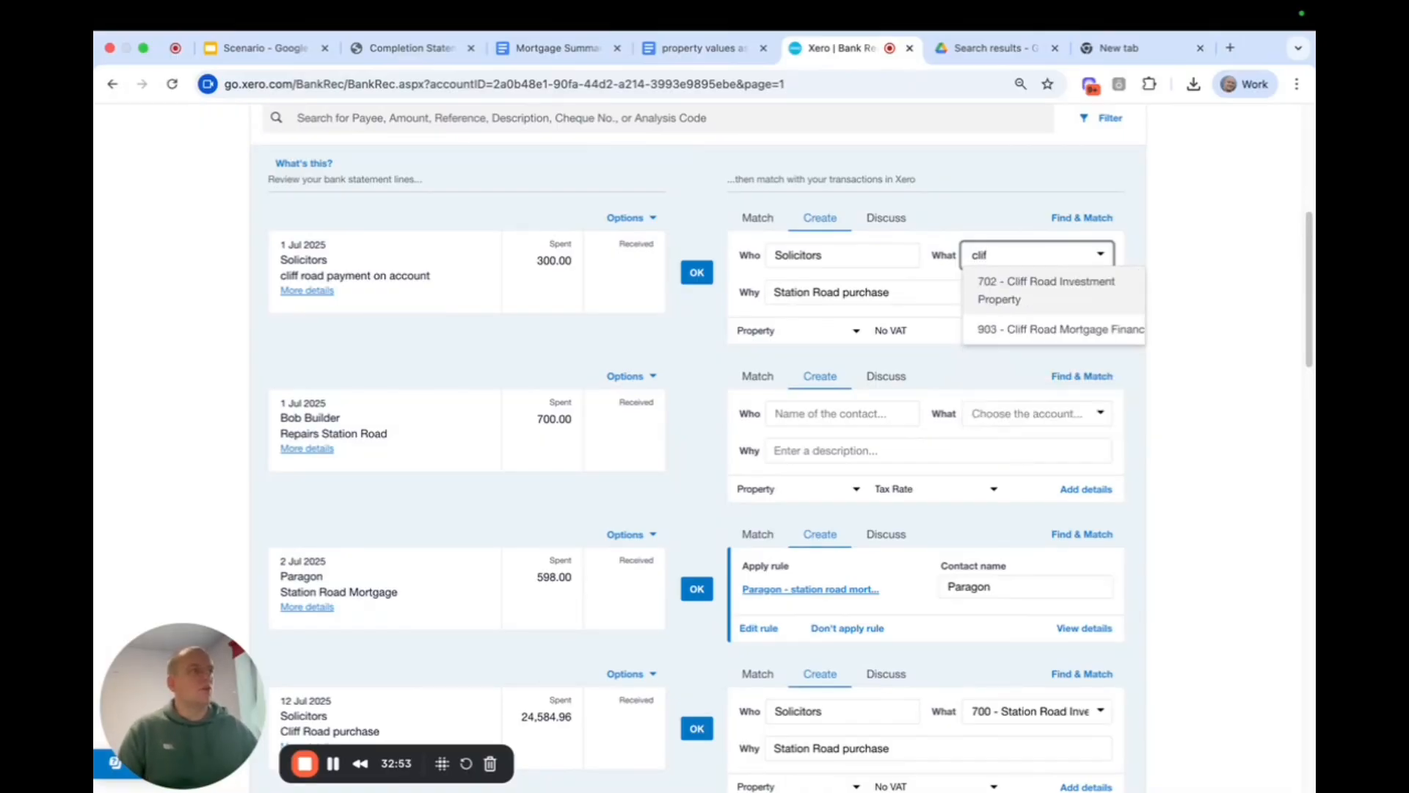
left_click(1049, 287)
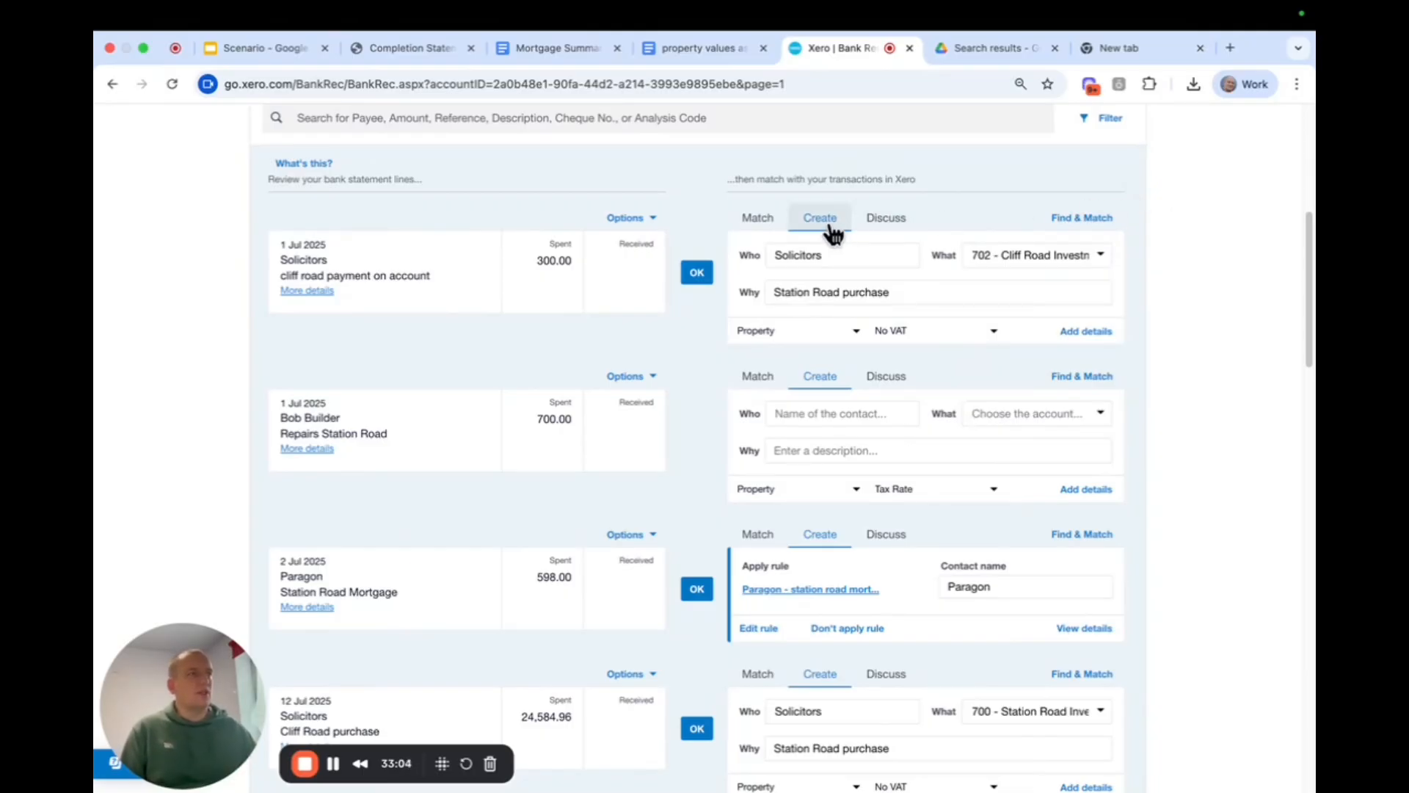
- Assign the 1 Jul 2025 solicitors' payment to the Cliff Road property and reconcile it
left_click(820, 338)
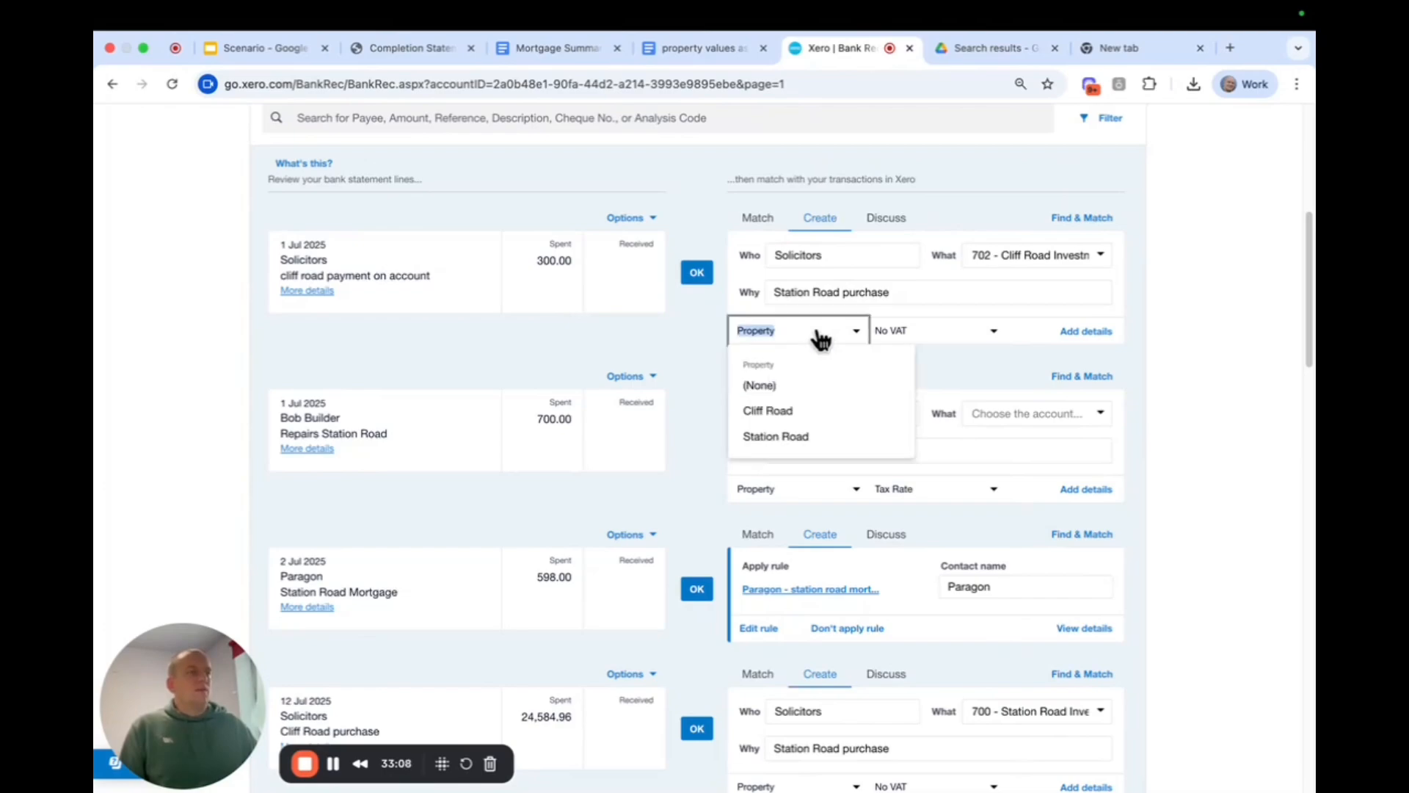
left_click(813, 420)
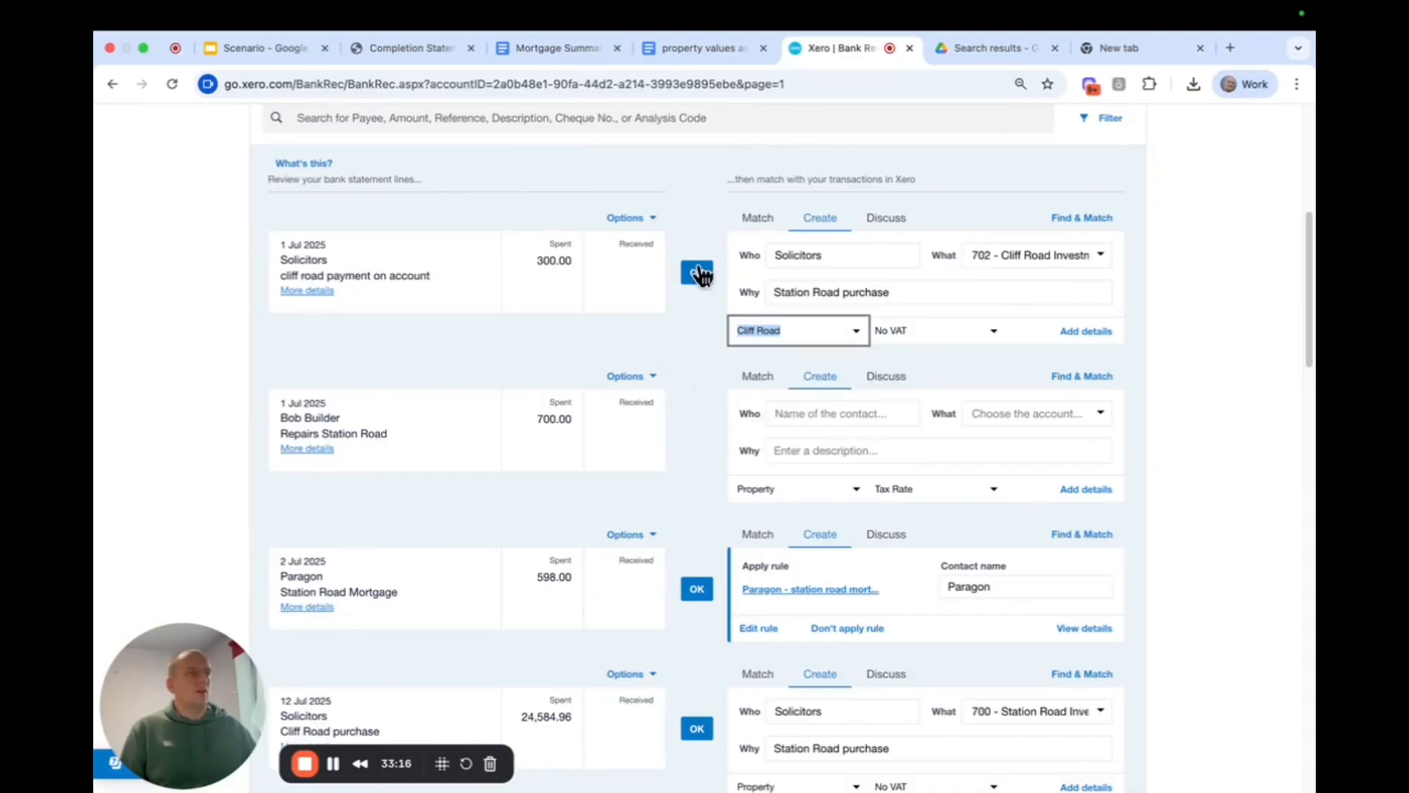
left_click(697, 273)
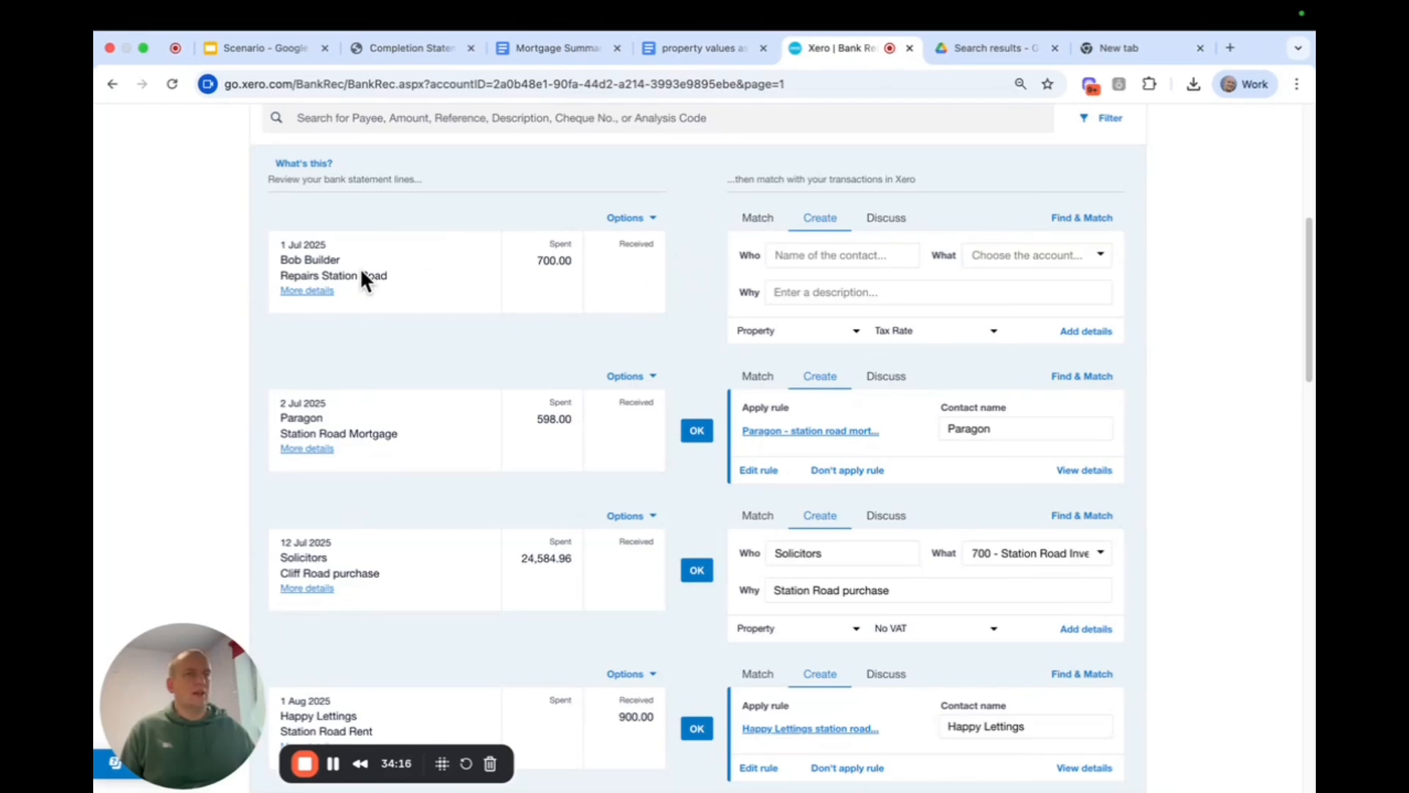
- Skip the 1 Jul 2025 Station Road repairs line and reconcile the 2 Jul 2025 Paragon mortgage payment using its rule
scroll(708, 289, "down", 4)
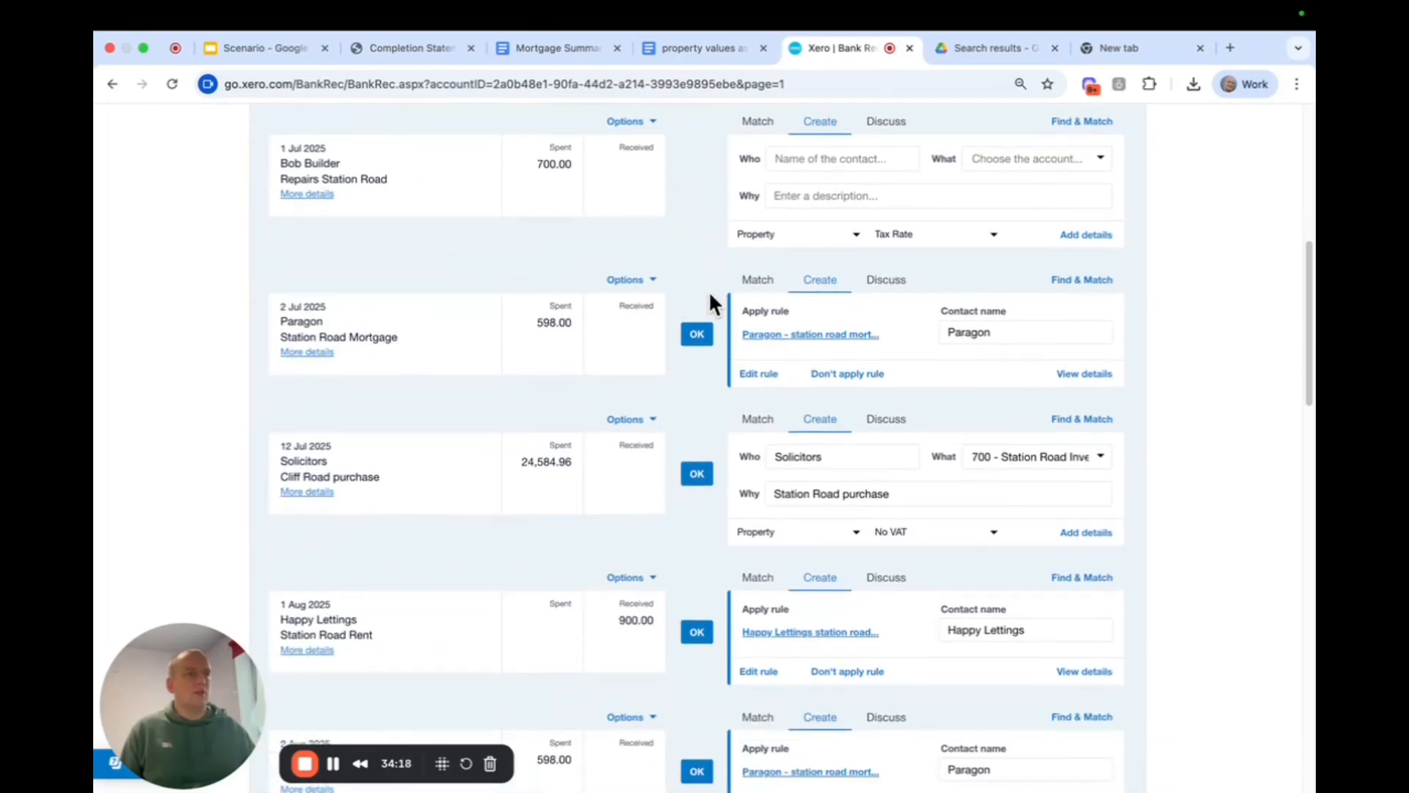
scroll(719, 242, "down", 1)
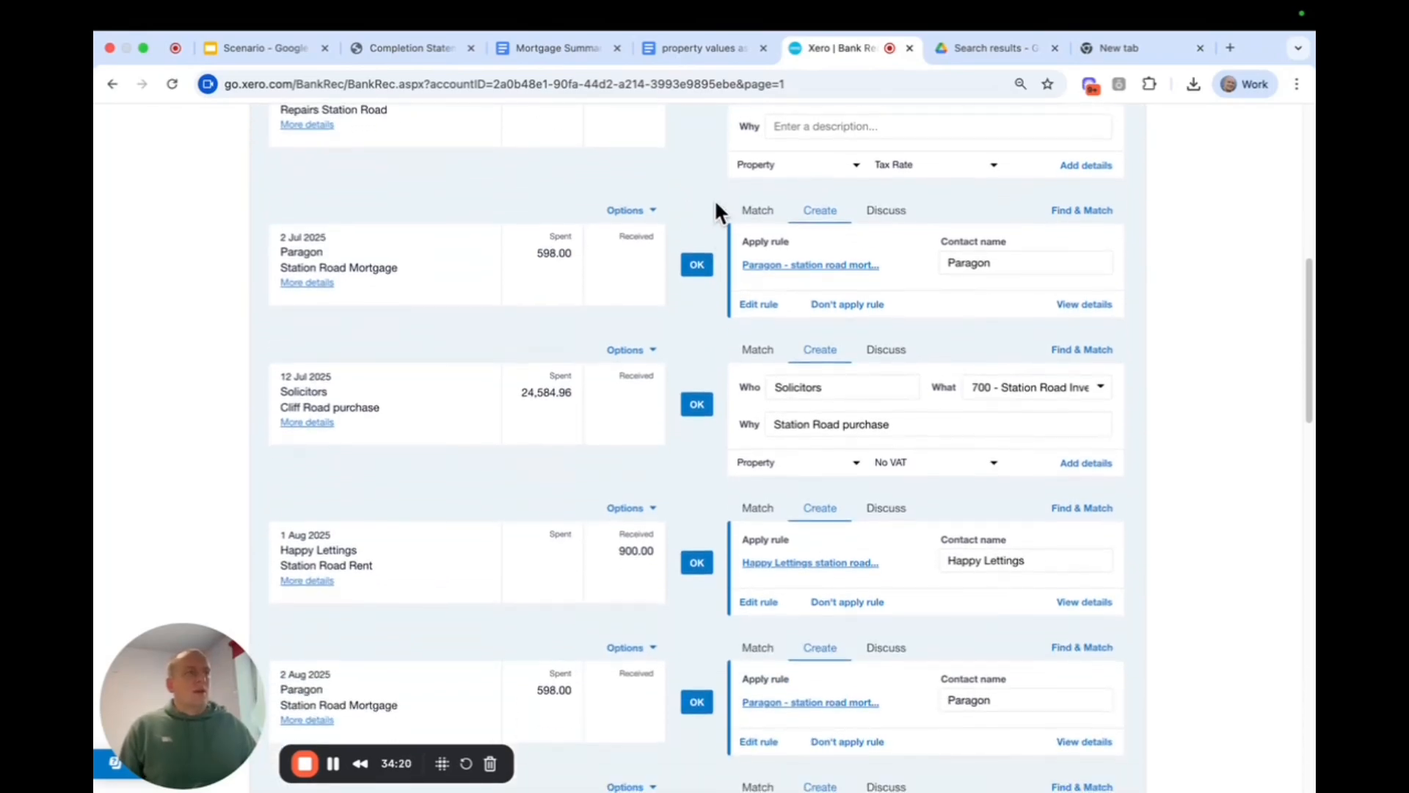
scroll(710, 212, "down", 1)
scroll(460, 251, "down", 1)
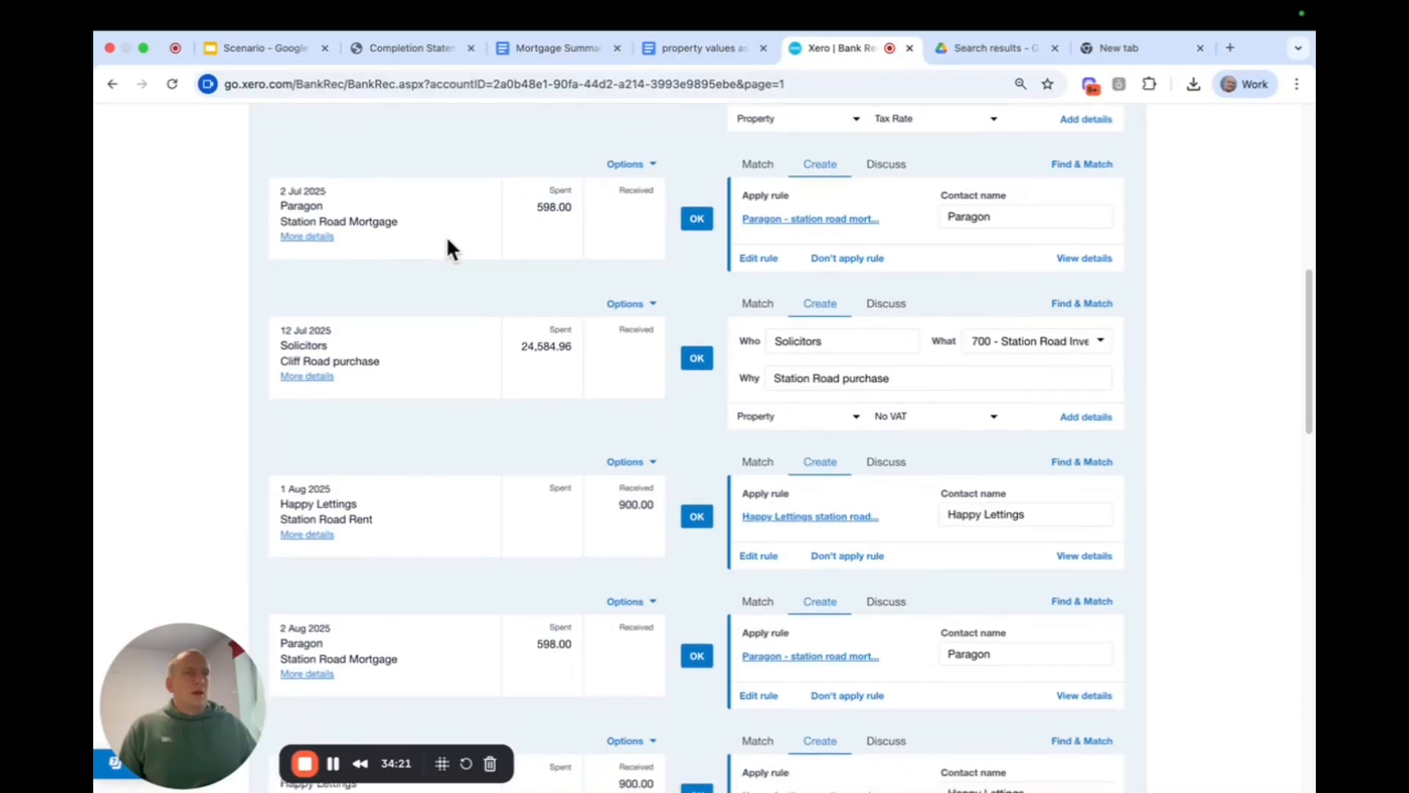
left_click(695, 219)
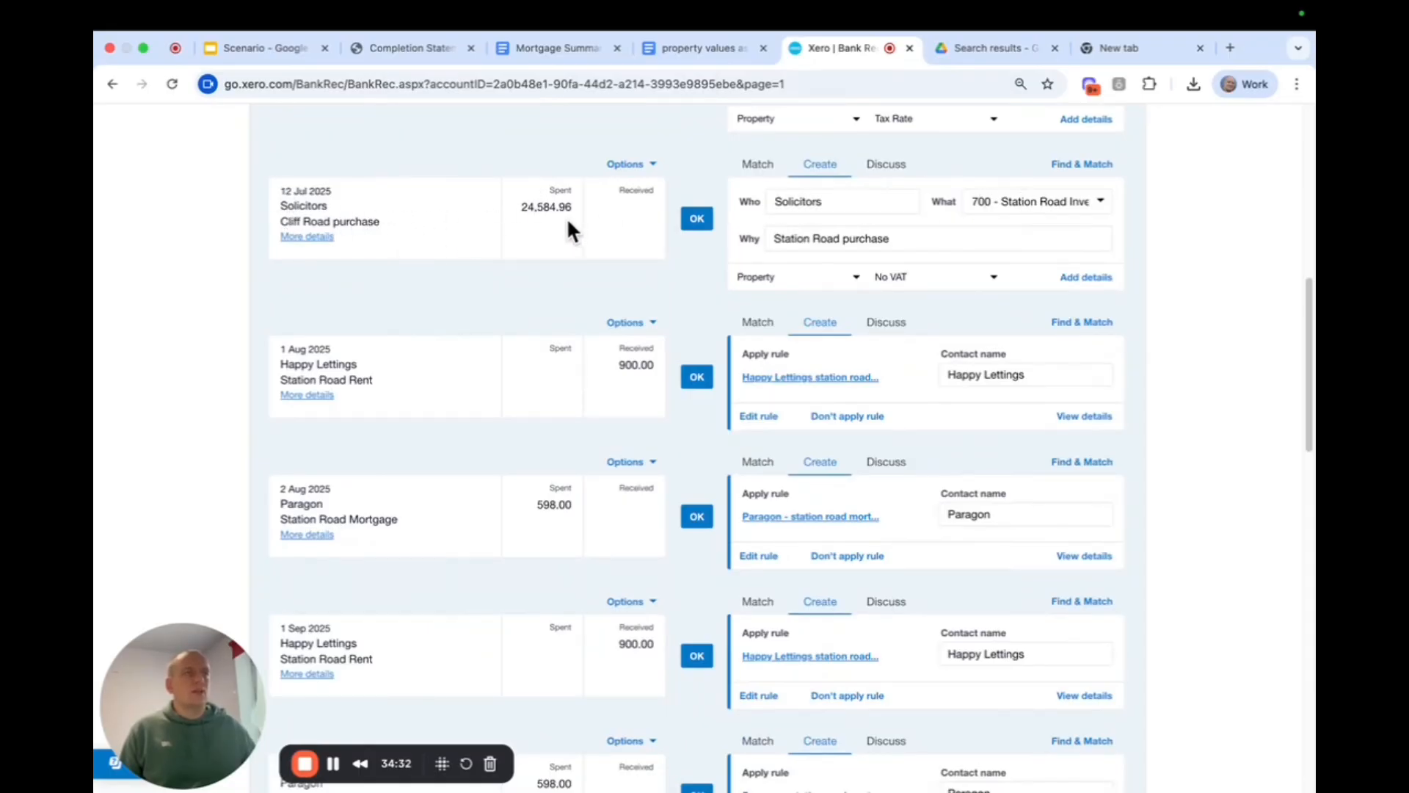
- Set the 12 Jul 2025 solicitors' Cliff Road purchase to account 702 - Cliff Road Investment Property and the Cliff Road property
left_click(976, 199)
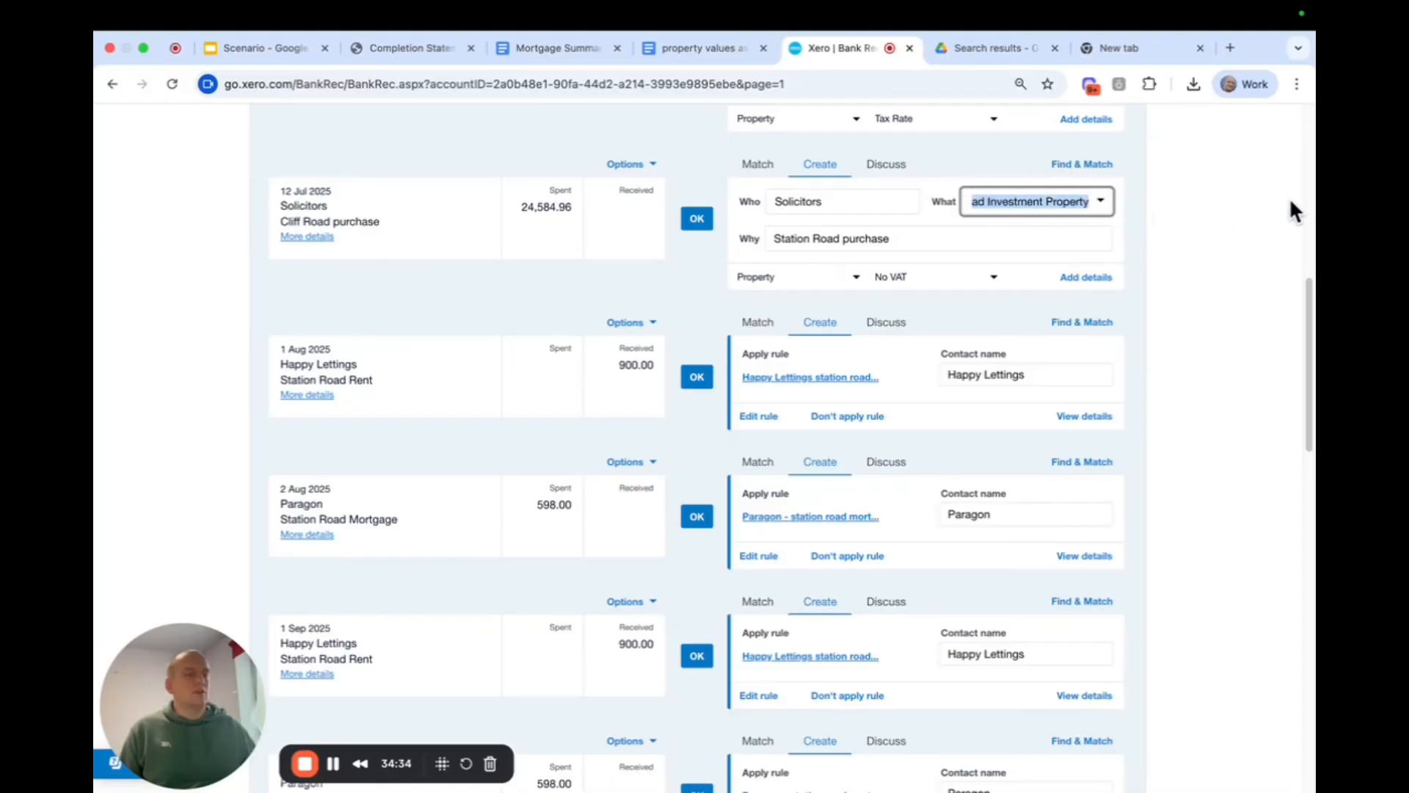
key("BackSpace")
type("cliff")
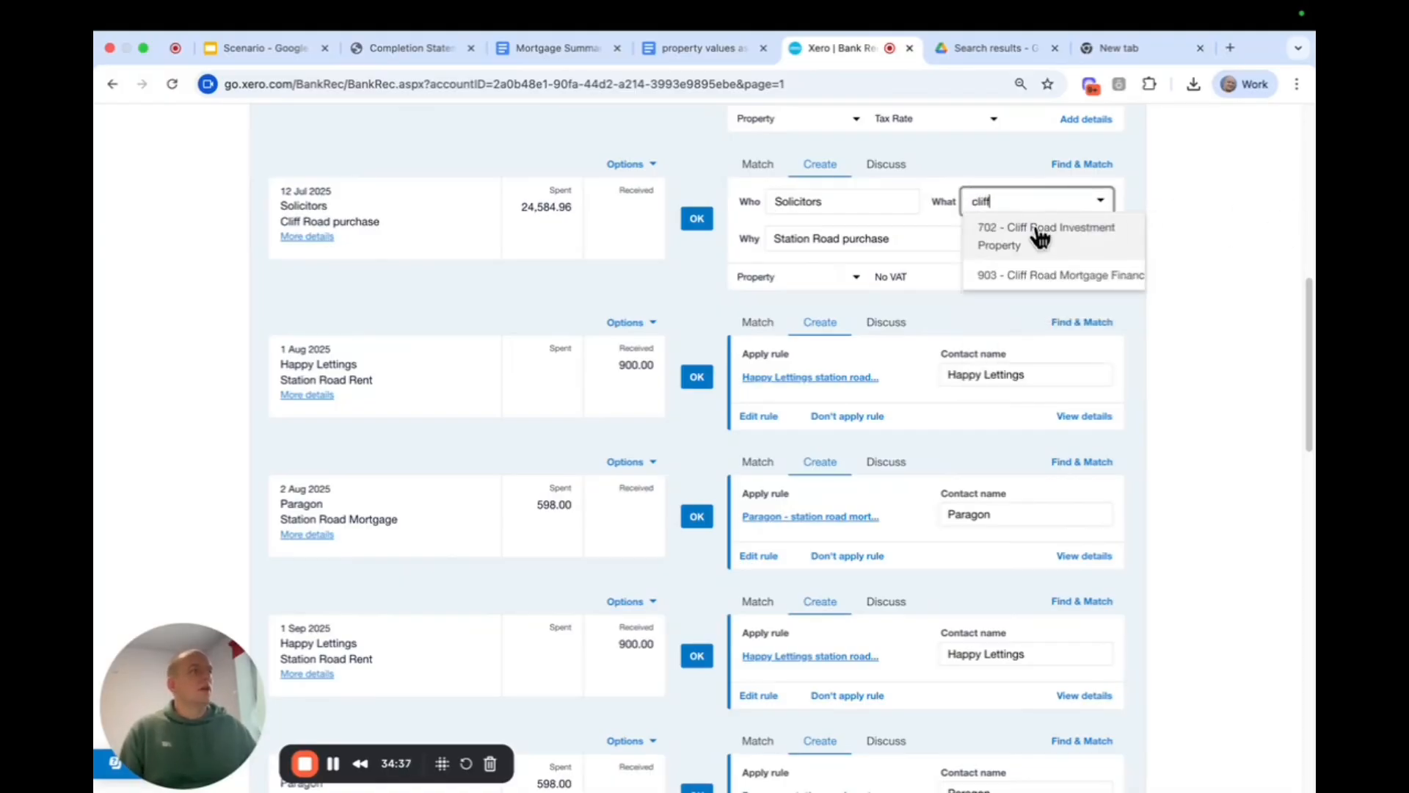
left_click(1022, 231)
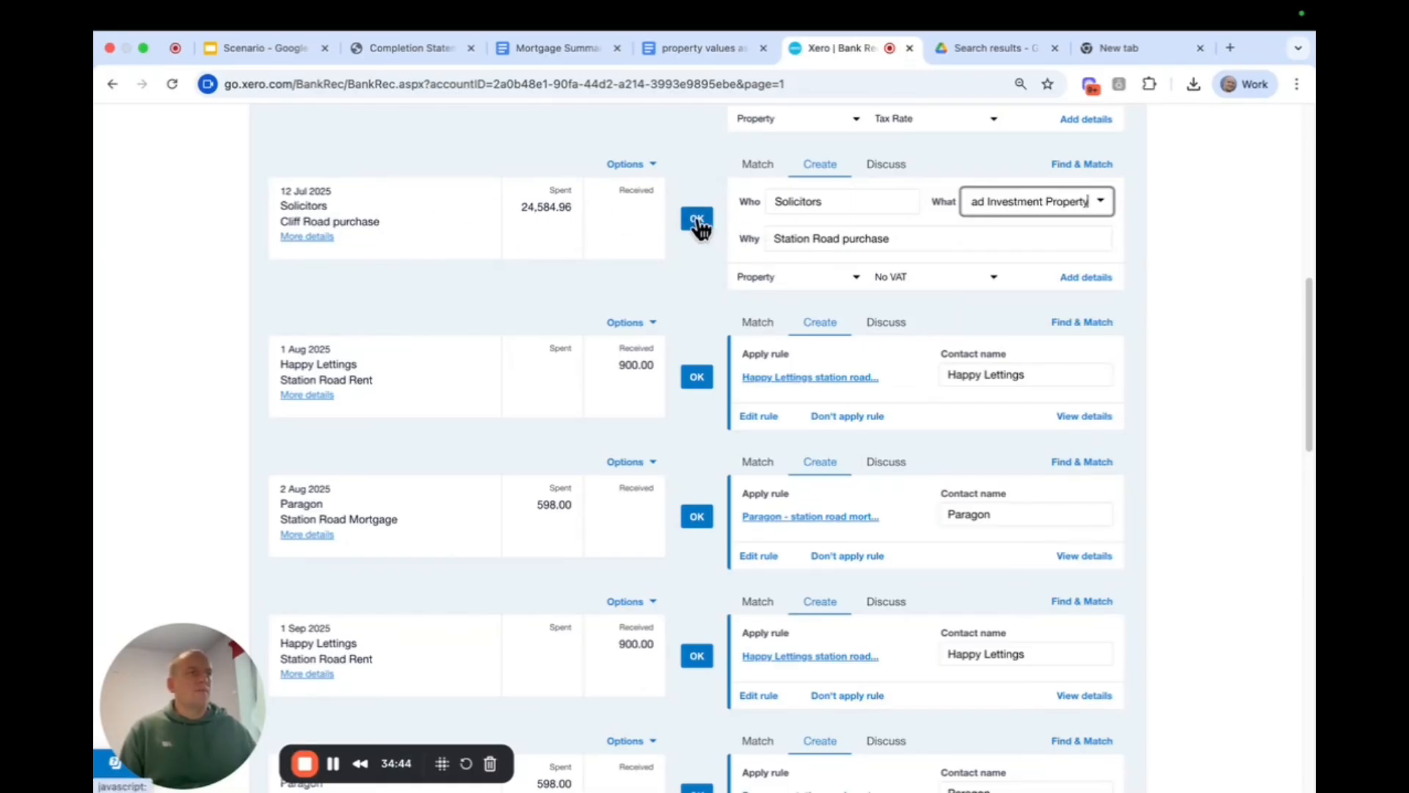
left_click(796, 282)
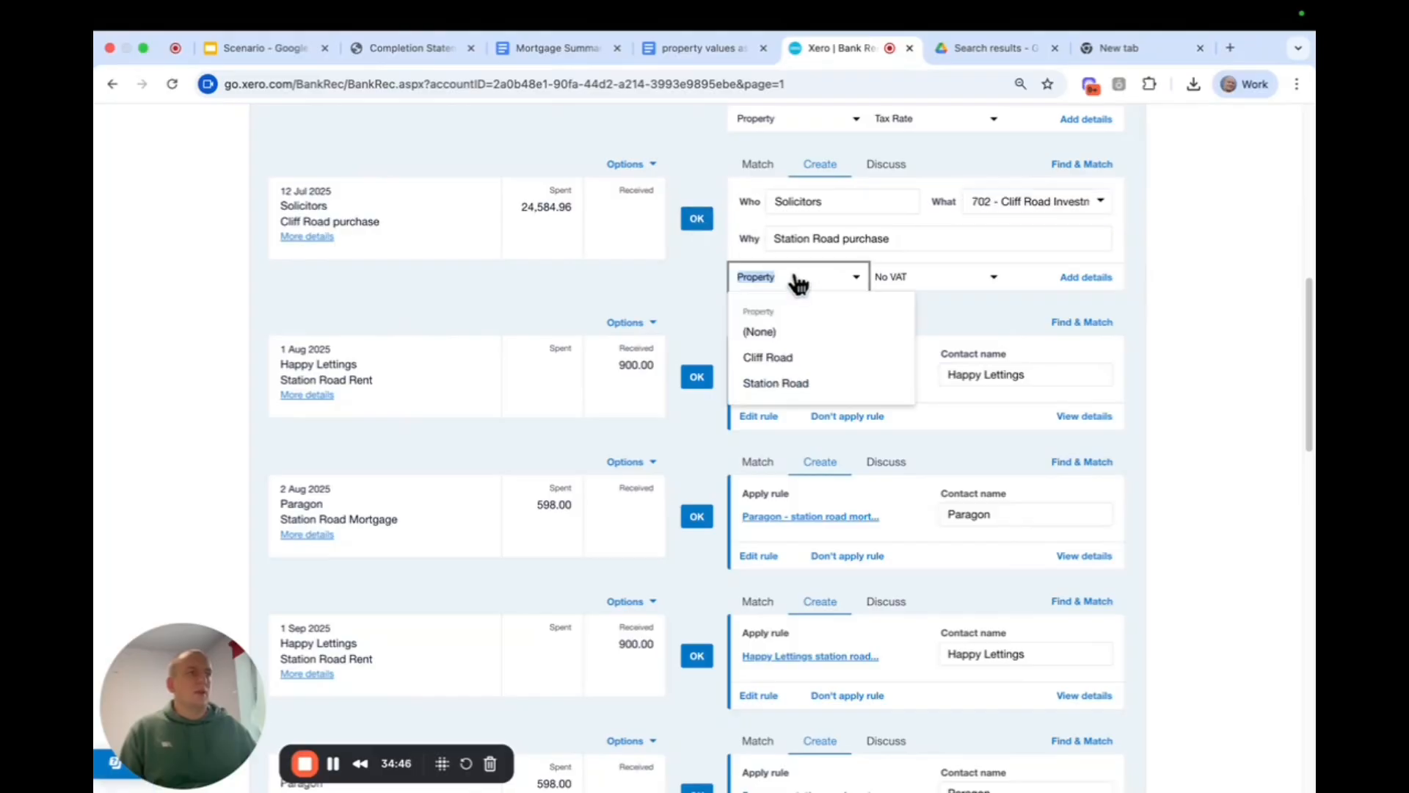
left_click(778, 359)
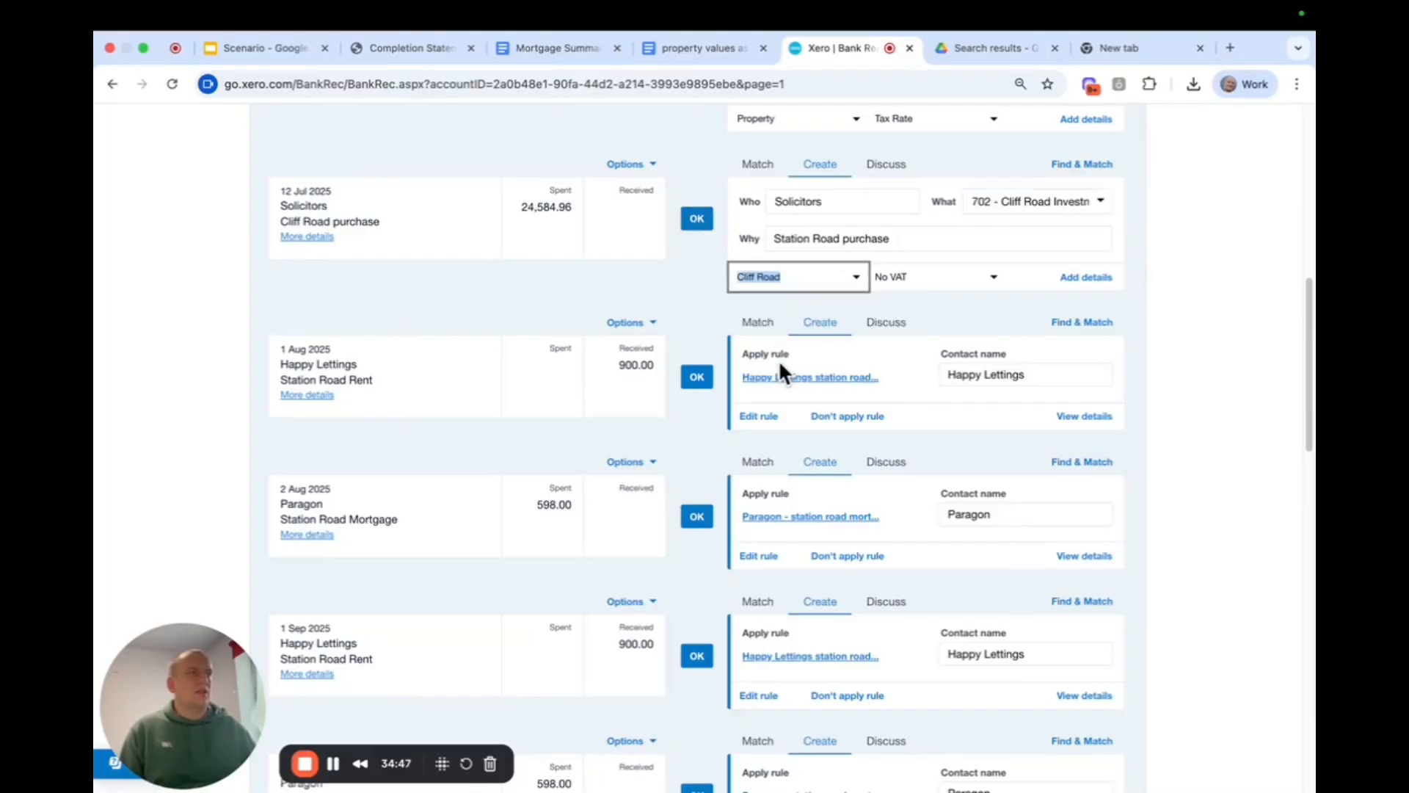
- Reconcile the 12 Jul 2025 solicitors' Cliff Road purchase and the August and September 2025 Station Road rent and mortgage lines
left_click(698, 219)
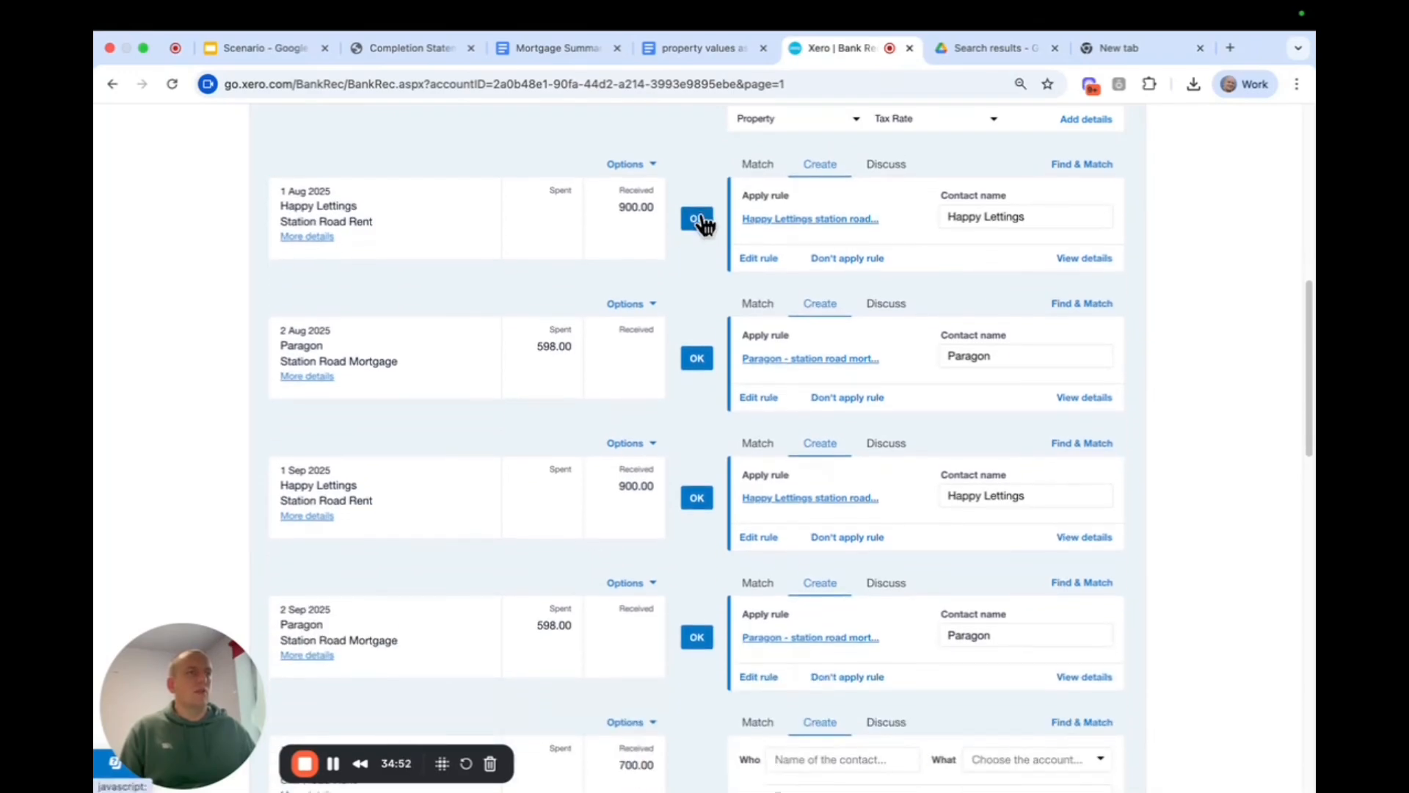
left_click(697, 218)
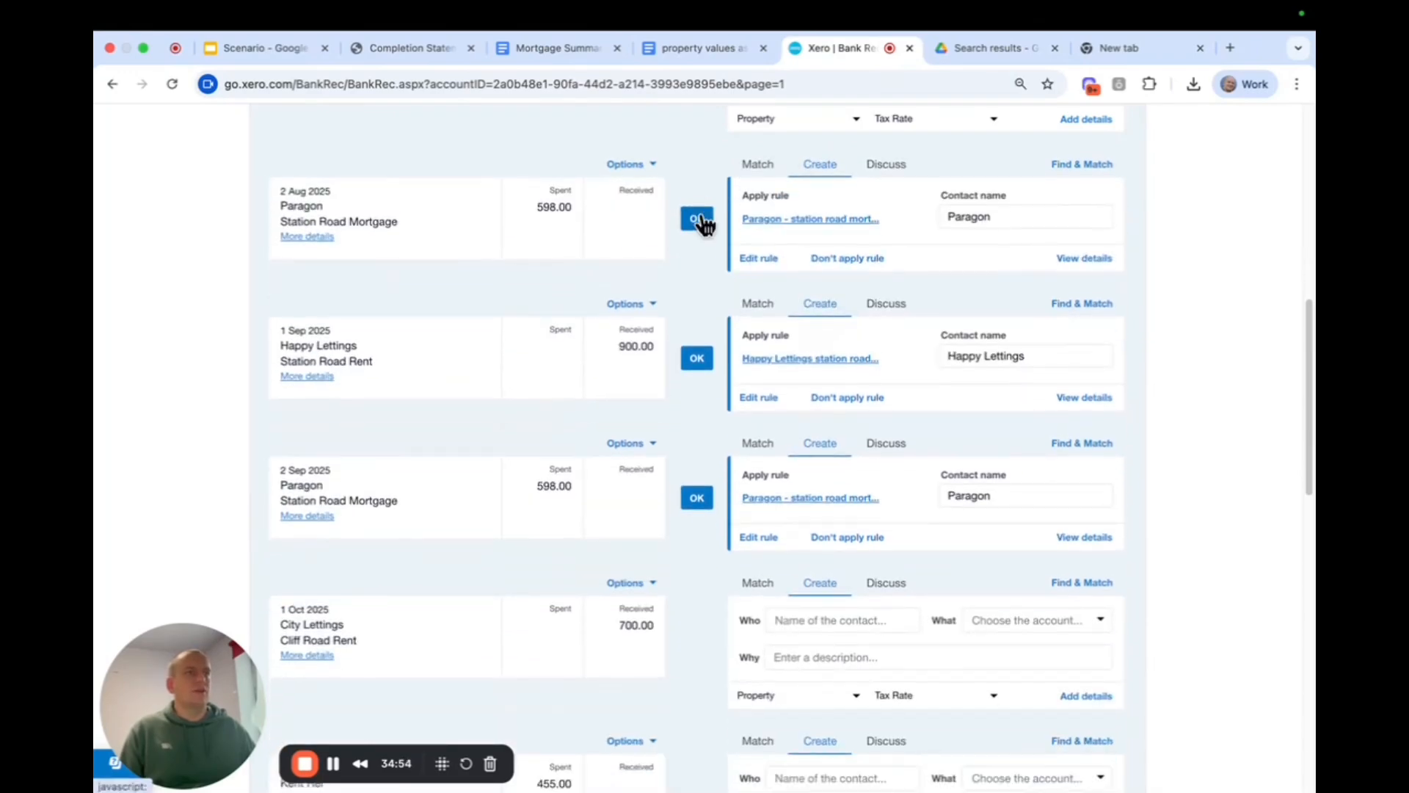
left_click(698, 219)
left_click(697, 219)
left_click(697, 219)
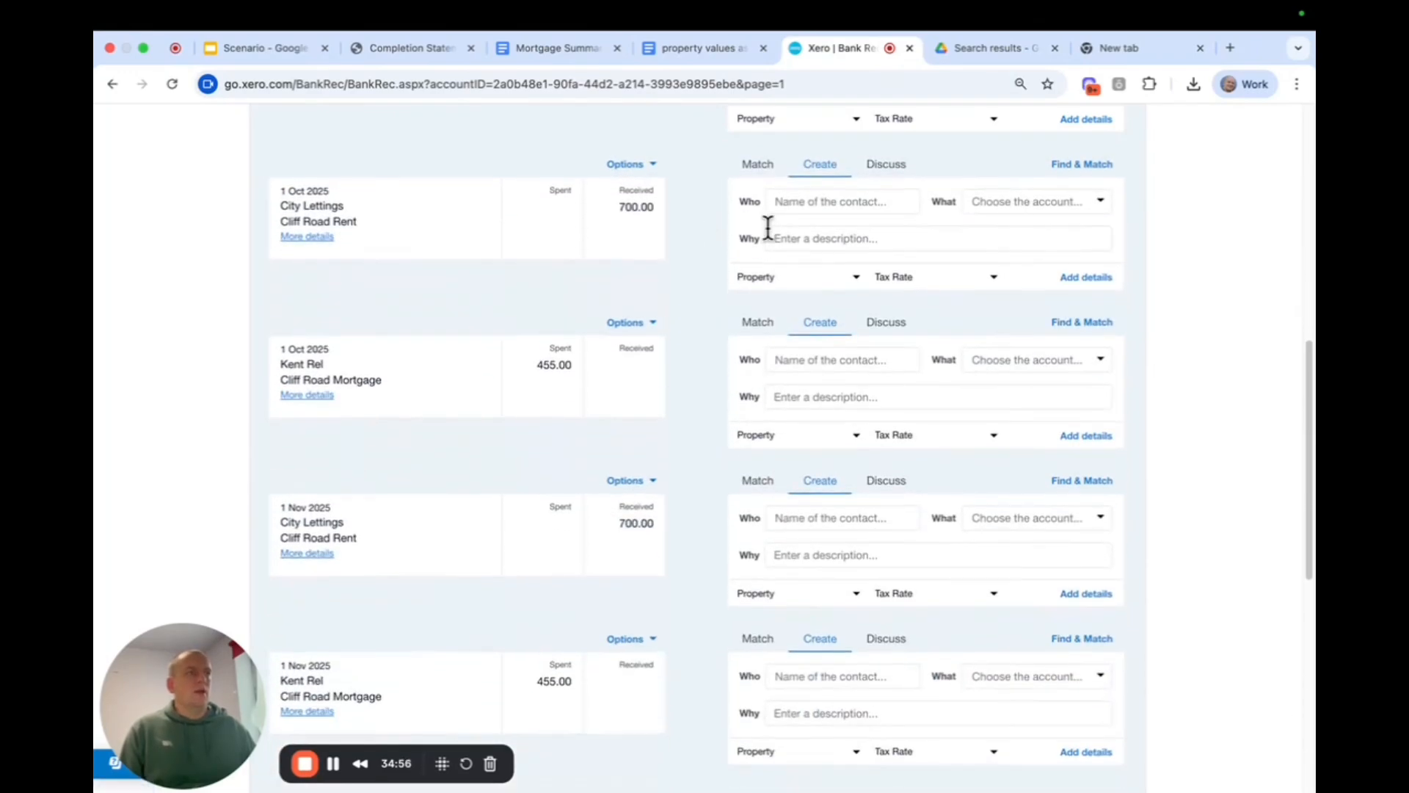
- Start a bank rule from the 1 Oct 2025 City Lettings line, matching payee contains City Lettings without the description condition
left_click(642, 165)
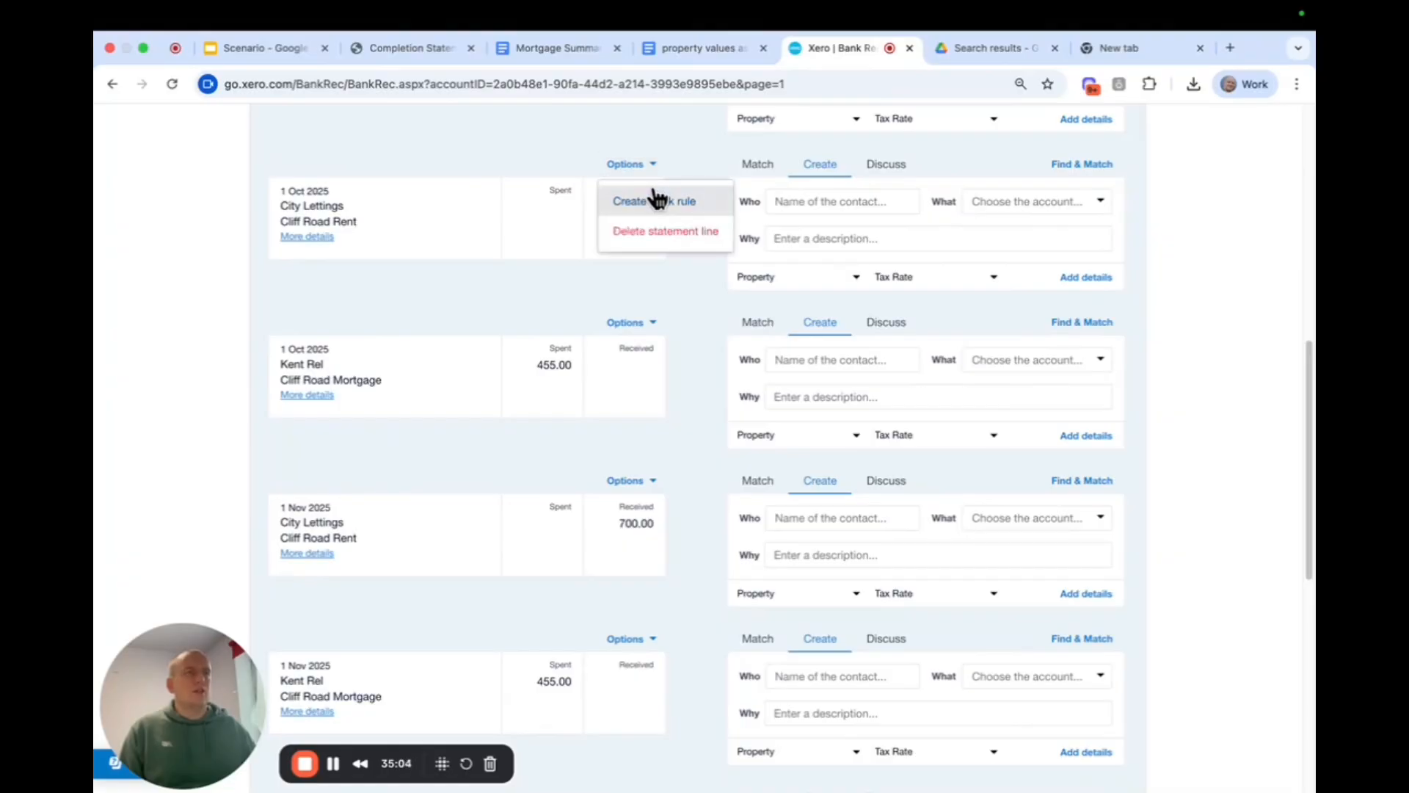
left_click(652, 196)
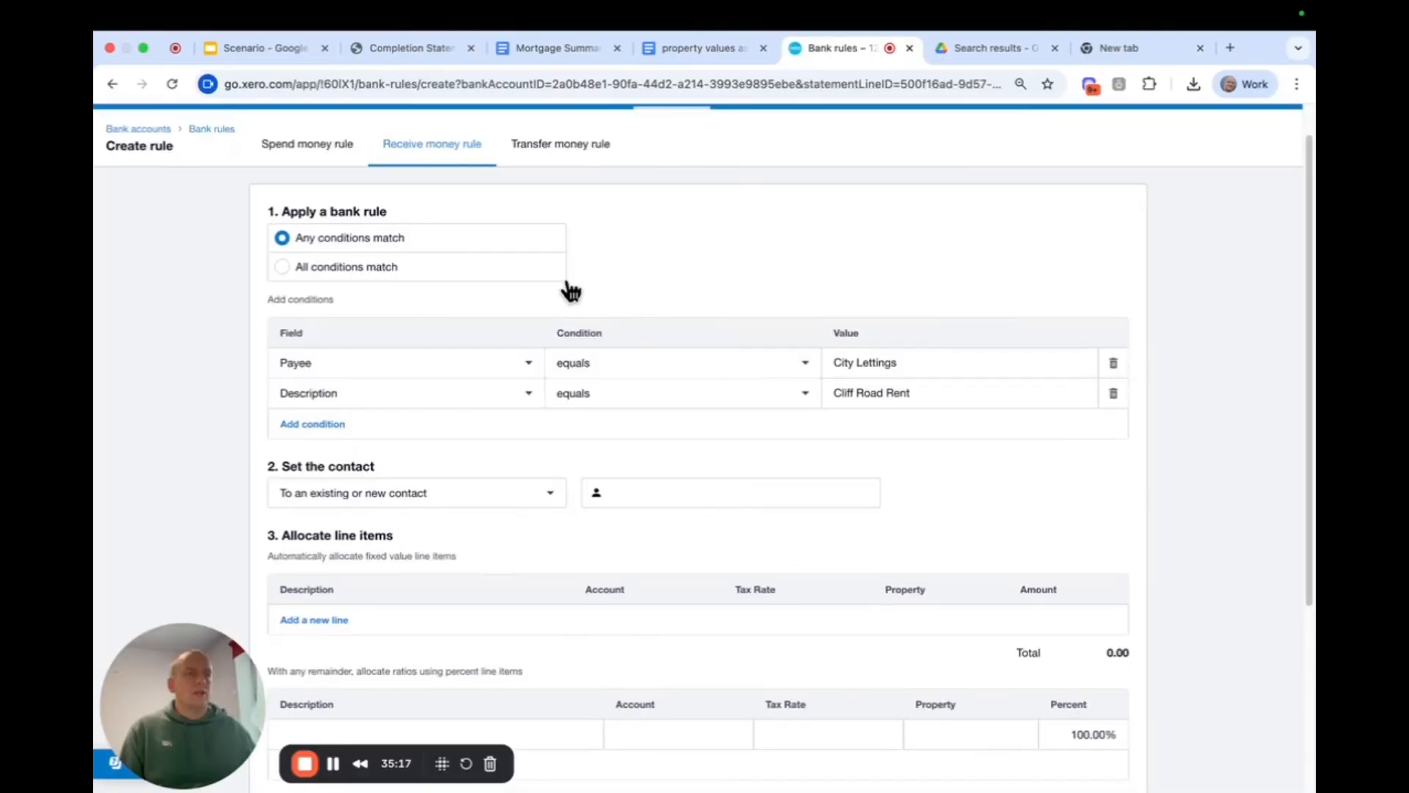
left_click(591, 367)
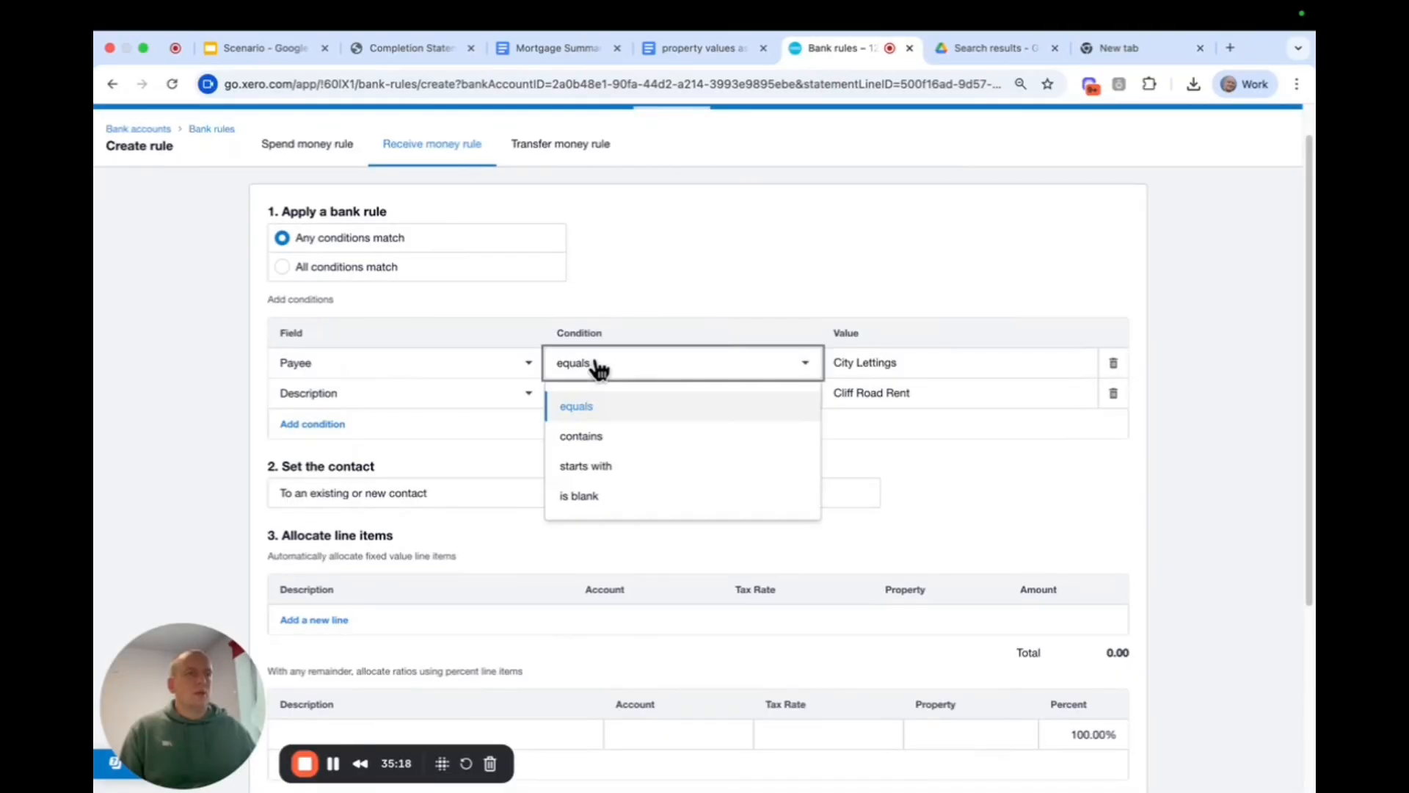
left_click(607, 439)
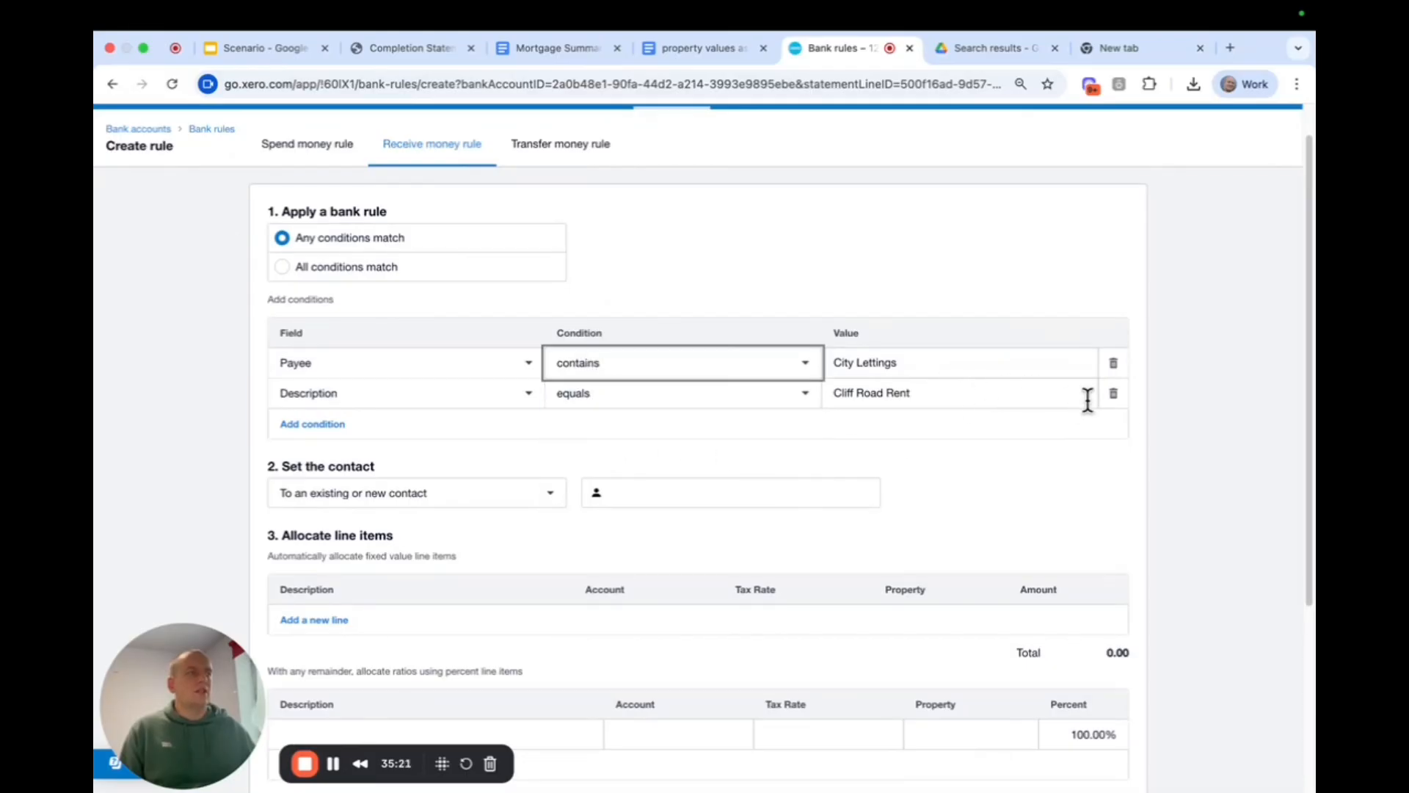
left_click(1114, 394)
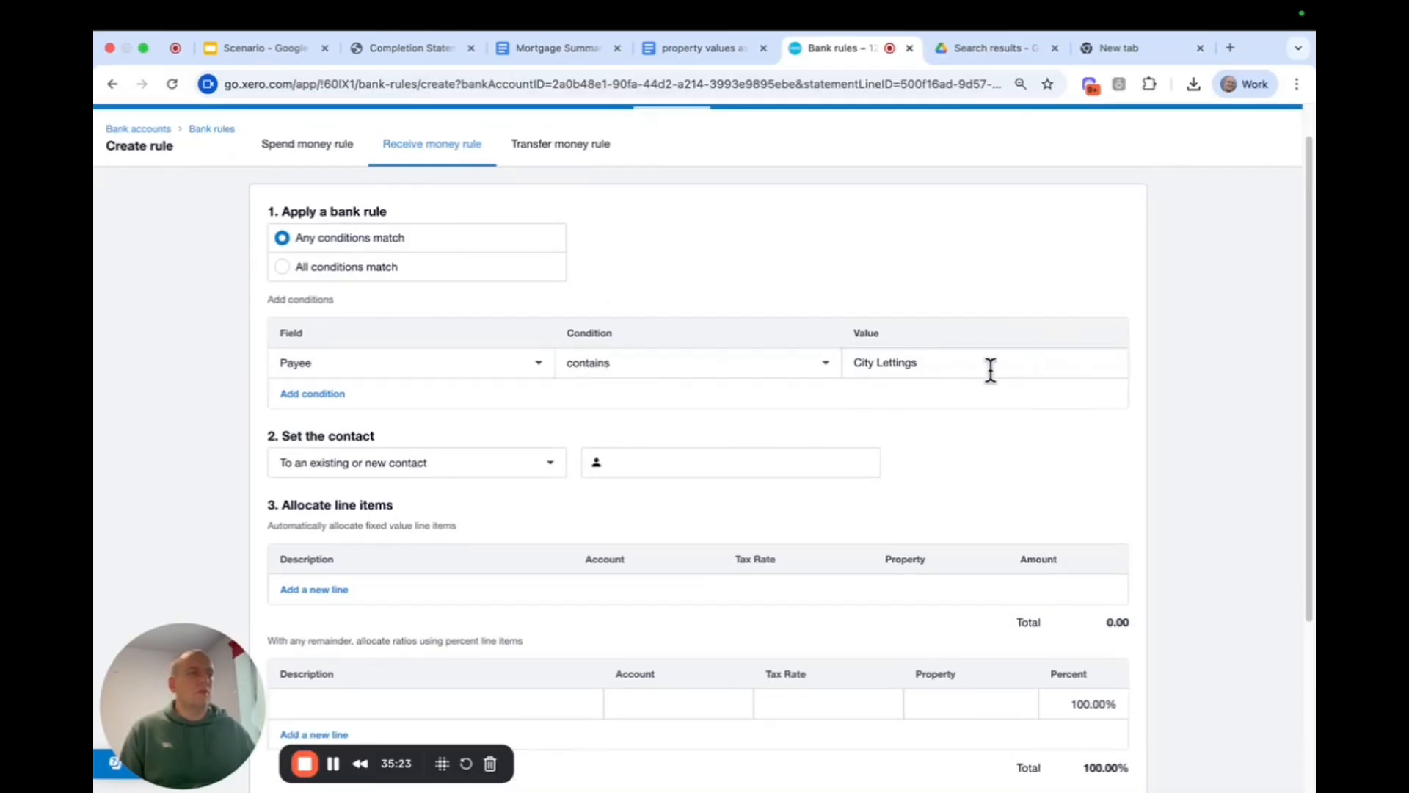
- Set the rule's contact to City Lettings, using the payee value from the condition and adding it as a new contact
scroll(731, 397, "down", 2)
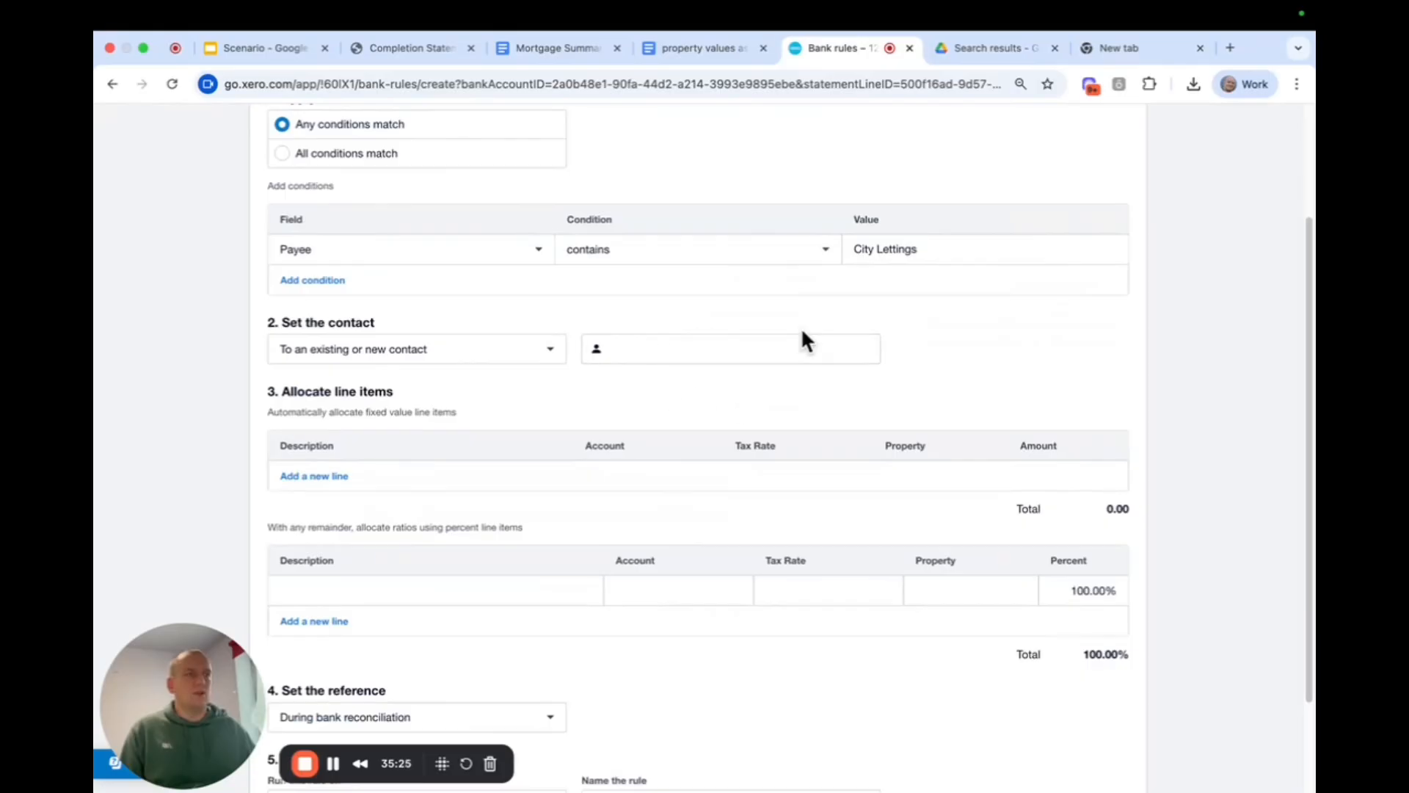
left_click_drag(930, 250, 780, 252)
key("ctrl+c")
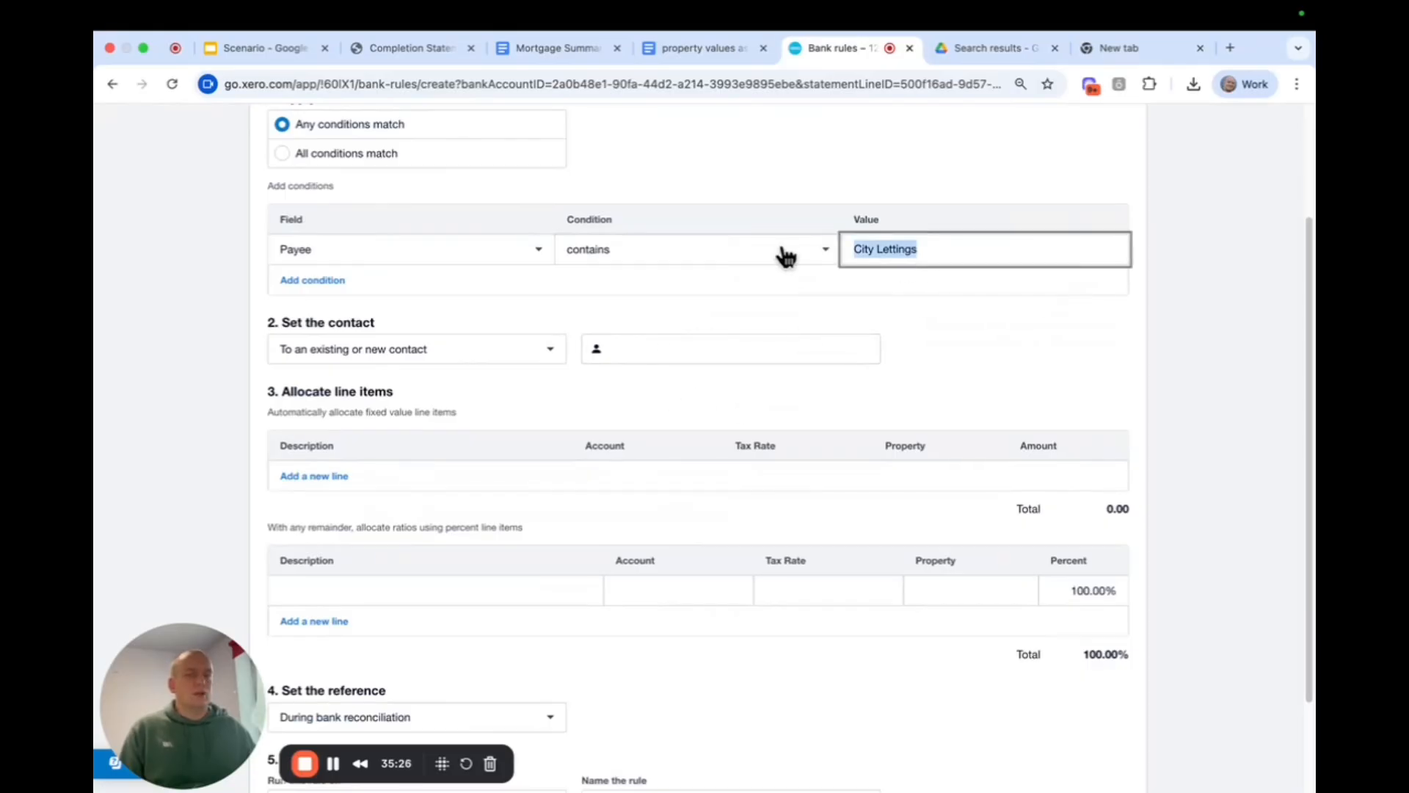
left_click(686, 348)
key("ctrl+v")
left_click(710, 402)
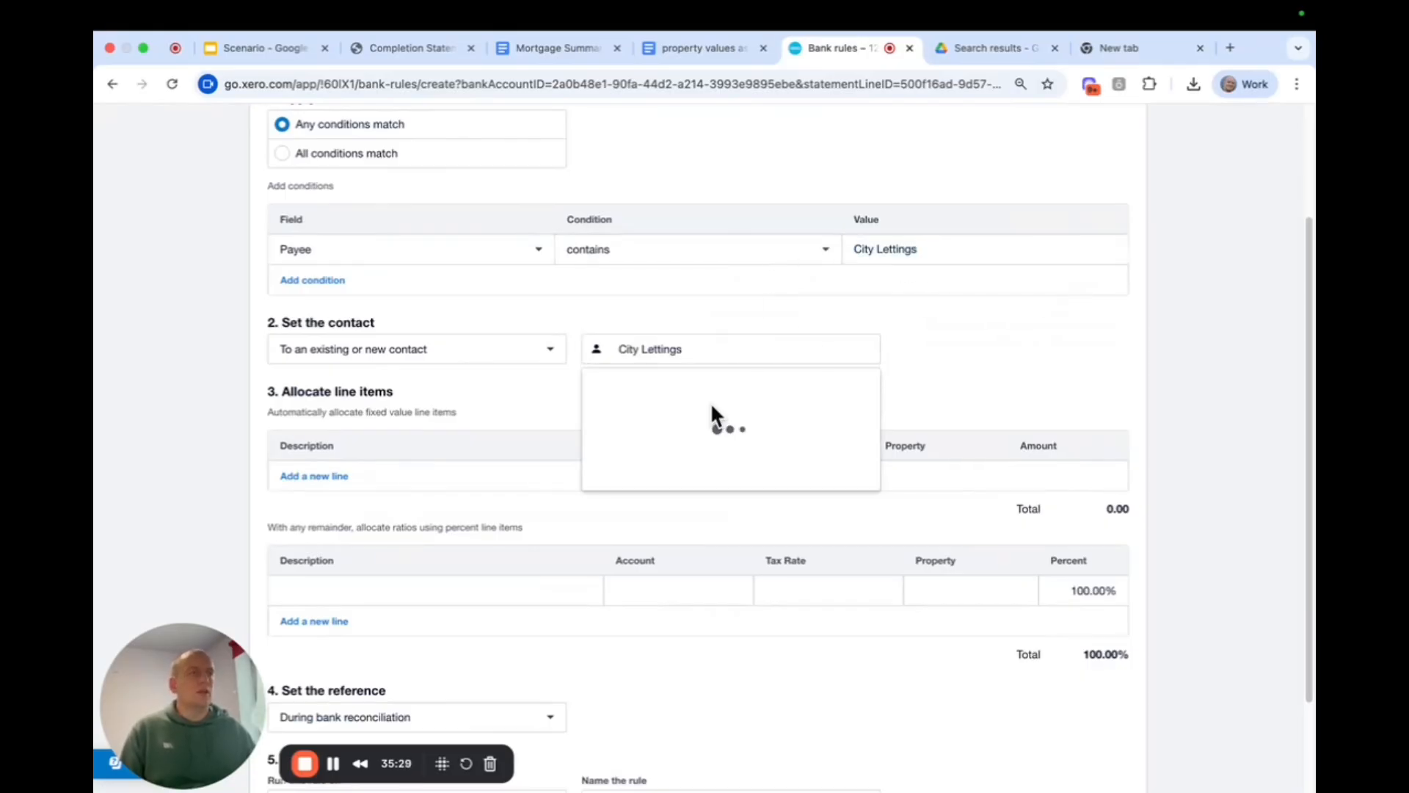
- Describe the rule's 100% allocation line as "City Lettings rent for cliff road"
scroll(492, 424, "down", 2)
left_click(400, 449)
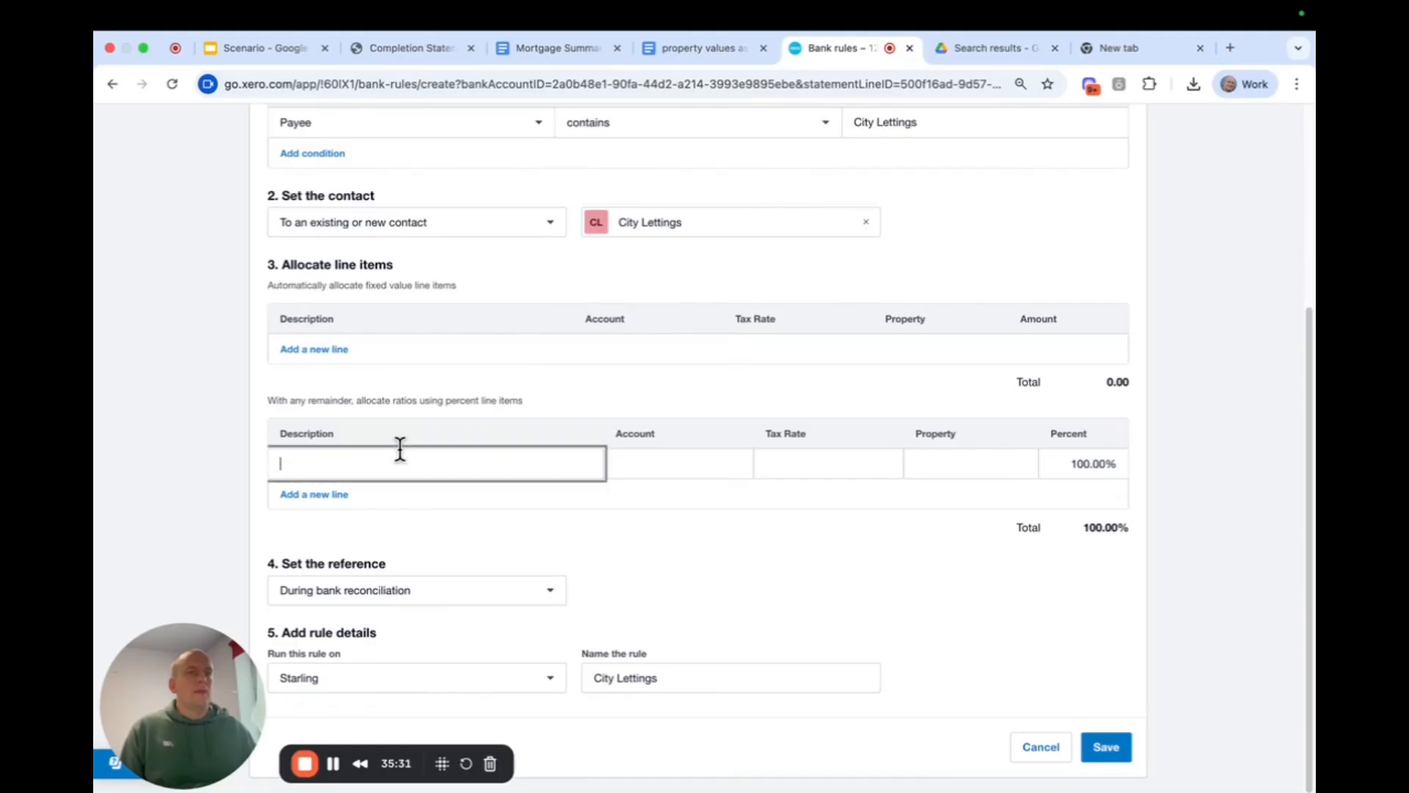
key("ctrl+v")
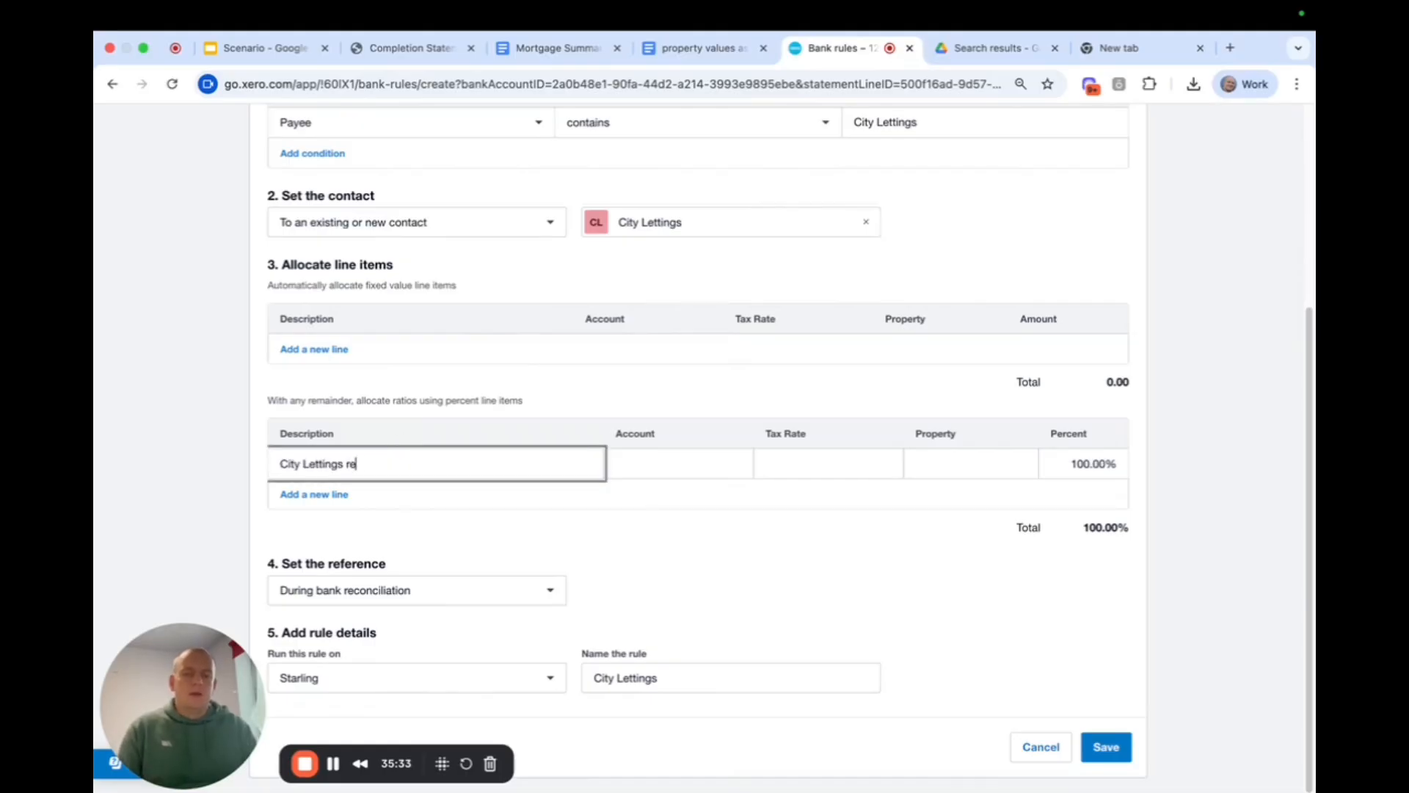
type("rent for cliff road")
- Allocate the City Lettings rent line to account 200 - Rents receivable and the Cliff Road property
left_click(639, 460)
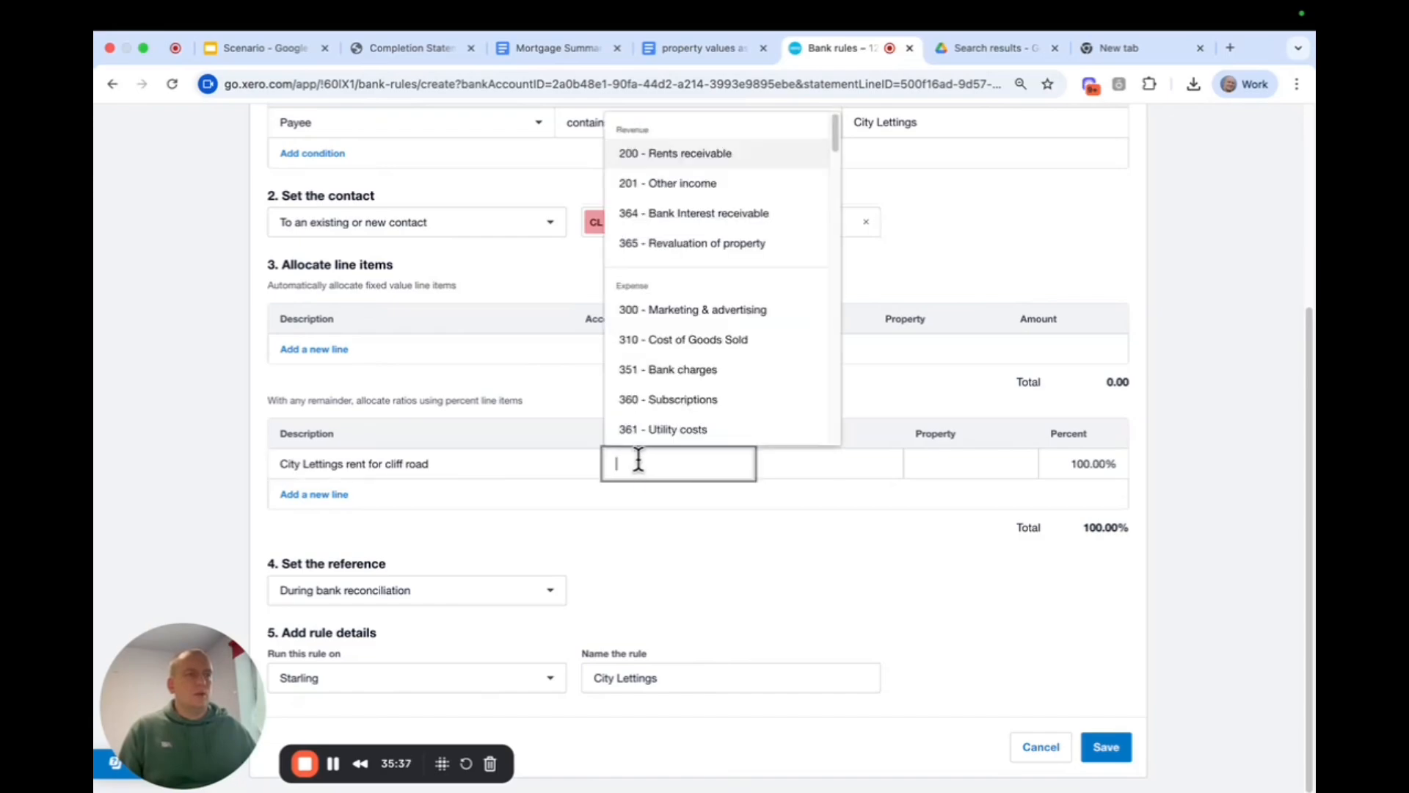
type("rentr")
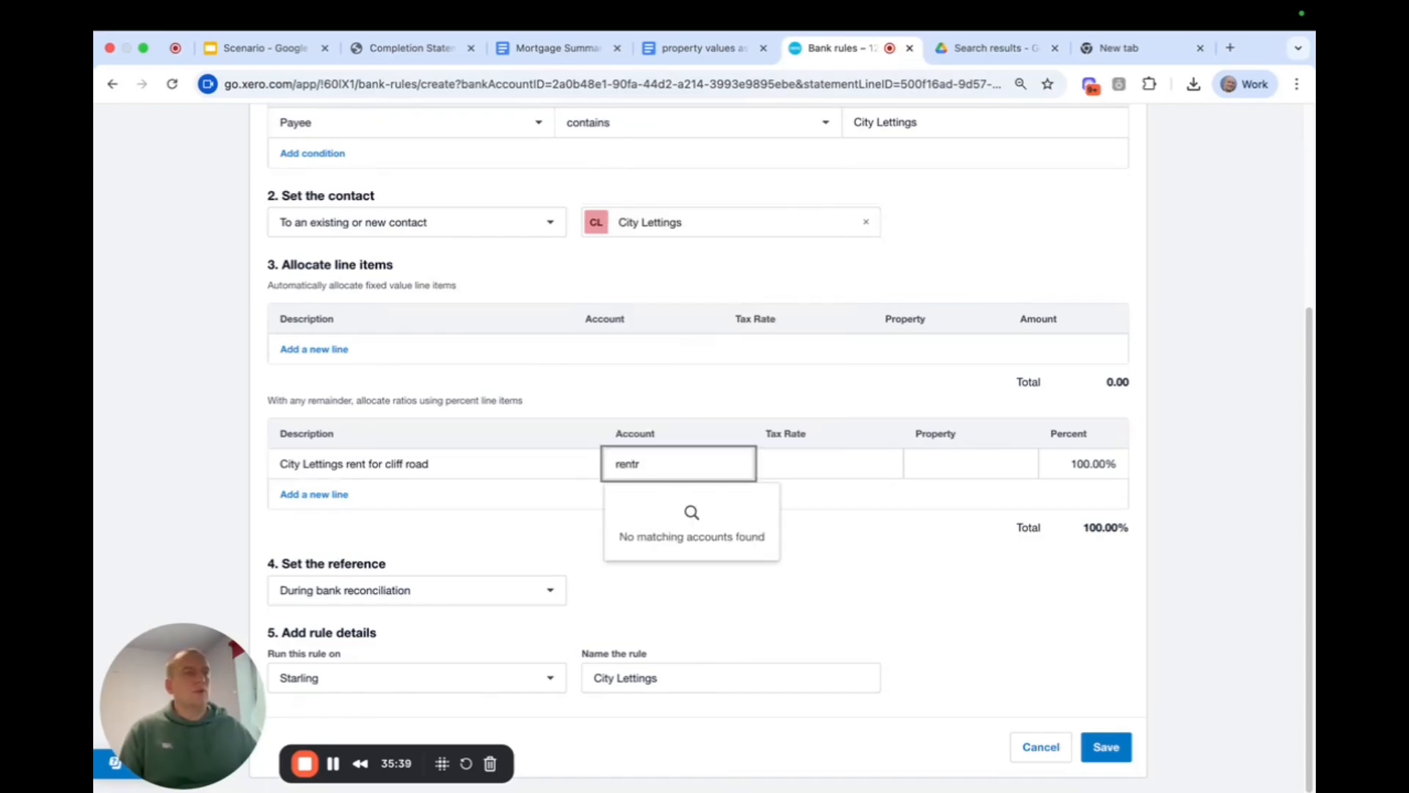
key("BackSpace")
left_click(660, 528)
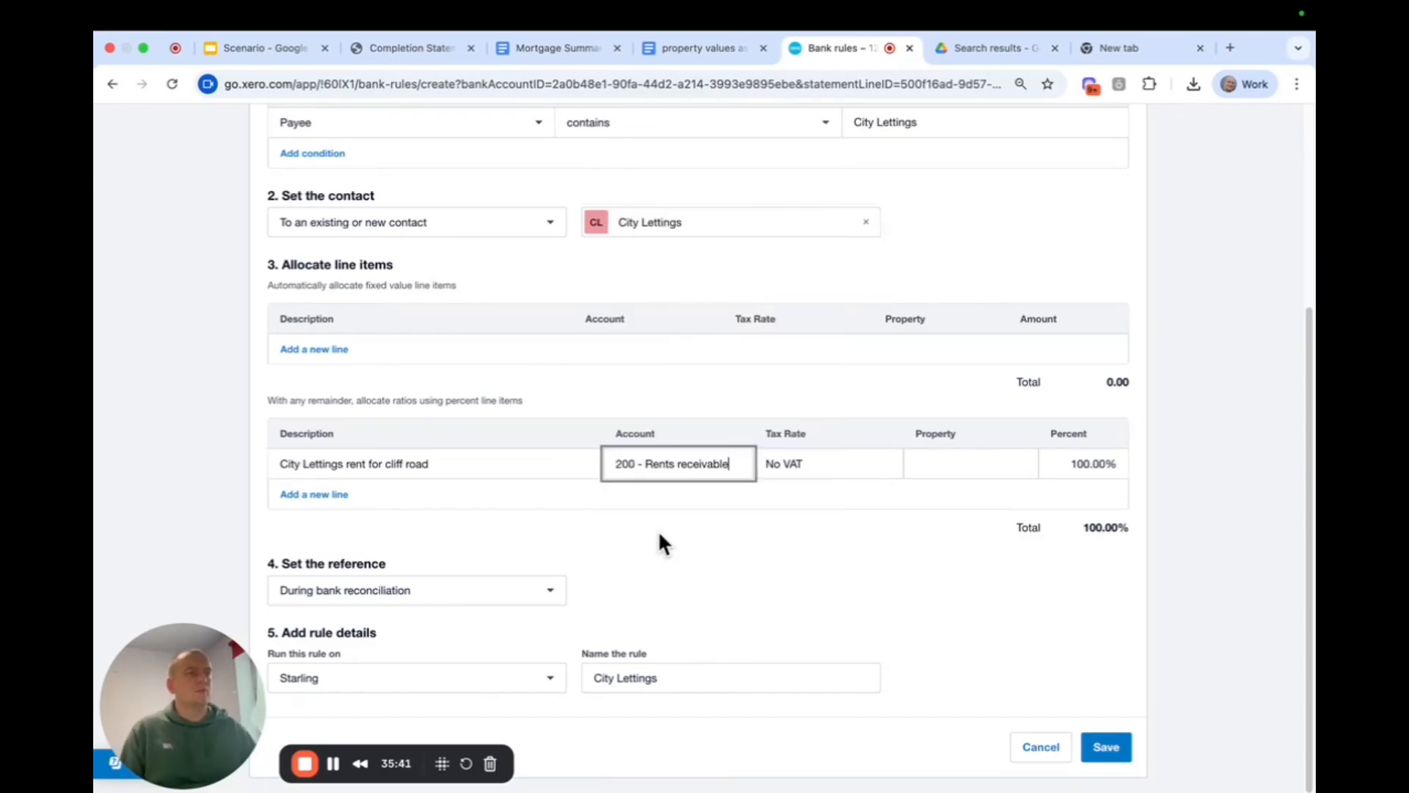
left_click(979, 464)
type("cliff")
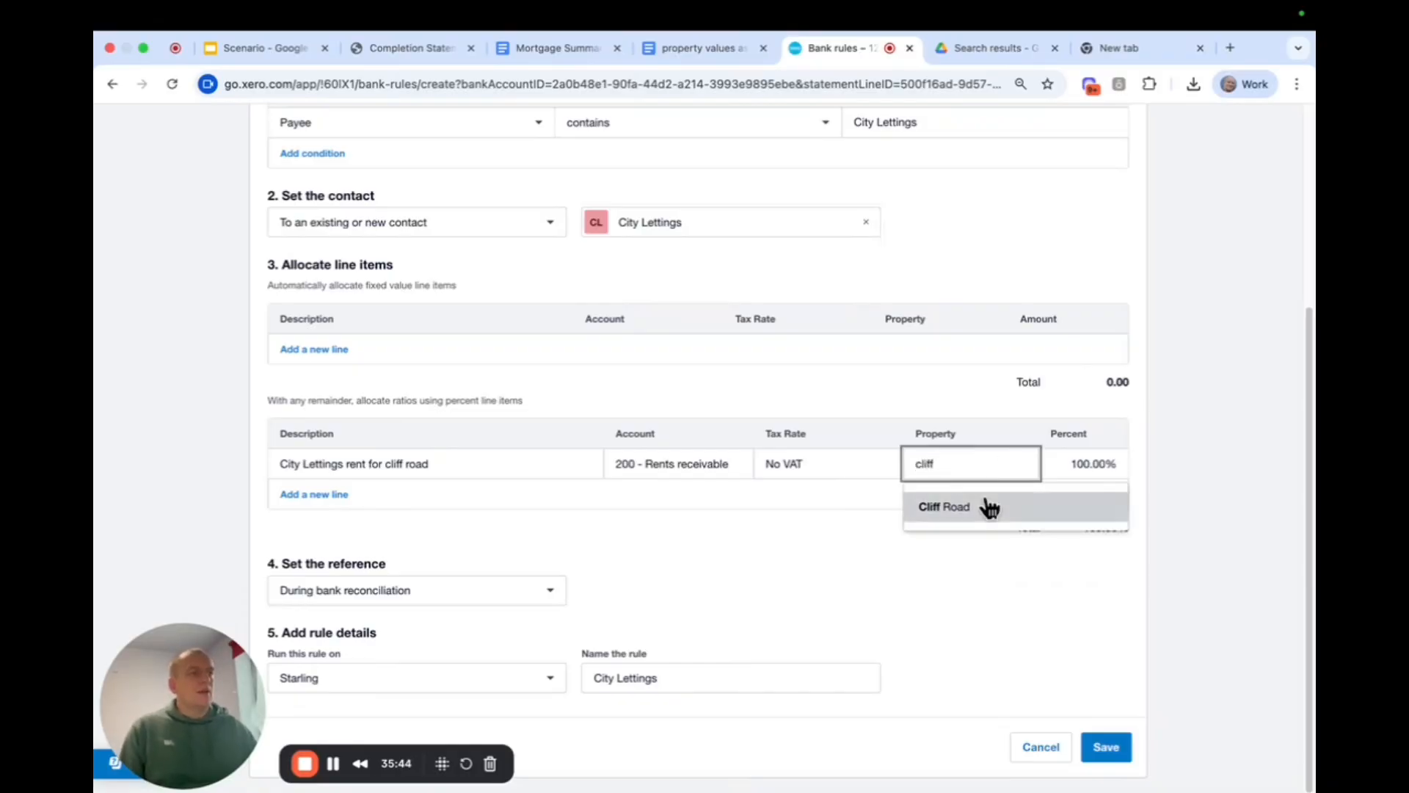
left_click(984, 506)
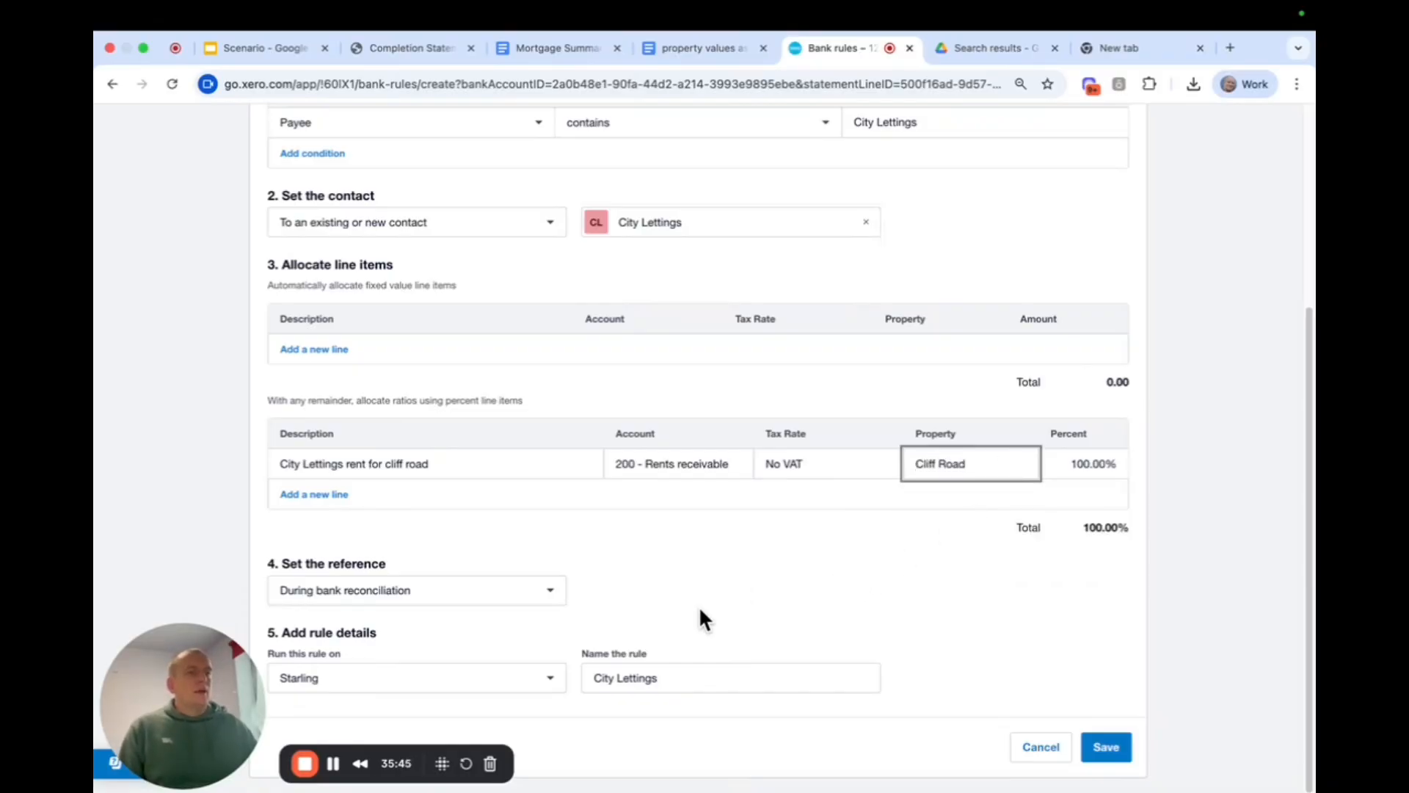
- Save the rule as "City Lettings - cliff road rent" and reconcile the 1 Oct 2025 City Lettings rent with it
left_click(698, 679)
type("-")
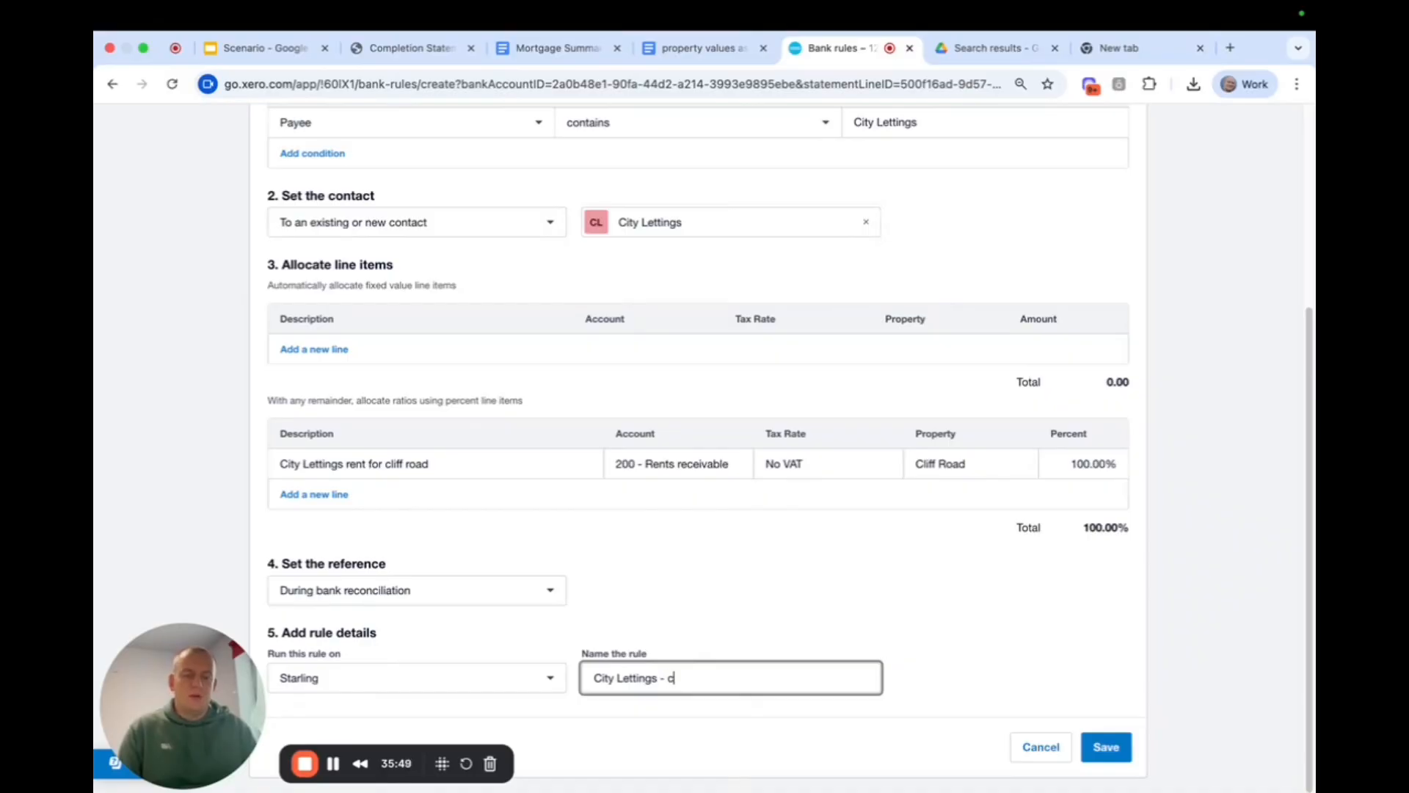
type(" cliff road re")
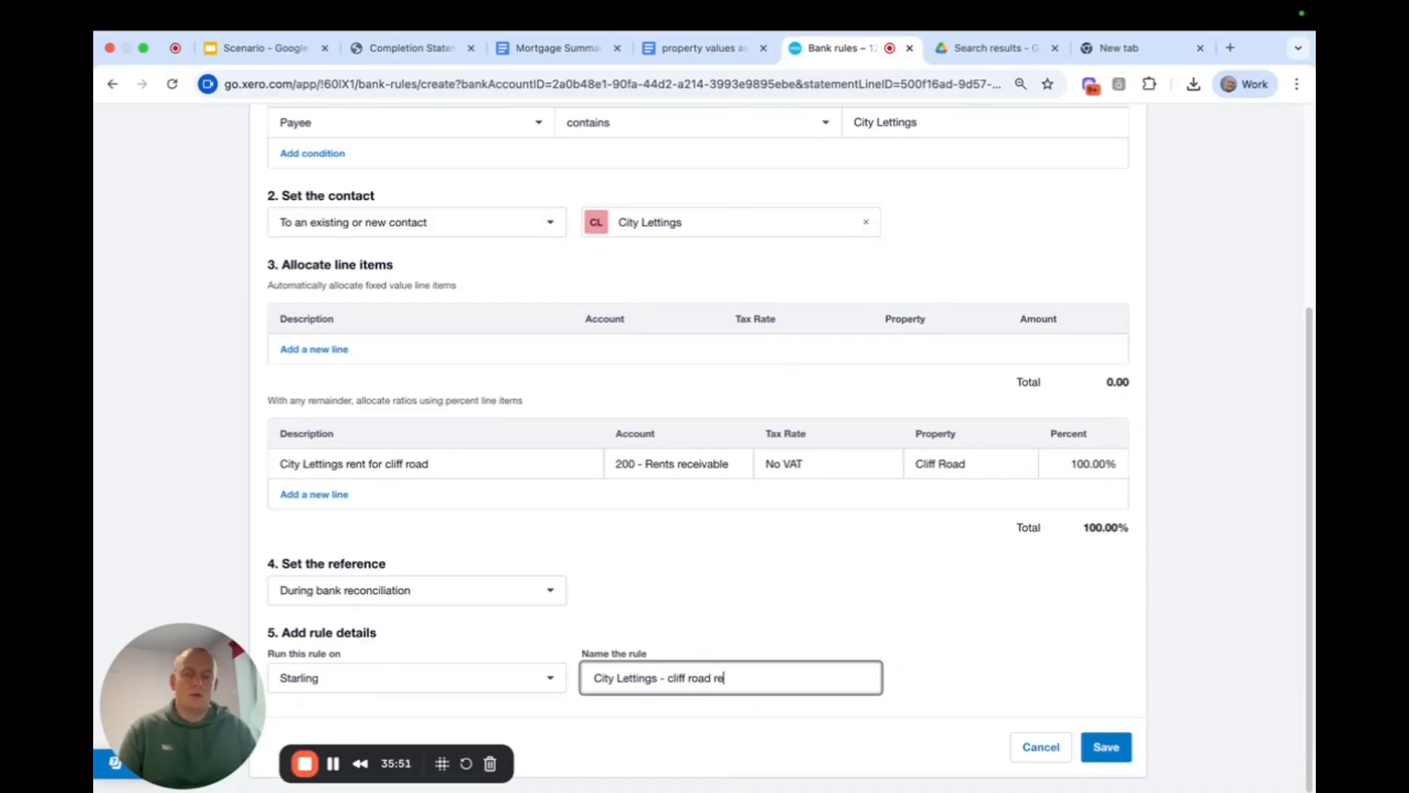
type("nt")
left_click(1111, 745)
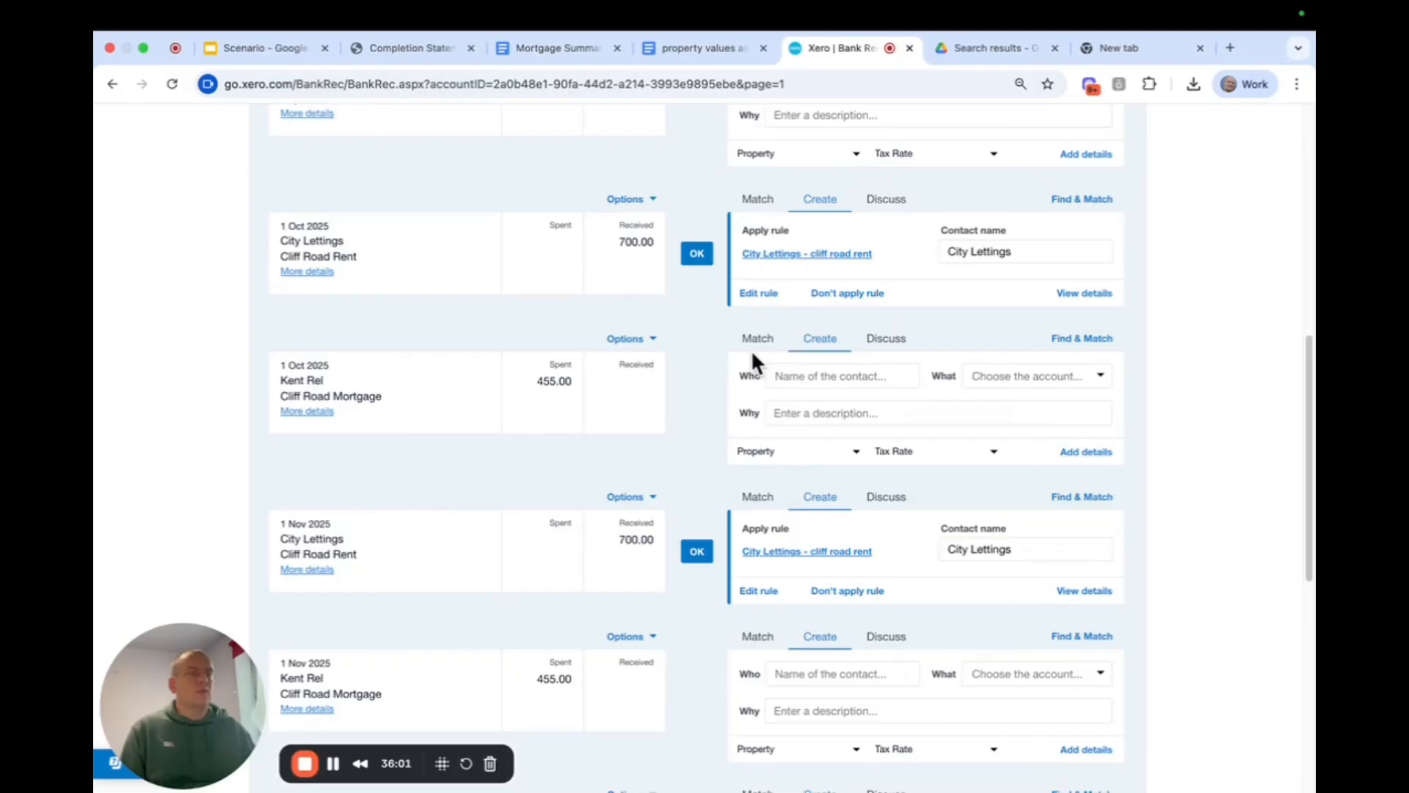
scroll(715, 343, "up", 1)
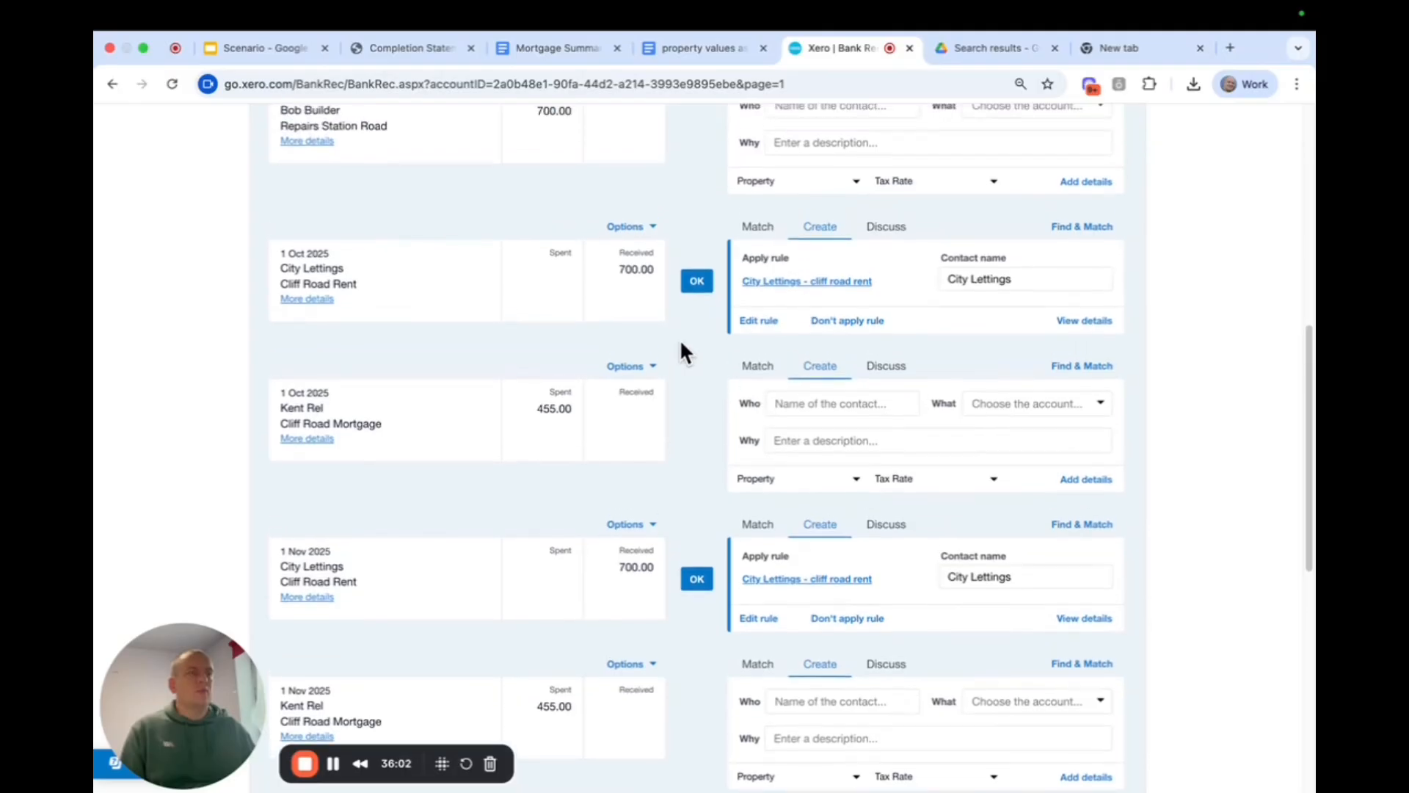
left_click(703, 281)
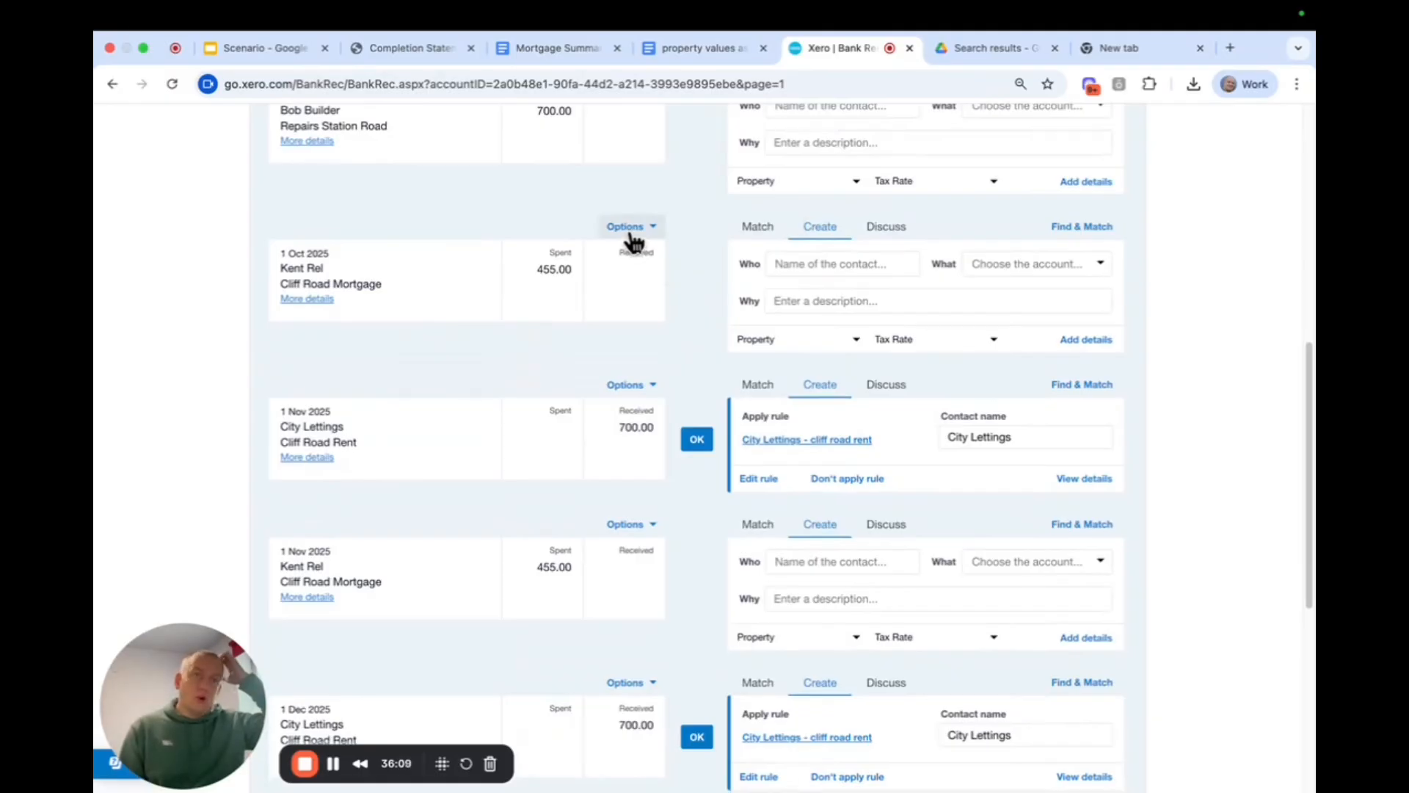
- Start a bank rule from the 1 Oct 2025 Kent Rel line, matching payee contains Kent Rel; copy the description value, then delete that condition
left_click(632, 229)
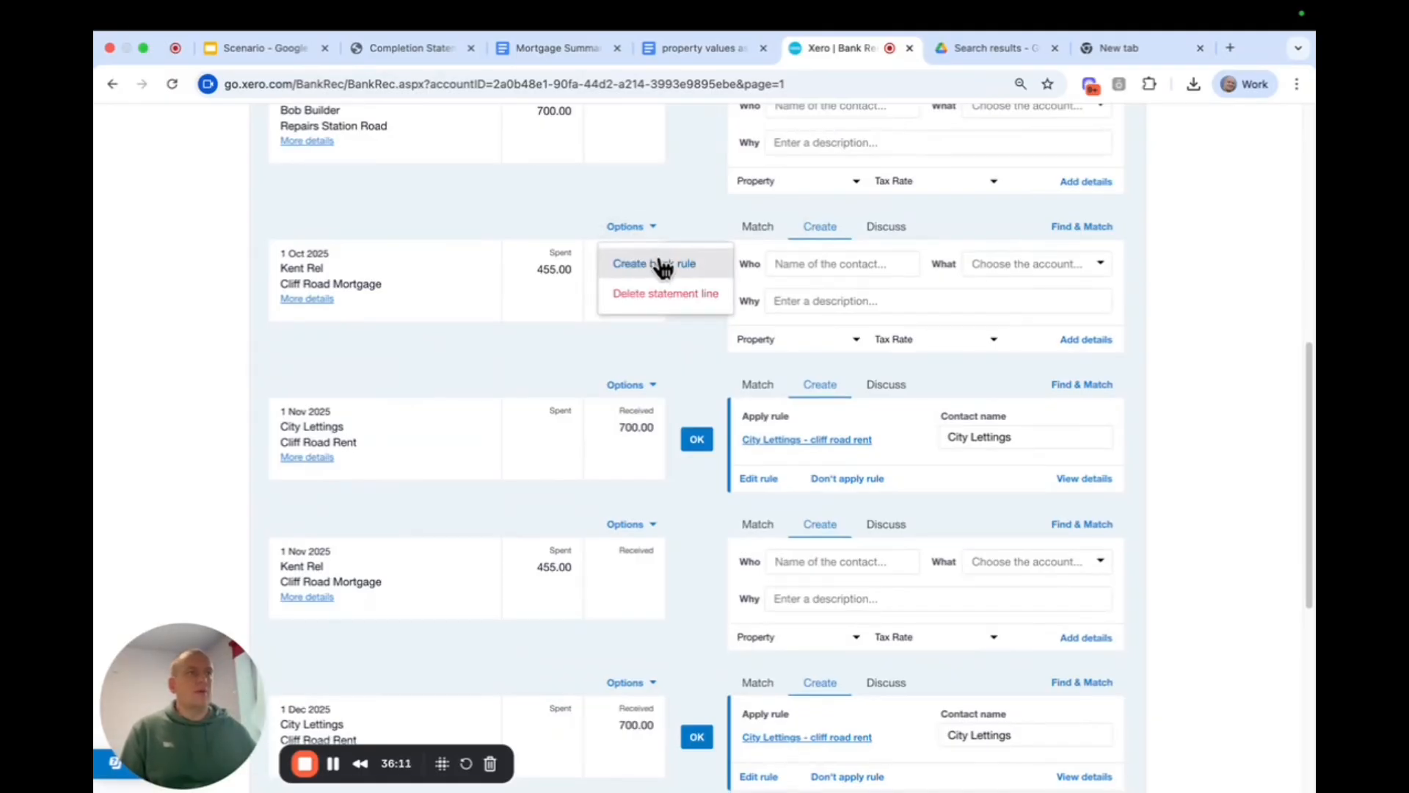
left_click(652, 264)
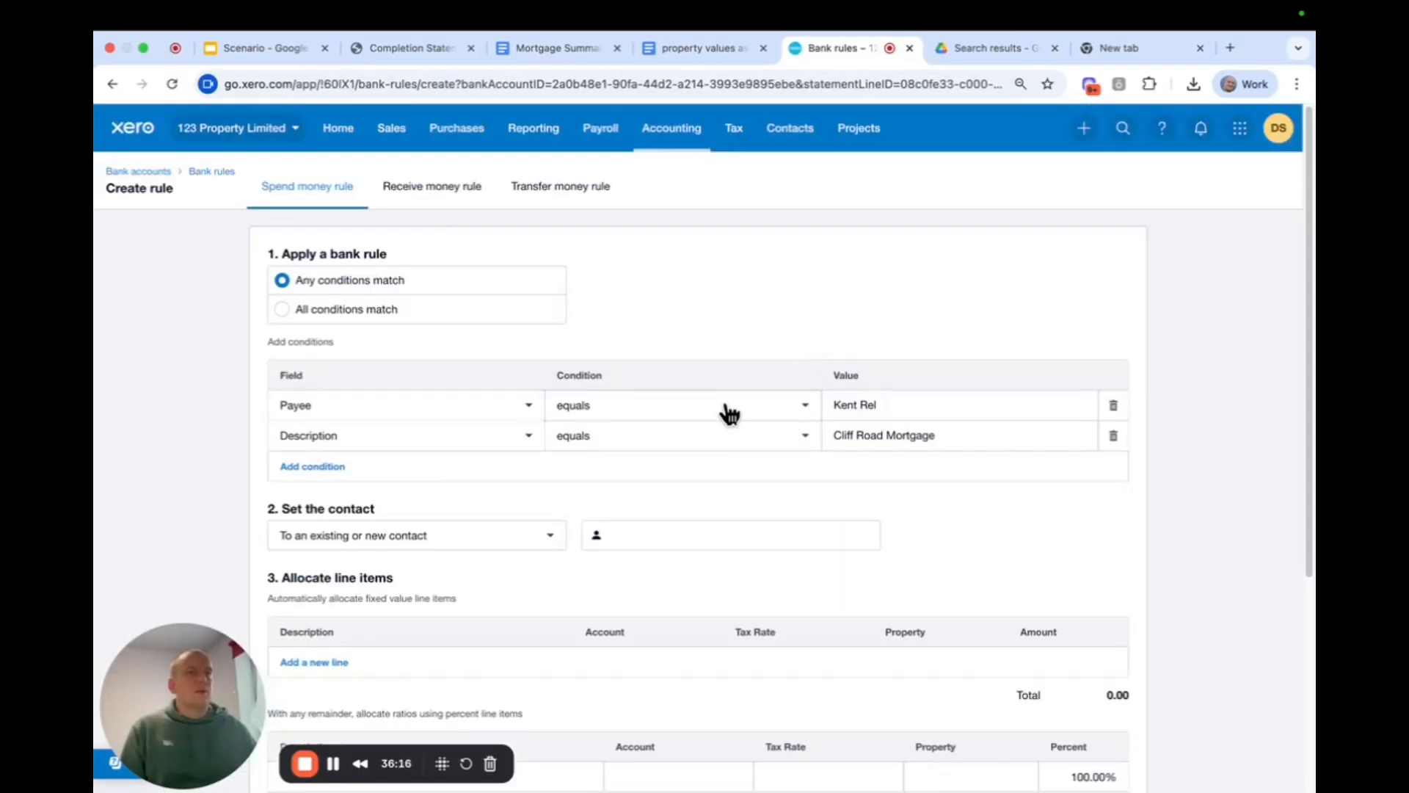
left_click(715, 413)
left_click(685, 478)
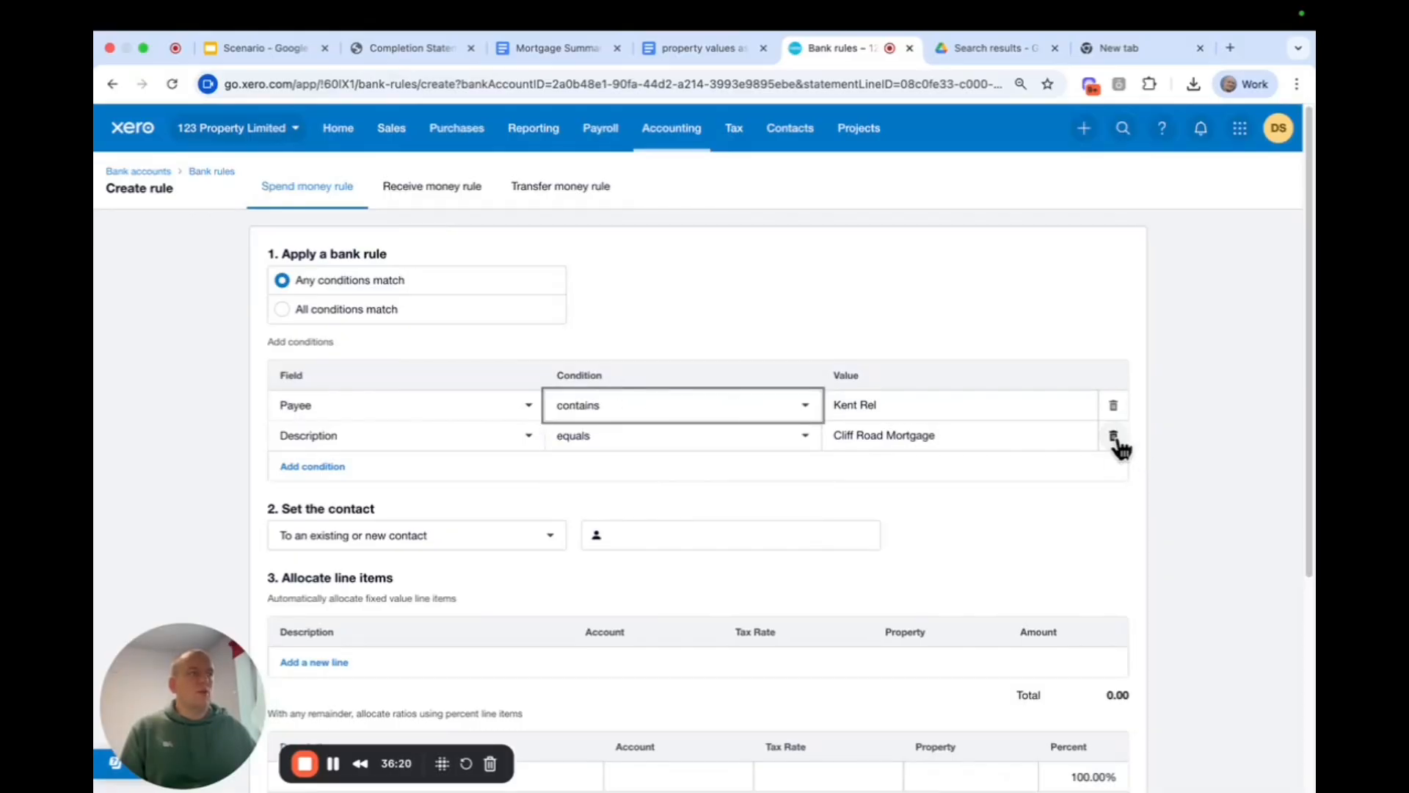
triple_click(974, 434)
key("super+c")
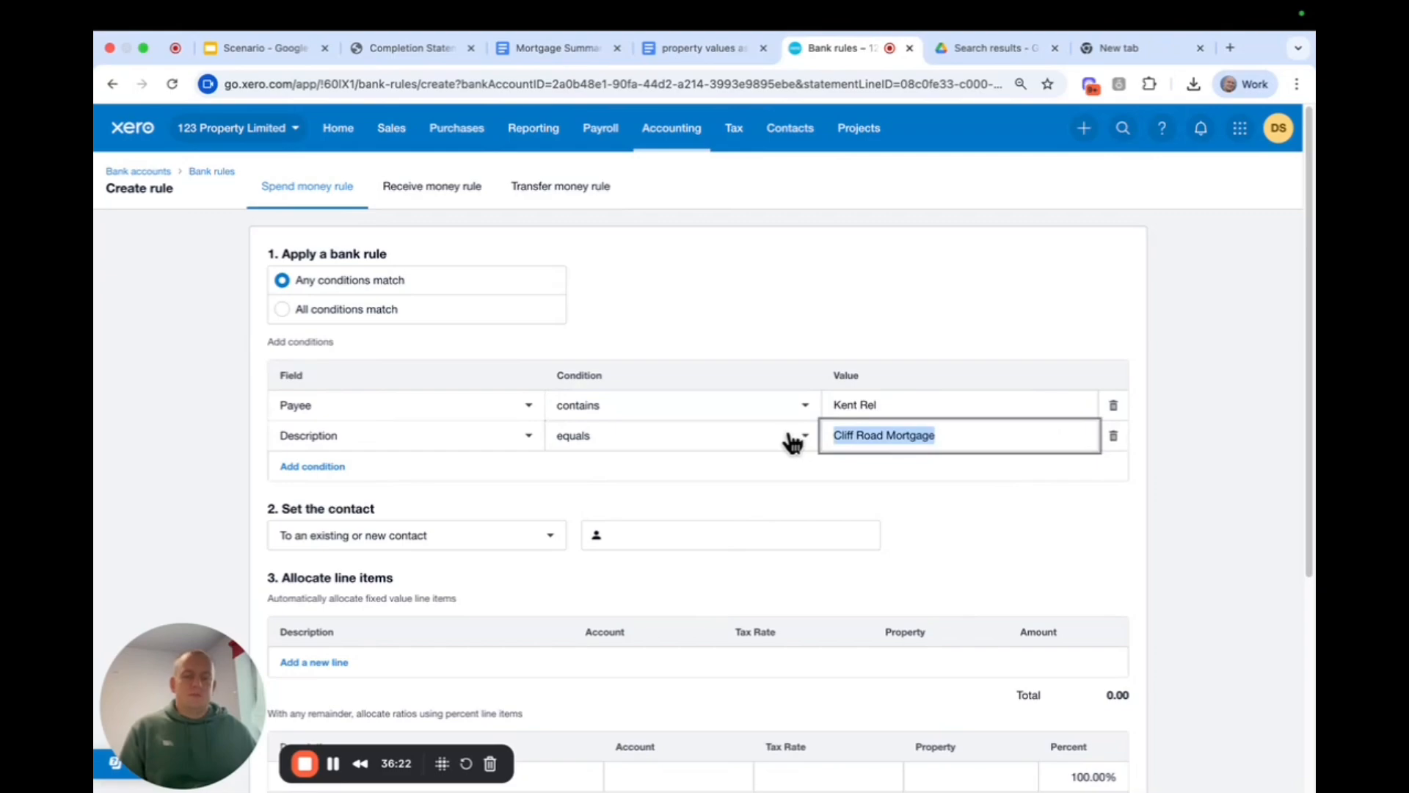
left_click(1113, 435)
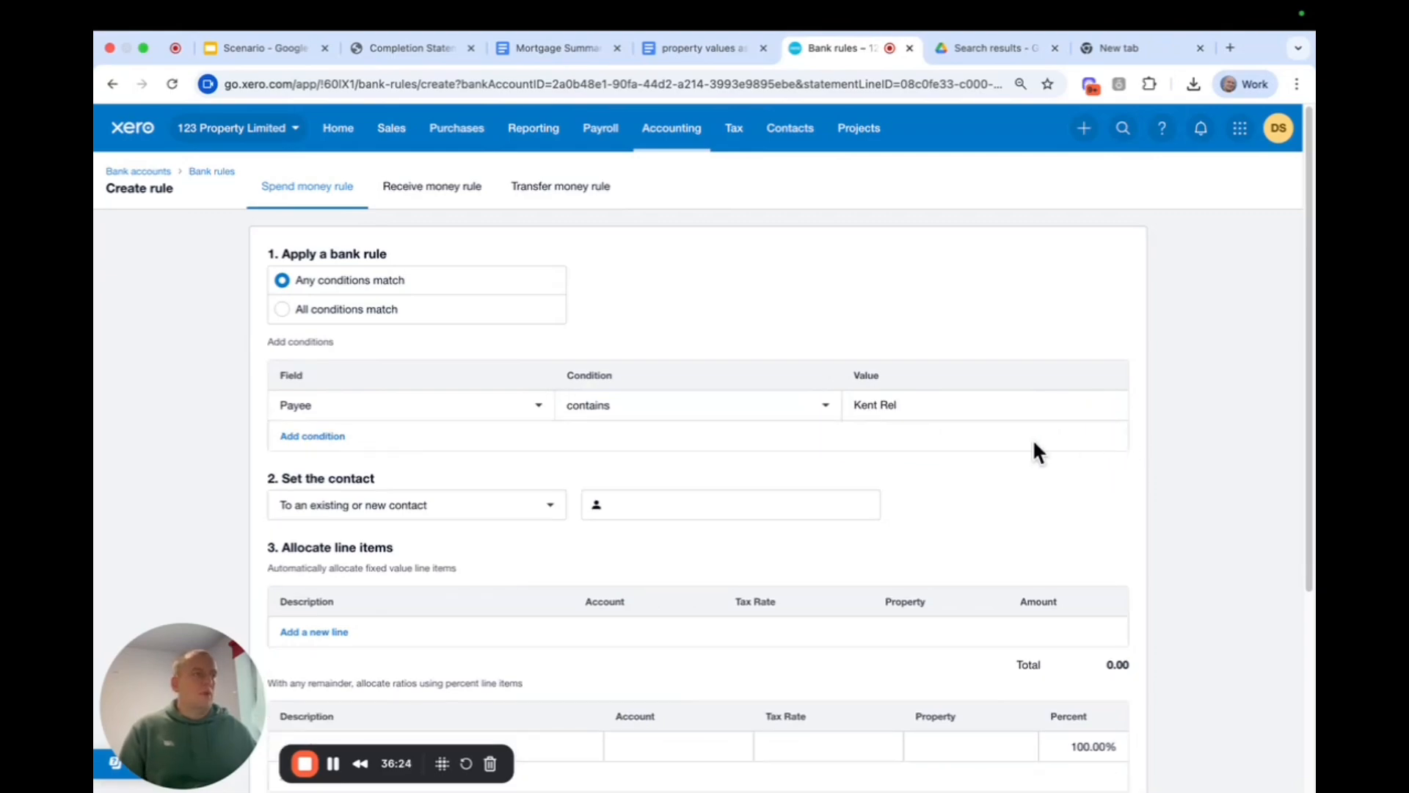
- Set the Kent Rel rule's contact to Cliff Road, adding it as a new contact
left_click(702, 490)
key("super+v")
key("alt+shift+Left")
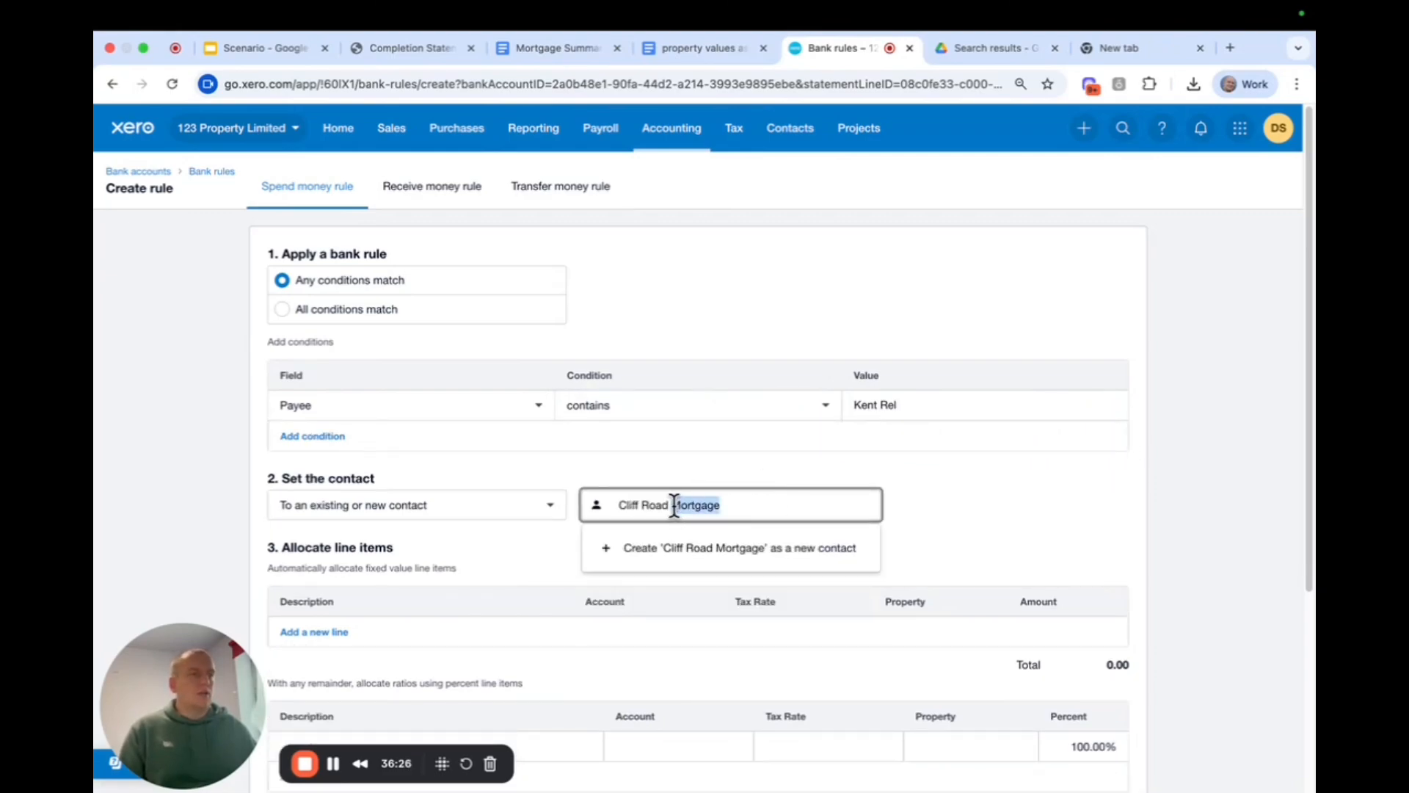
key("BackSpace")
left_click(746, 550)
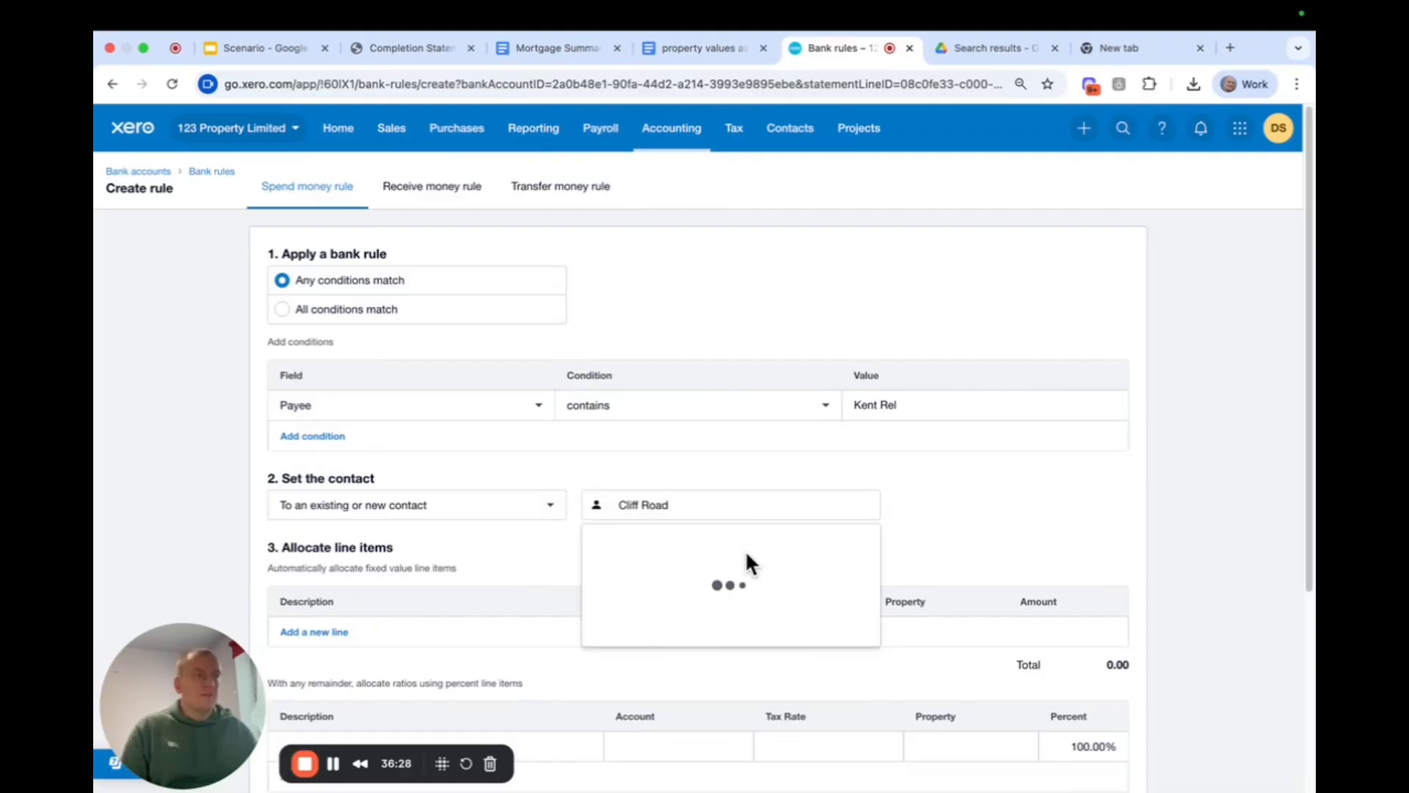
- Describe the Kent Rel rule's 100% allocation line as "Cliff Road Mortgage"
scroll(587, 528, "down", 2)
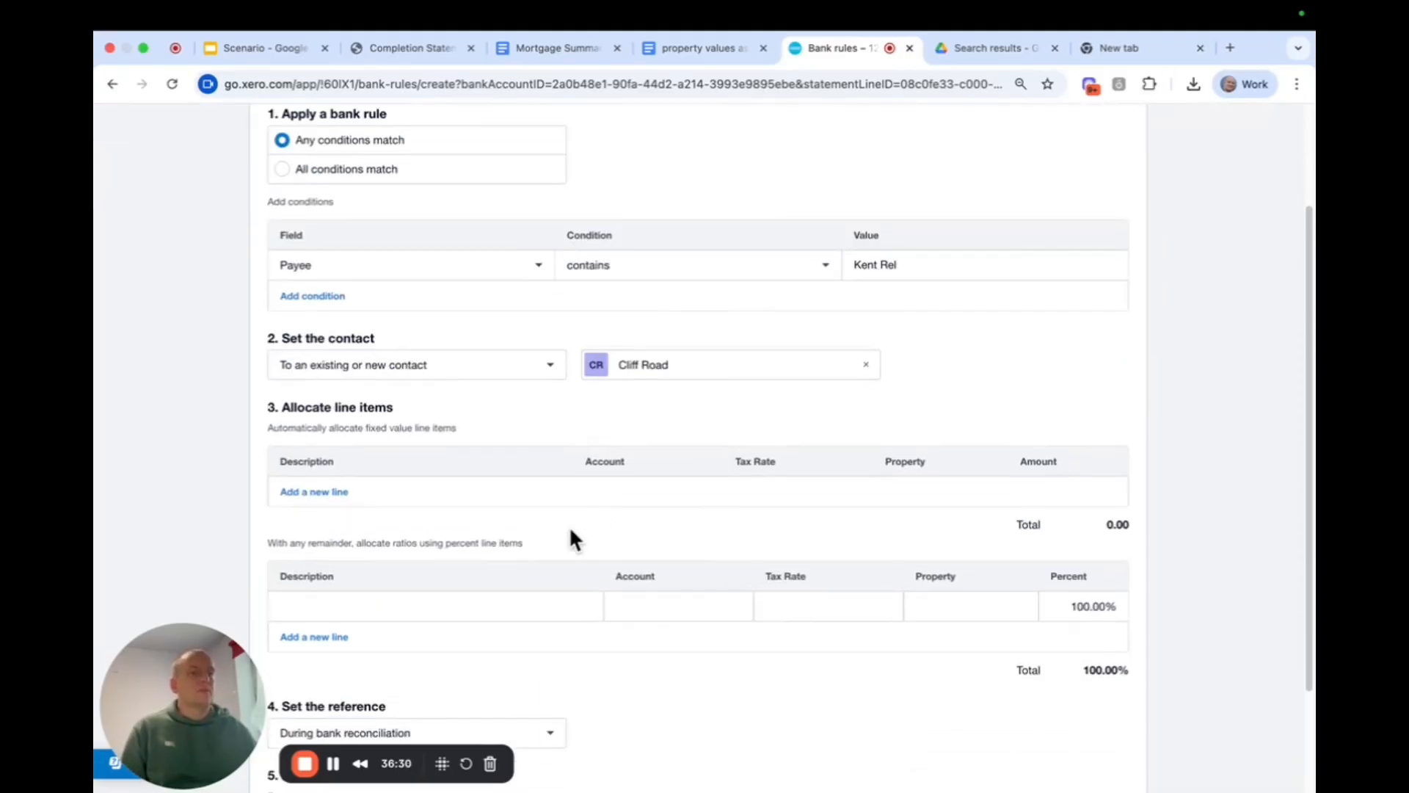
left_click(423, 615)
key("super+v")
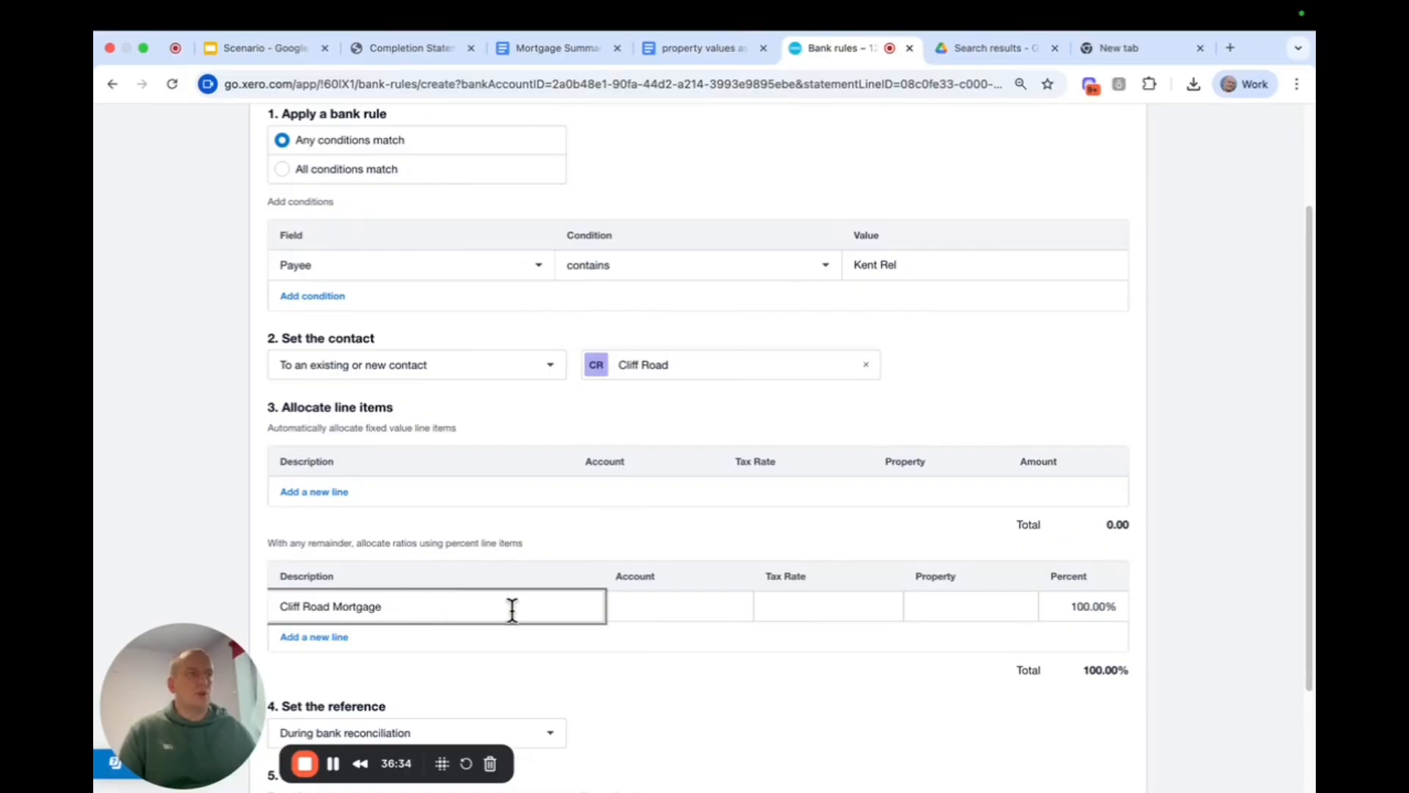
- Allocate the Kent Rel rule's Cliff Road Mortgage line to account 992 - Mortgage interest and the Cliff Road property
left_click(698, 607)
type("m")
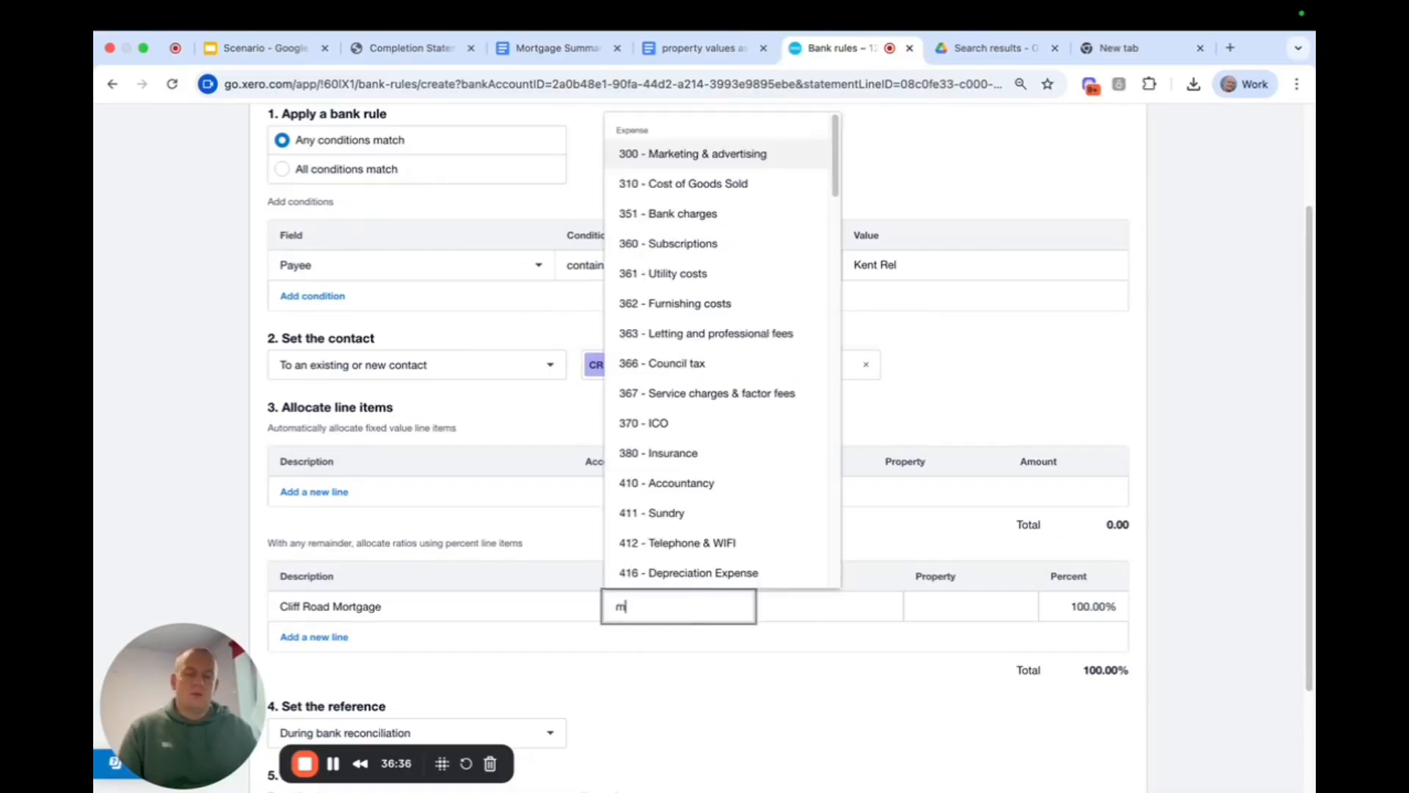
type("or")
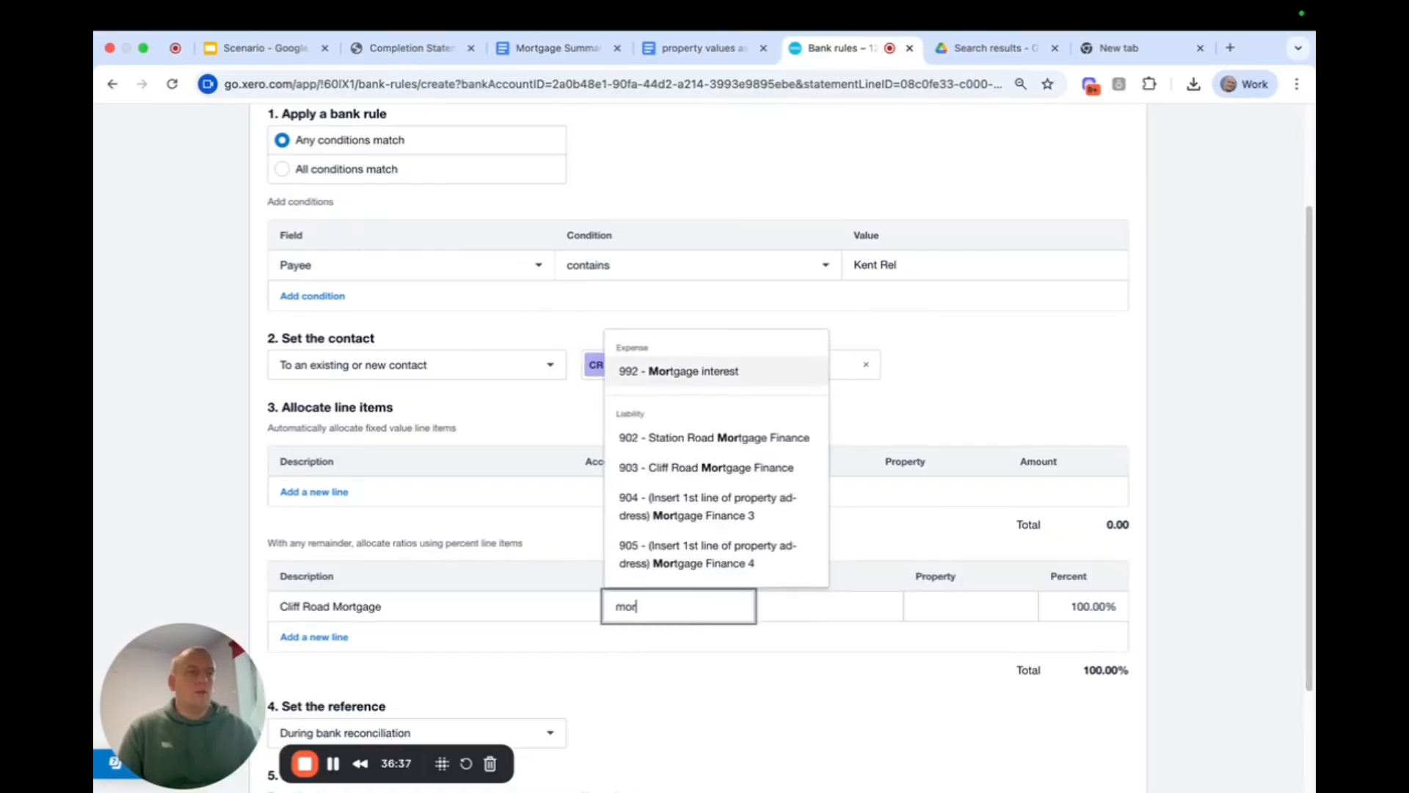
left_click(668, 371)
left_click(946, 606)
type("c")
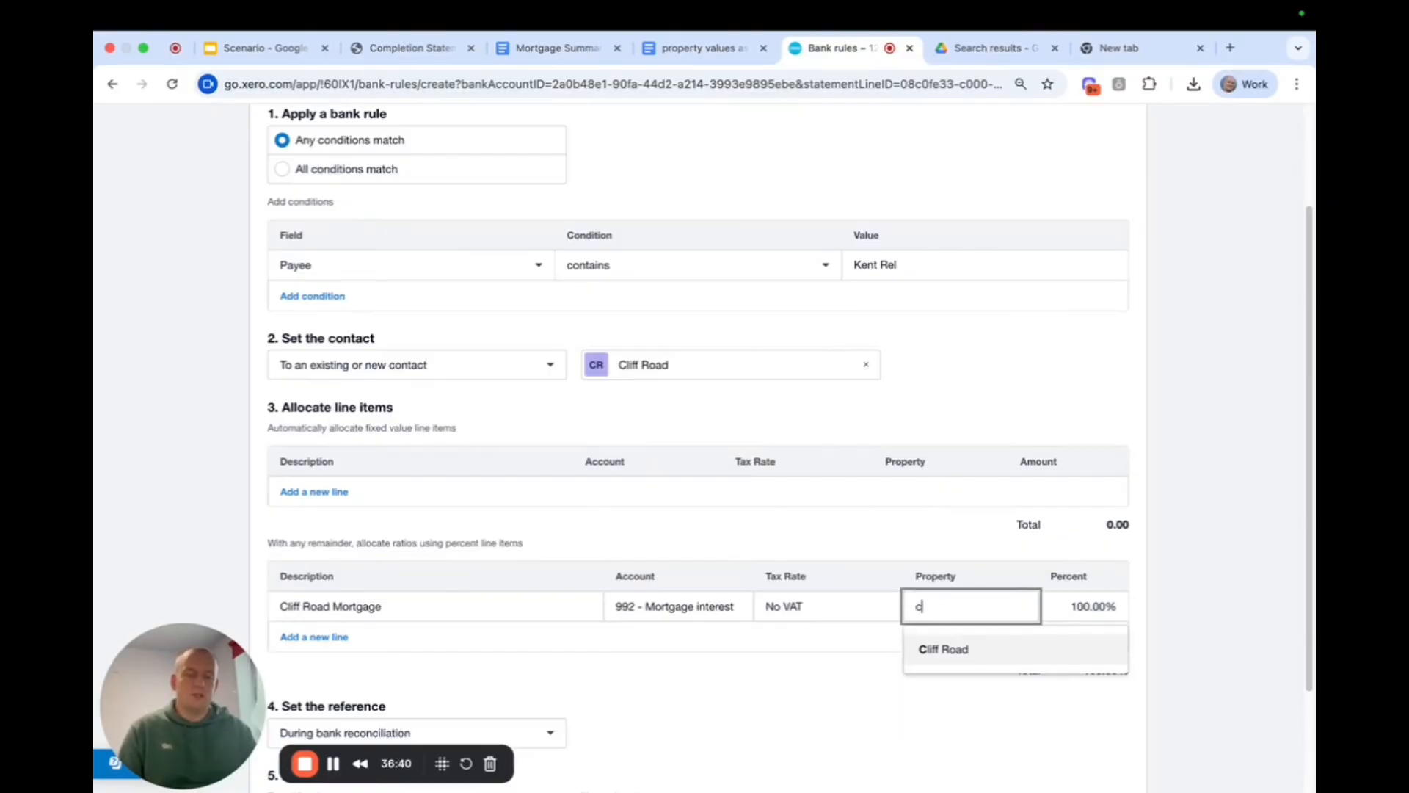
type("liff")
left_click(957, 648)
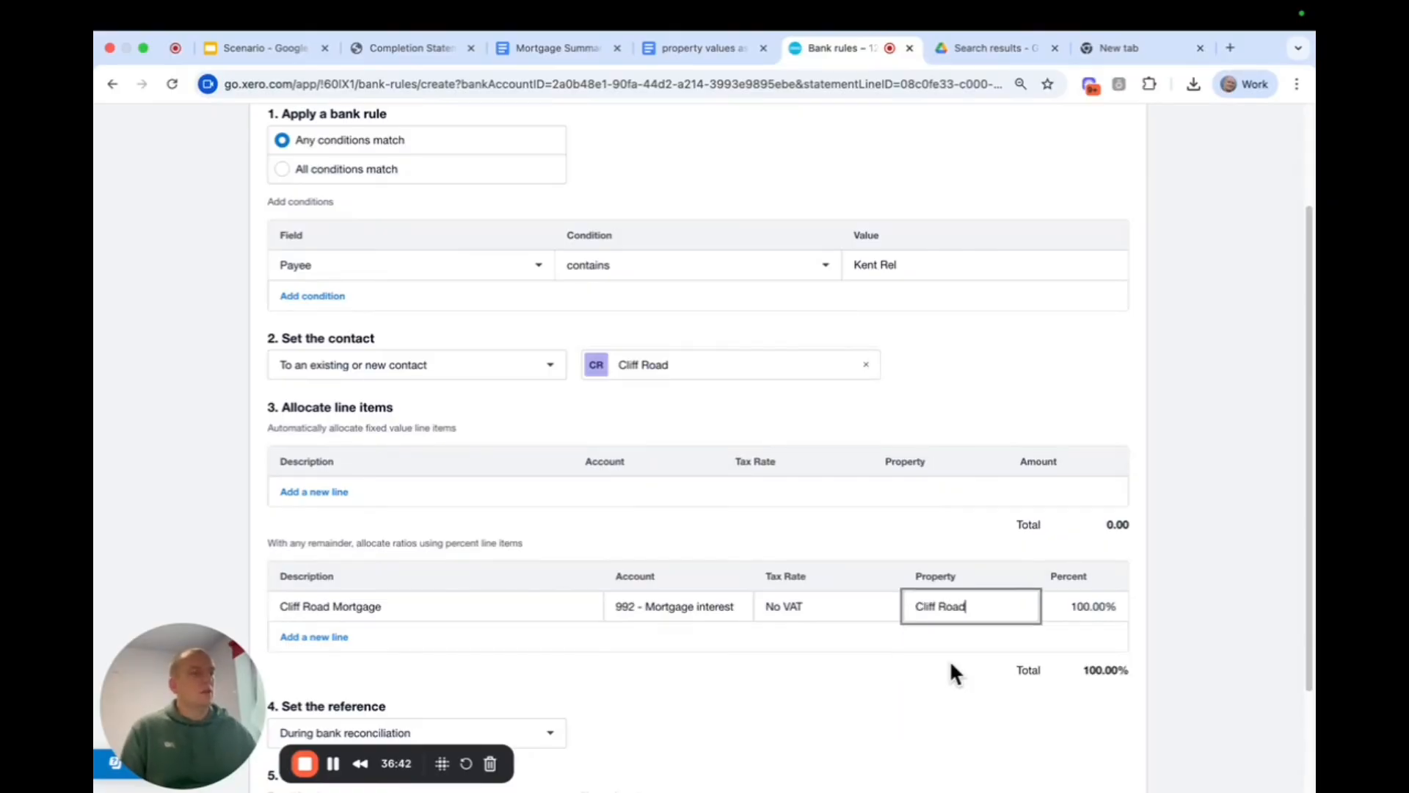
left_click(903, 688)
- Save the Kent Rel rule and reconcile the October to December 2025 Kent Rel and City Lettings lines with their rules
scroll(901, 678, "down", 3)
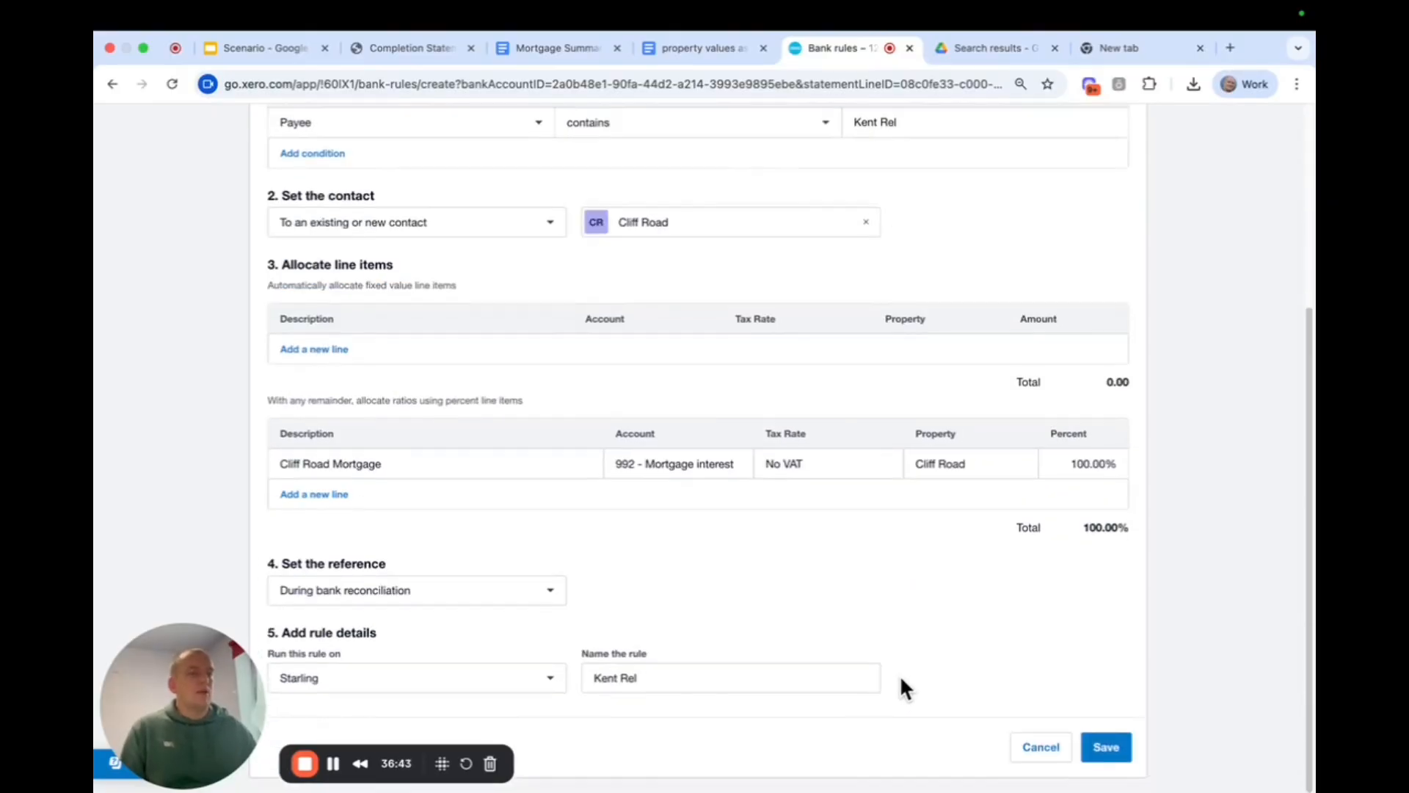
left_click(1106, 747)
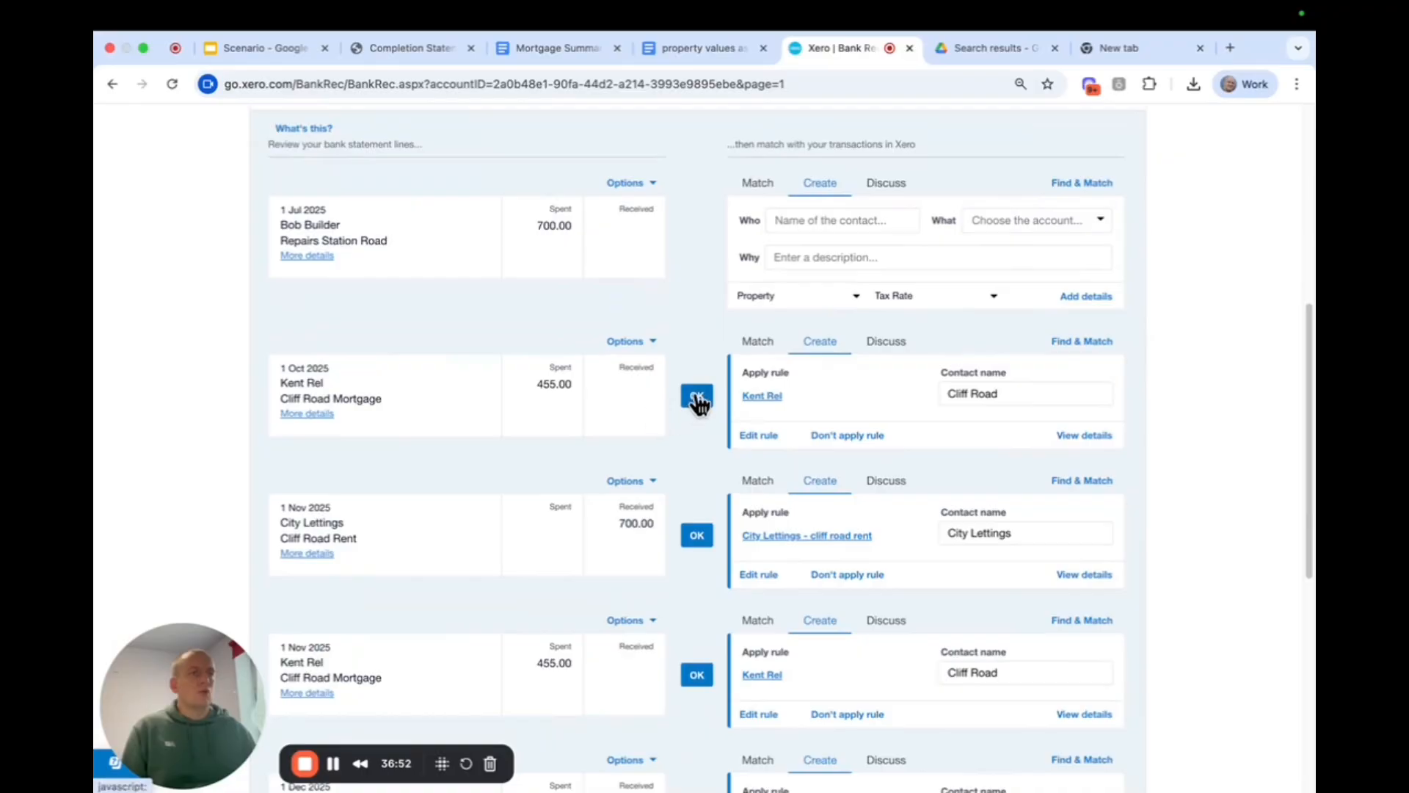
left_click(697, 400)
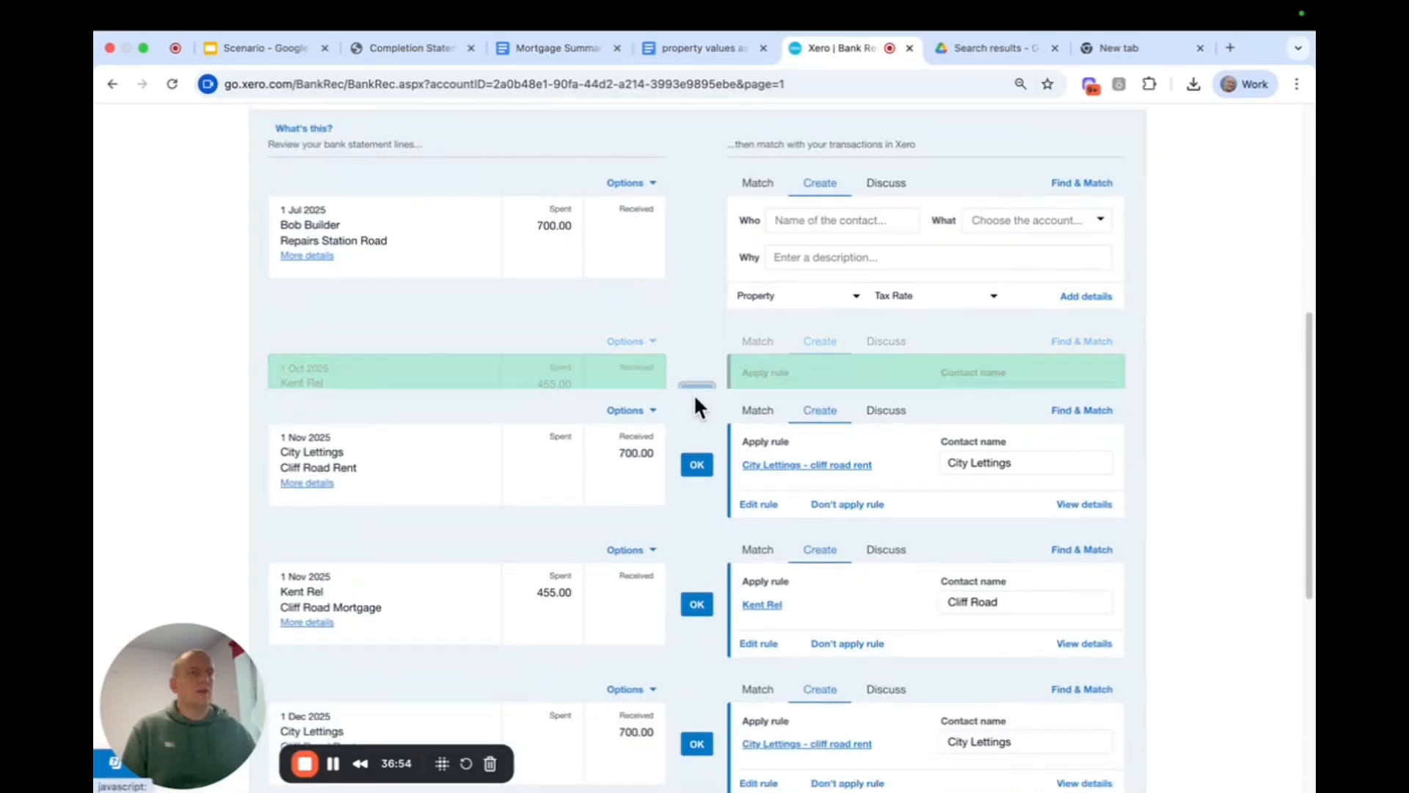
left_click(697, 400)
left_click(697, 400)
left_click(697, 400)
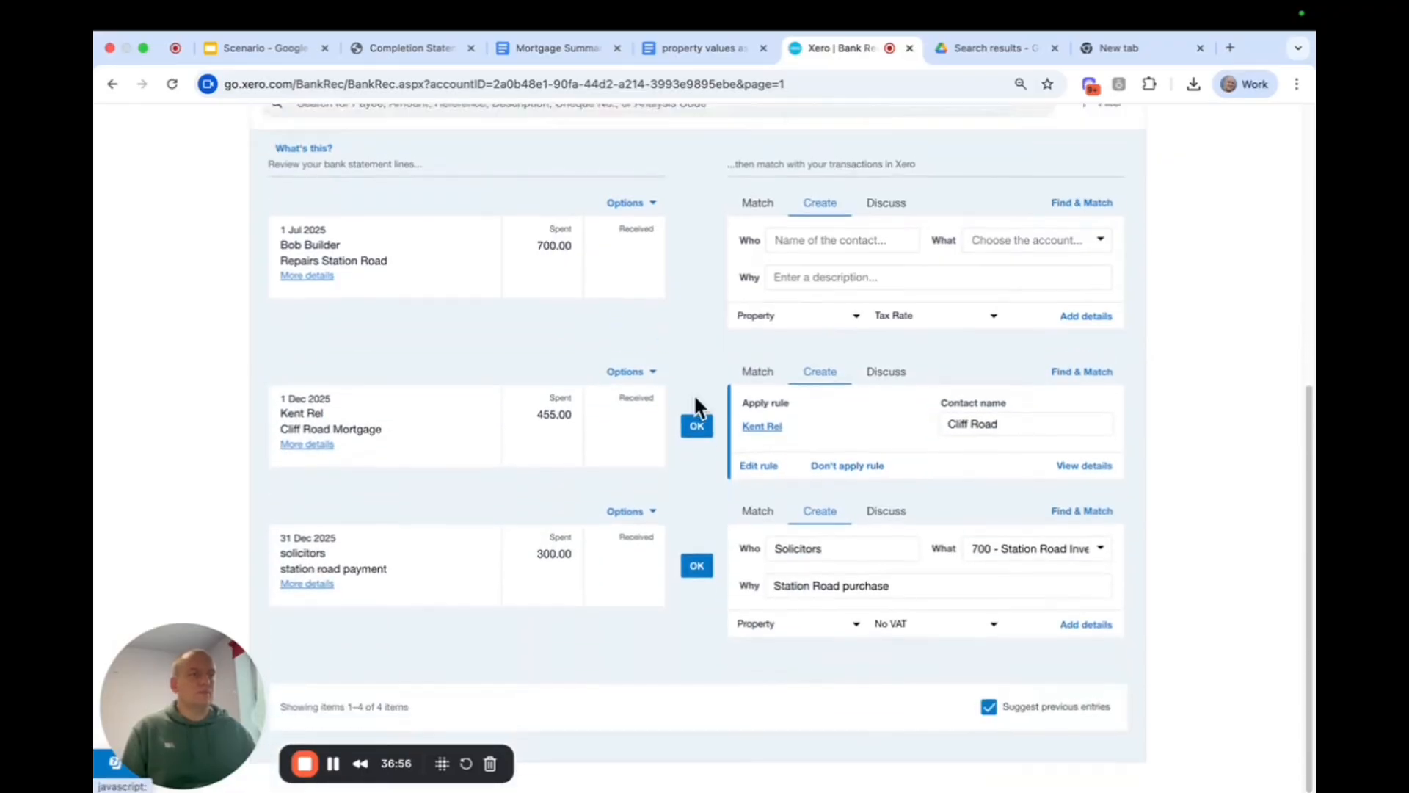
left_click(697, 427)
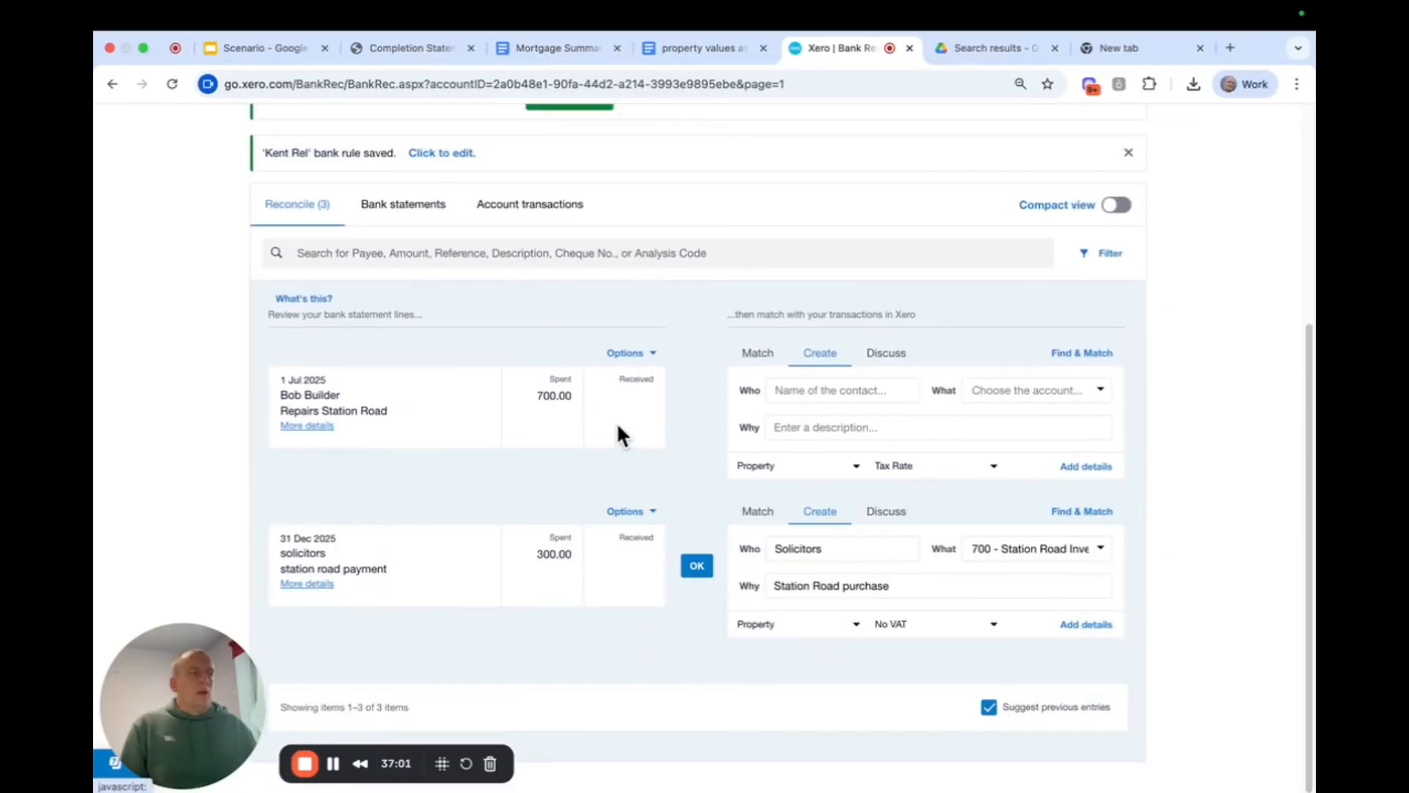
- Check the statement details of the 31 Dec 2025 solicitors payment and reconcile it as "Station Road purchase"
left_click(303, 584)
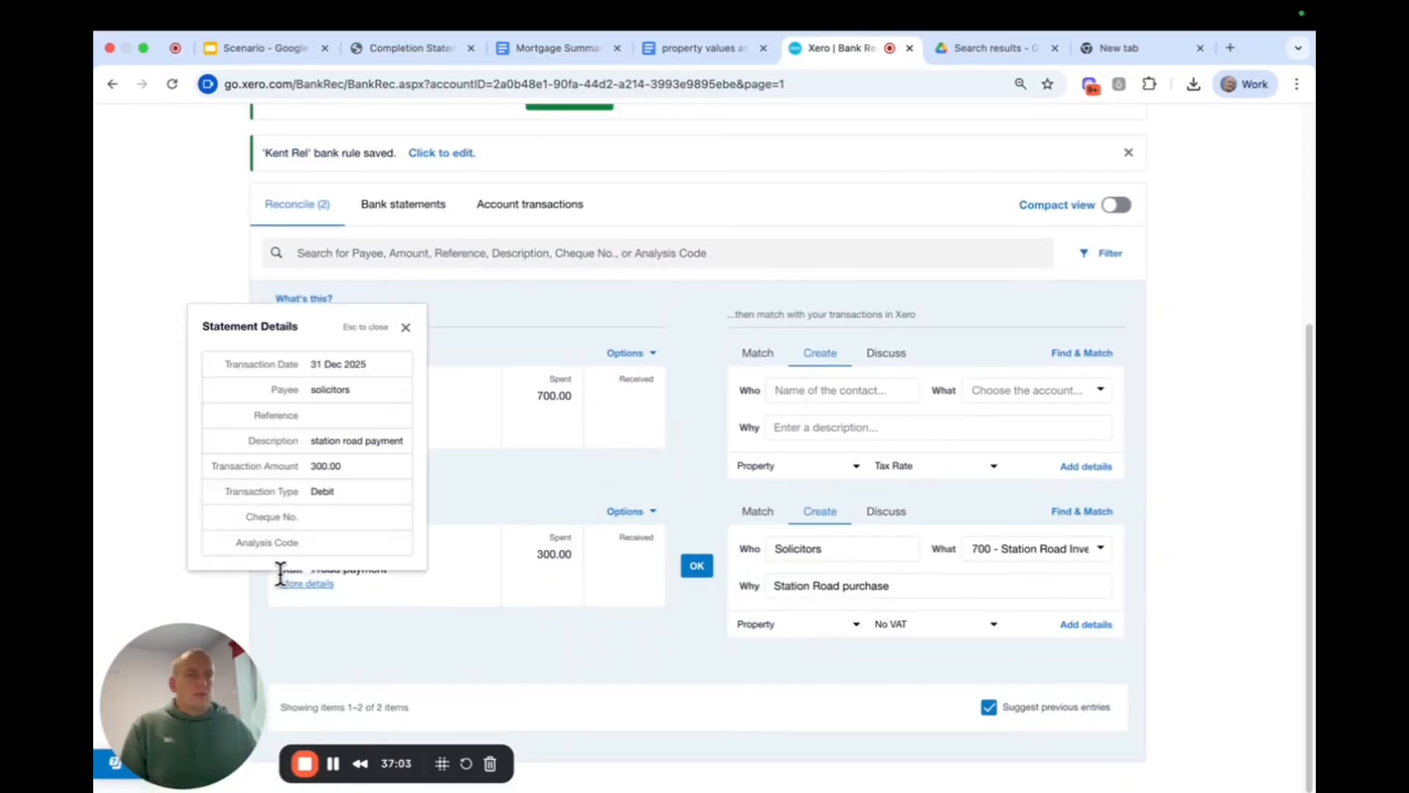
left_click(405, 327)
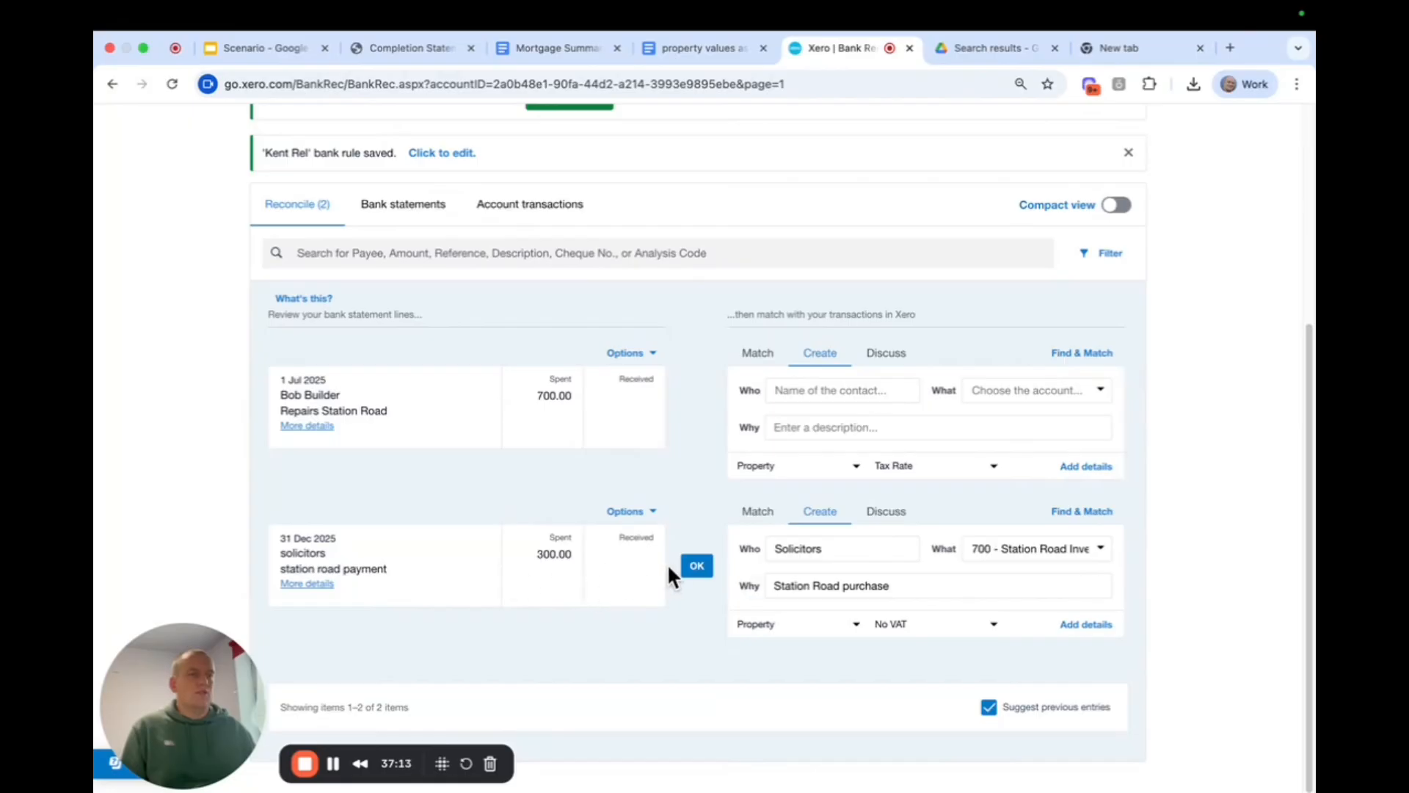
left_click(699, 568)
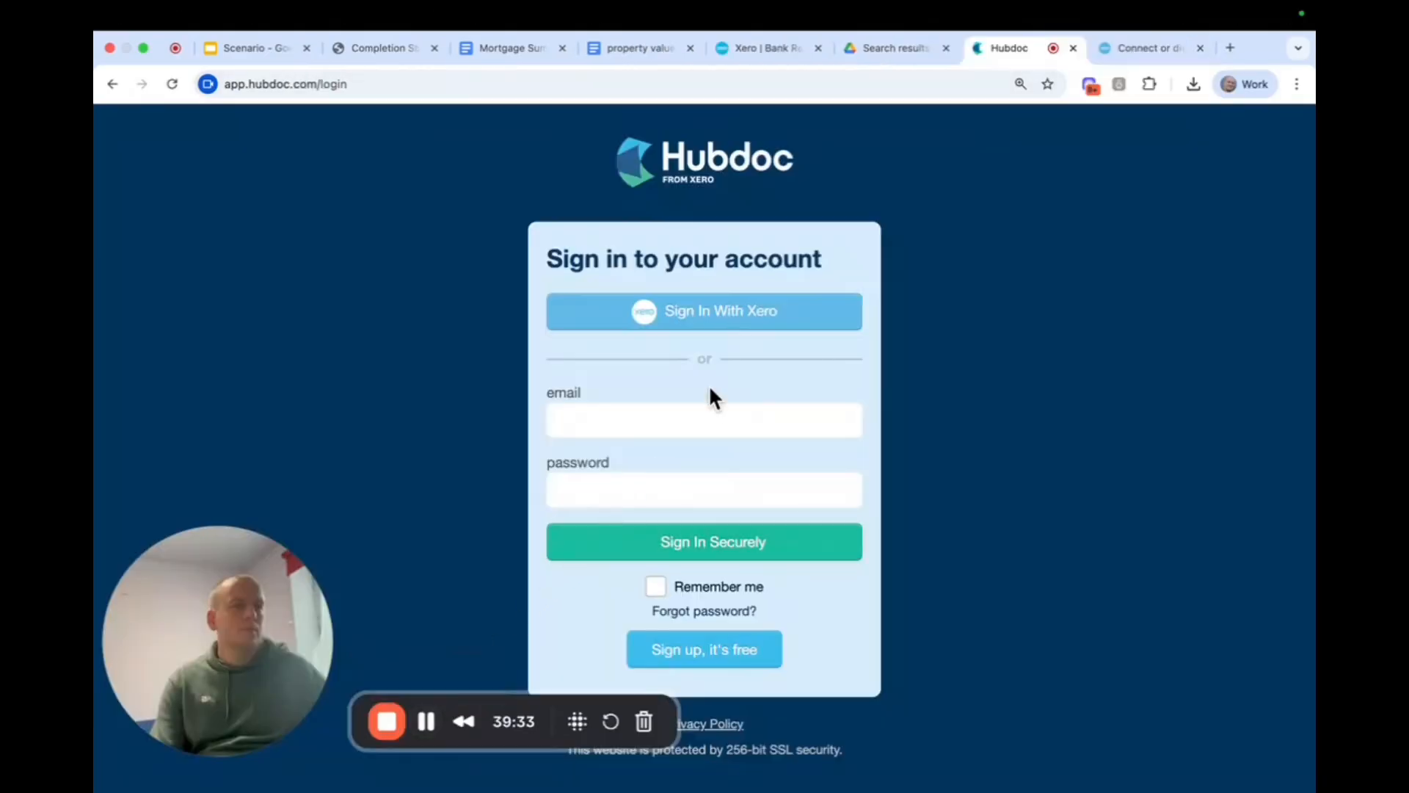
- Switch to Hubdoc, sign in with the Xero account and view the document upload options
left_click(723, 316)
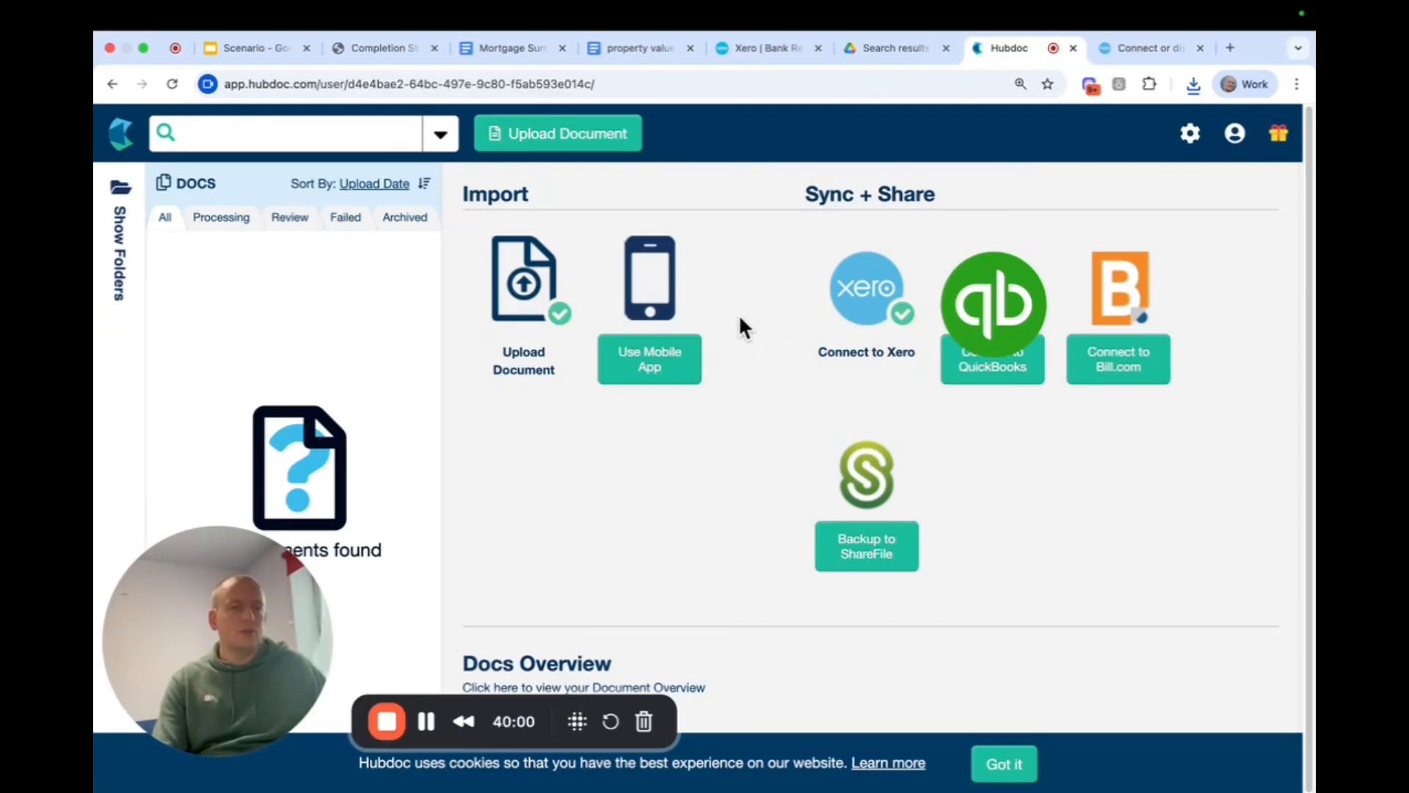
left_click(608, 143)
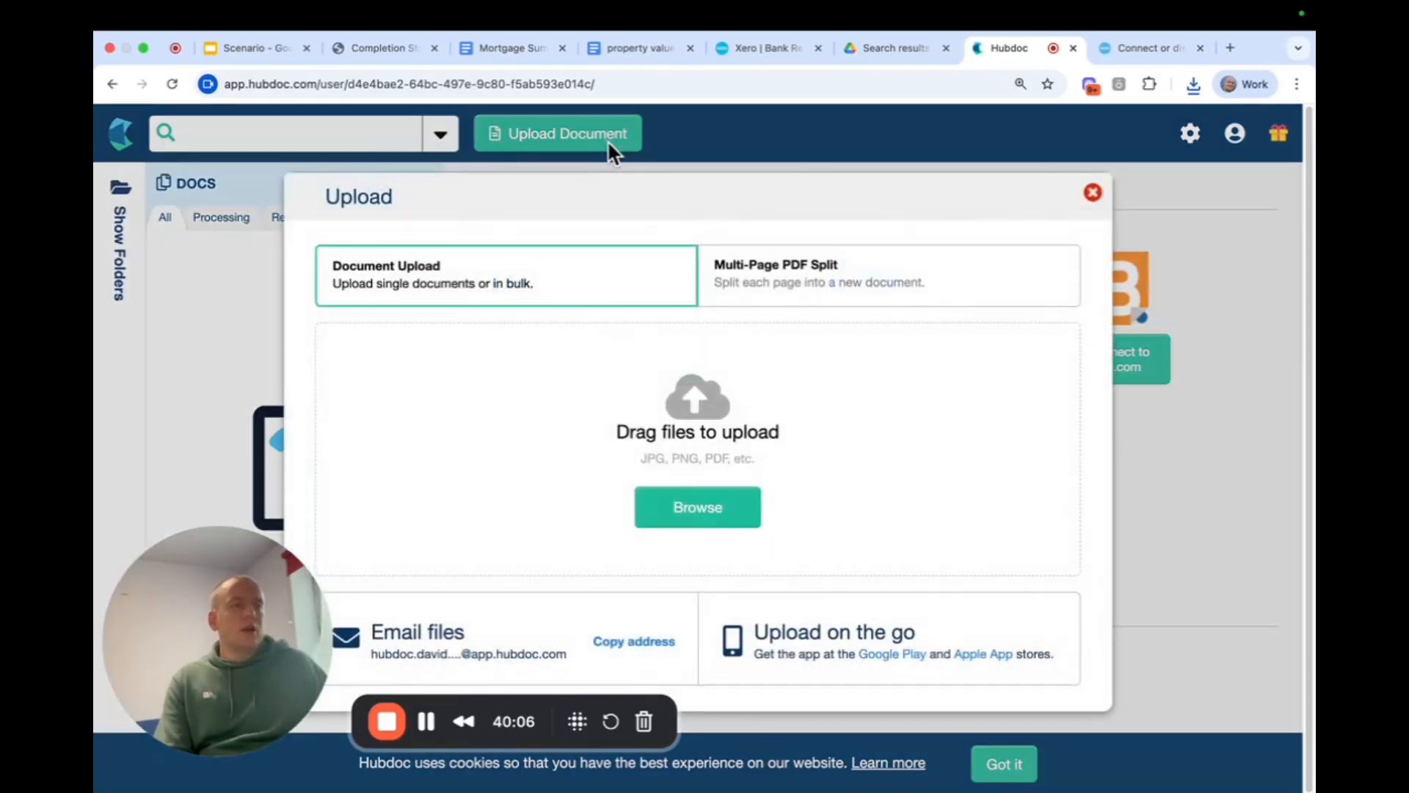
left_click(1094, 193)
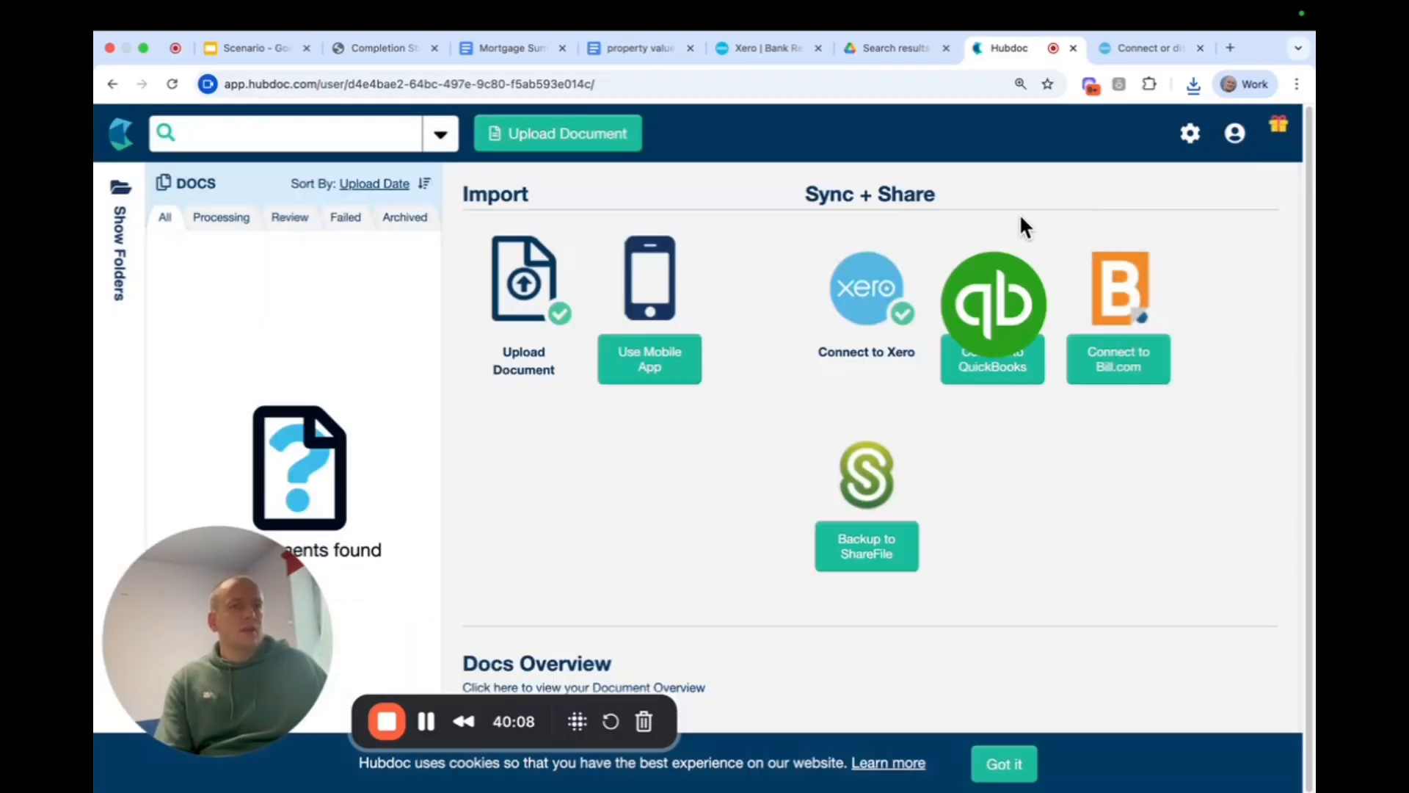
- Examine the Hubdoc organization settings for base currency, date format, the upload email address and data extraction
left_click(1190, 135)
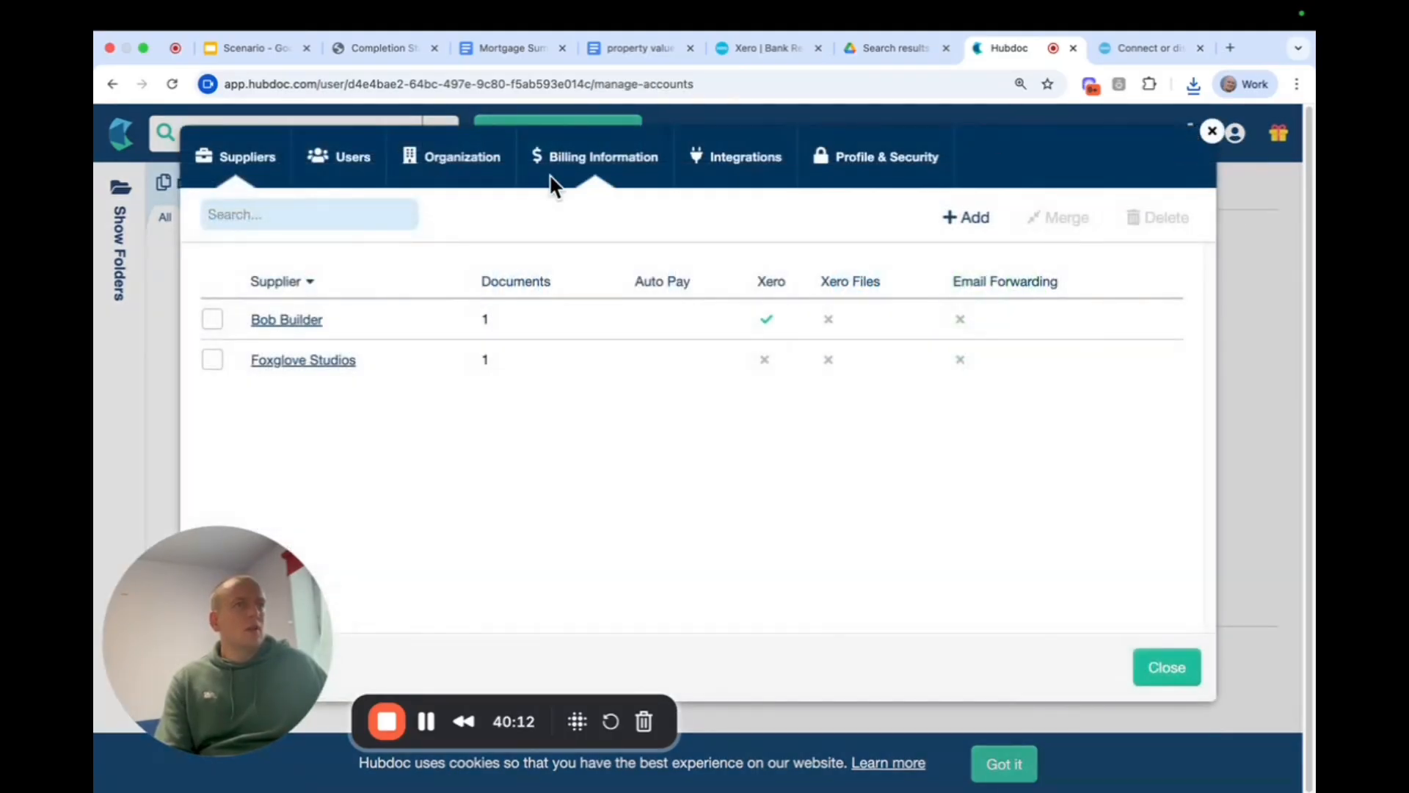
left_click(495, 164)
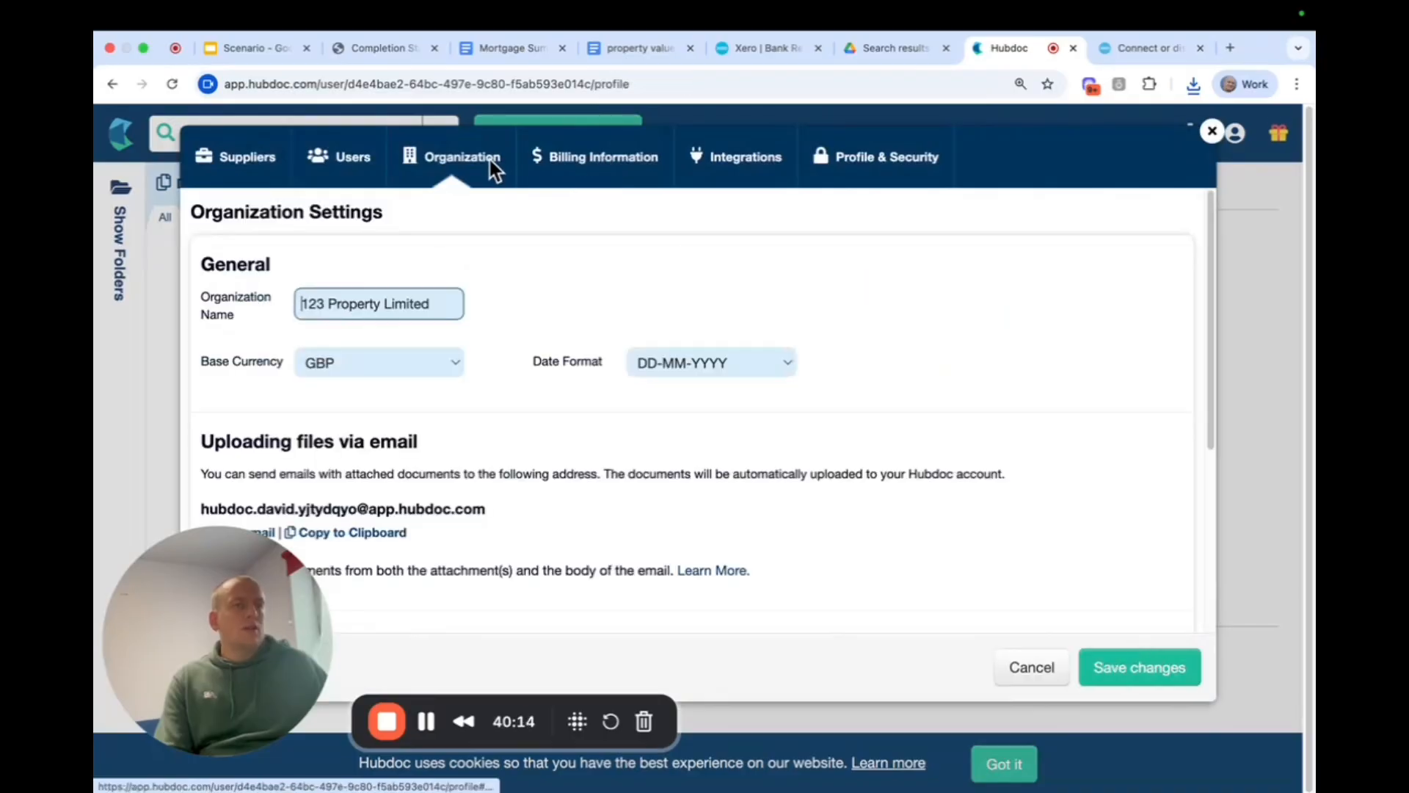
scroll(526, 397, "down", 5)
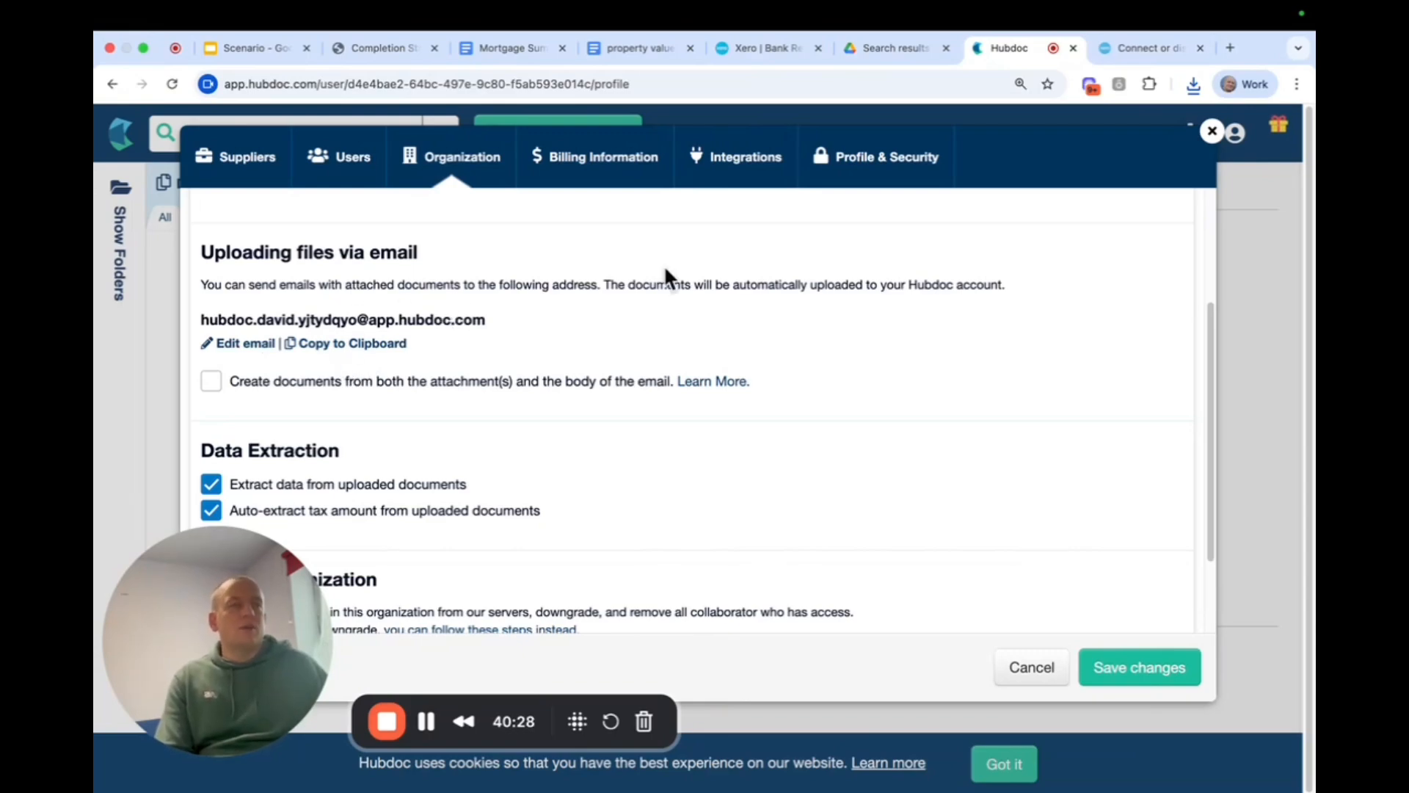
left_click(1212, 132)
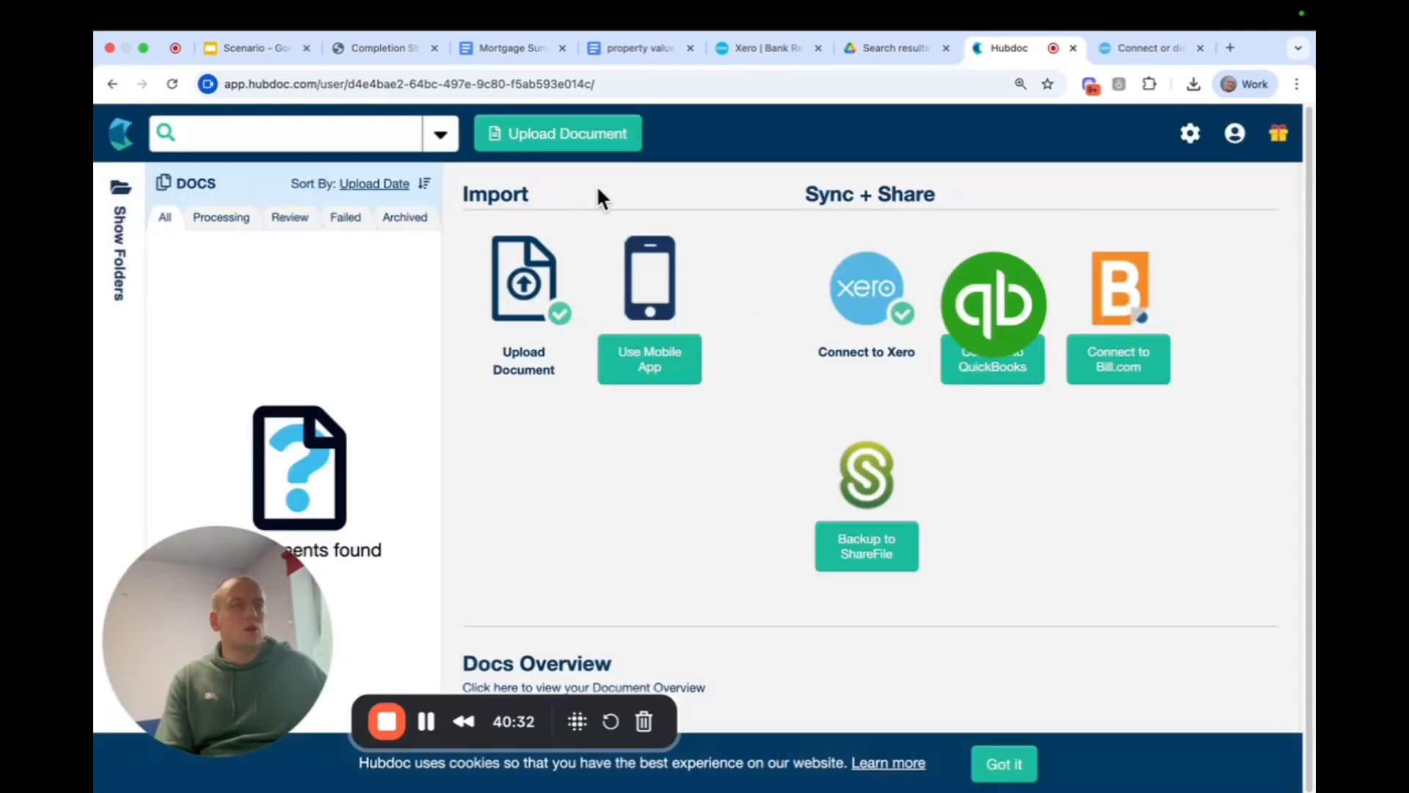
- Upload the builder's £700.00 invoice PDF dated 1 July 2025 to Hubdoc and open it for coding
left_click(606, 142)
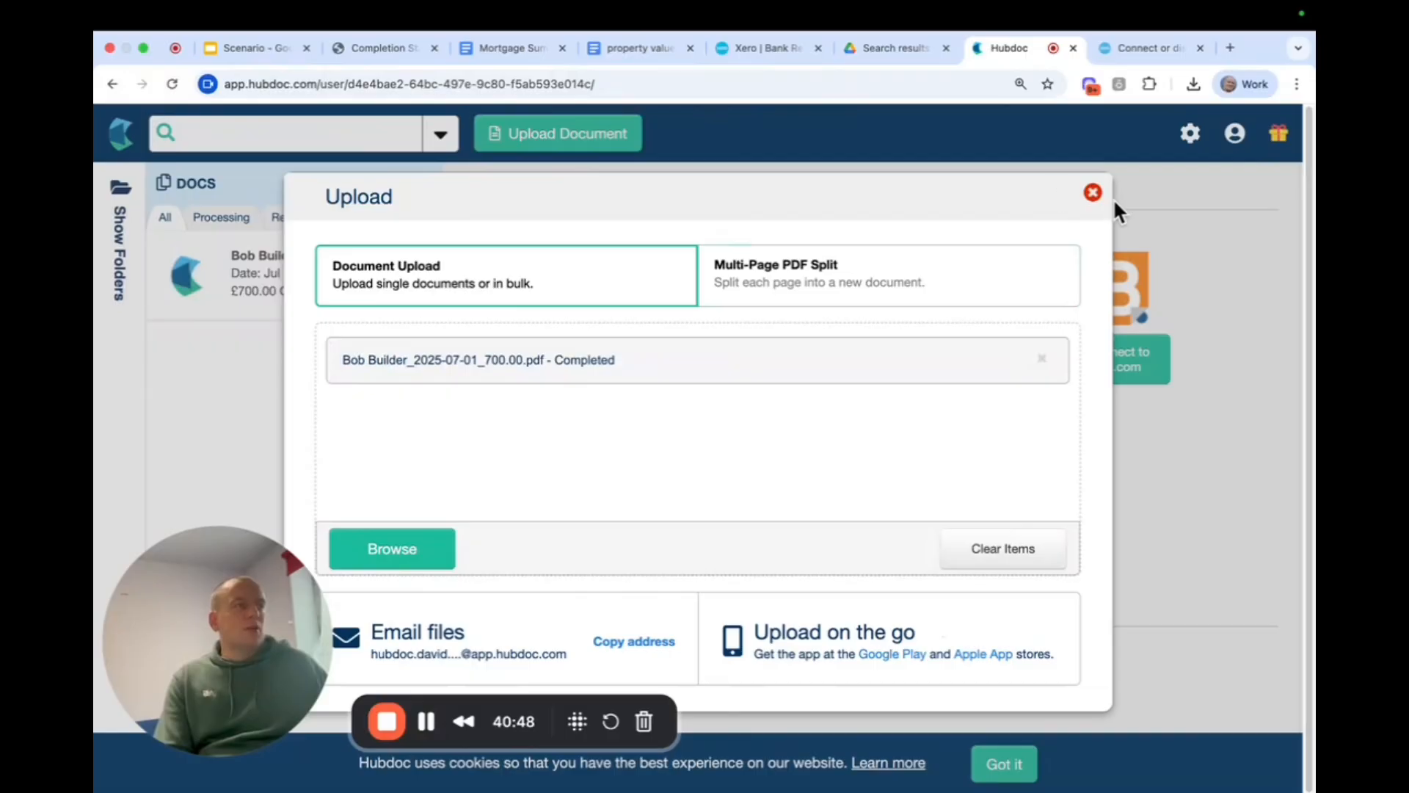
left_click(1092, 192)
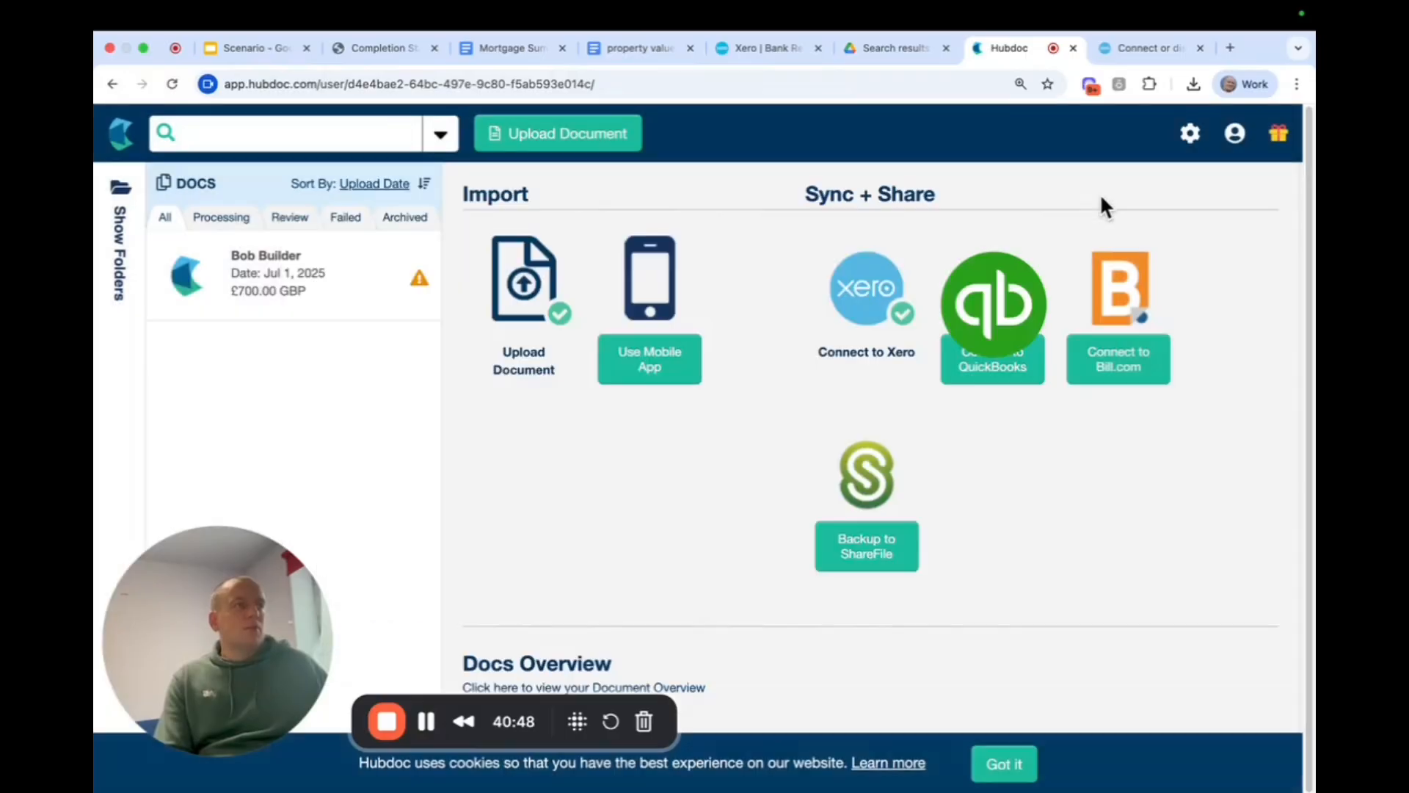
left_click(303, 308)
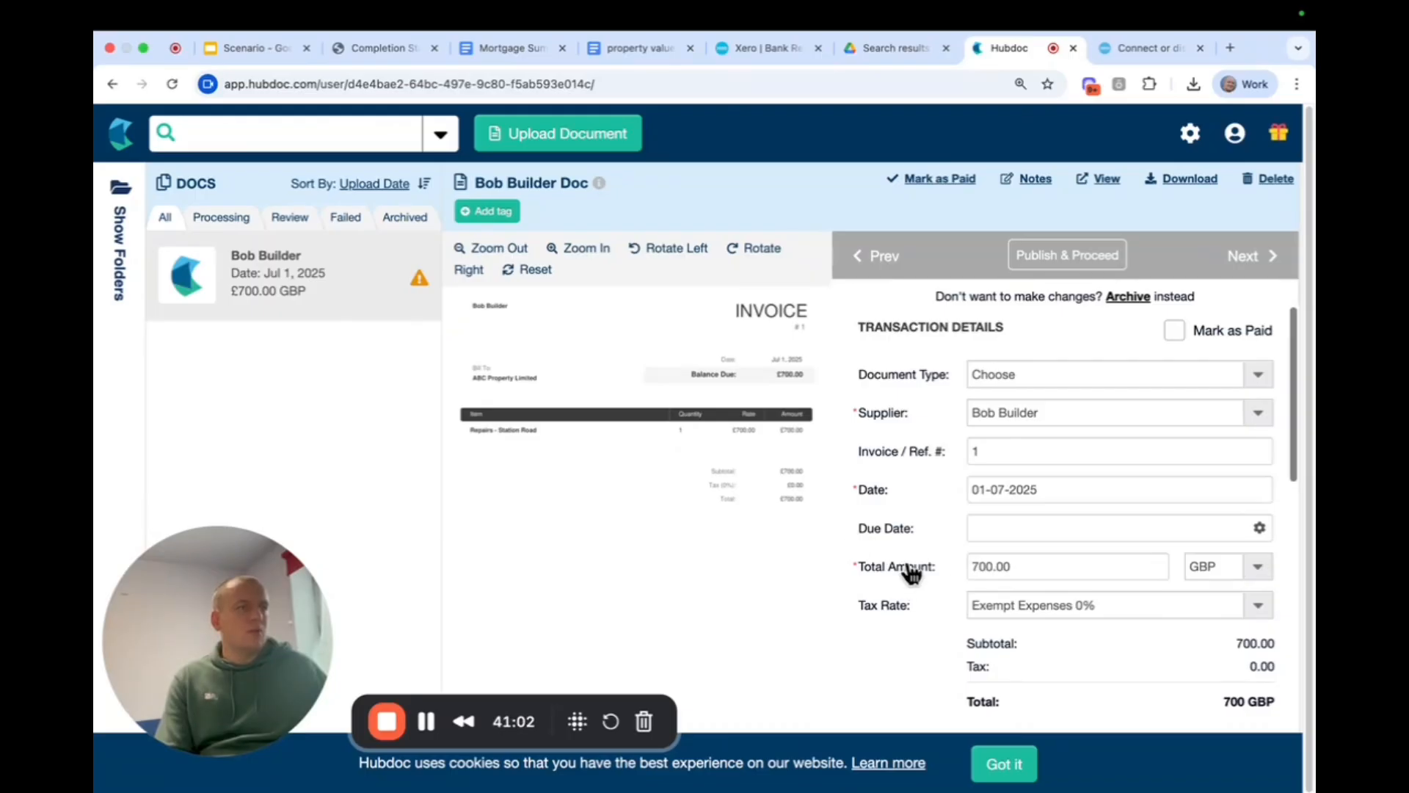
- Set the builder invoice's tax rate to No VAT 0%
scroll(921, 583, "down", 3)
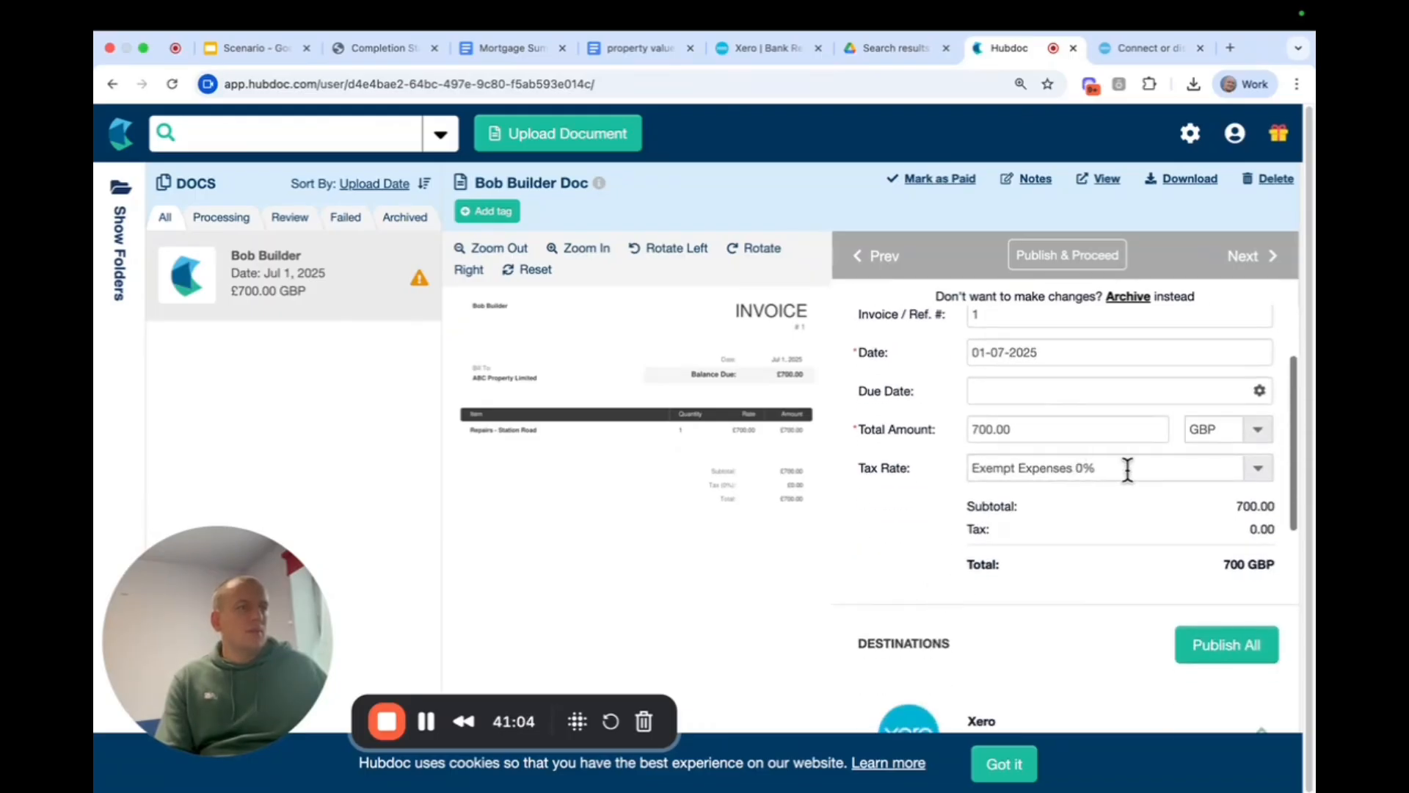
left_click(1126, 469)
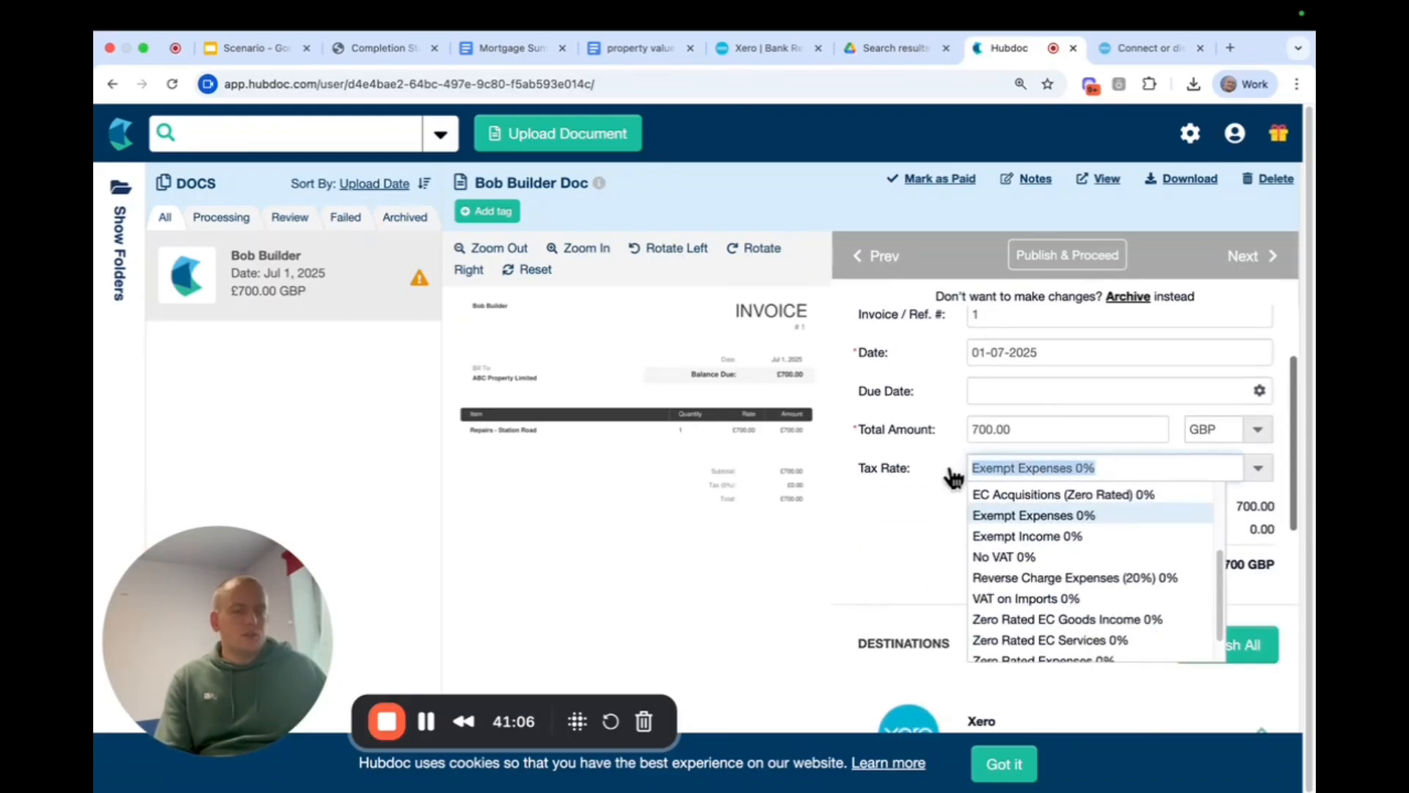
type("no")
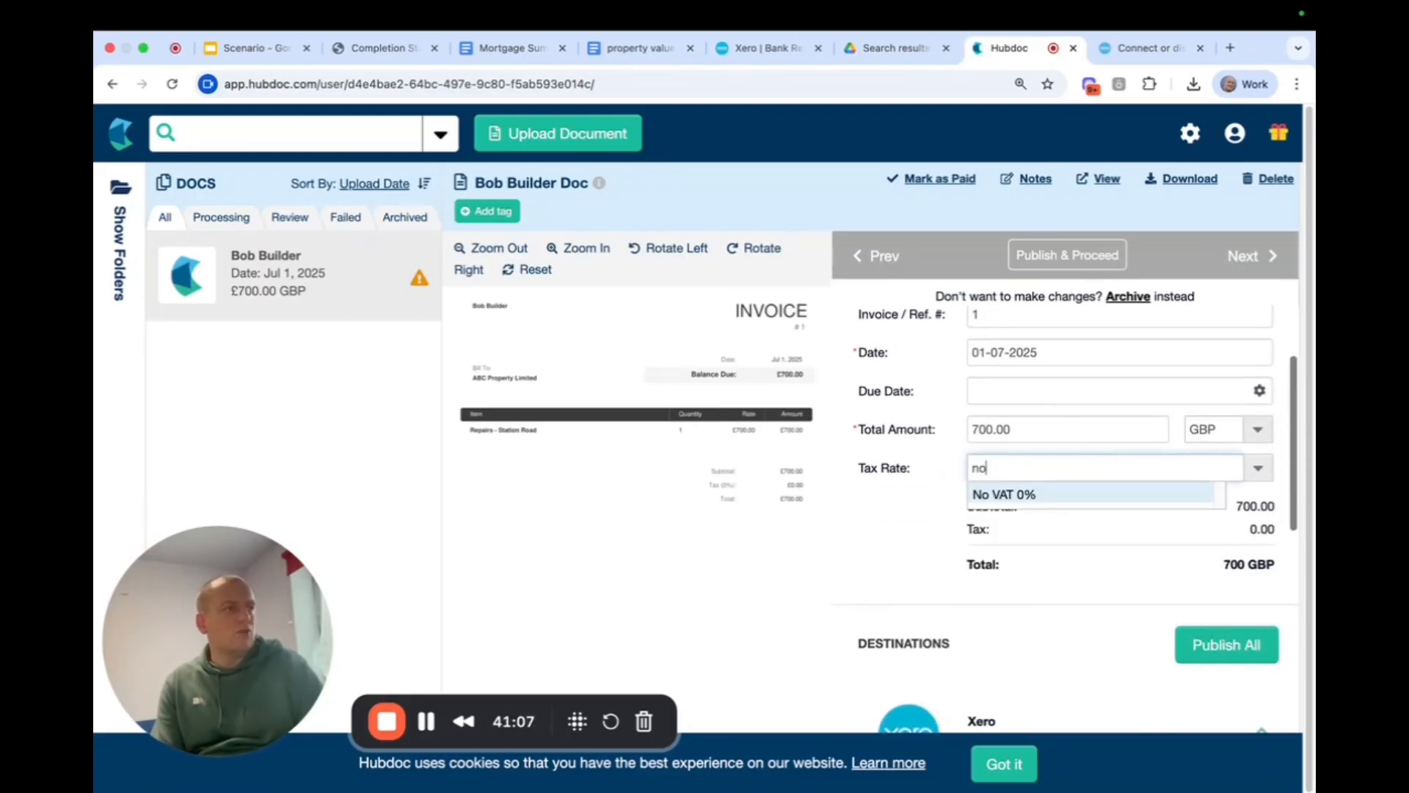
left_click(1011, 494)
- Review the status options for publishing the invoice to Xero as a purchase, keeping Awaiting Payment
scroll(891, 525, "down", 5)
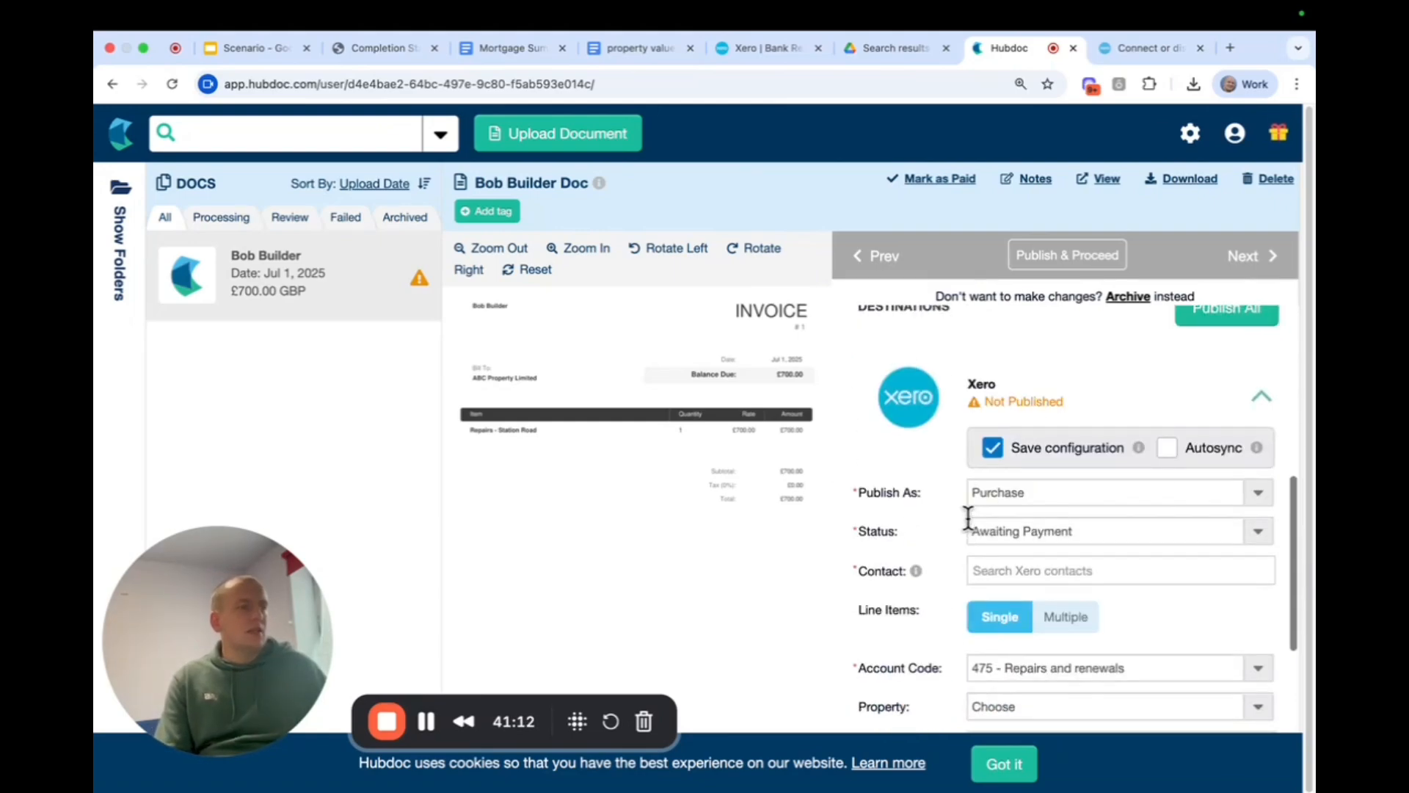
scroll(972, 524, "down", 1)
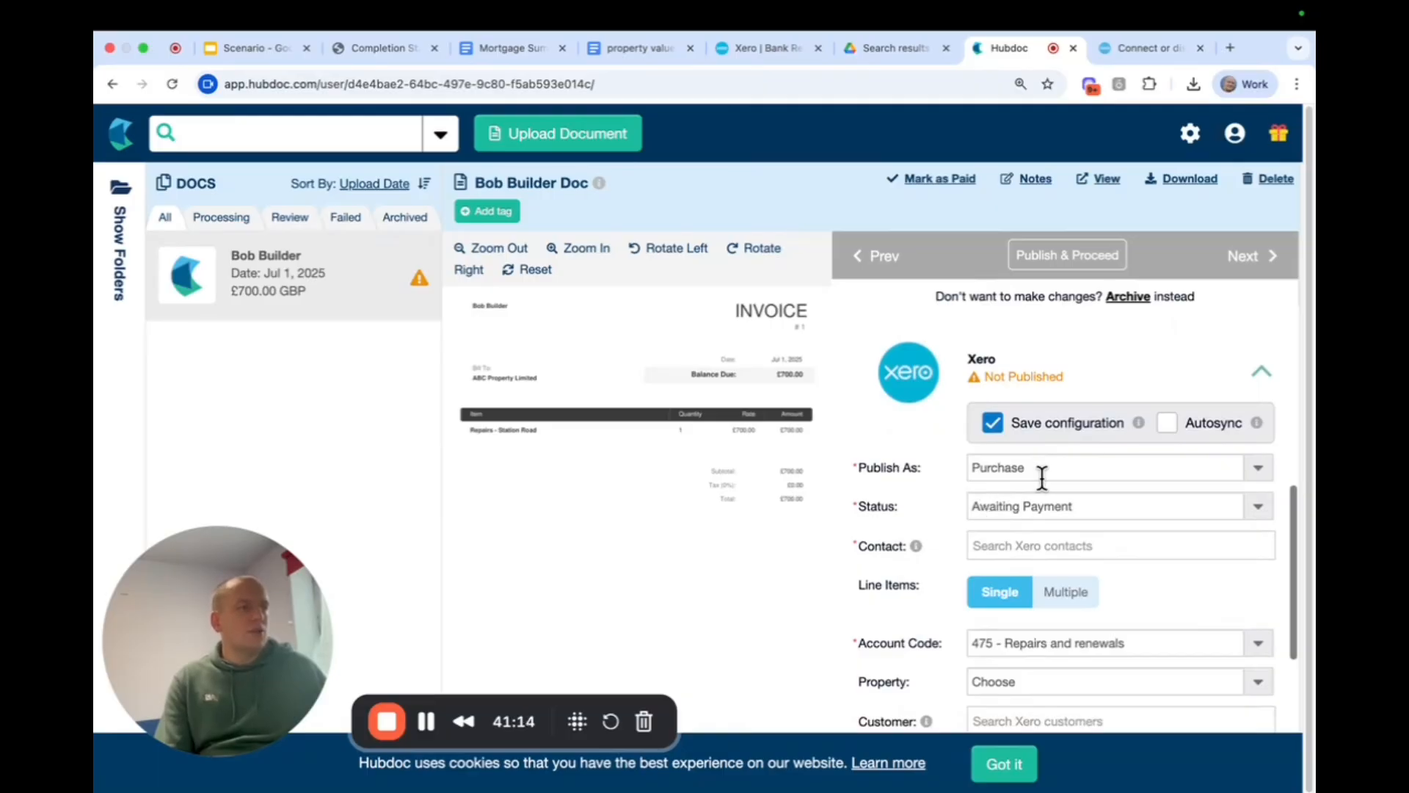
left_click(1087, 505)
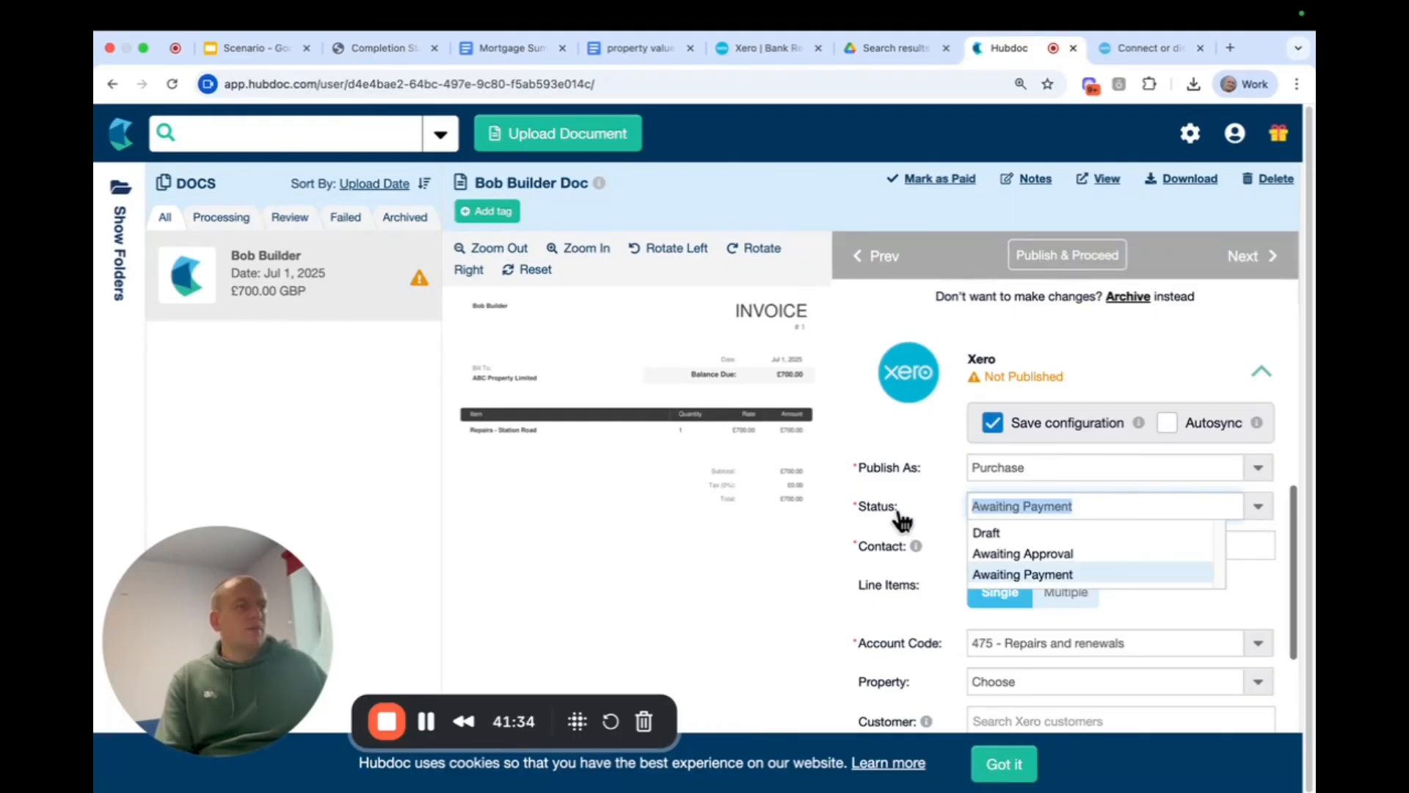
left_click(954, 514)
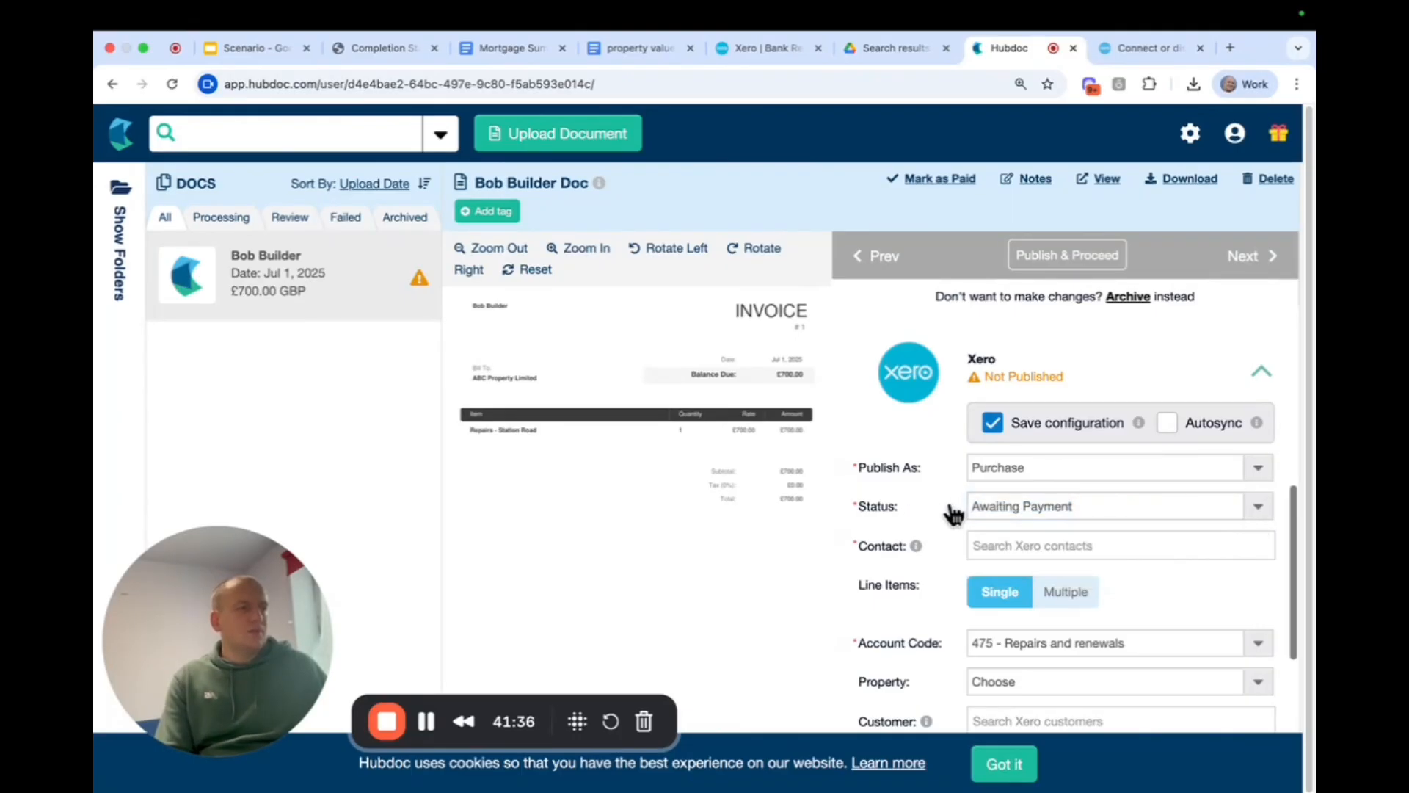
- Create the builder as a new Xero contact for the invoice and select account code 475 - Repairs and renewals
left_click(1033, 548)
type("bobo")
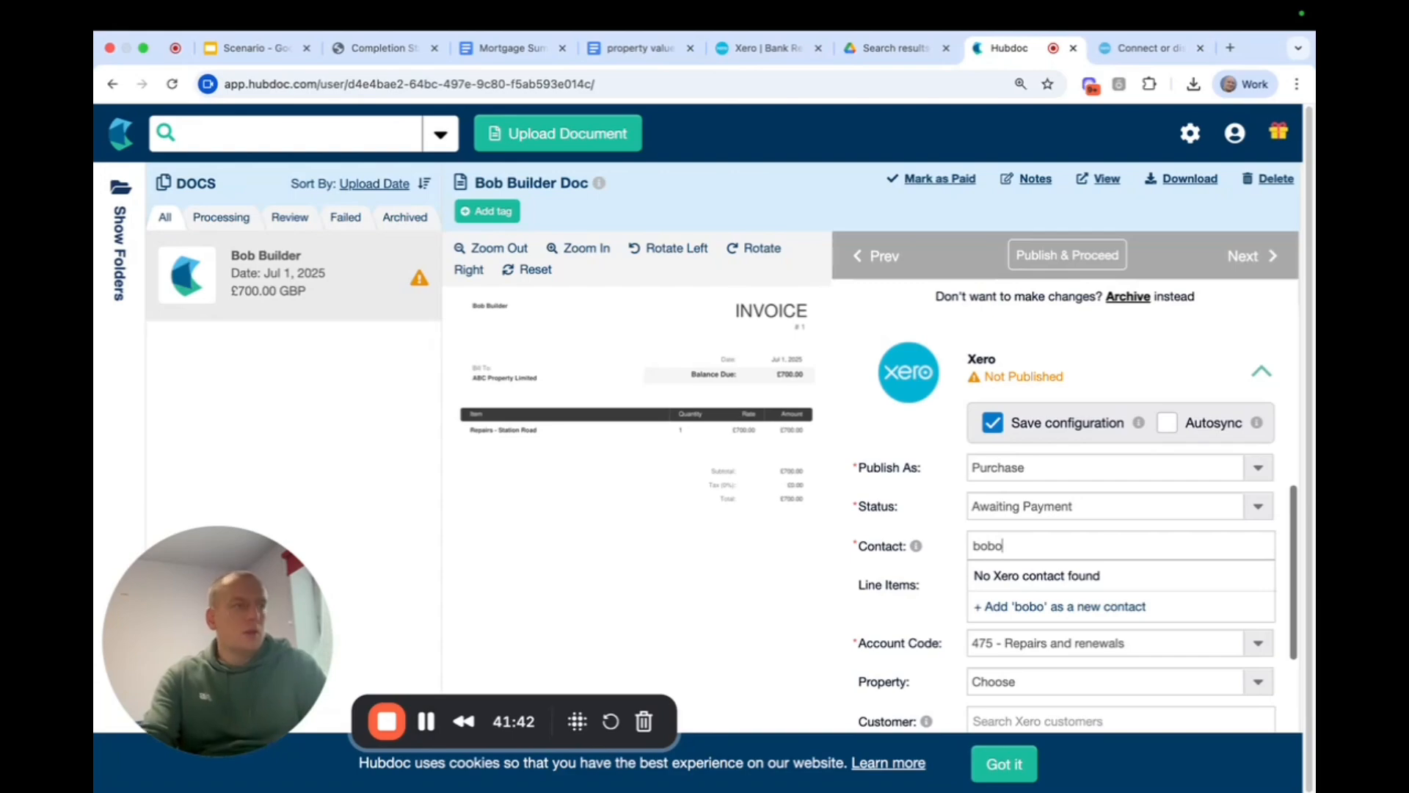
key("BackSpace")
type("builder")
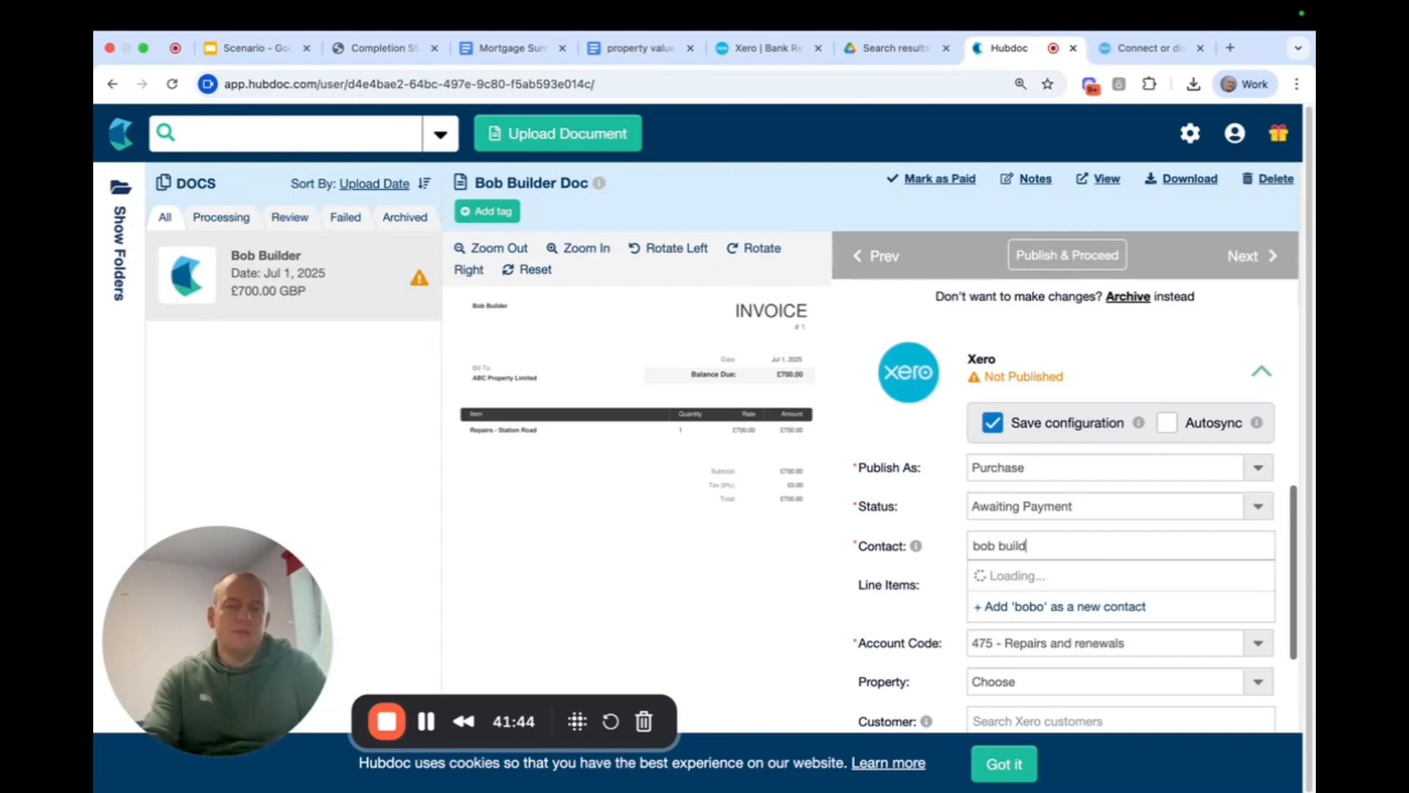
left_click(1046, 614)
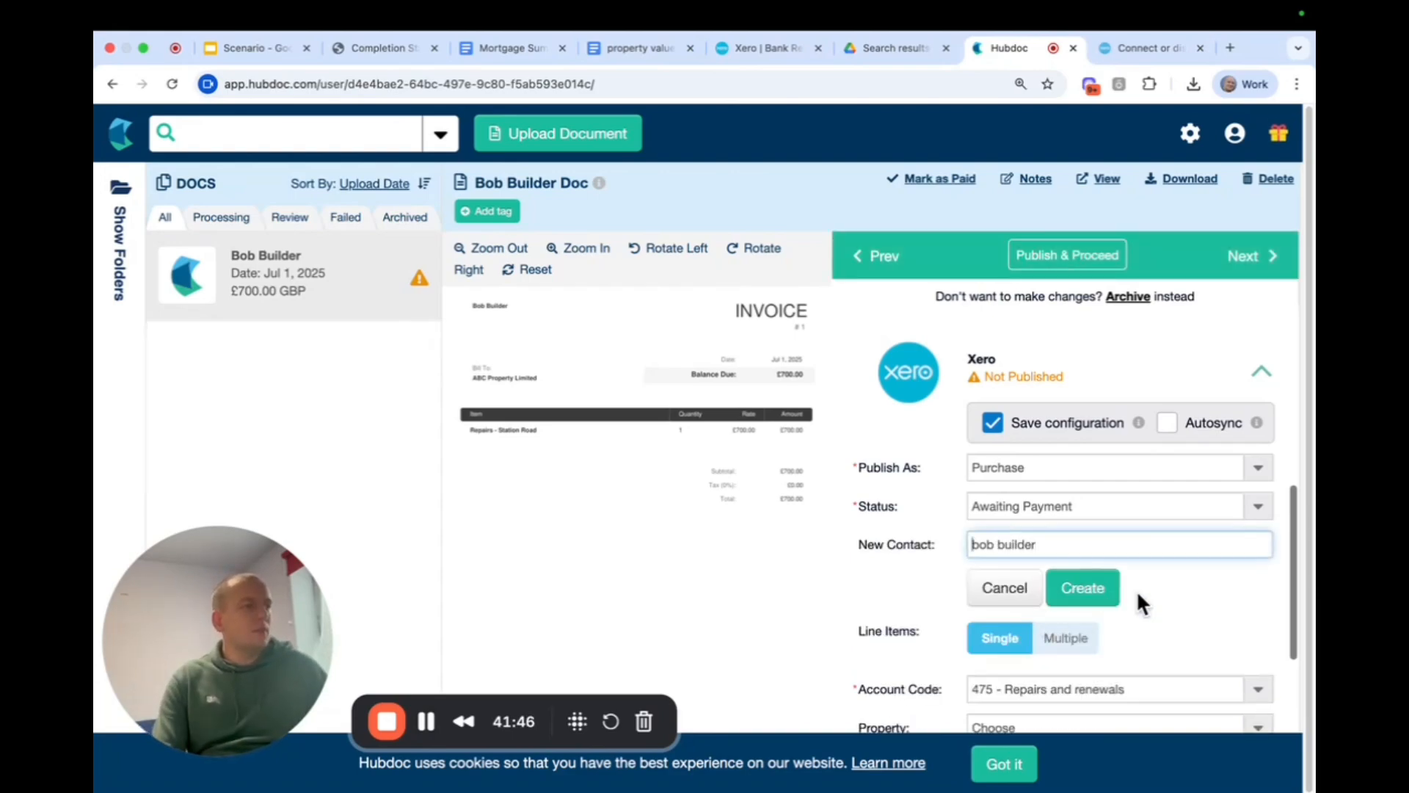
left_click(1102, 587)
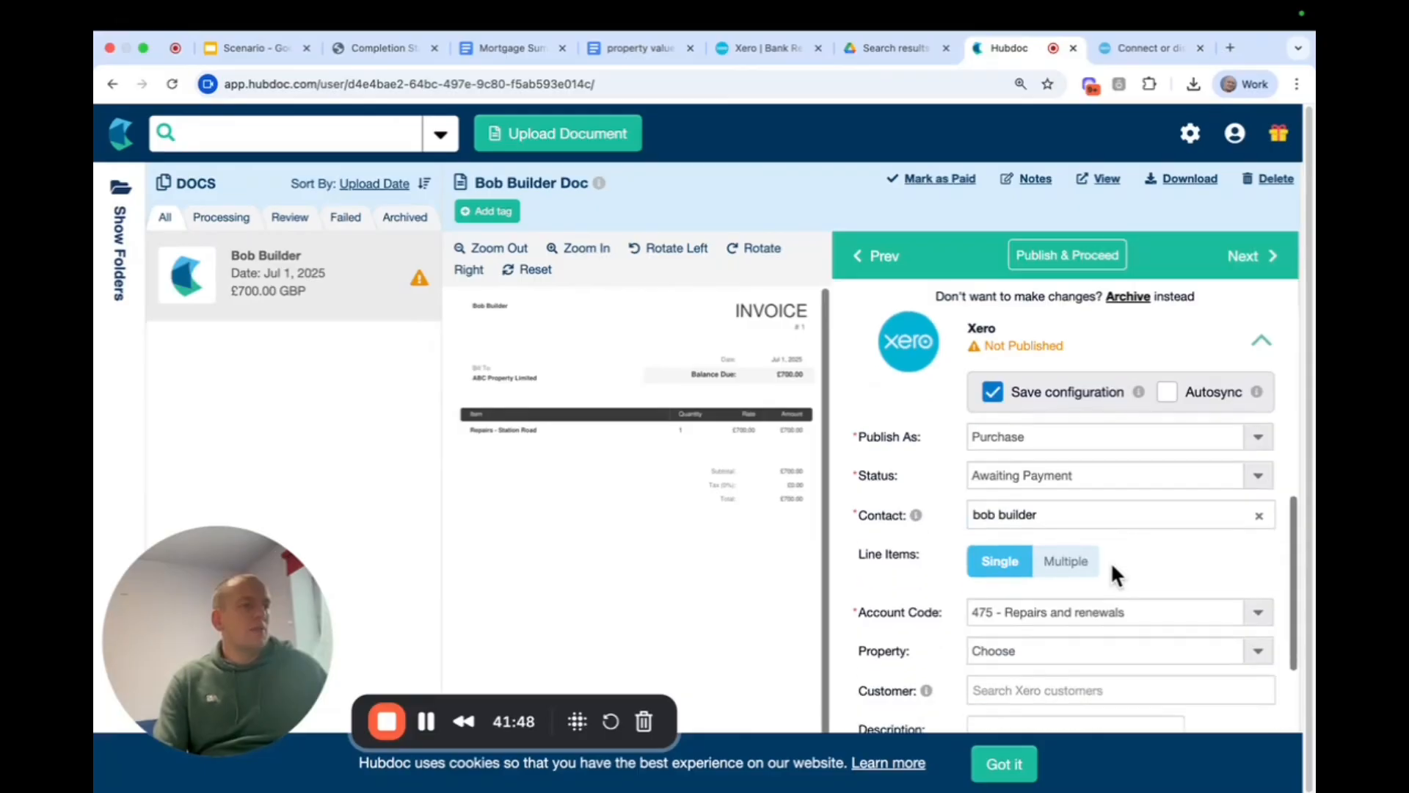
left_click(1132, 617)
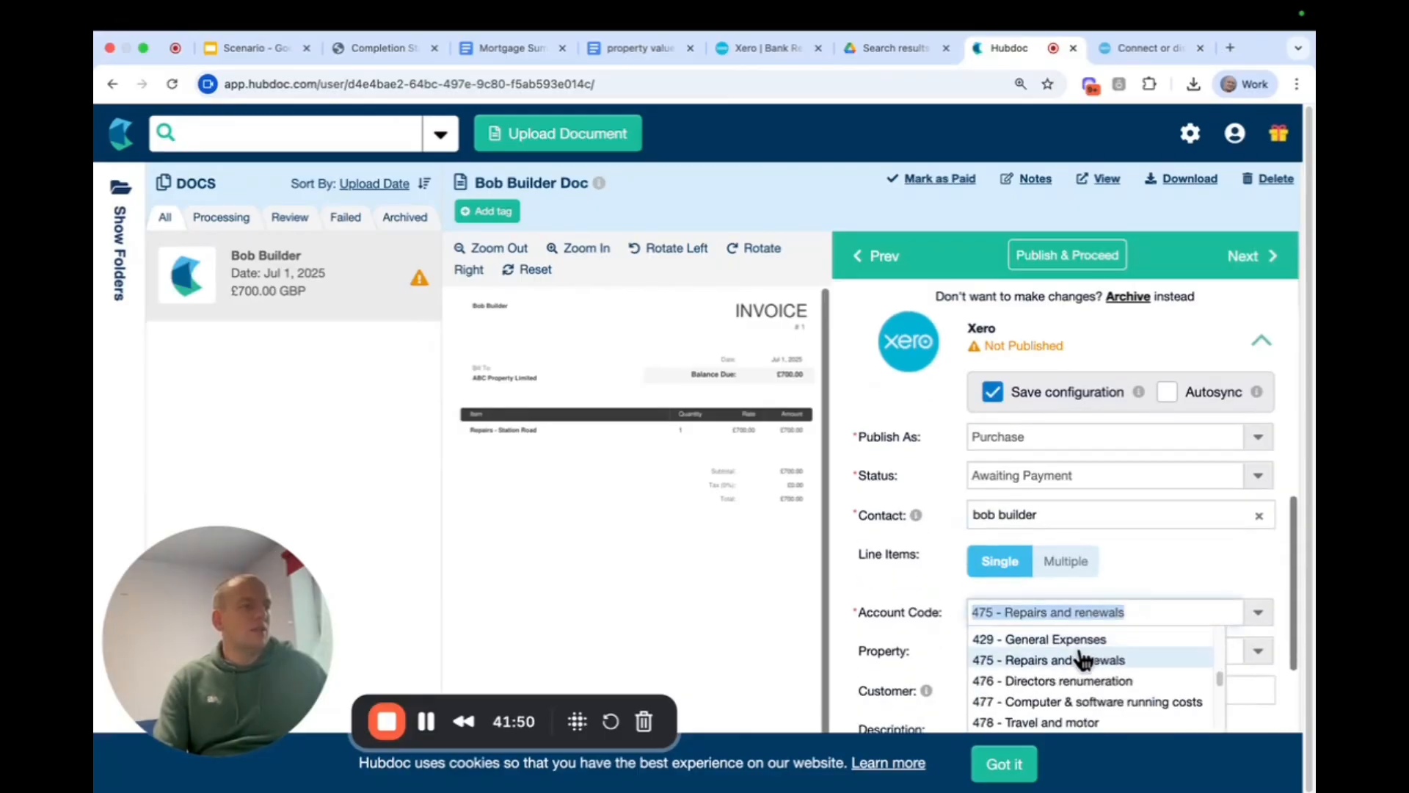
left_click(1081, 661)
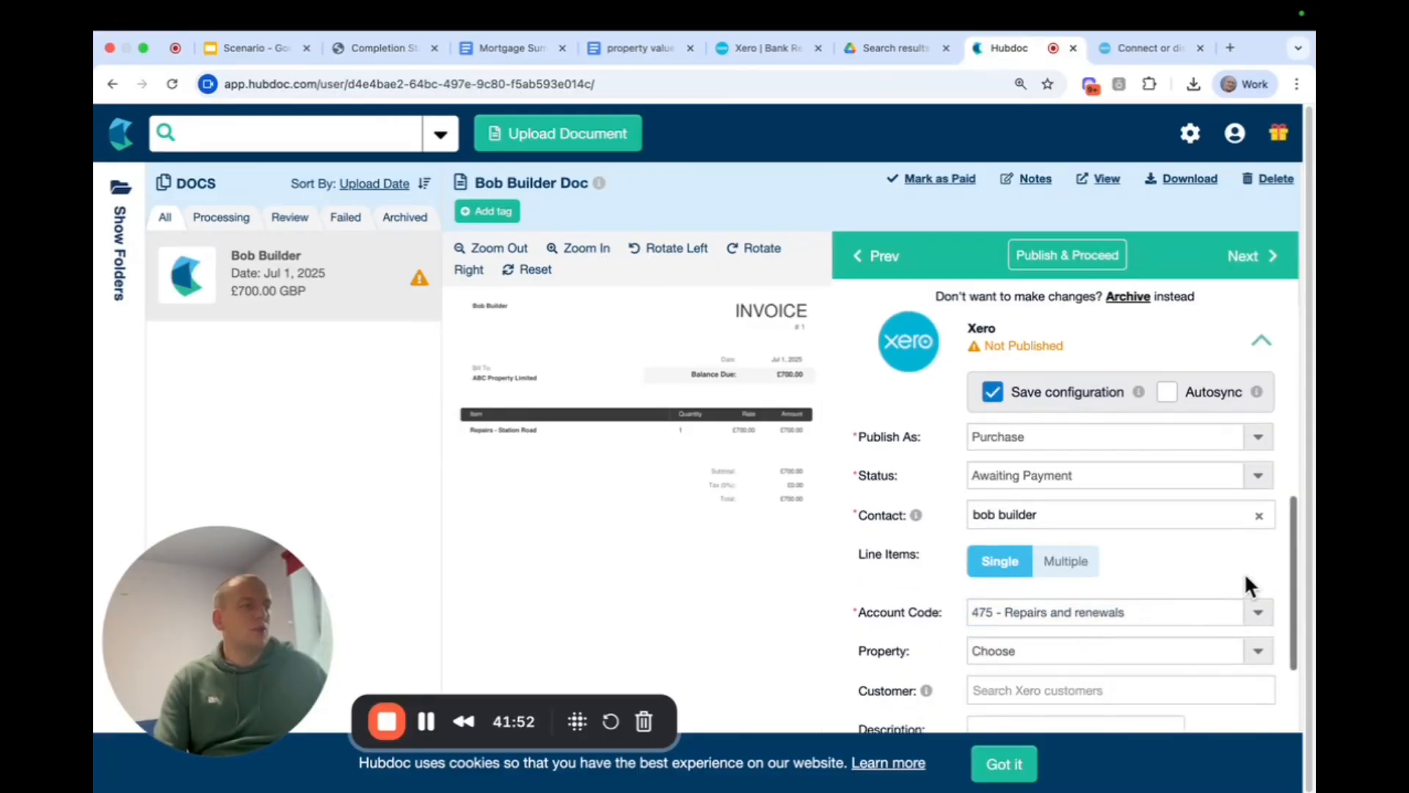
- Assign the builder invoice to the Station Road property and publish it to Xero
scroll(1116, 579, "down", 1)
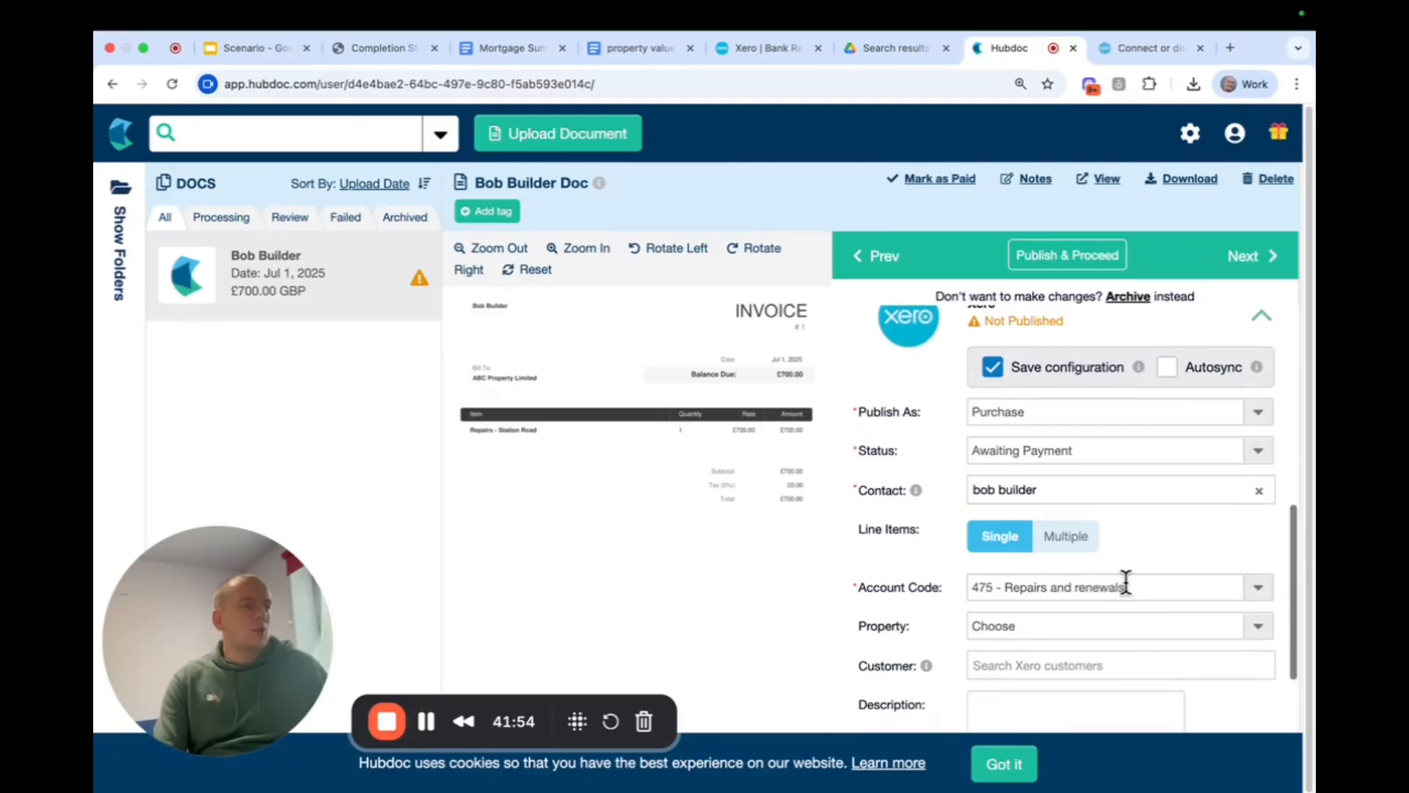
left_click(1251, 629)
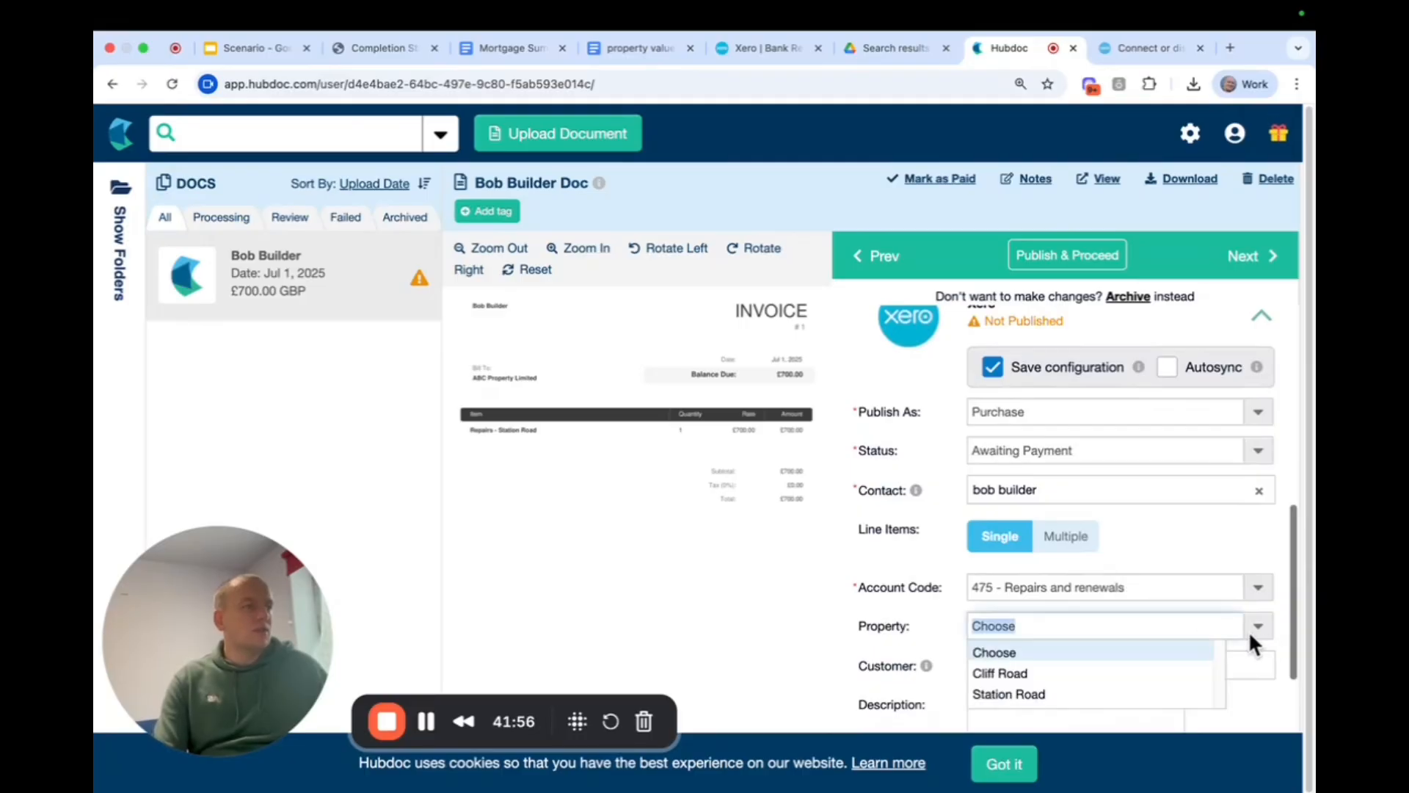
left_click(1104, 694)
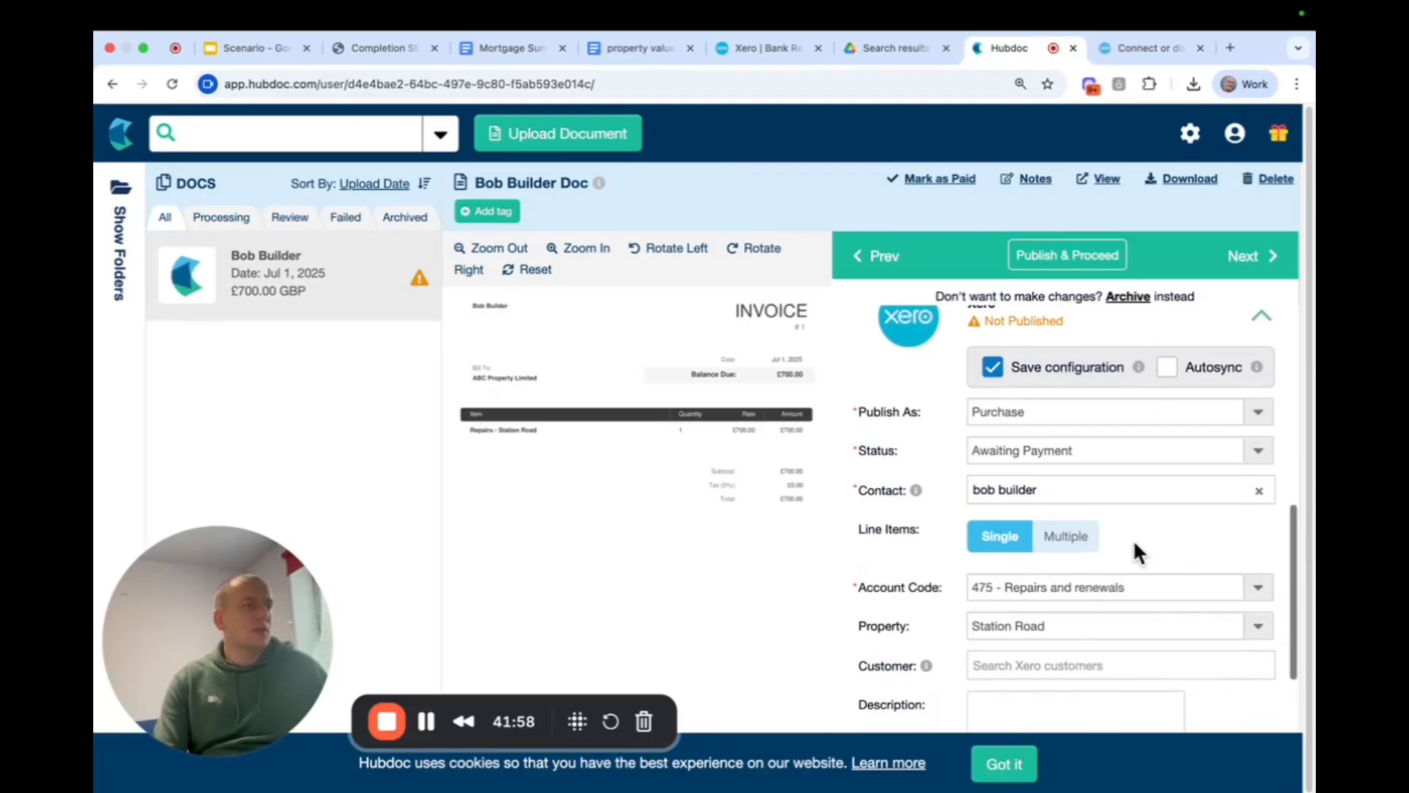
scroll(1134, 543, "down", 5)
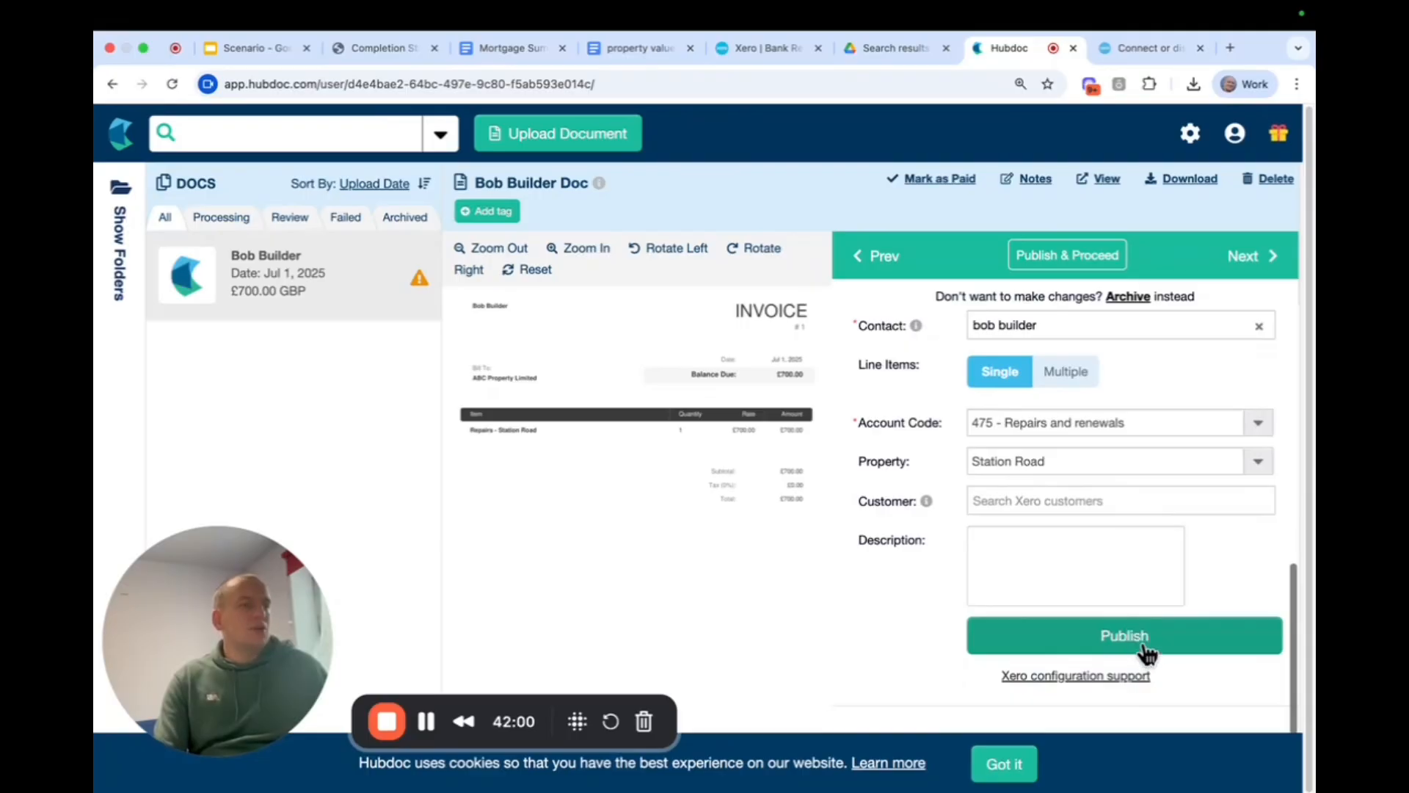
left_click(1143, 646)
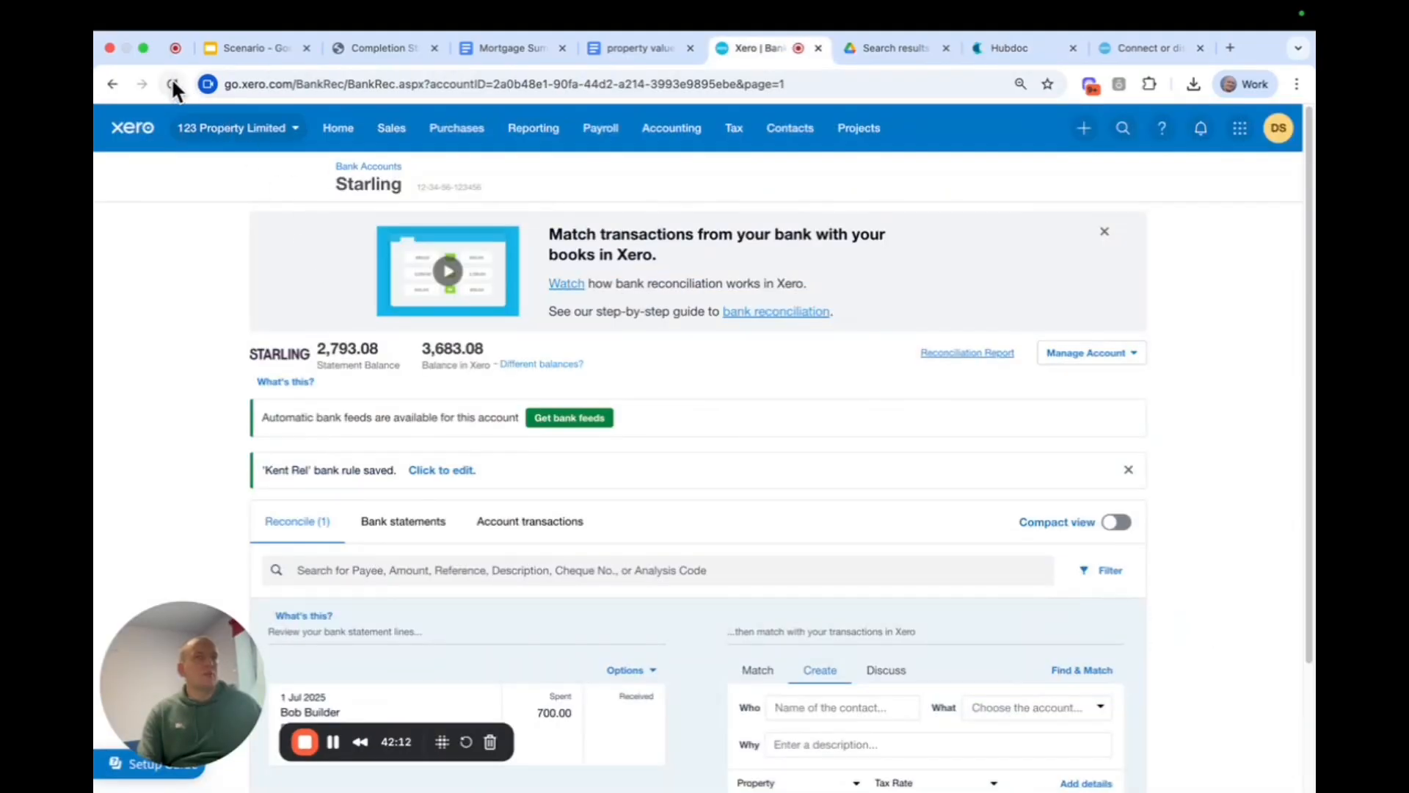
- Refresh the Starling reconciliation page in Xero and reconcile the 700.00 builder payment against the matched invoice
left_click(172, 85)
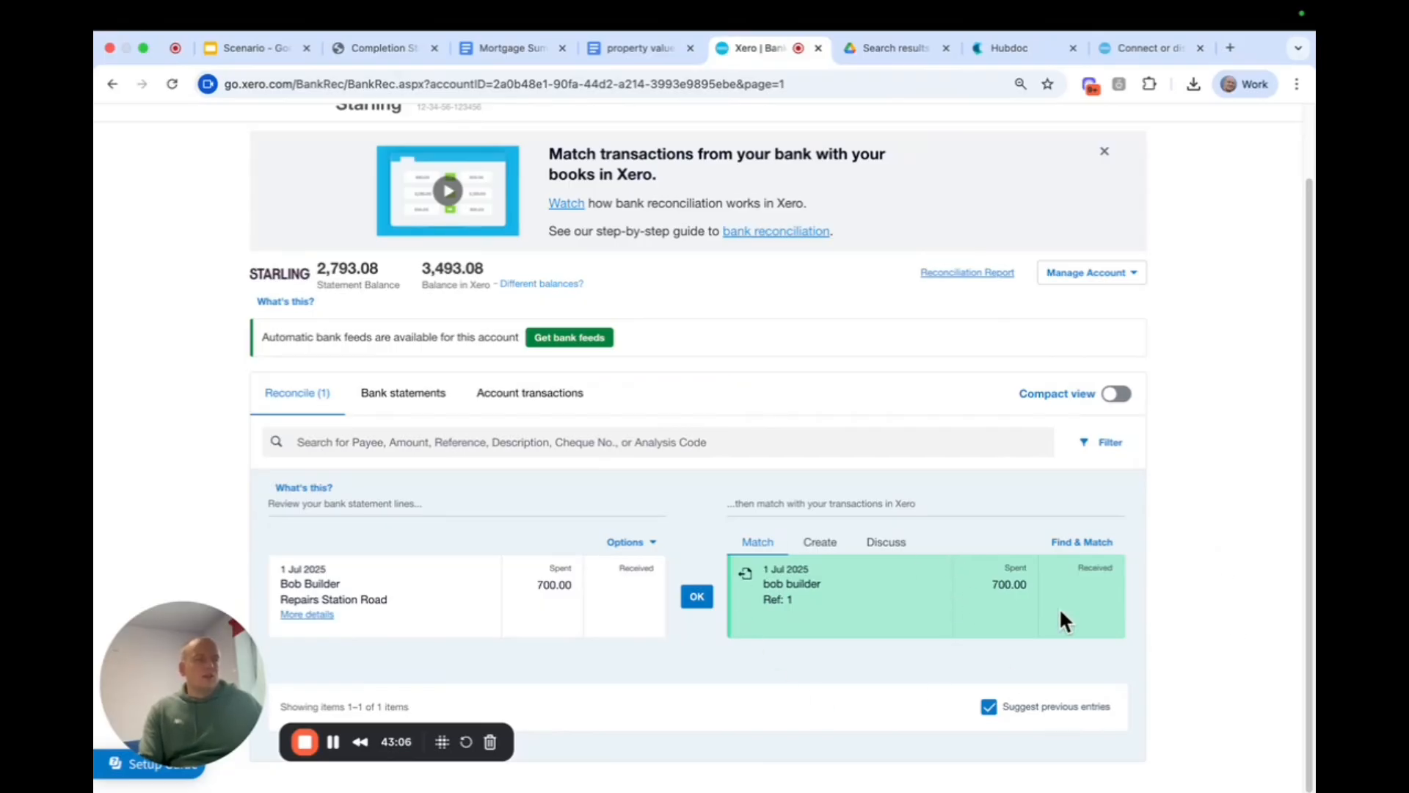
left_click(697, 598)
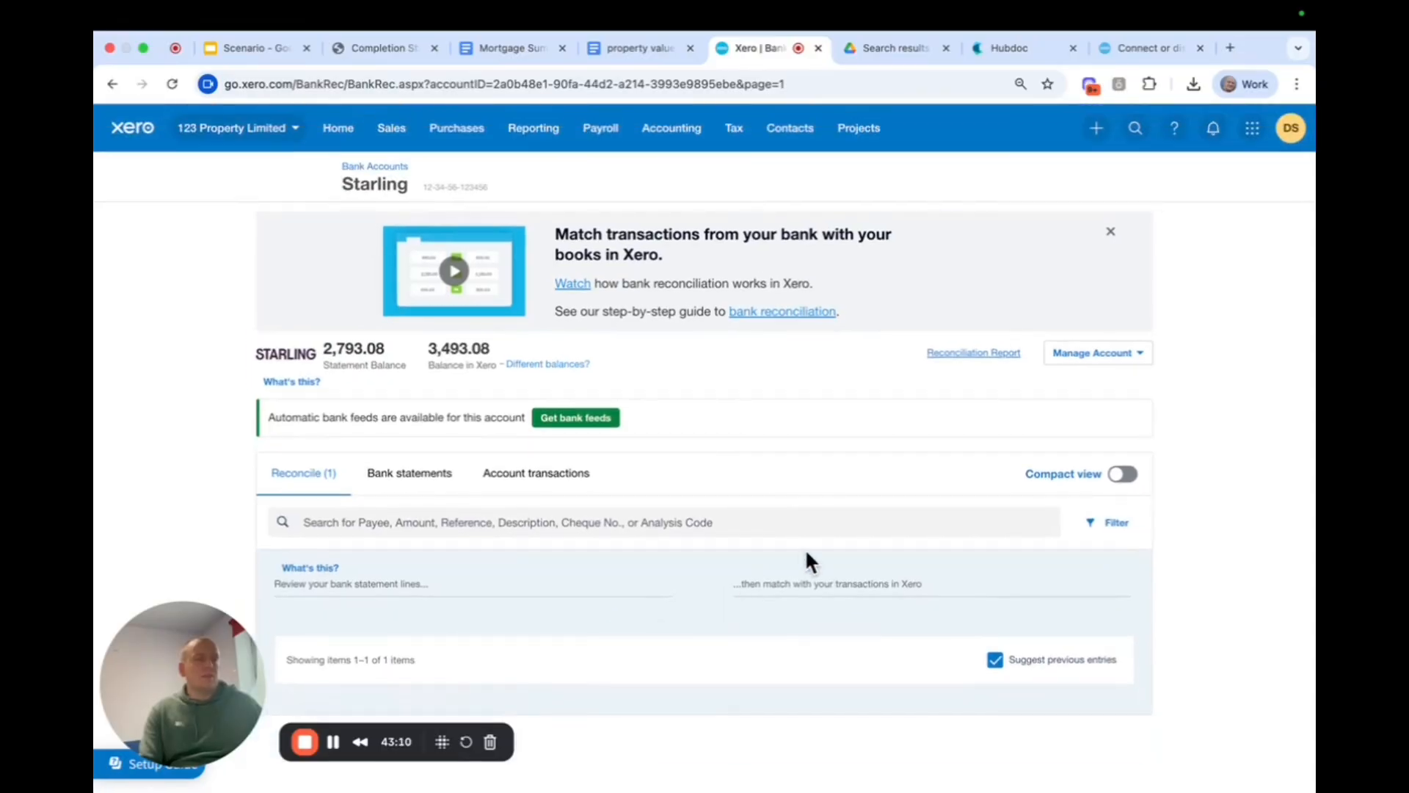
scroll(872, 593, "down", 2)
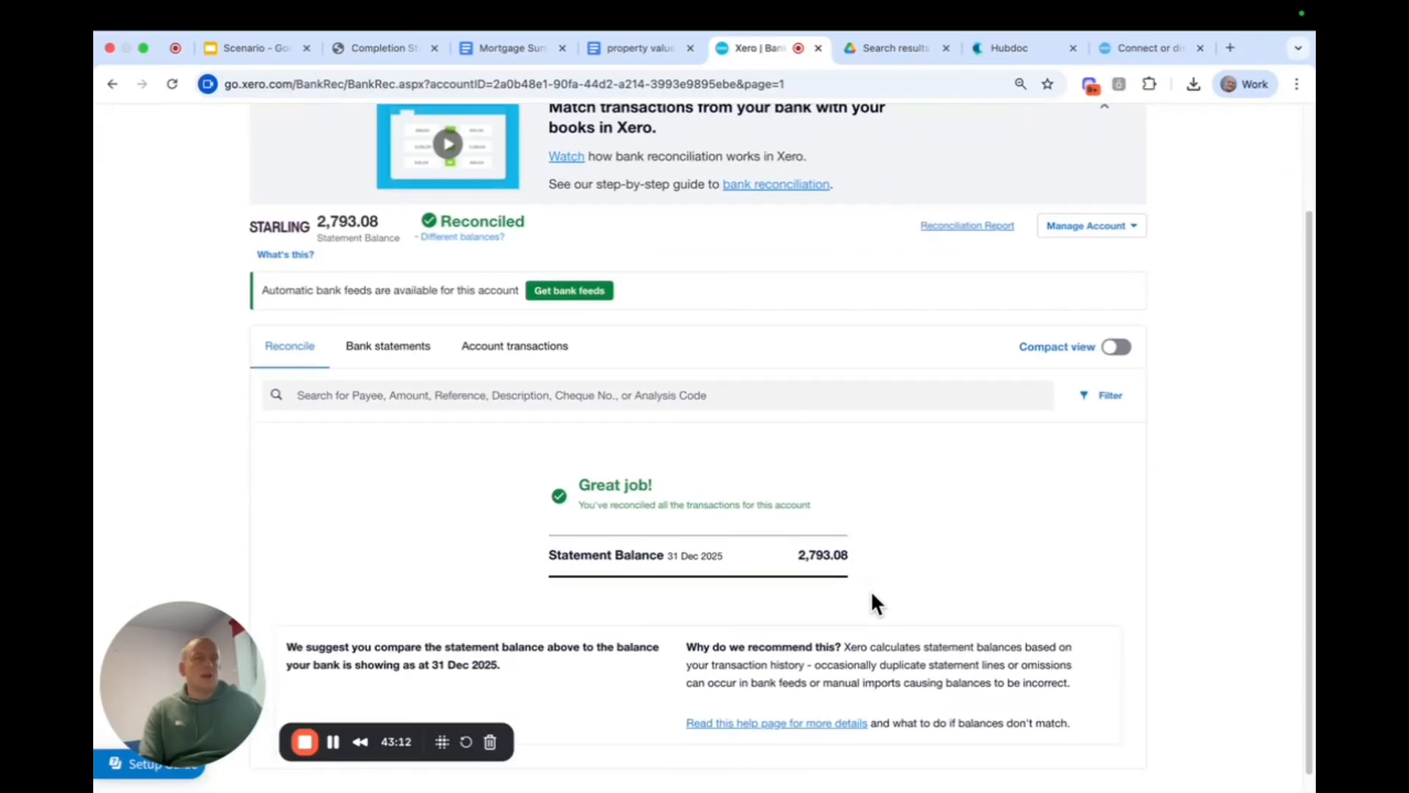